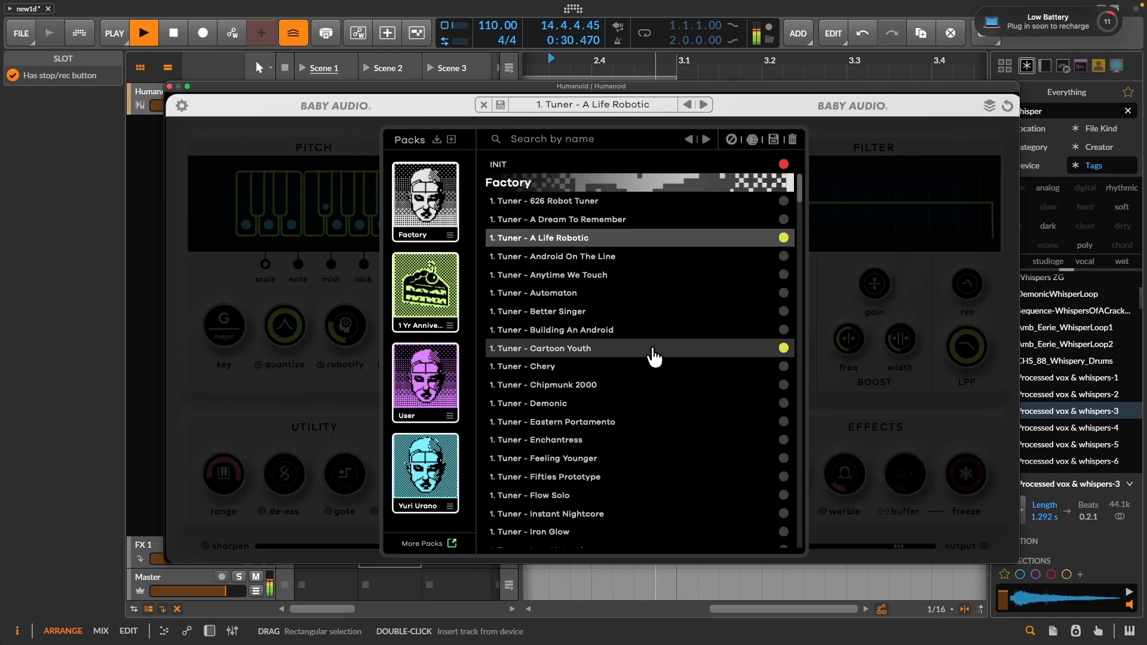
# - Adjust the Stretch amount of the BA-1 METALLIC sound in Humanoid's Synthesize section
pyautogui.click(653, 350)
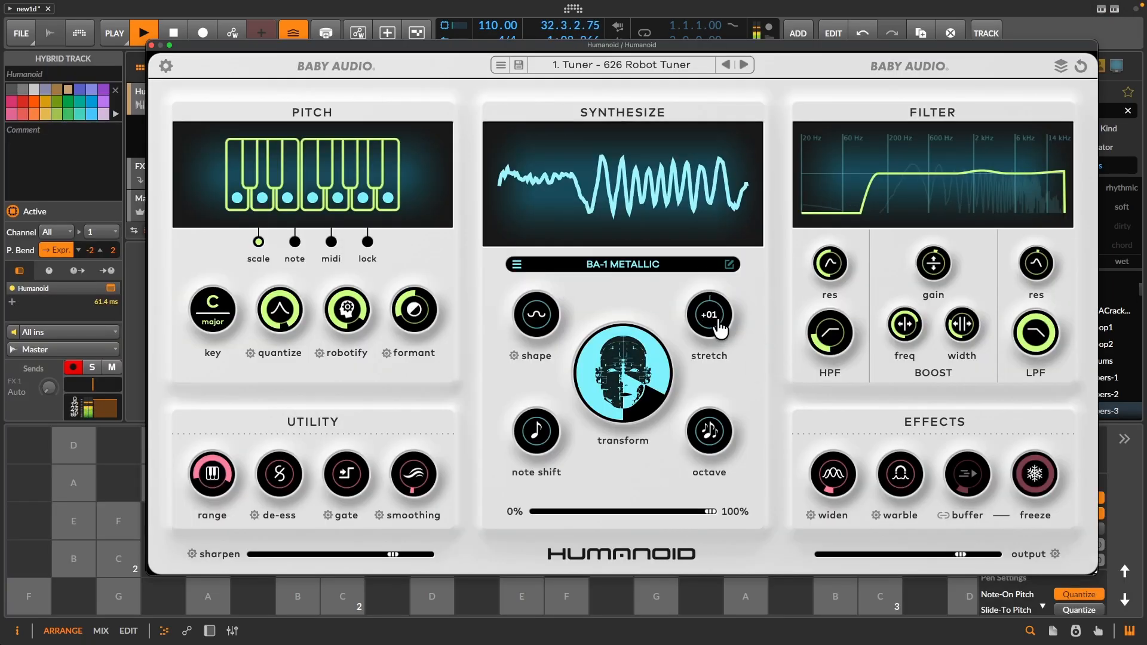
pyautogui.moveTo(709, 315)
pyautogui.mouseDown()
pyautogui.moveTo(691, 366)
pyautogui.moveTo(702, 297)
pyautogui.mouseUp()
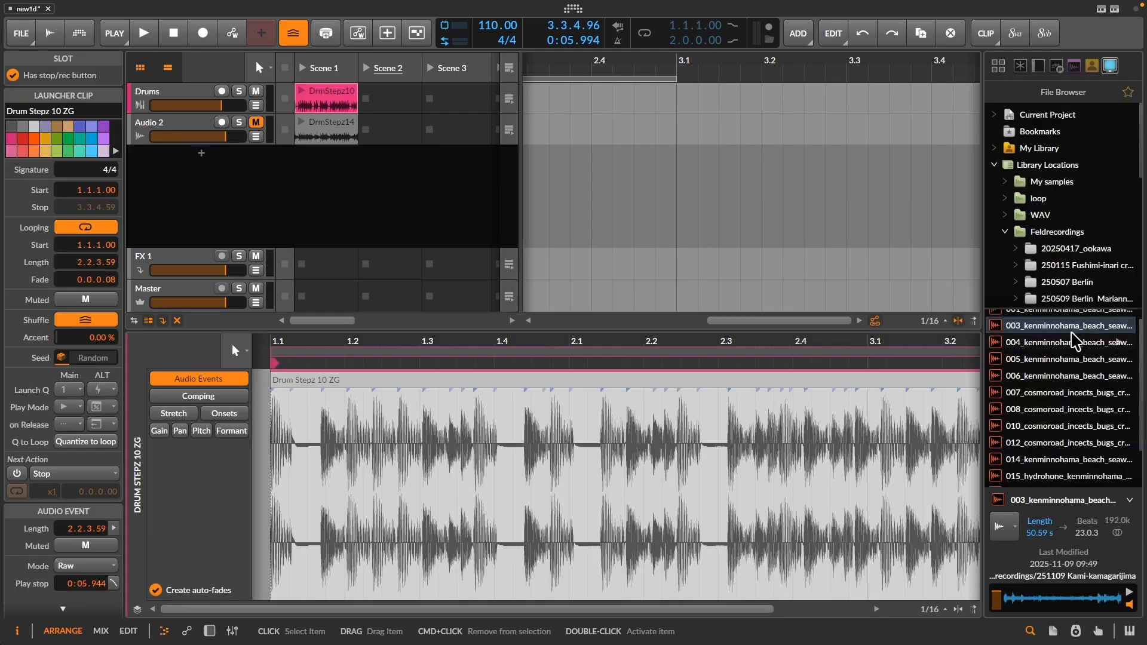
# - Audition the kenminnohama beach field recordings 003 and 004 from the file browser
pyautogui.click(1058, 329)
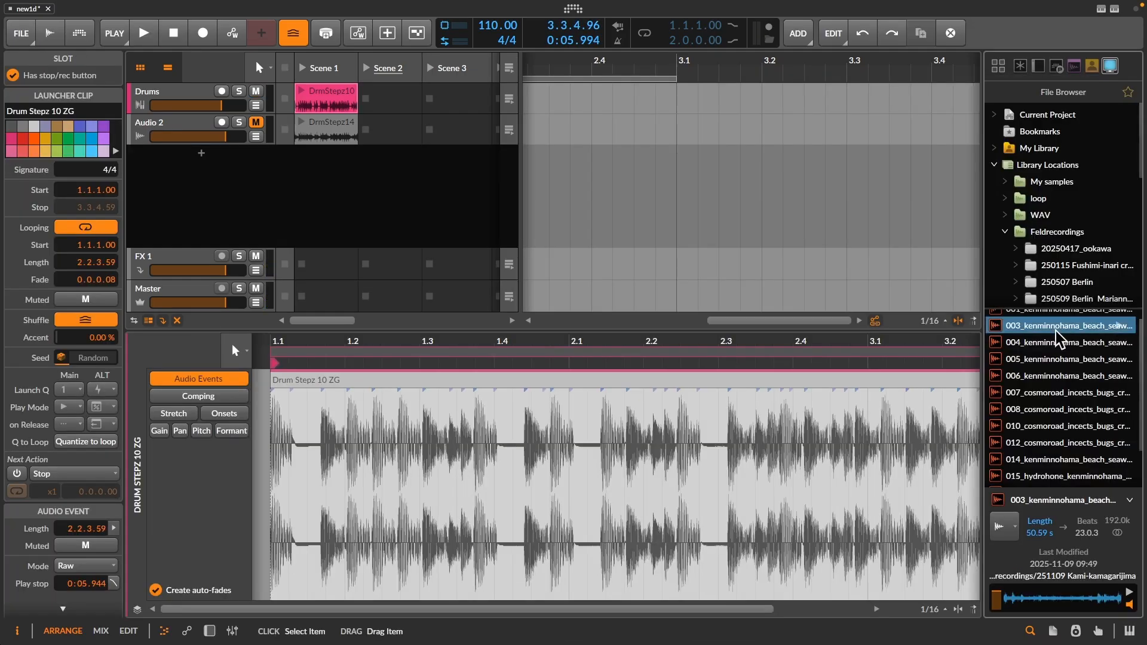
pyautogui.scroll(1, 1057, 342)
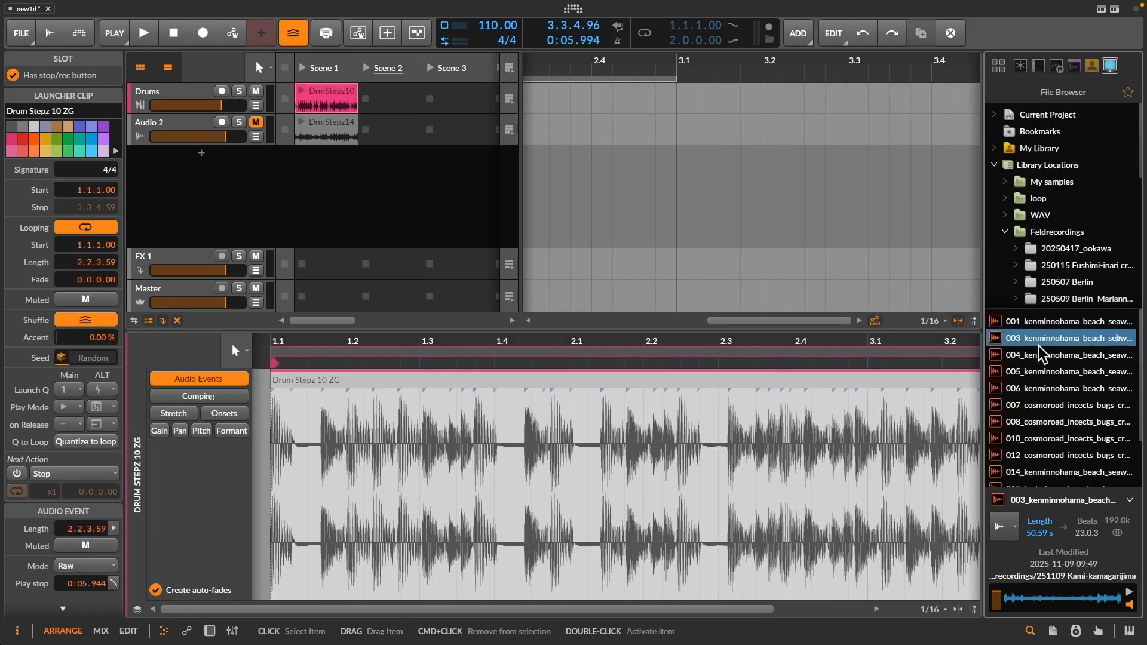
pyautogui.press('Down')
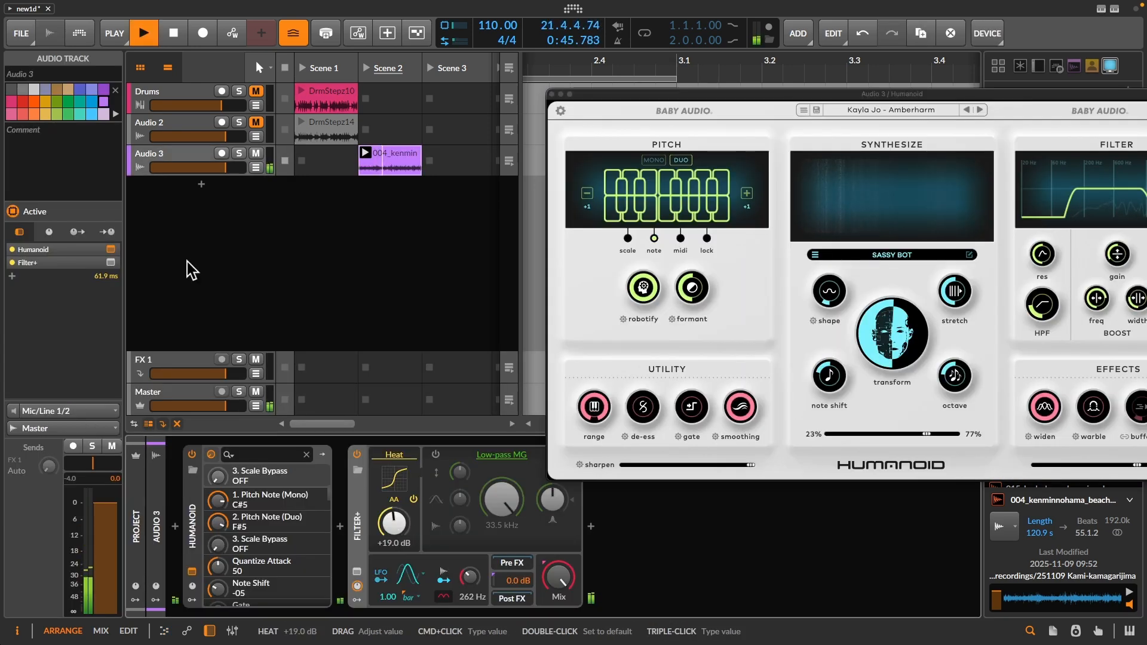
# - Search the audio effects for "ch" and insert a Chain device before Humanoid on the Audio 3 track
pyautogui.doubleClick(175, 529)
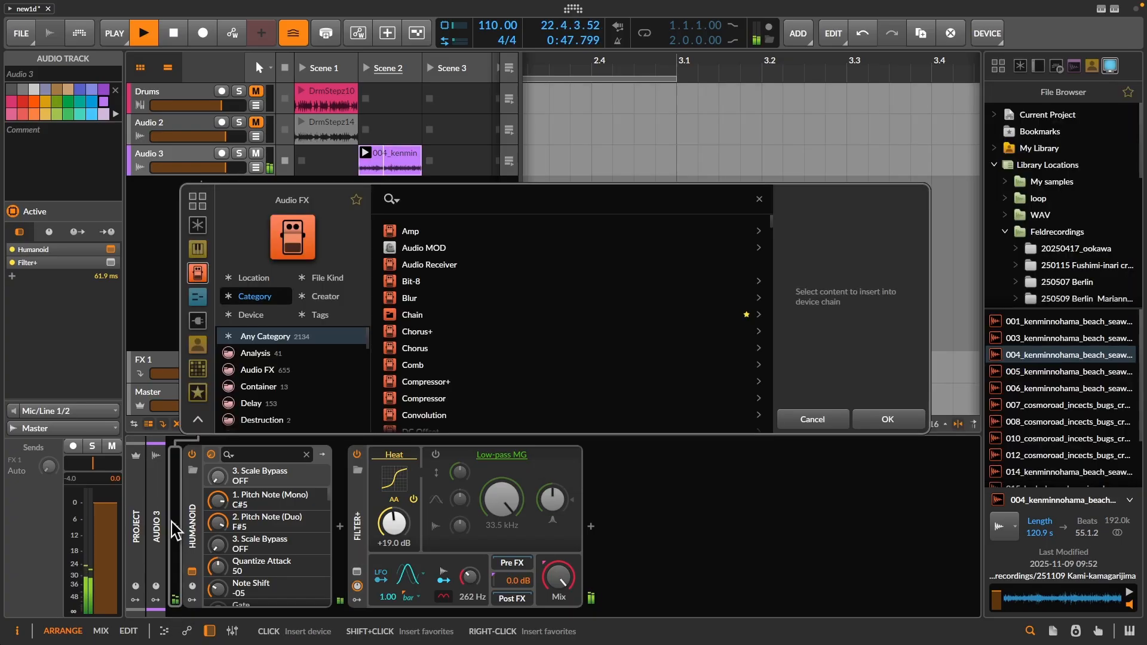
pyautogui.write('ch')
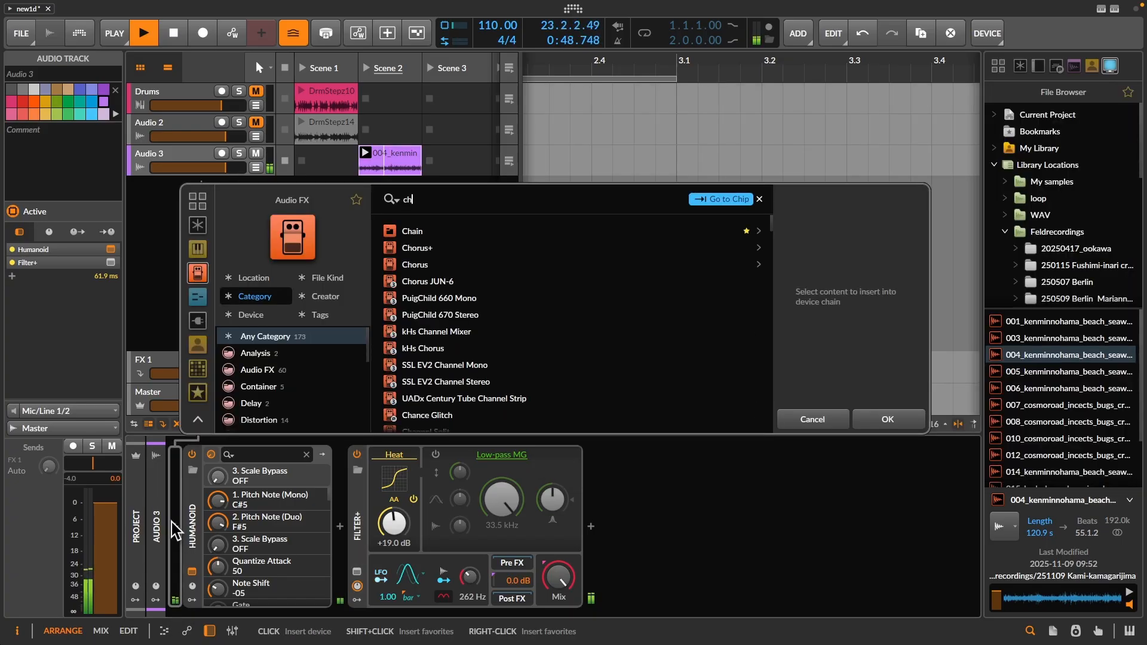
pyautogui.click(406, 233)
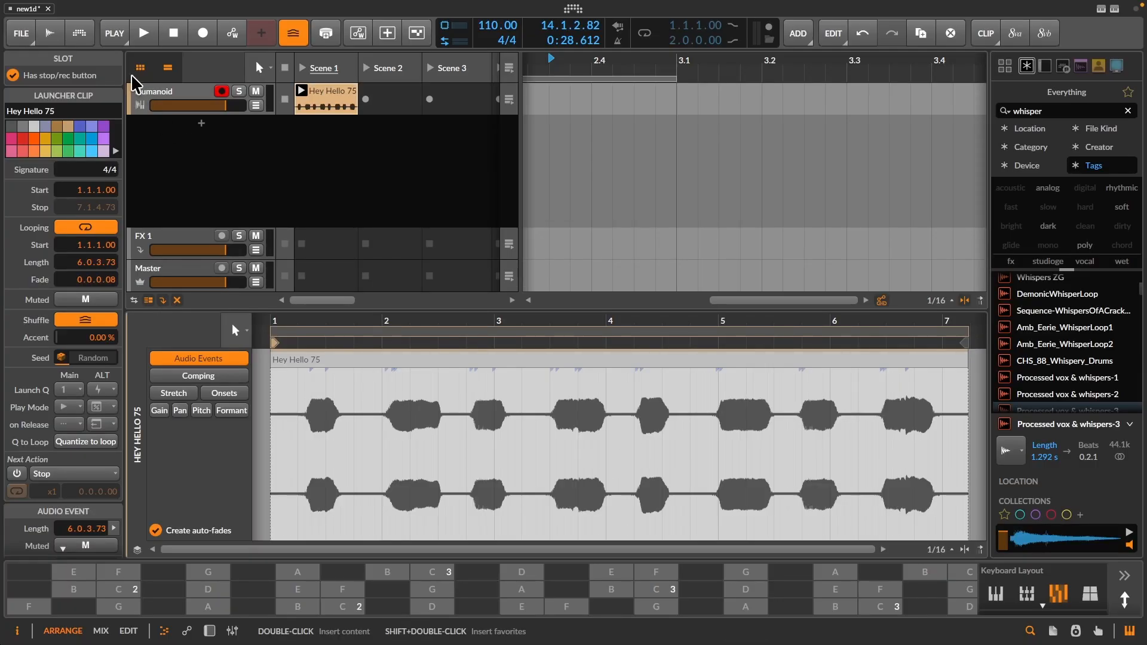
# - Play the Hey Hello 75 clip on the Humanoid track, viewing its whole waveform, and stop playback
pyautogui.click(153, 102)
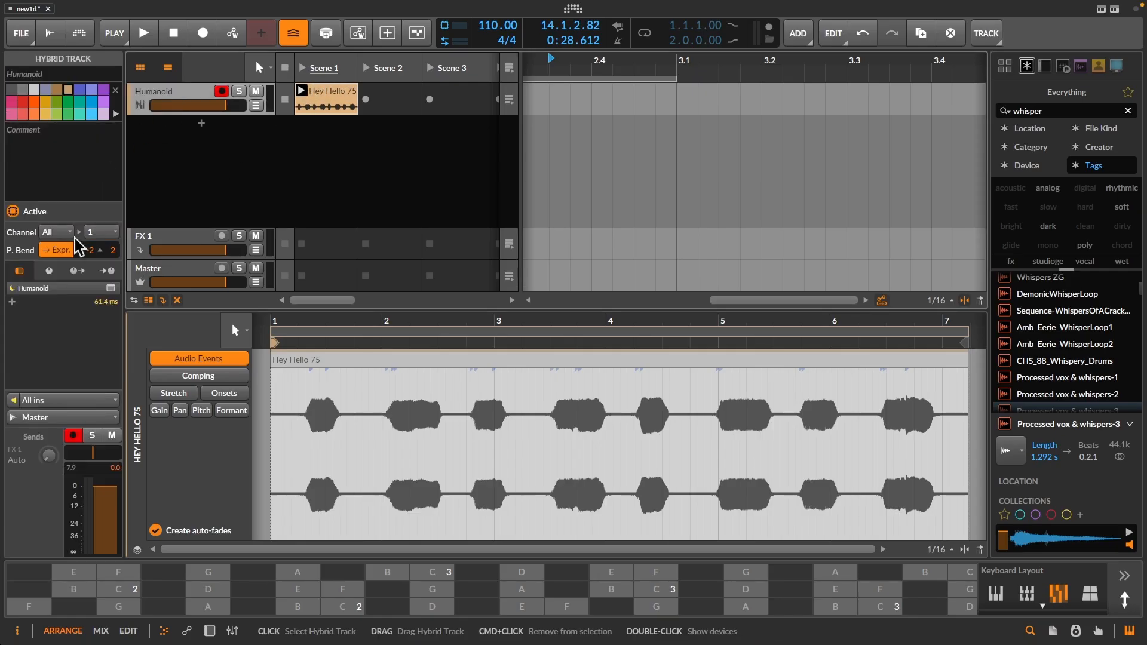
pyautogui.press('space')
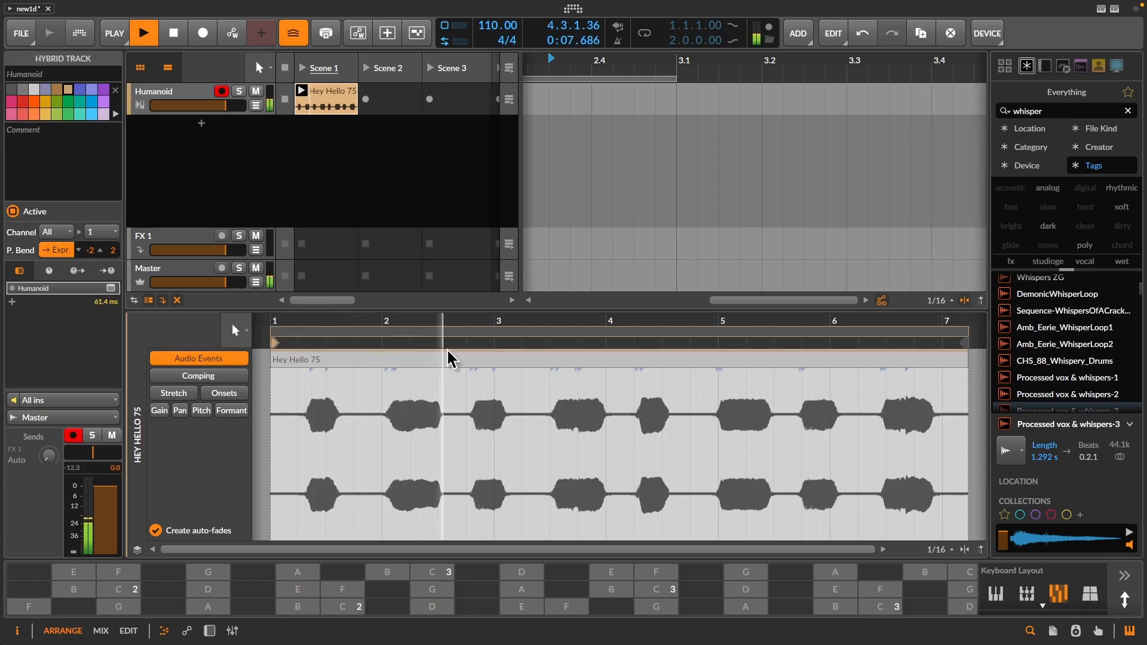
pyautogui.moveTo(443, 326); pyautogui.dragTo(444, 281)
pyautogui.press('space')
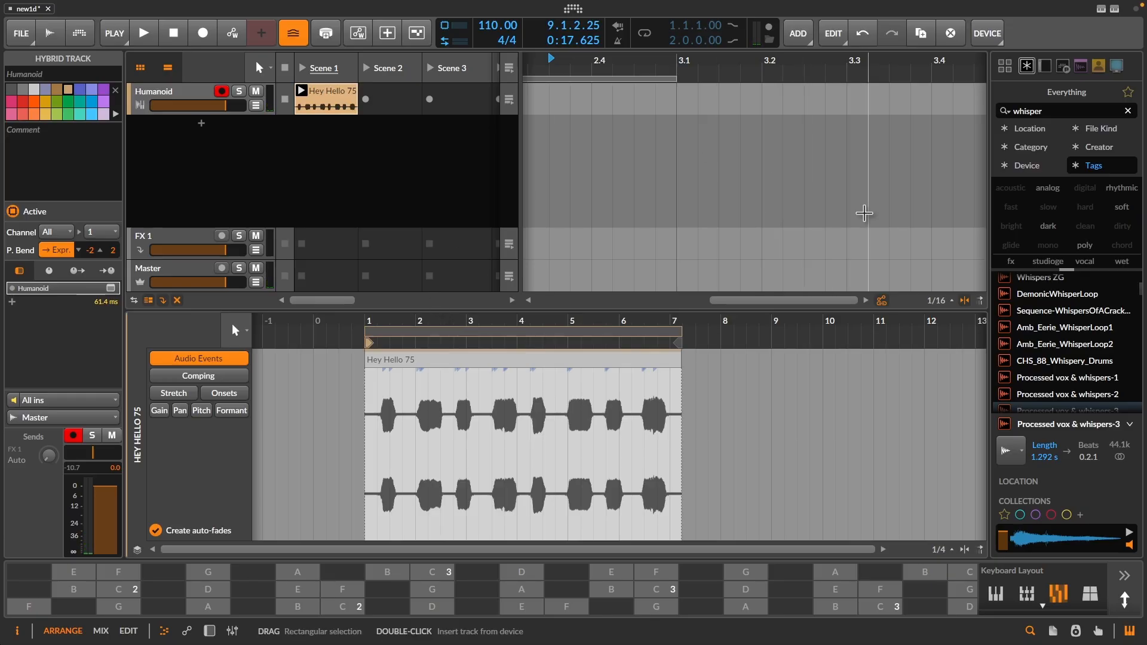
# - Open the Humanoid plugin window from the track's device list, enlarge it and reposition it over the arrangement
pyautogui.click(1005, 66)
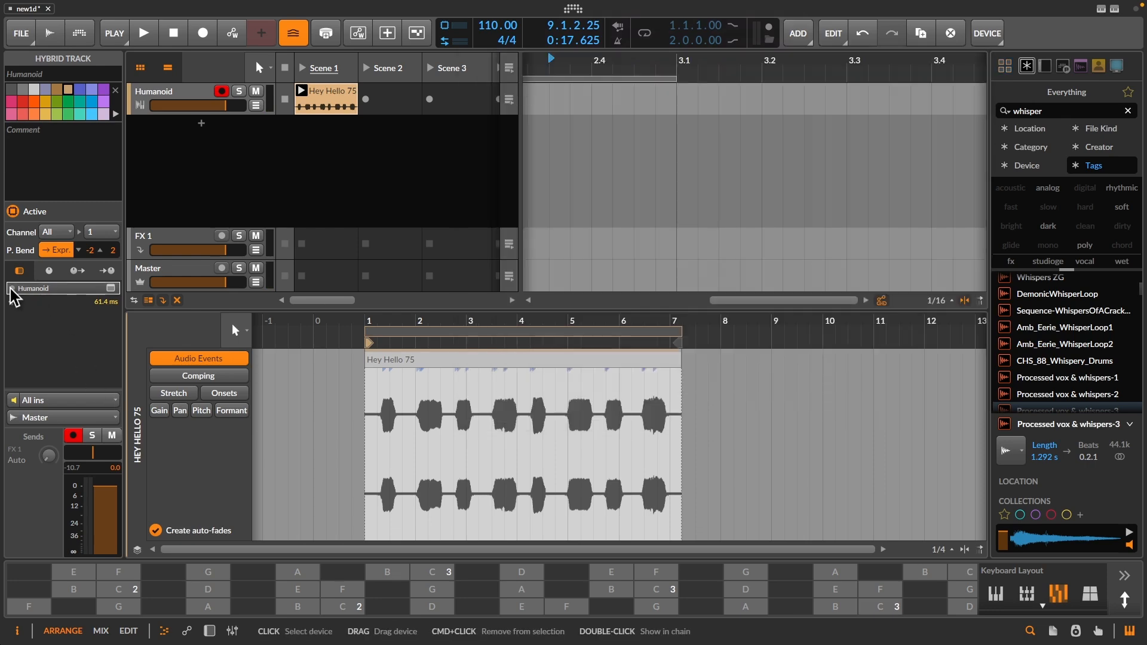
pyautogui.click(110, 289)
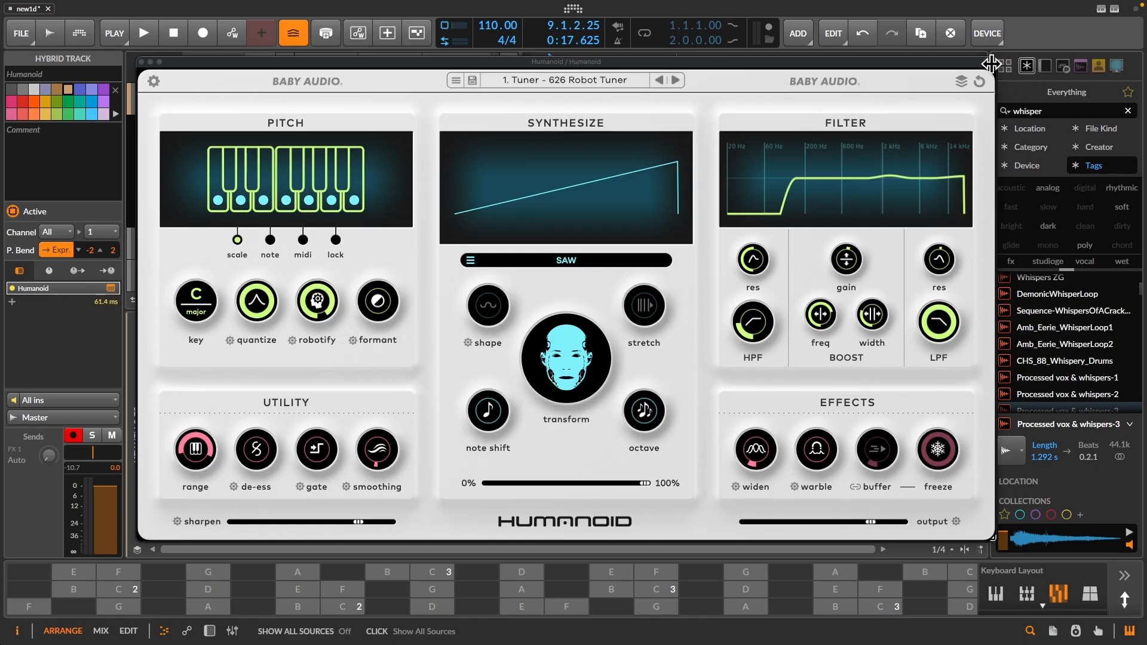
pyautogui.moveTo(996, 73); pyautogui.dragTo(1105, 43)
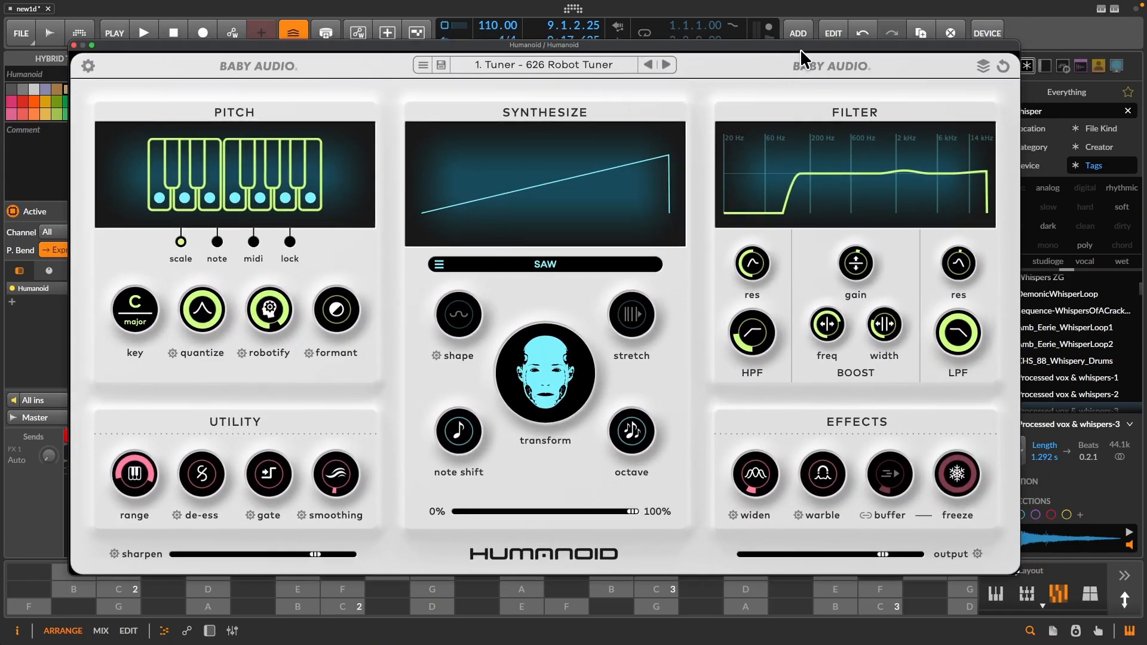
pyautogui.moveTo(819, 46); pyautogui.dragTo(840, 45)
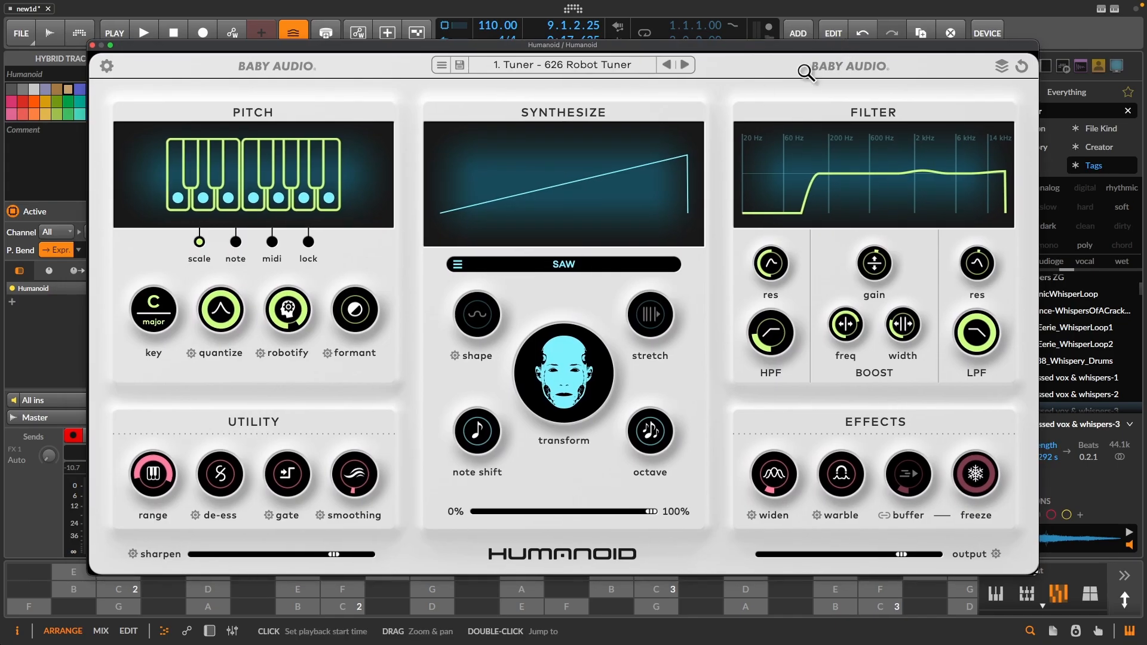
pyautogui.click(45, 350)
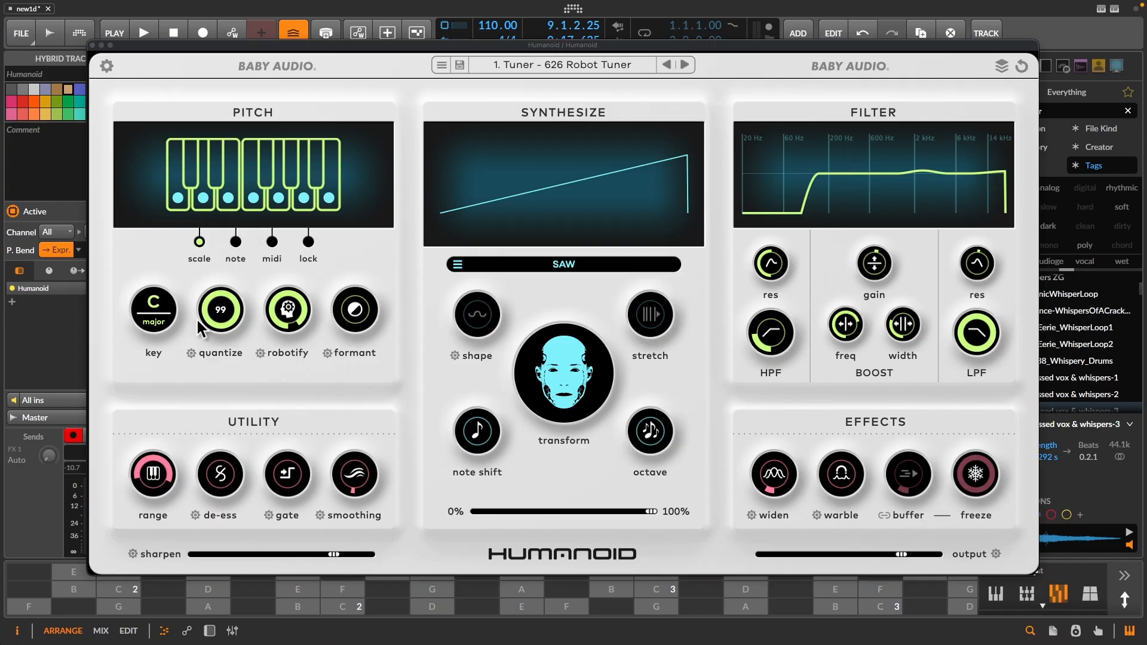
# - Launch the Hey Hello 75 clip in Scene 1, shifting the plugin window aside and back into view
pyautogui.click(245, 52)
pyautogui.moveTo(375, 43); pyautogui.dragTo(703, 50)
pyautogui.click(302, 92)
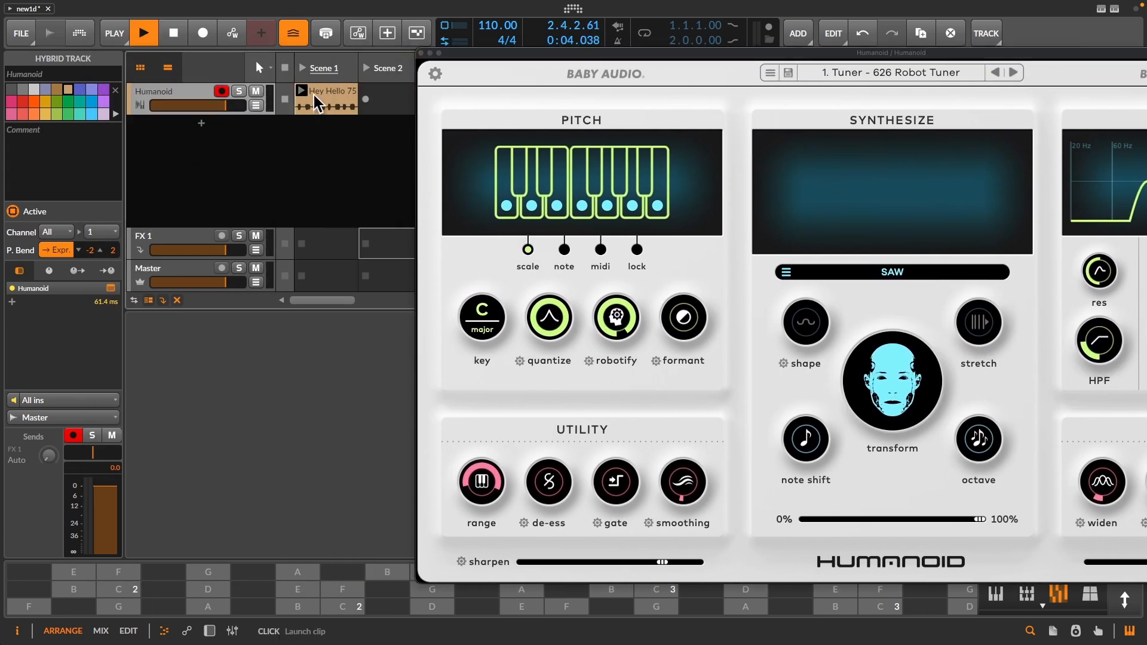
pyautogui.moveTo(635, 55); pyautogui.dragTo(357, 42)
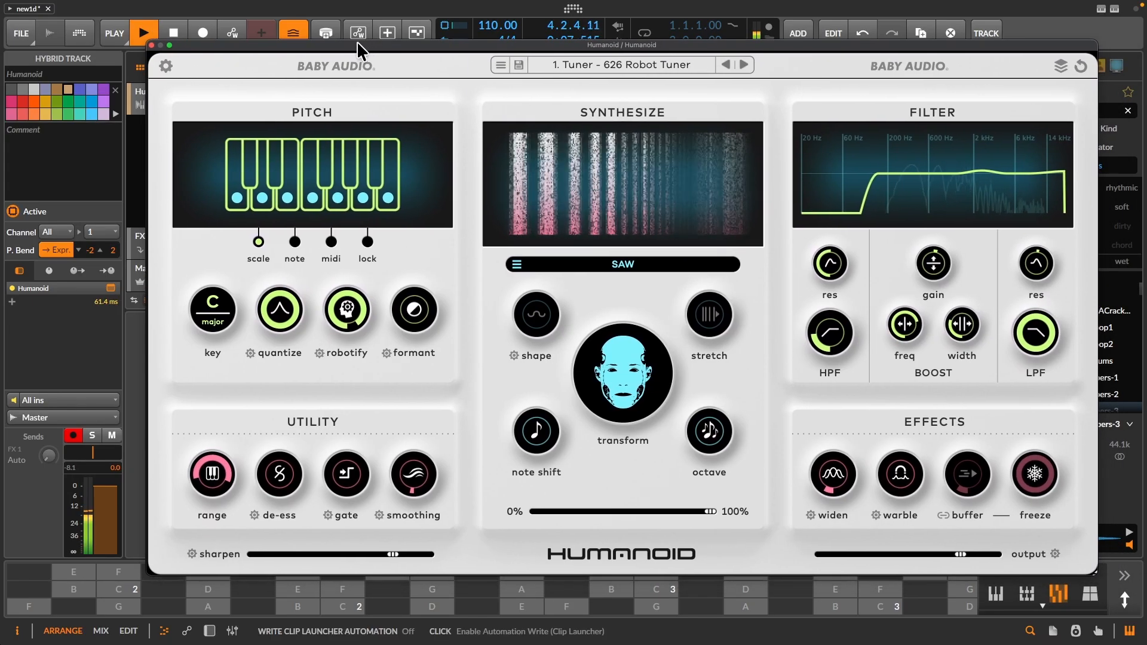
# - Check the available keys and scale types in Humanoid's Pitch section without changing the C major key
pyautogui.click(214, 310)
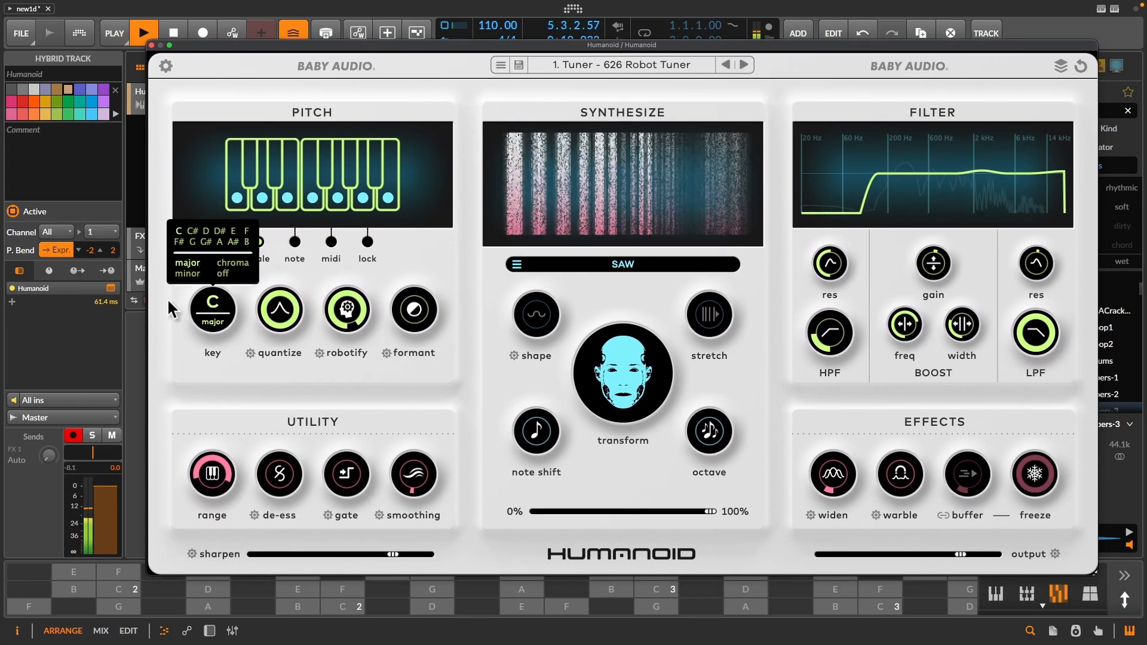
pyautogui.click(320, 270)
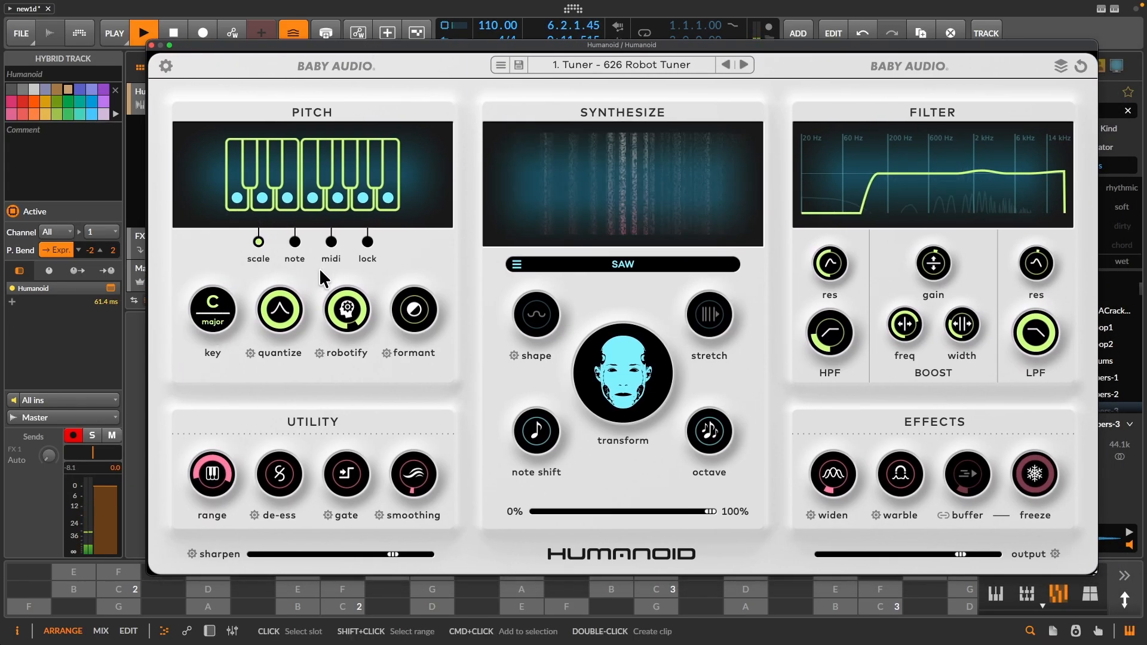
# - Set the Pitch section to note mode and choose F, followed by G#, as the mono target note
pyautogui.click(295, 242)
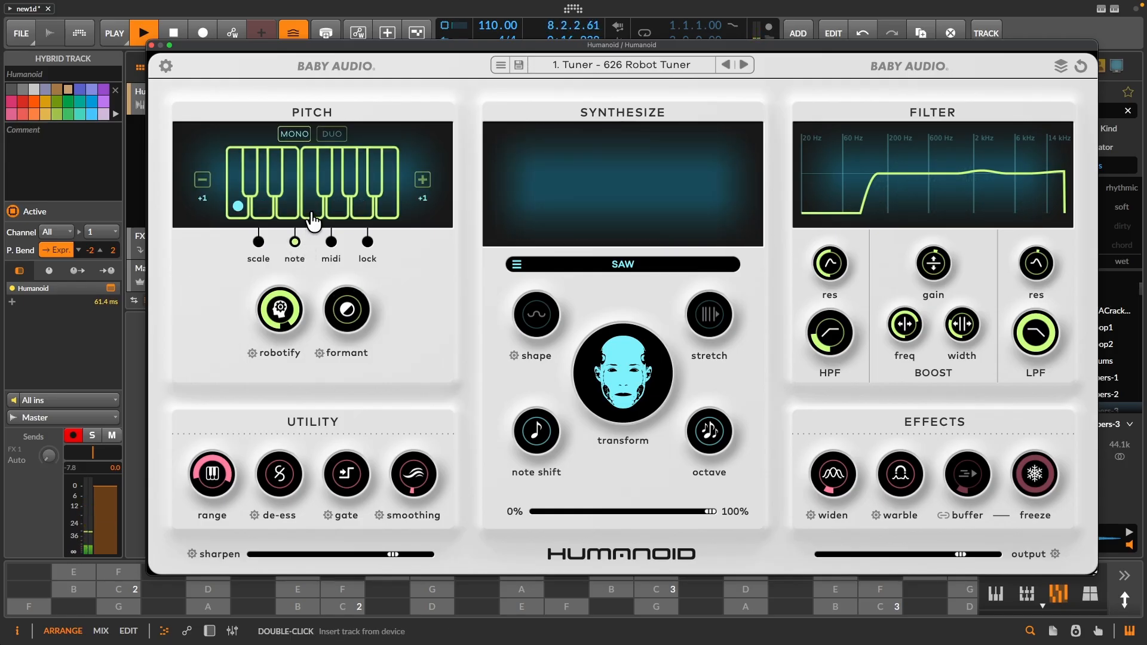
pyautogui.click(312, 218)
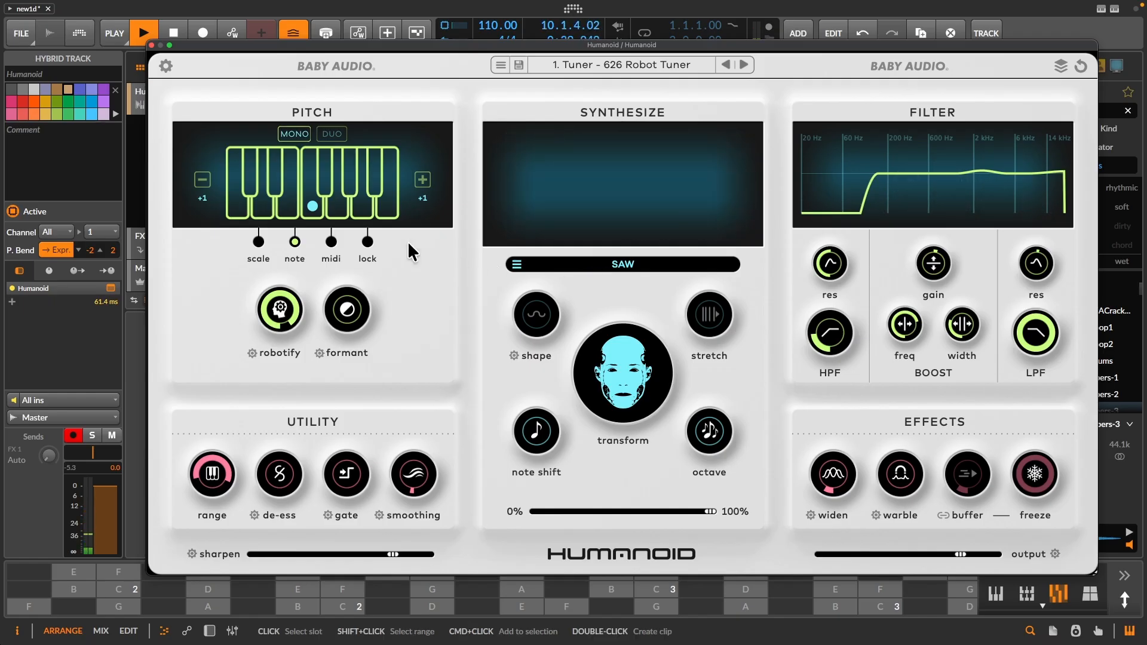
pyautogui.click(354, 188)
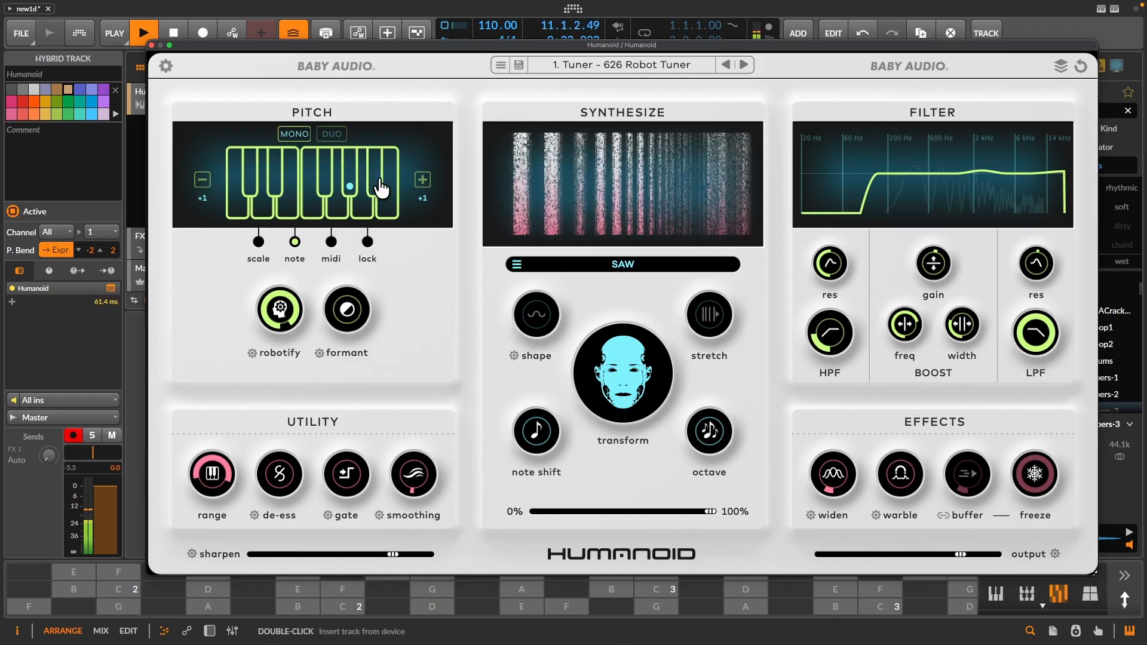
# - Enable DUO note mode and set the upper keyboard's note to F
pyautogui.click(332, 135)
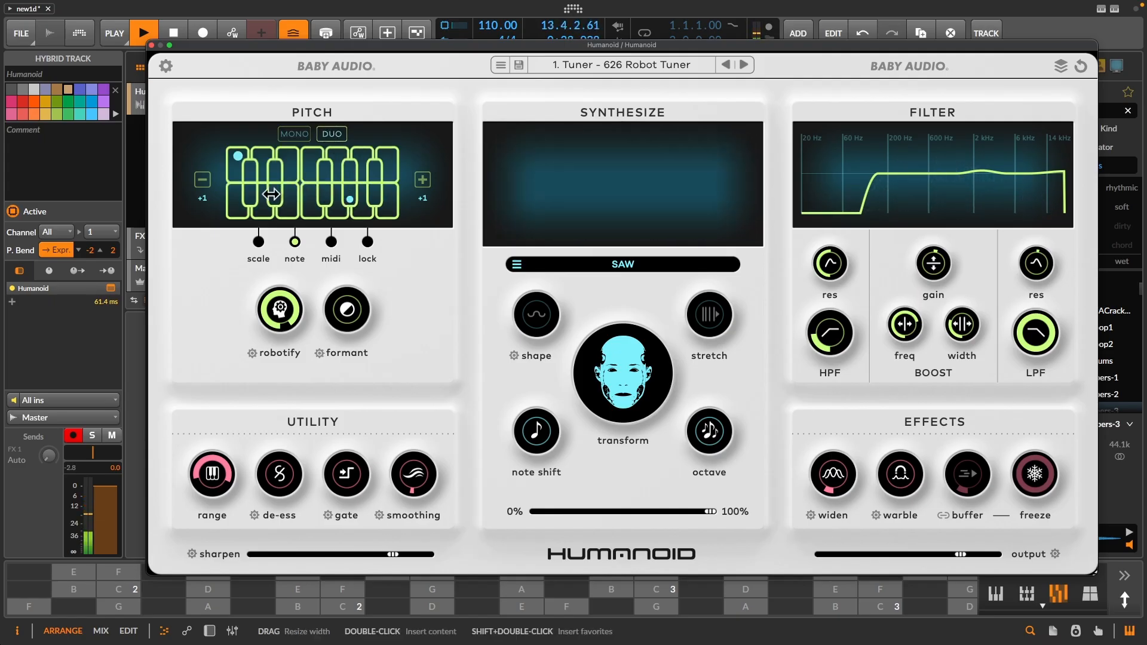
pyautogui.click(310, 162)
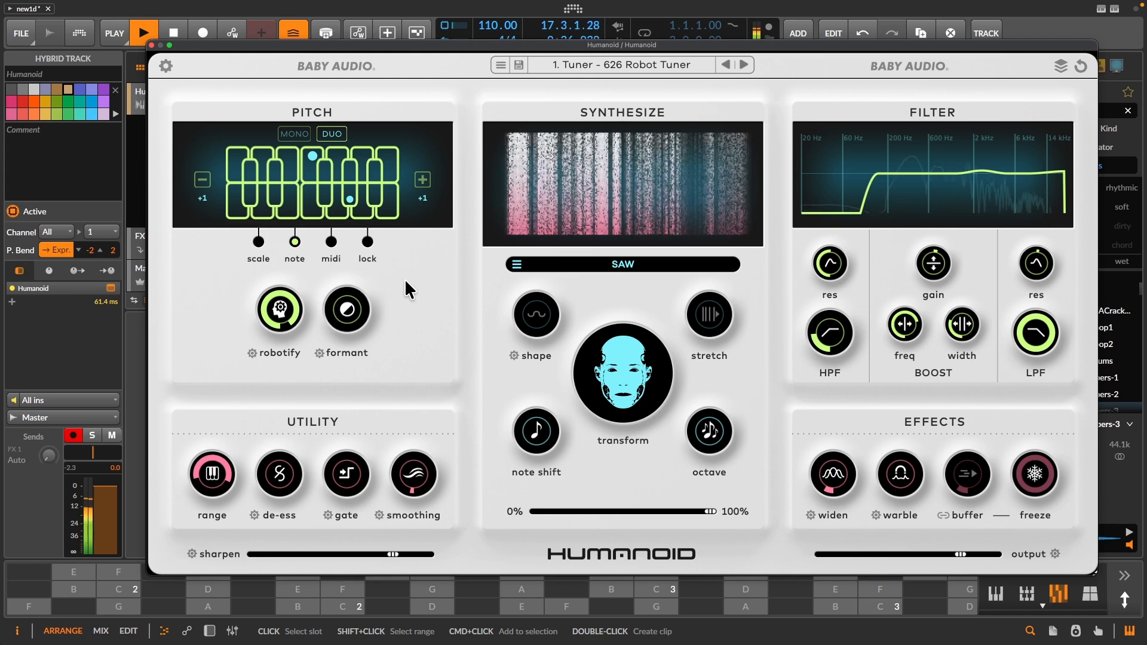
# - Set the Pitch section to midi mode and enlarge the host's on-screen keyboard
pyautogui.click(332, 242)
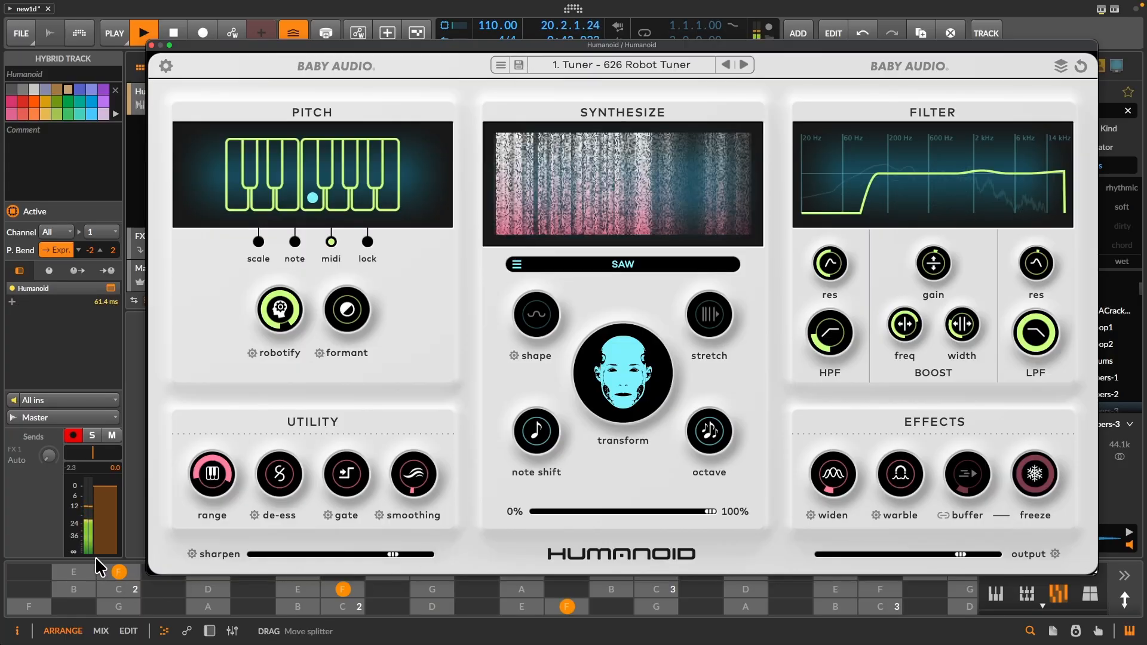
pyautogui.moveTo(96, 558); pyautogui.dragTo(91, 387)
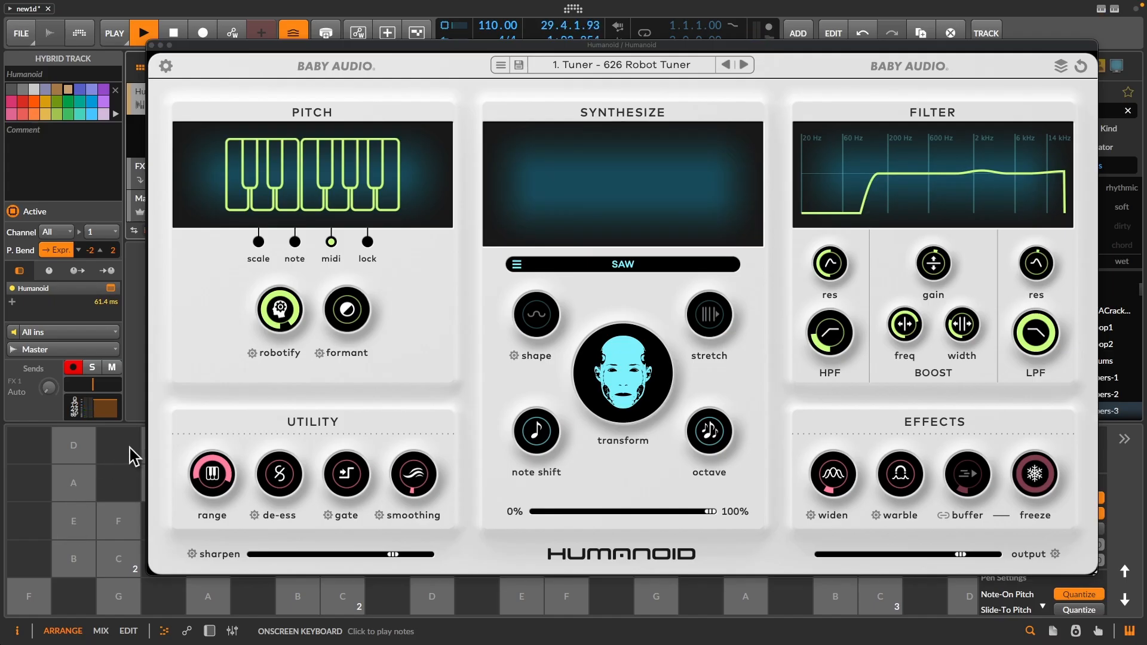
# - Turn the robotify amount all the way down in midi mode
pyautogui.click(279, 316)
pyautogui.moveTo(276, 346)
pyautogui.mouseDown()
pyautogui.moveTo(268, 371)
pyautogui.moveTo(273, 344)
pyautogui.mouseUp()
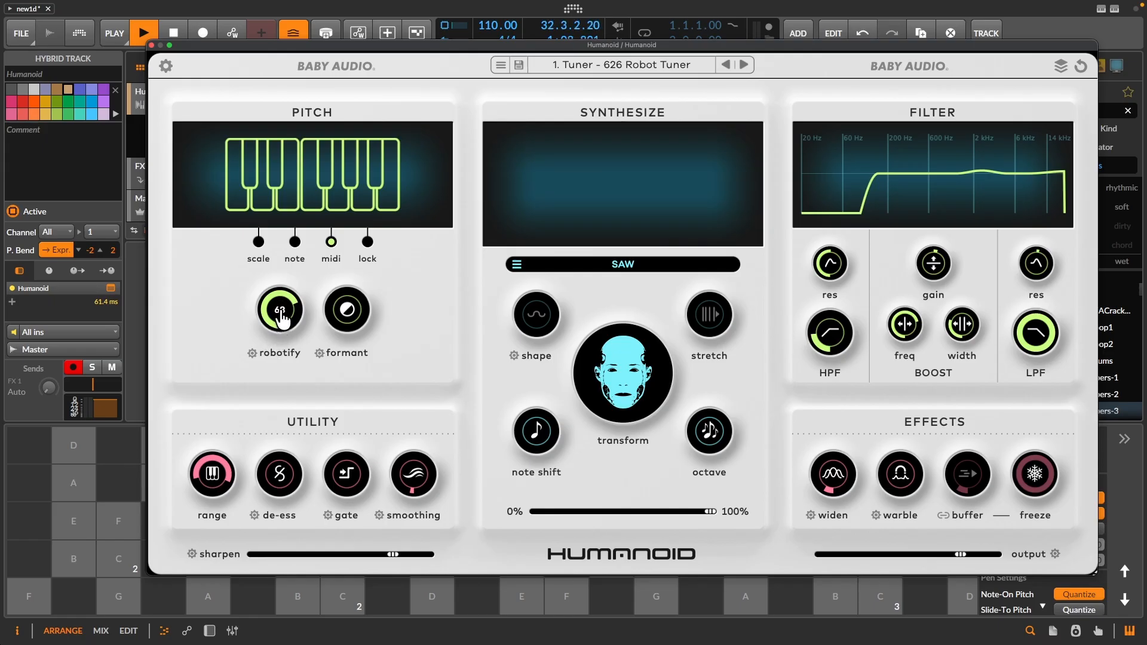
pyautogui.moveTo(279, 318); pyautogui.dragTo(273, 437)
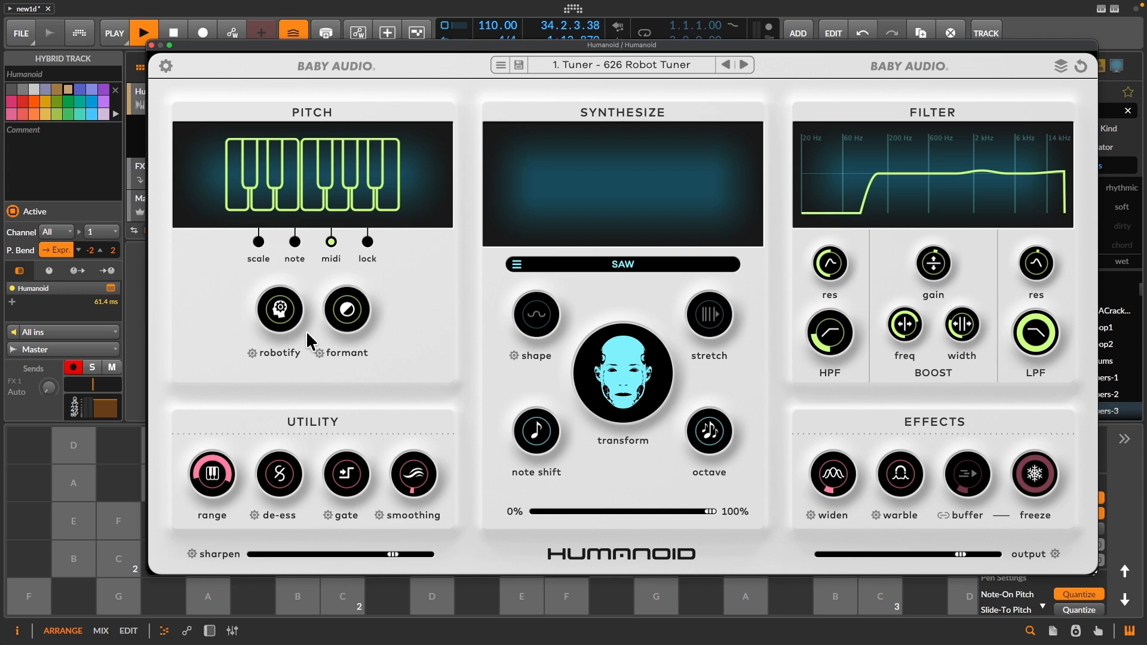
# - Return the Pitch section to note mode and raise robotify to a high amount
pyautogui.click(294, 240)
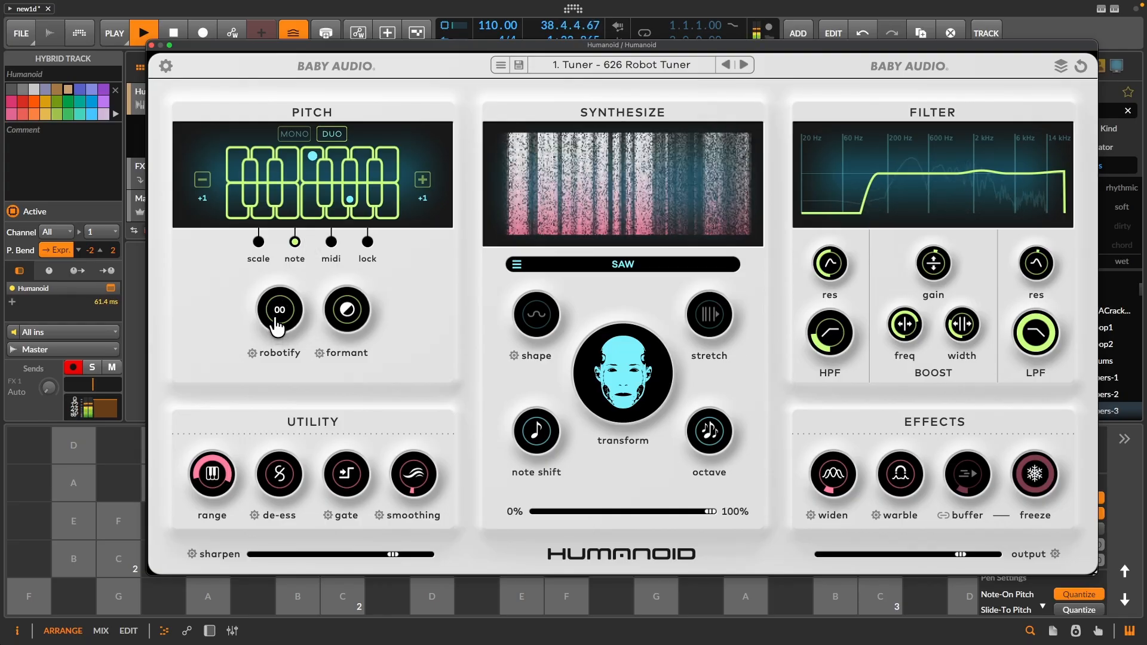
pyautogui.moveTo(289, 293); pyautogui.dragTo(319, 235)
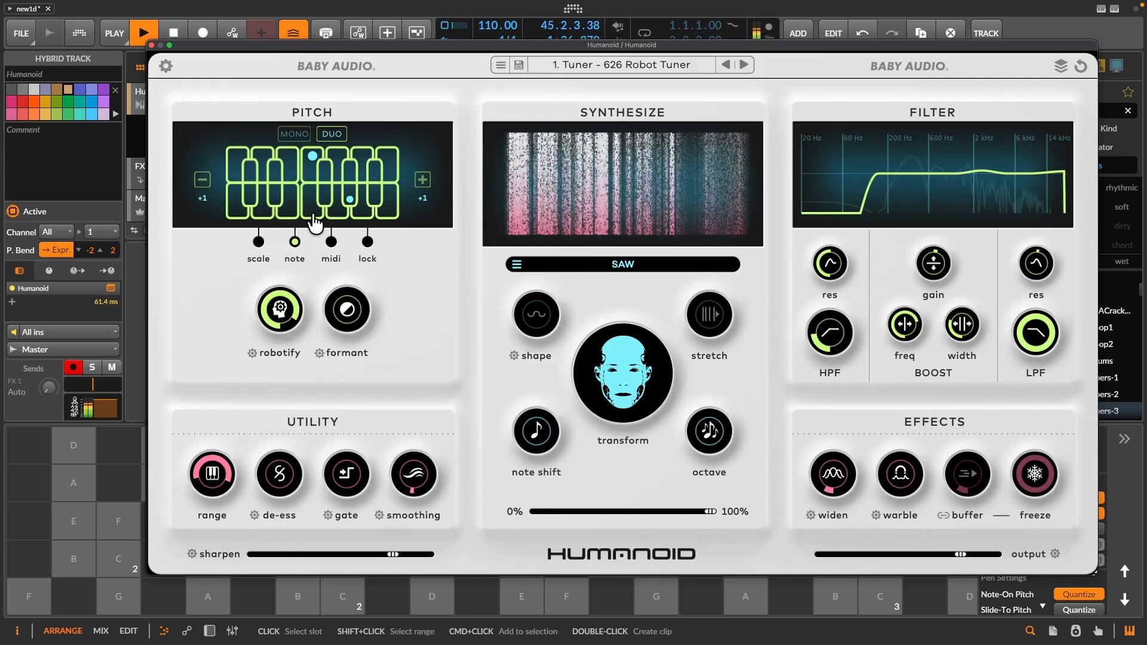
# - Shift the formant from its positive setting down to a negative amount
pyautogui.moveTo(347, 319)
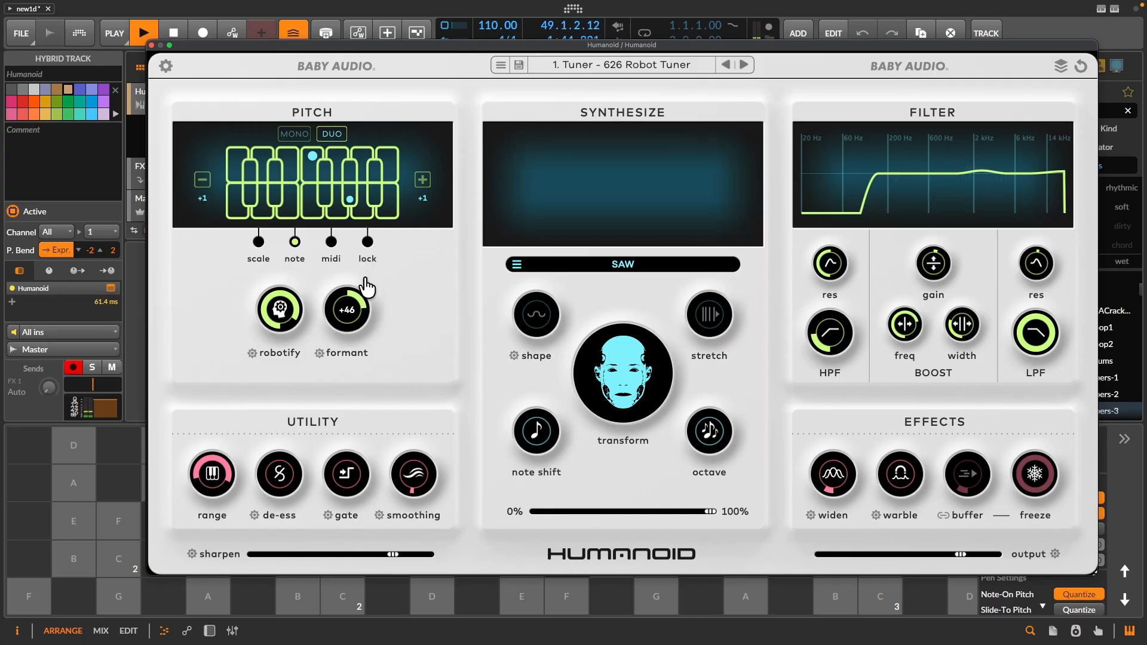
pyautogui.moveTo(365, 289); pyautogui.dragTo(340, 351)
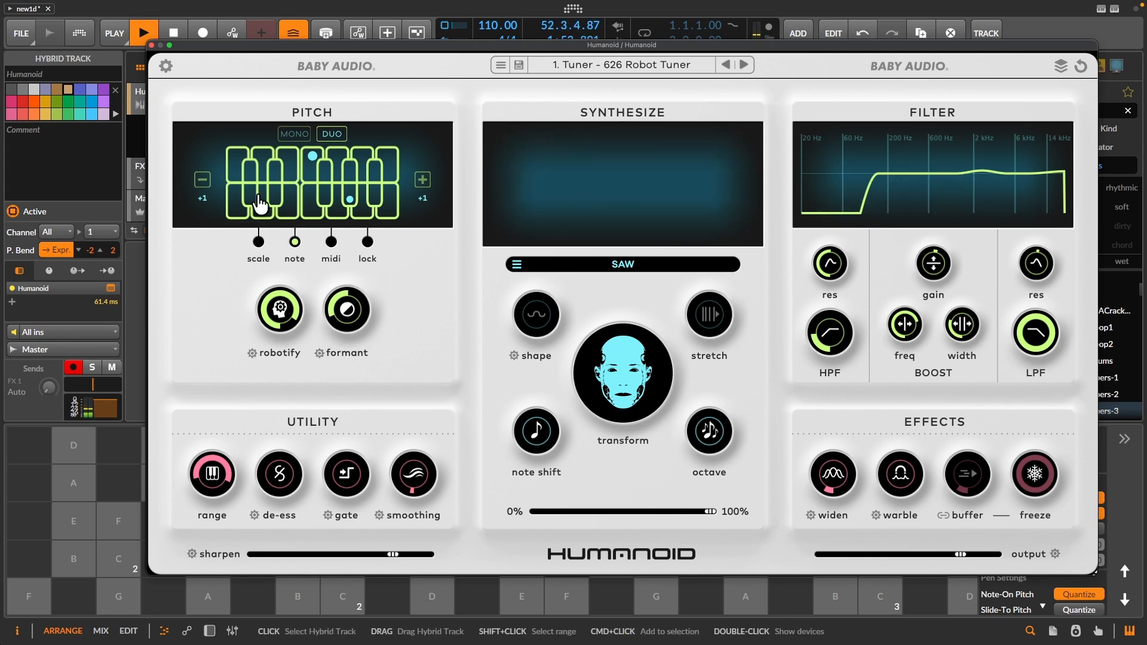
# - Set the Pitch section back to scale mode and turn the quantize amount down
pyautogui.click(258, 242)
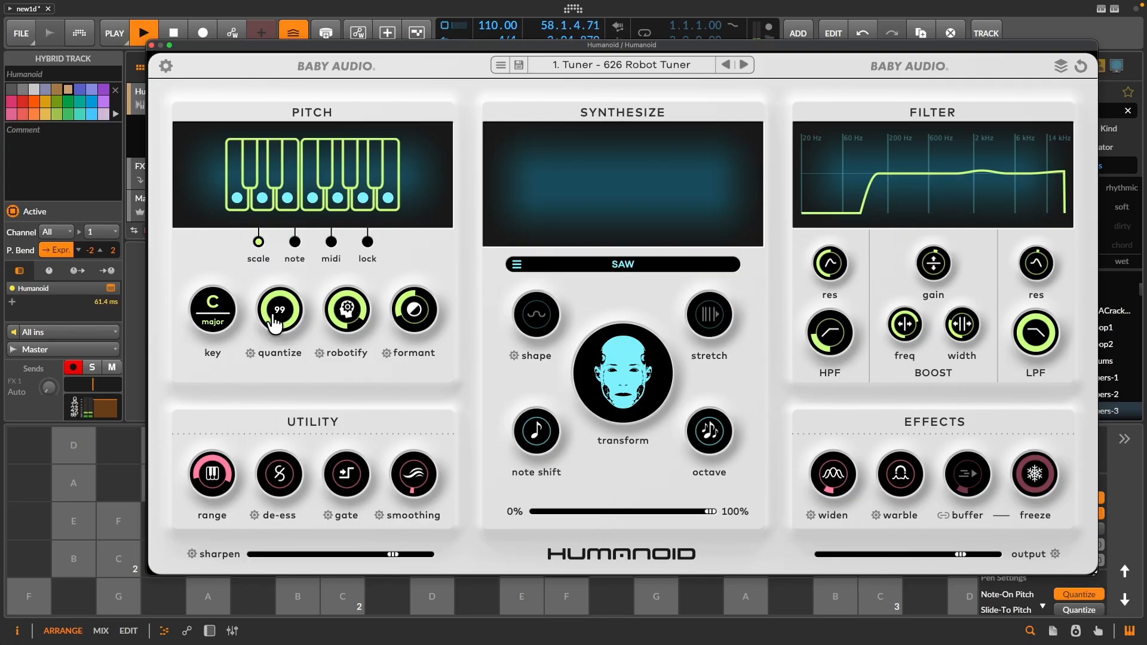
pyautogui.moveTo(275, 339); pyautogui.dragTo(263, 478)
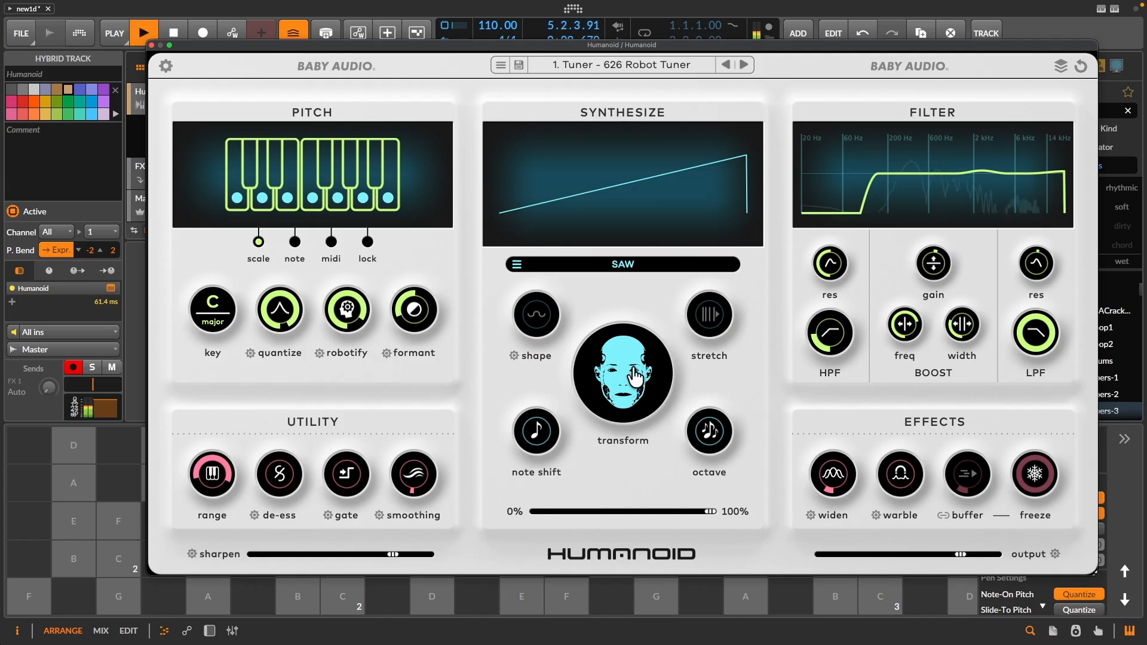
# - Raise the transform amount to roughly two thirds and switch the synth waveform to Triangle
pyautogui.moveTo(627, 384); pyautogui.dragTo(655, 283)
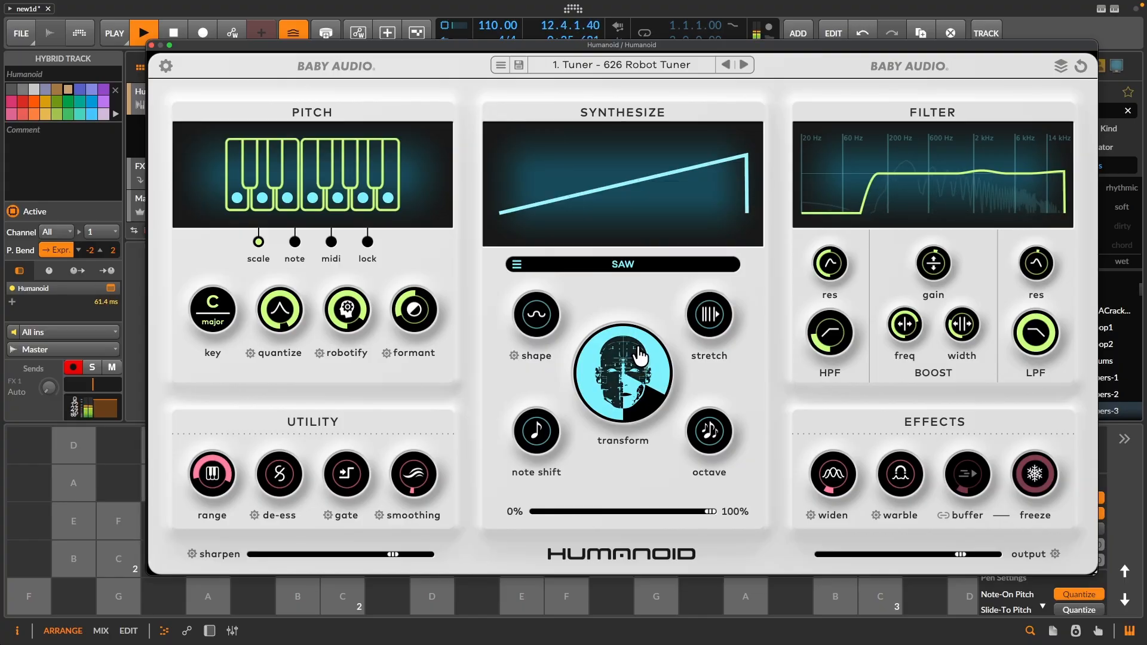
pyautogui.click(625, 264)
pyautogui.click(627, 153)
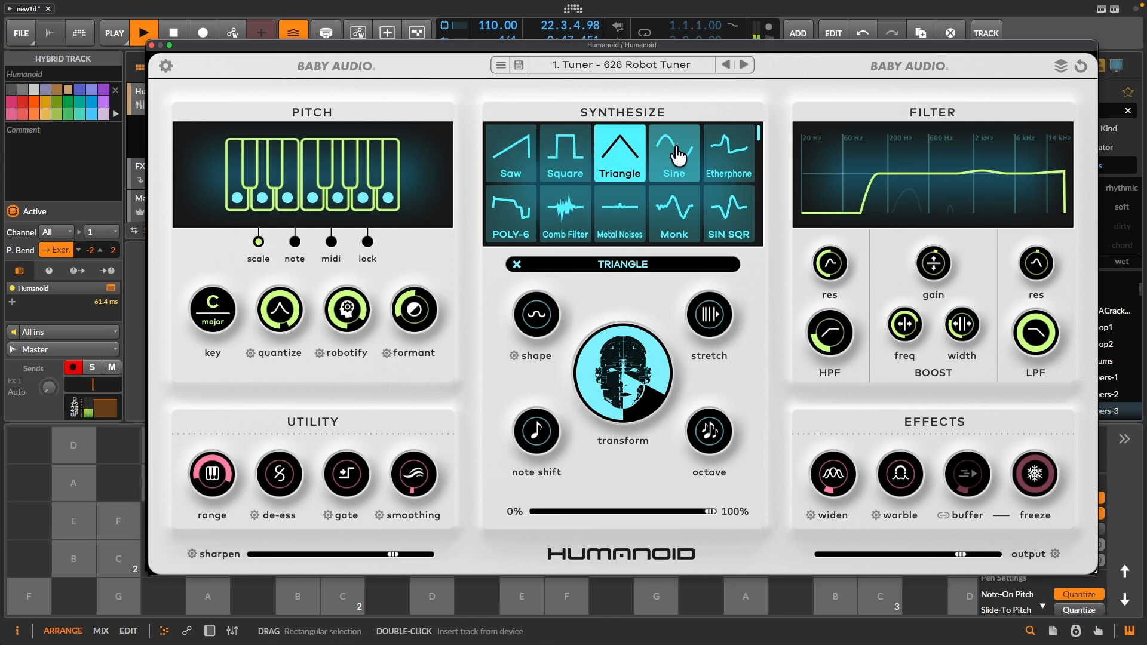
# - Try the WAVEMUSIC wavetable as the synth waveform
pyautogui.scroll(-1, 635, 175)
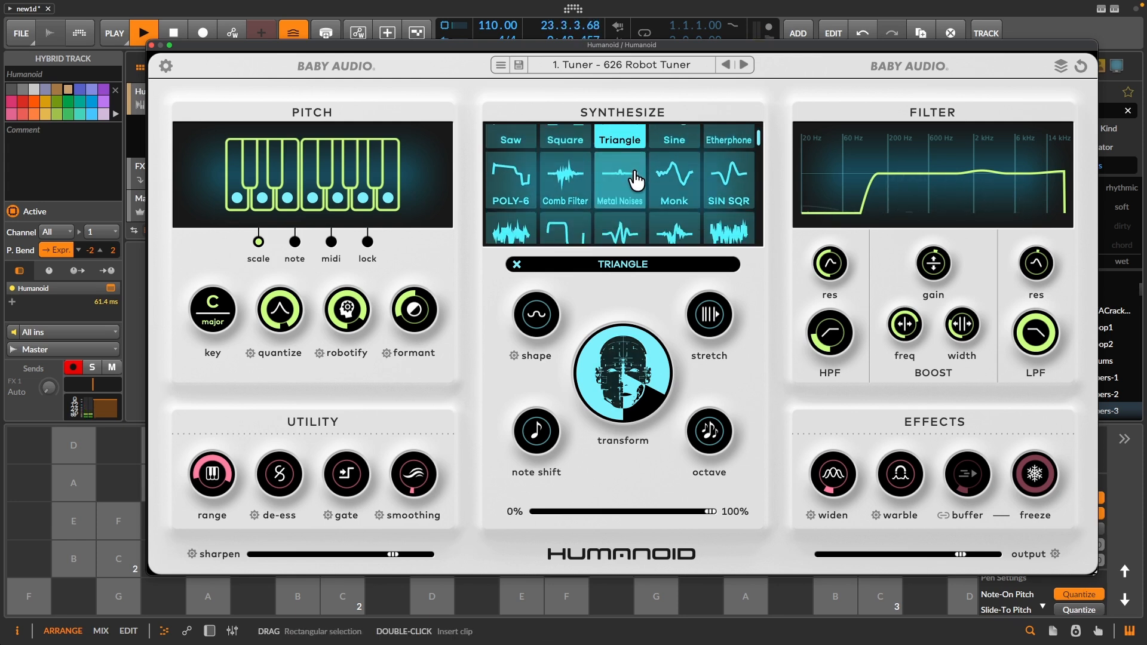
pyautogui.scroll(-3, 635, 179)
pyautogui.click(703, 204)
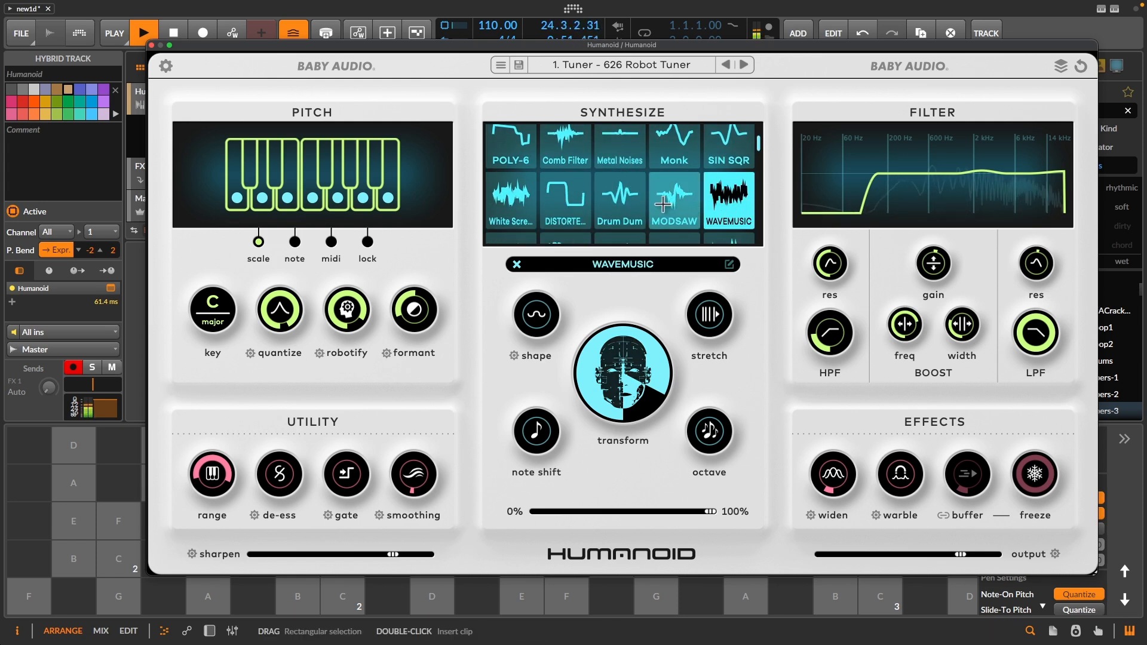
# - Load the BA-1 METALLIC wavetable and adjust its stretch and shape amounts
pyautogui.scroll(-1, 657, 204)
pyautogui.scroll(-2, 657, 204)
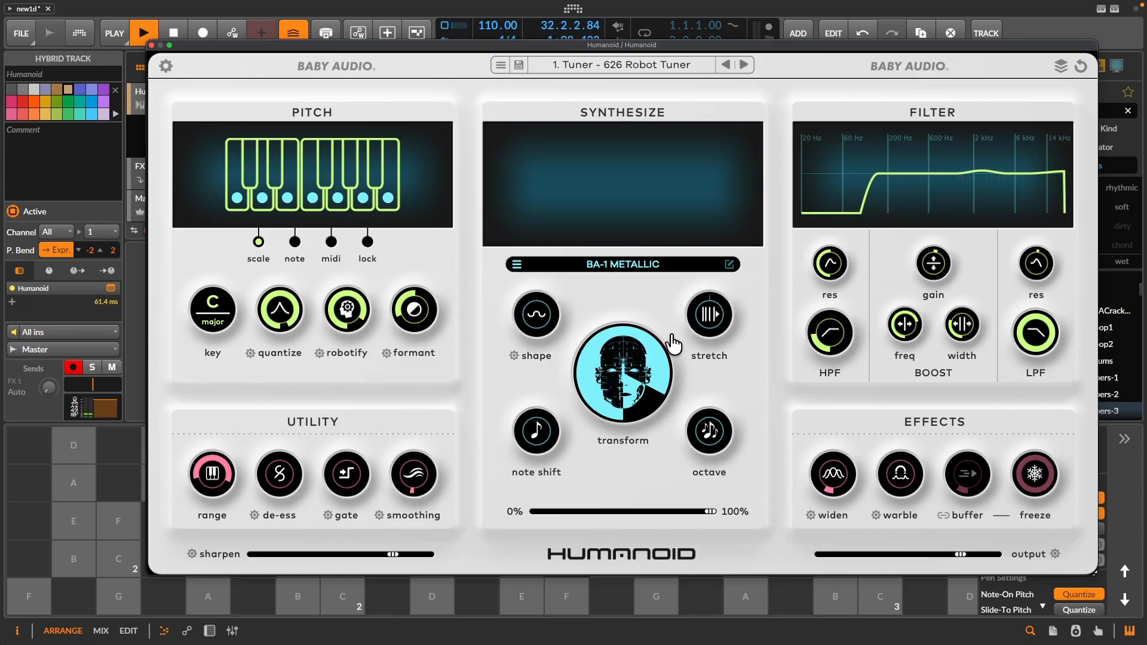
pyautogui.moveTo(719, 324)
pyautogui.mouseDown()
pyautogui.moveTo(726, 267)
pyautogui.moveTo(693, 374)
pyautogui.moveTo(692, 334)
pyautogui.moveTo(705, 365)
pyautogui.moveTo(711, 338)
pyautogui.mouseUp()
pyautogui.moveTo(544, 326); pyautogui.dragTo(594, 286)
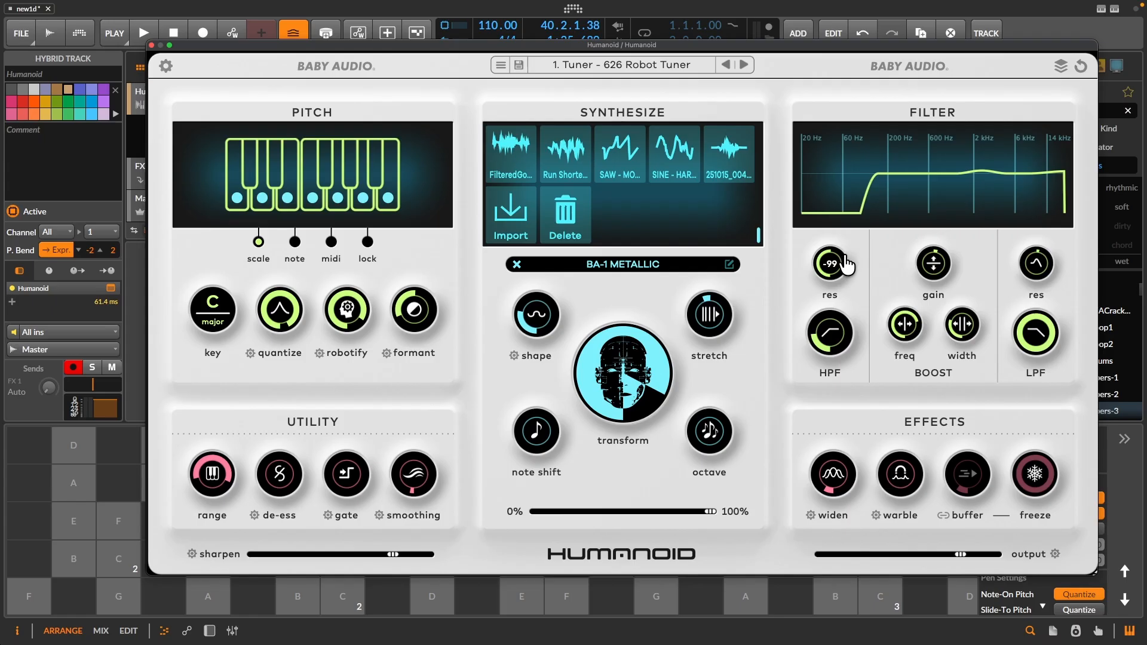
# - Play the vocal and narrow the filter band, raising the high-pass cutoff to 141 Hz and lowering the low-pass cutoff
pyautogui.press('space')
pyautogui.moveTo(827, 334)
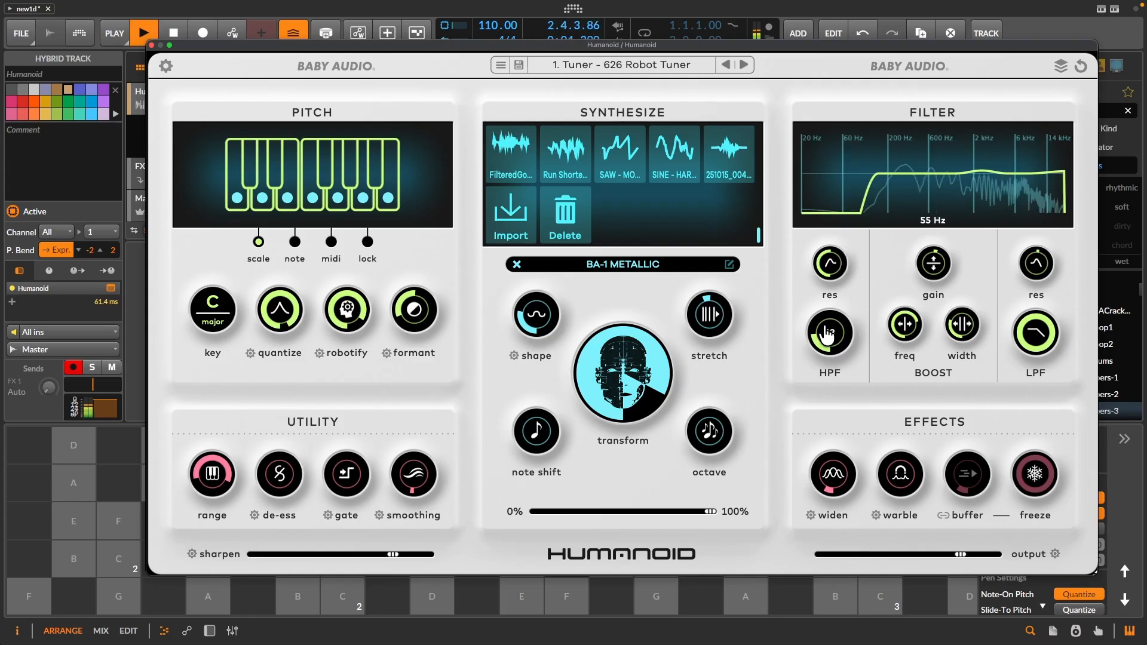
pyautogui.moveTo(827, 334); pyautogui.dragTo(815, 366)
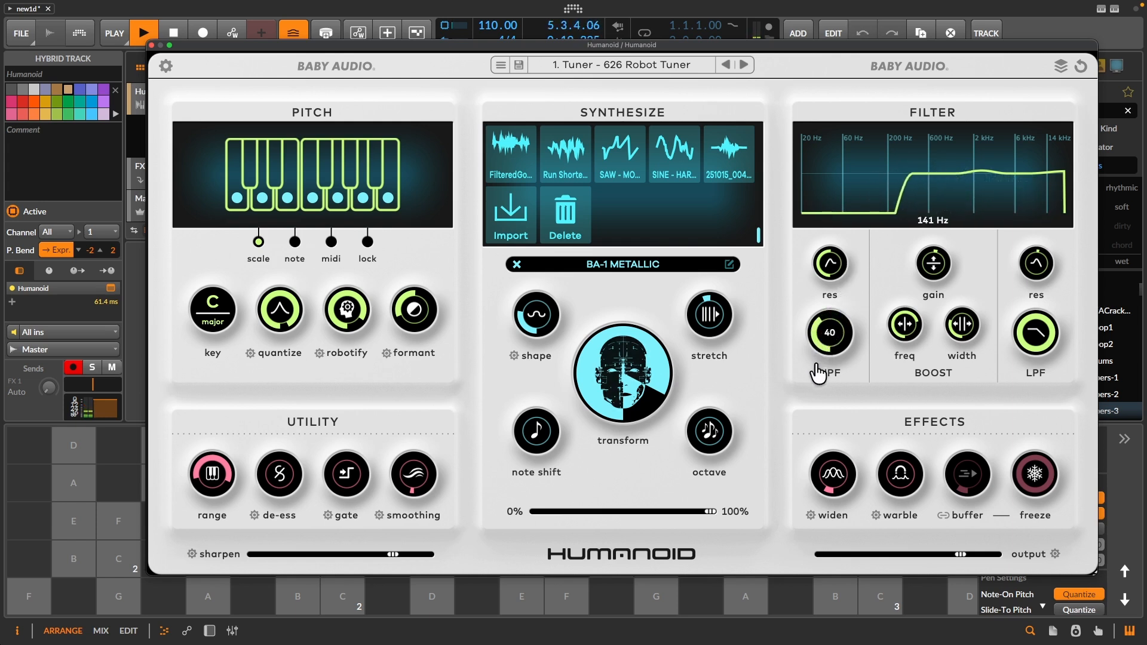
pyautogui.moveTo(1038, 334); pyautogui.dragTo(1010, 376)
pyautogui.moveTo(1036, 286)
pyautogui.mouseDown()
pyautogui.moveTo(1048, 246)
pyautogui.moveTo(1040, 294)
pyautogui.moveTo(1039, 244)
pyautogui.moveTo(1023, 275)
pyautogui.mouseUp()
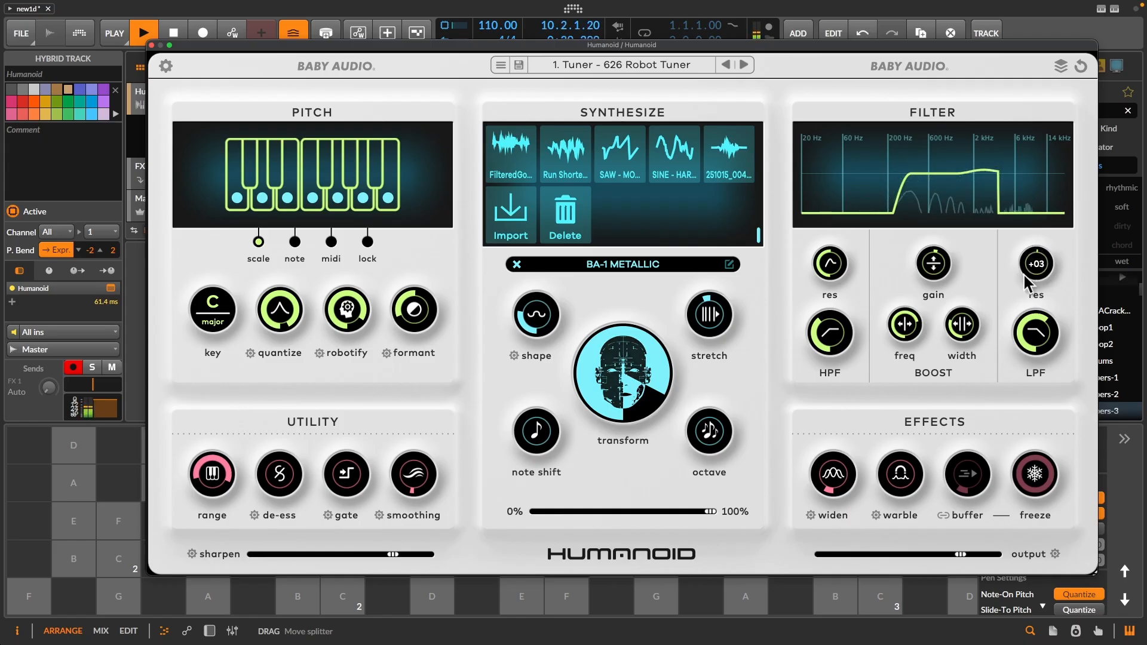
# - Raise the filter's boost gain and shift the boosted frequency down into the mids
pyautogui.moveTo(933, 248)
pyautogui.mouseDown()
pyautogui.moveTo(936, 218)
pyautogui.moveTo(933, 227)
pyautogui.mouseUp()
pyautogui.moveTo(902, 318); pyautogui.dragTo(962, 266)
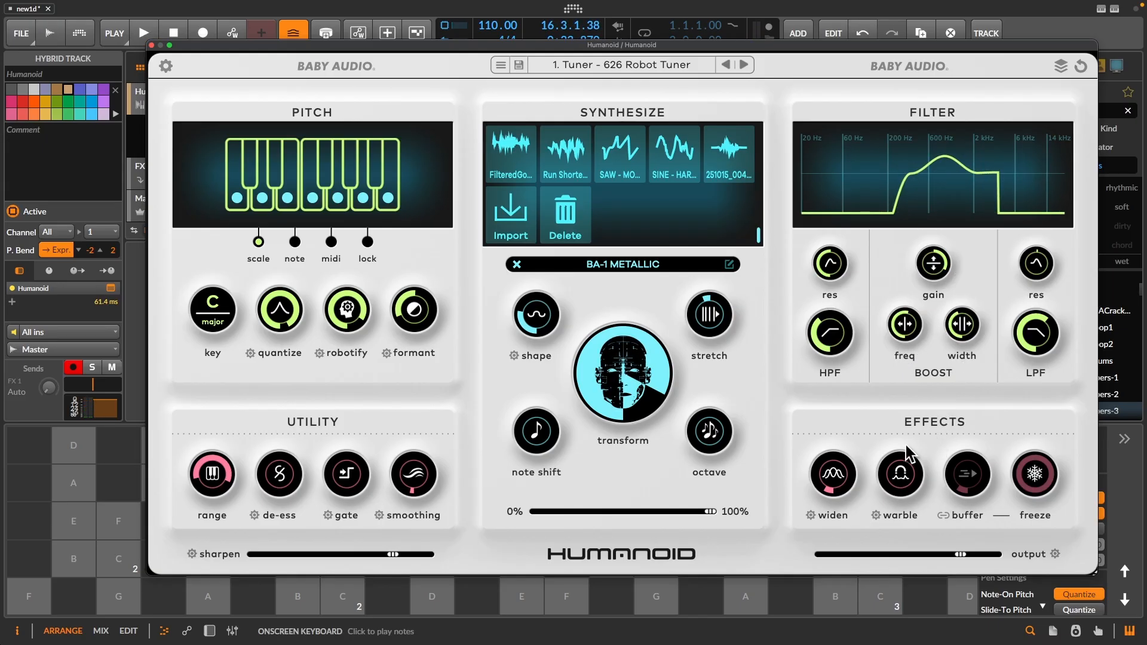
# - Play the vocal again, set the widen effect to 73 and raise the warble effect to a high amount
pyautogui.press('space')
pyautogui.moveTo(847, 486)
pyautogui.moveTo(847, 486); pyautogui.dragTo(867, 409)
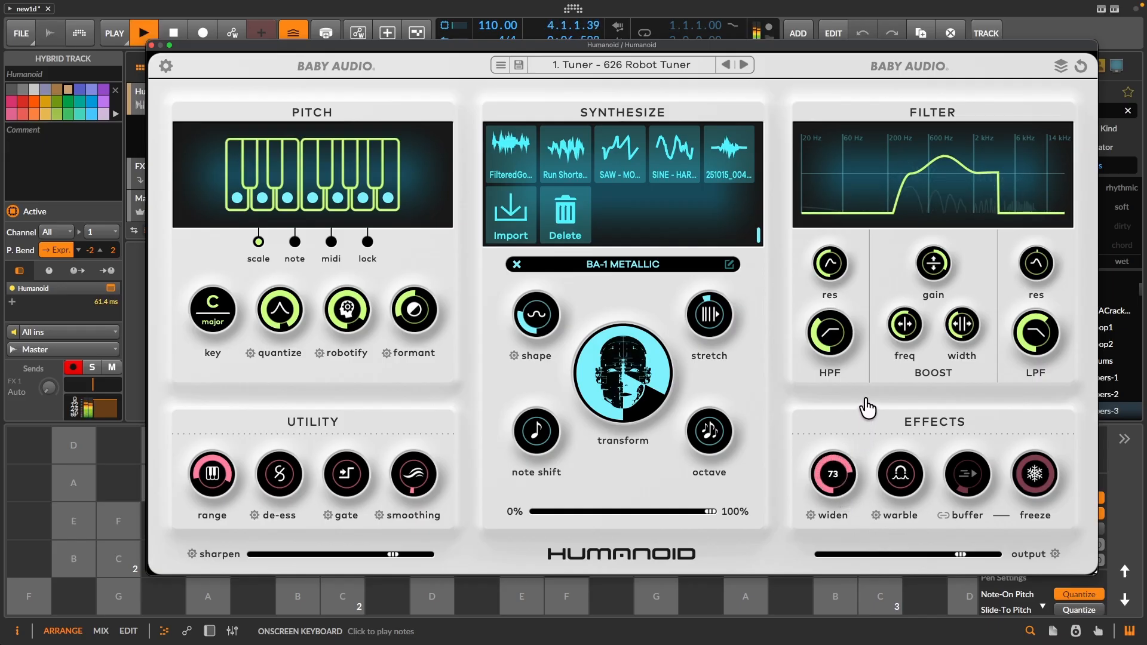
pyautogui.click(517, 264)
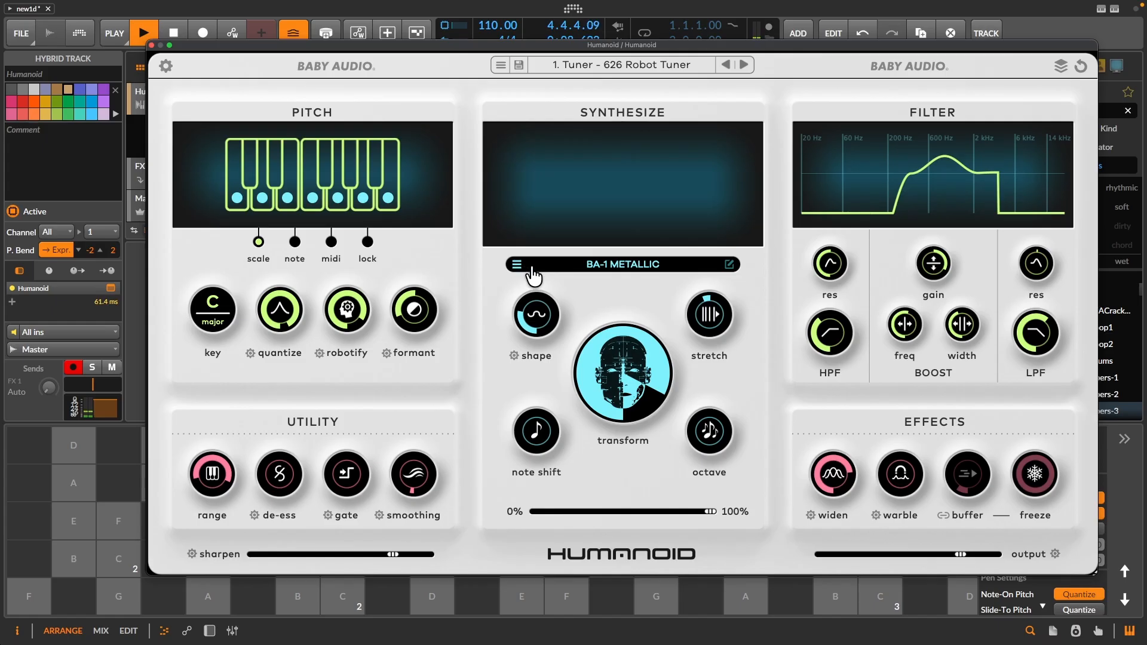
pyautogui.moveTo(829, 481)
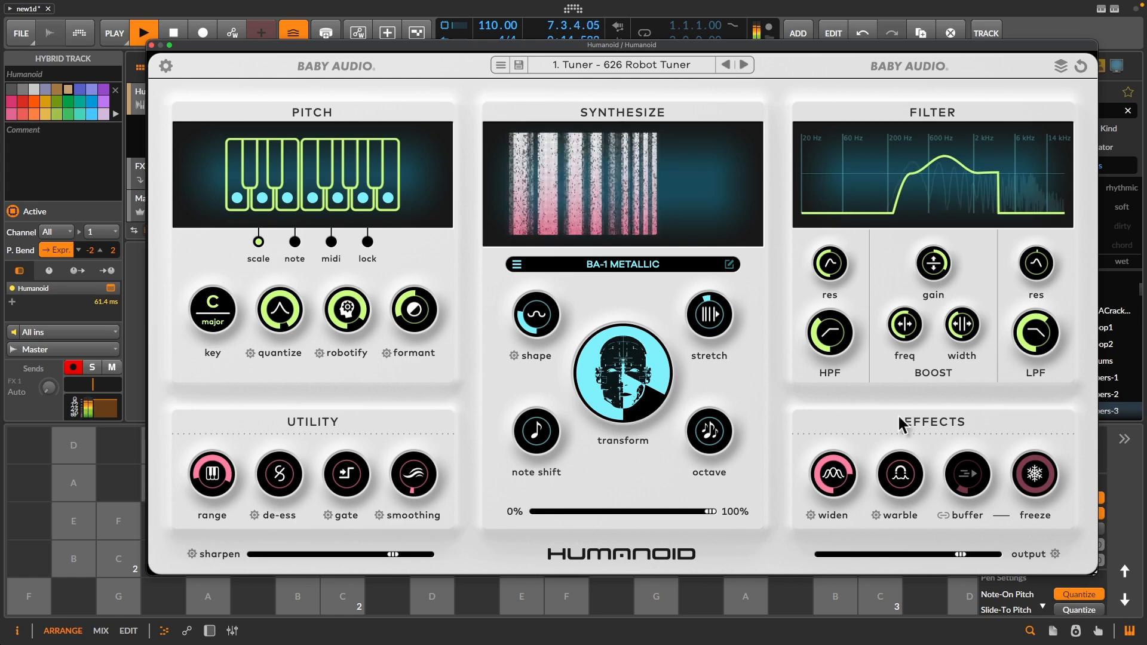
pyautogui.moveTo(896, 470); pyautogui.dragTo(915, 402)
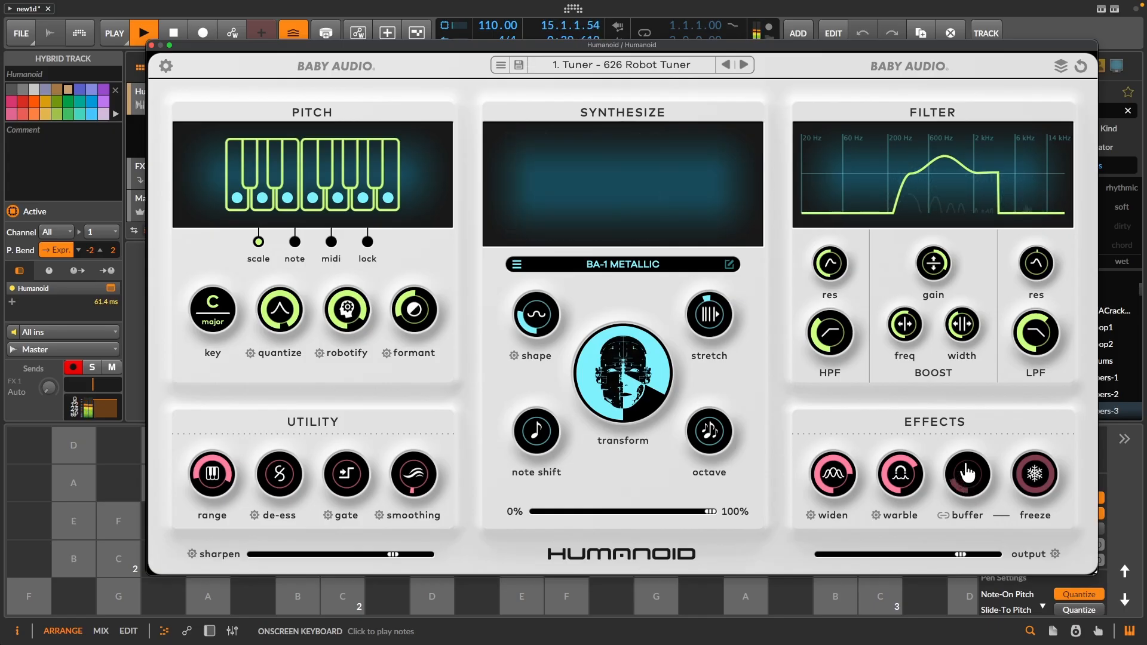
# - Turn on the freeze effect and try different buffer amounts, from 73 down to zero, finishing at 12
pyautogui.click(1022, 475)
pyautogui.moveTo(978, 492); pyautogui.dragTo(1008, 430)
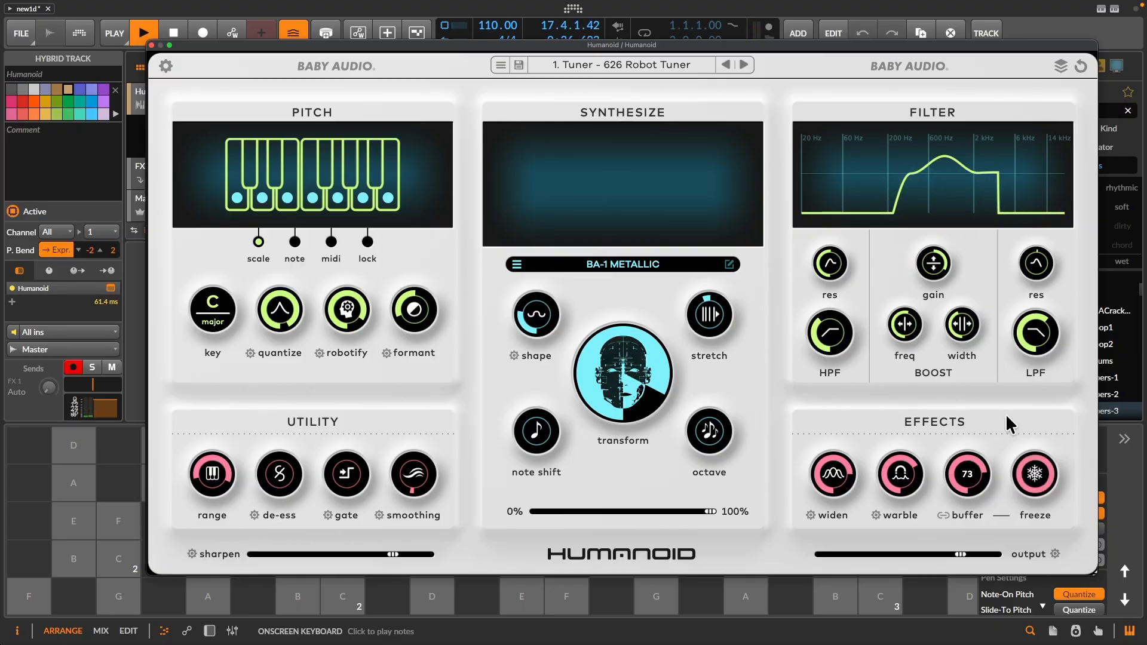
pyautogui.moveTo(980, 499); pyautogui.dragTo(978, 559)
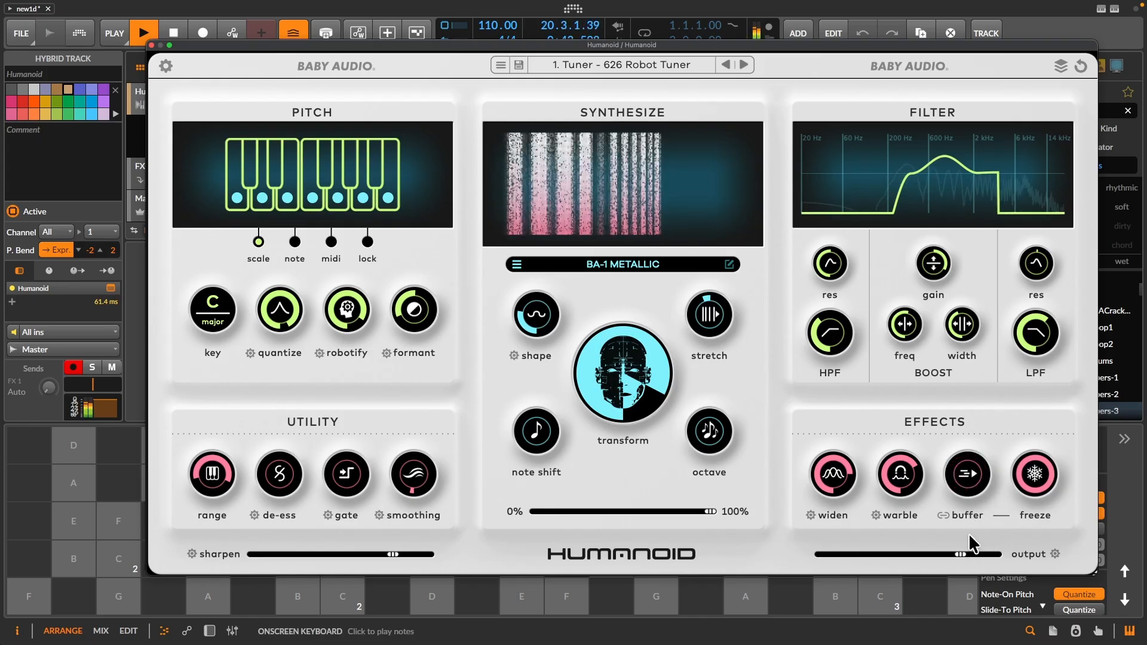
pyautogui.moveTo(973, 487); pyautogui.dragTo(999, 467)
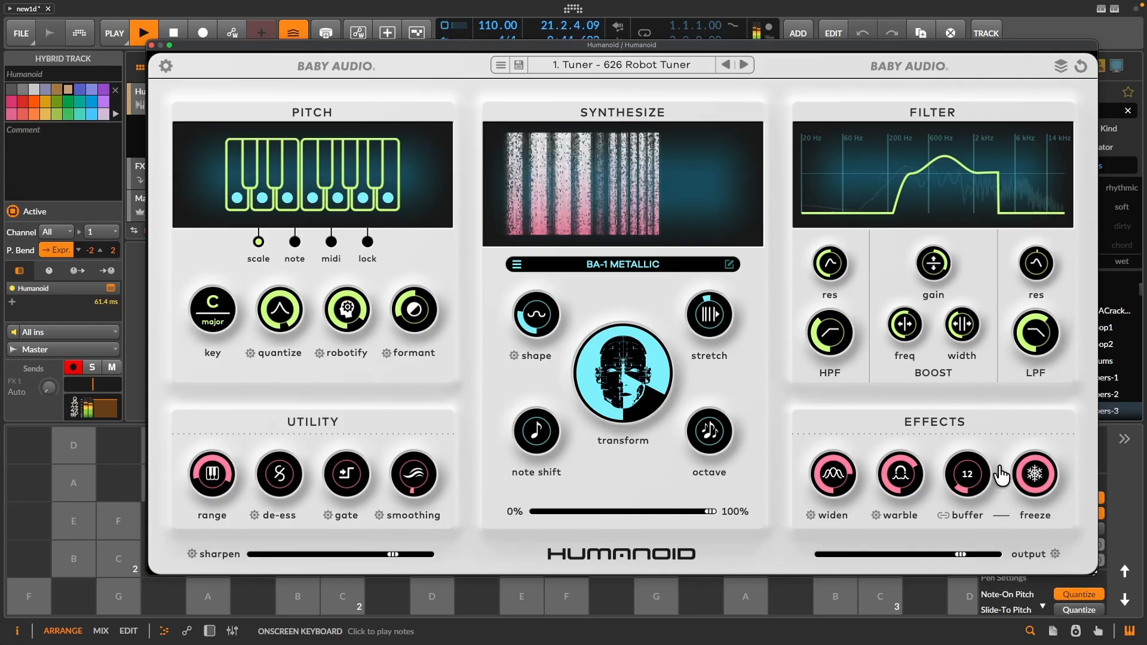
# - Stop playback and narrow the pitch range in the Utility section
pyautogui.press('space')
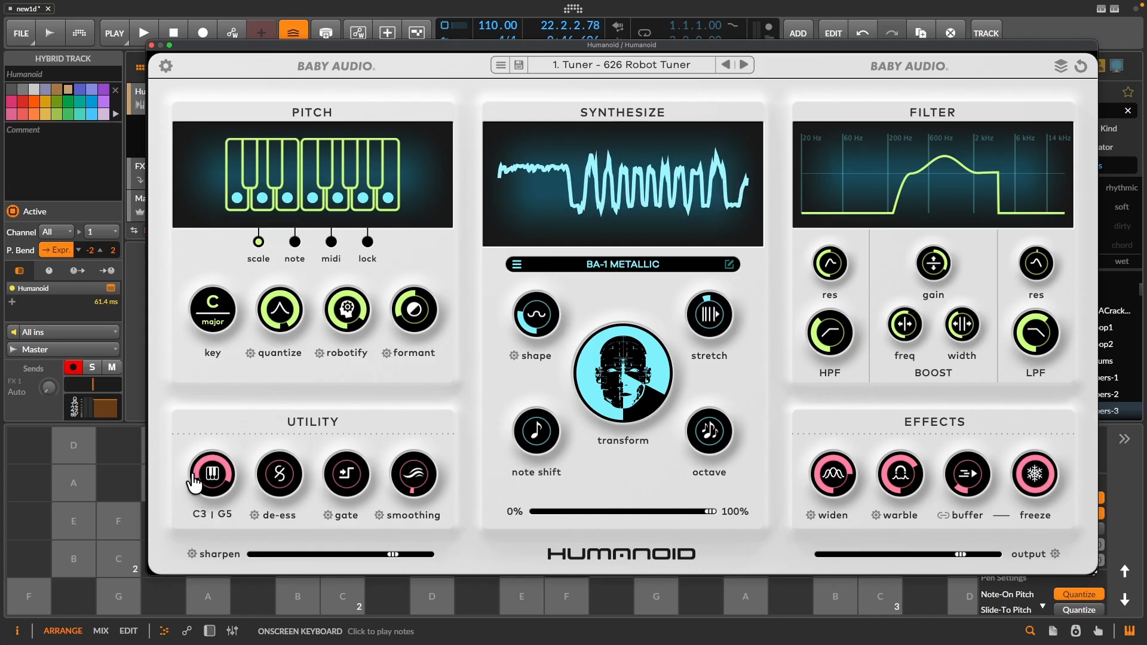
pyautogui.moveTo(206, 469)
pyautogui.mouseDown()
pyautogui.moveTo(214, 492)
pyautogui.moveTo(220, 466)
pyautogui.mouseUp()
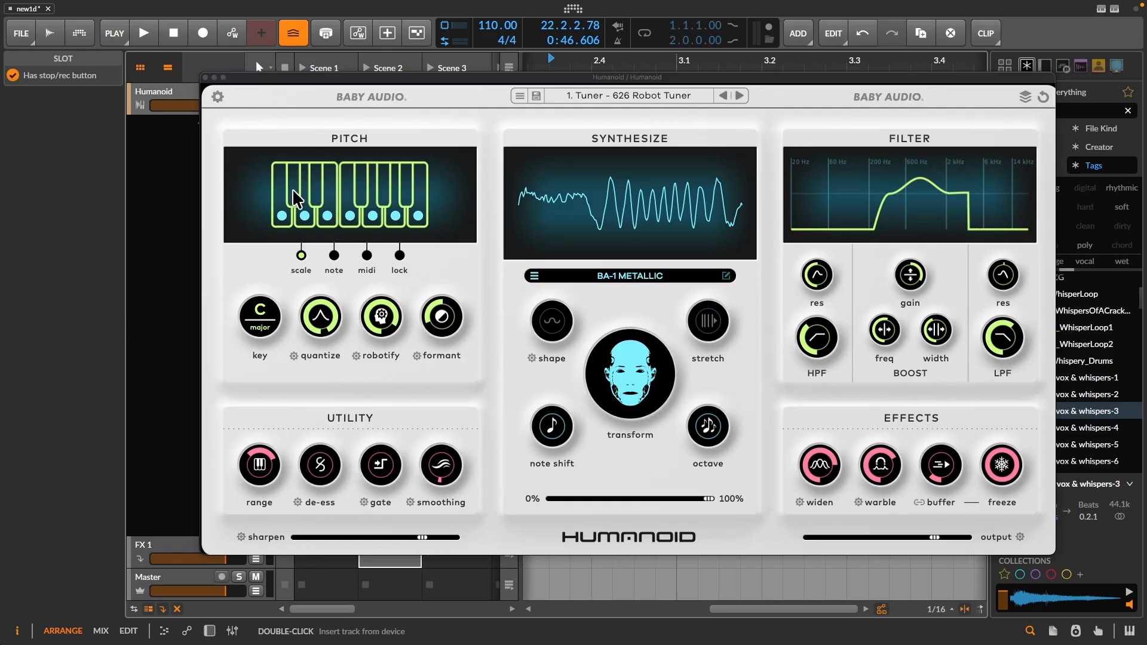
# - Move the plugin window off the track, launch the Hey Hello clip in Scene 1 and turn off freeze
pyautogui.moveTo(270, 81); pyautogui.dragTo(281, 117)
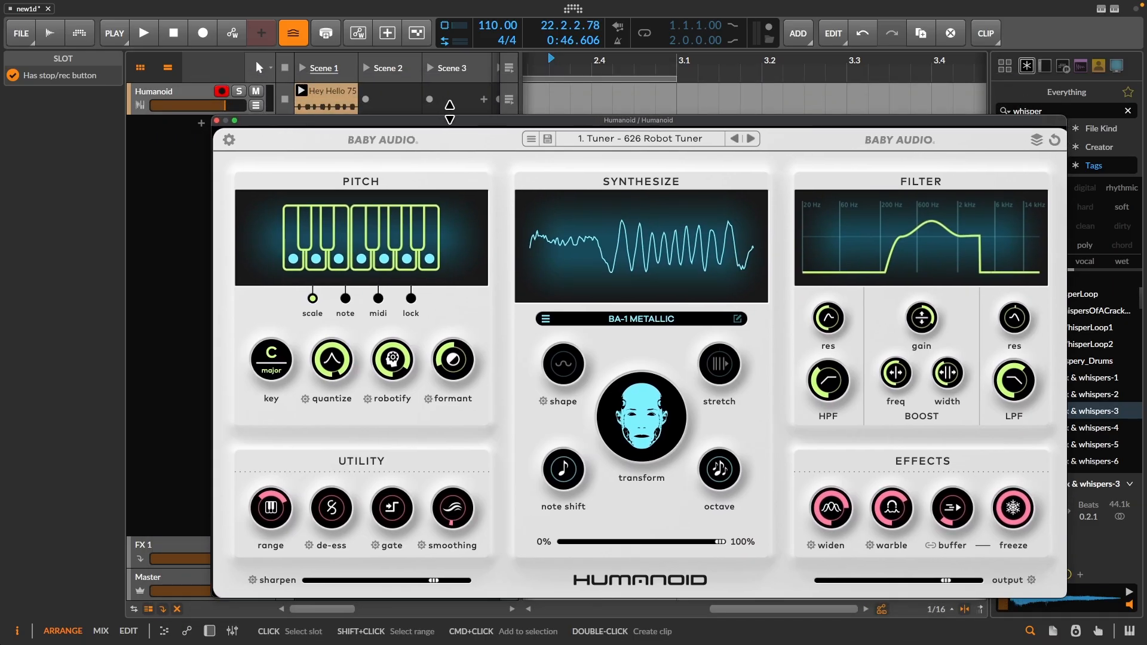
pyautogui.click(308, 94)
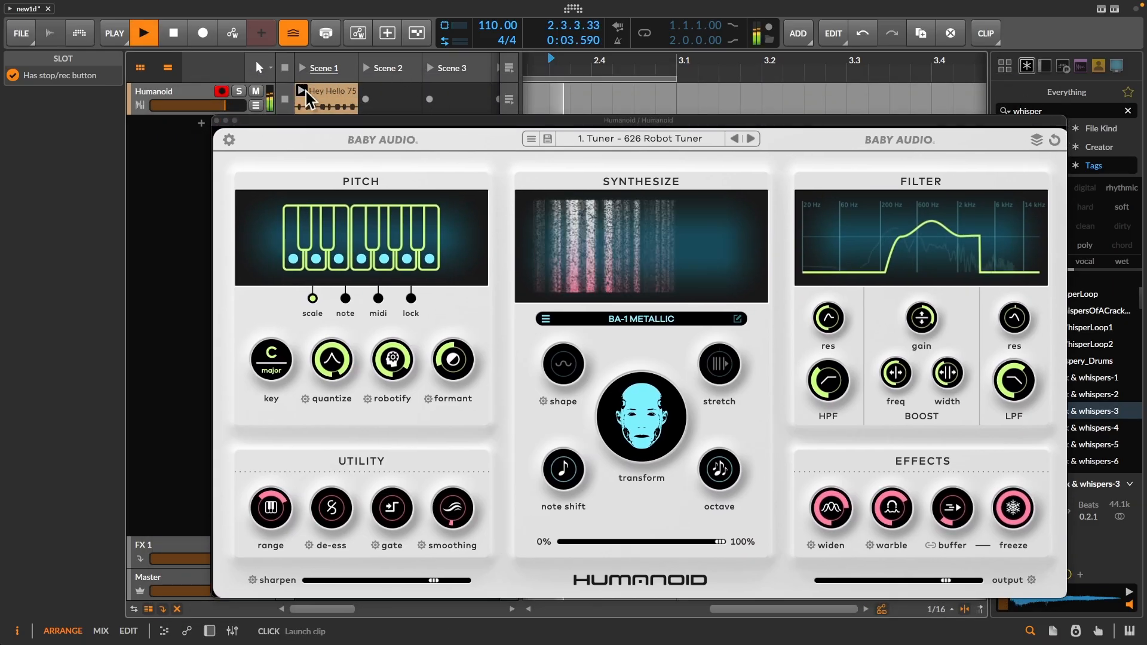
pyautogui.click(1011, 511)
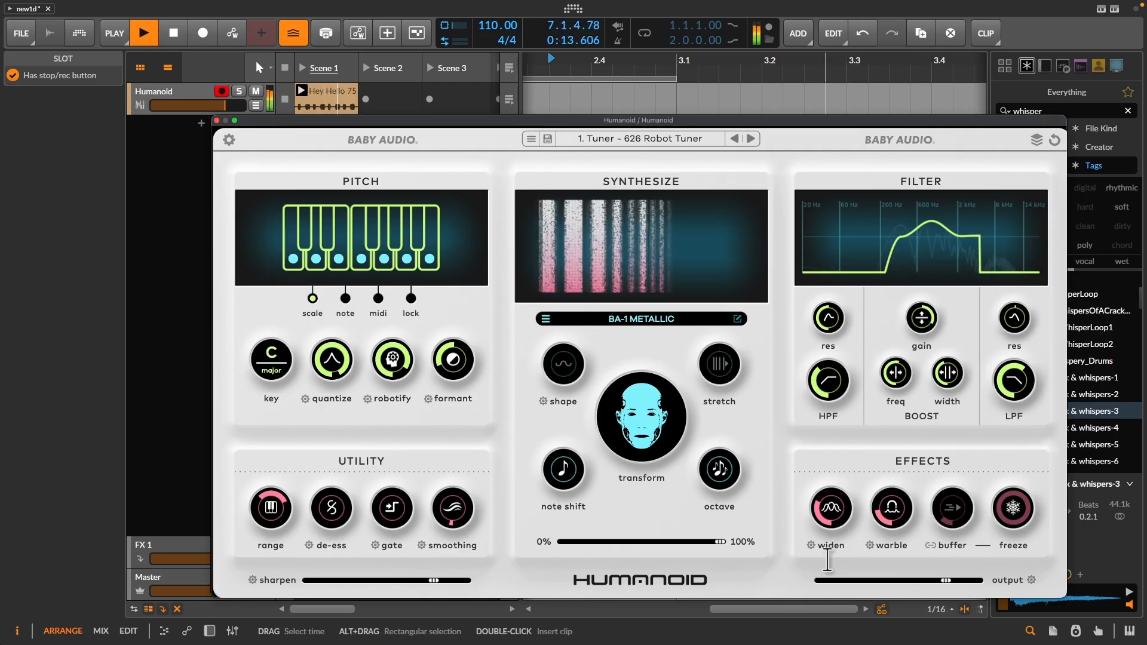
# - Open the preset browser and audition the factory Tuner presets A Life Robotic and Cartoon Youth
pyautogui.click(678, 139)
pyautogui.moveTo(688, 121); pyautogui.dragTo(638, 84)
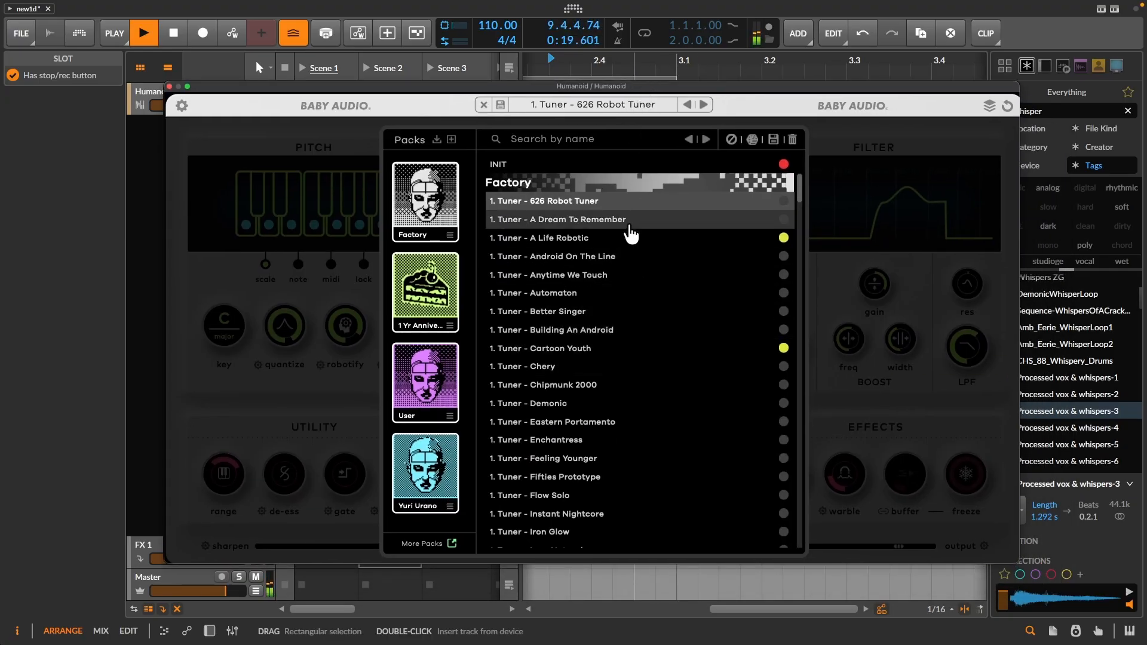
pyautogui.click(622, 239)
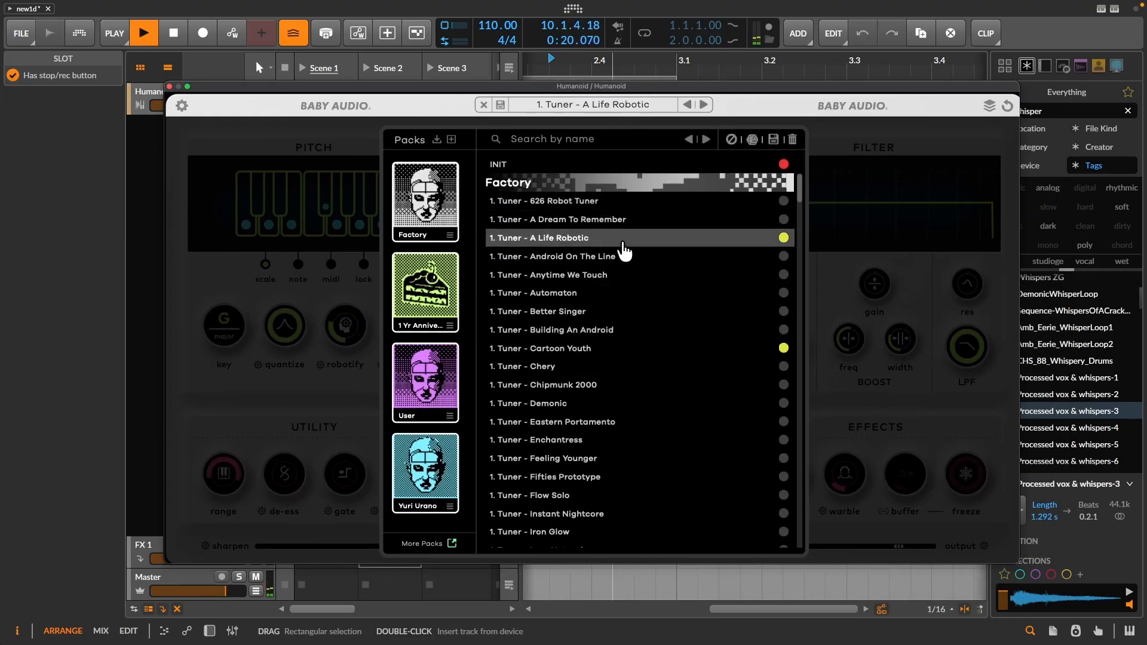
pyautogui.click(654, 351)
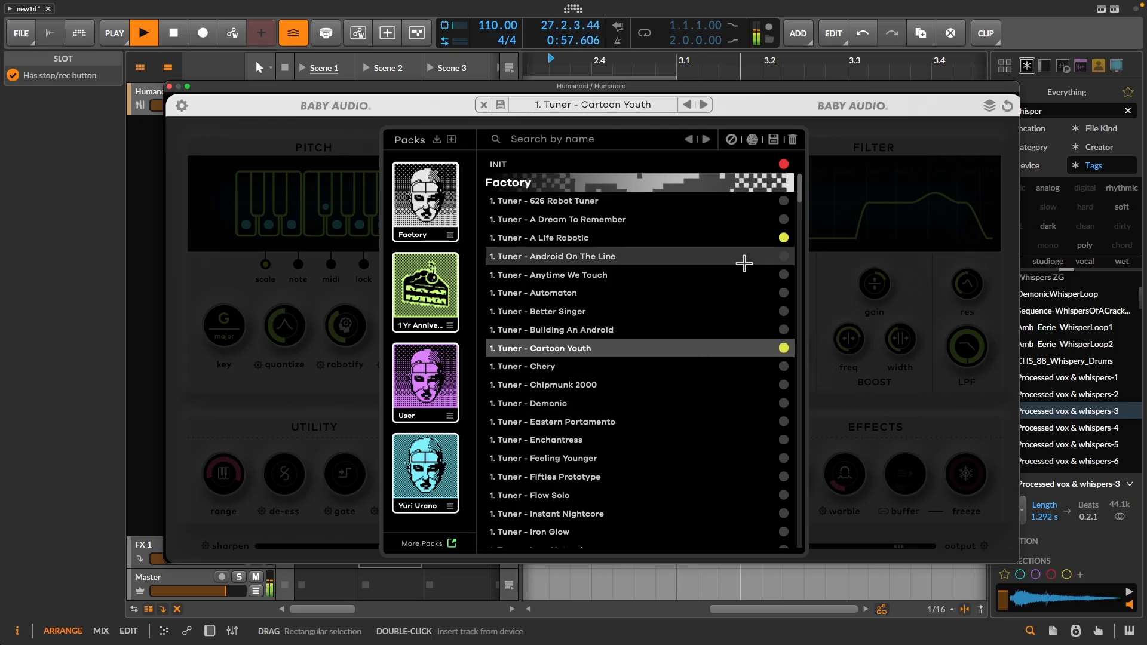
# - Filter the presets by the red color tag and load Monster Growl Fx from the 1 Yr Anniversary pack
pyautogui.click(731, 140)
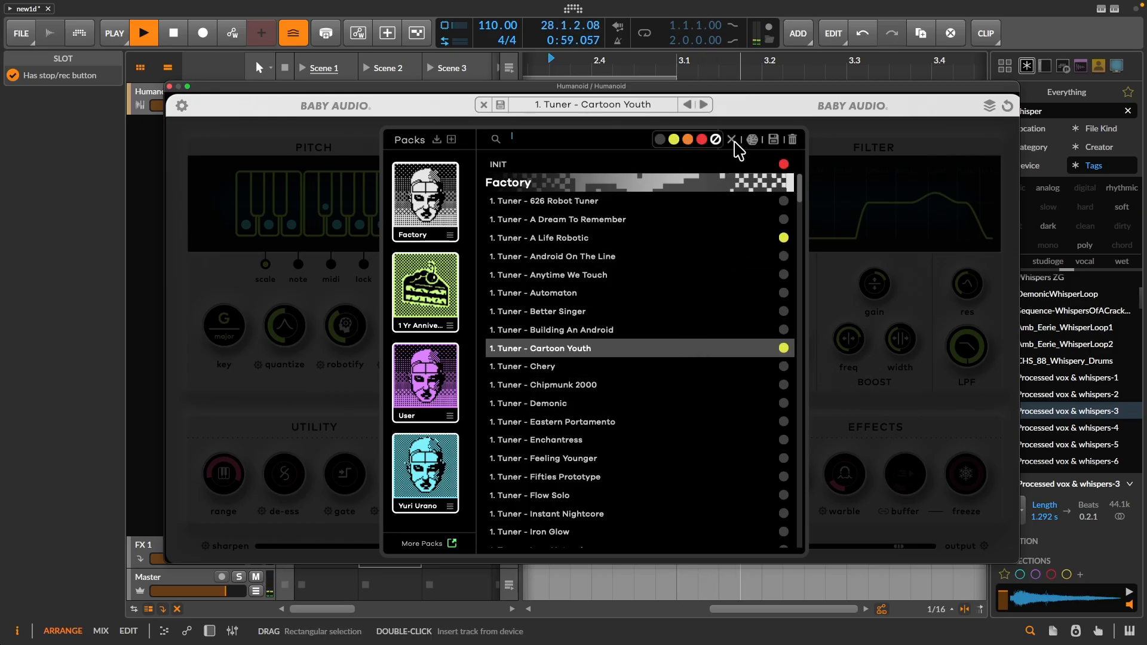
pyautogui.click(701, 140)
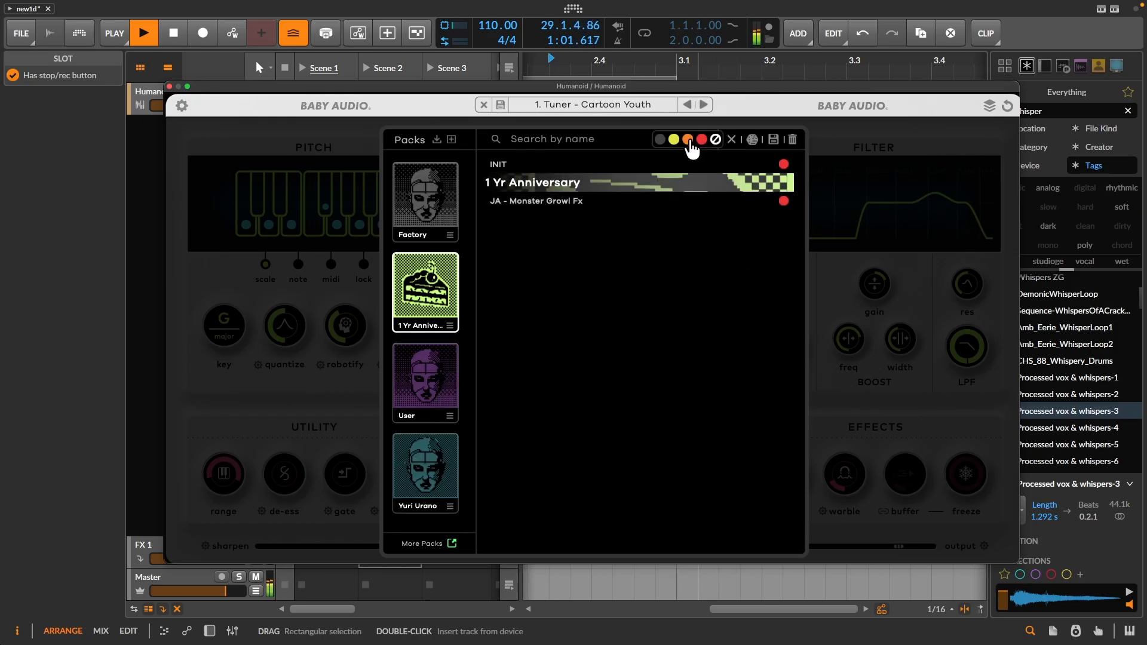
pyautogui.click(653, 204)
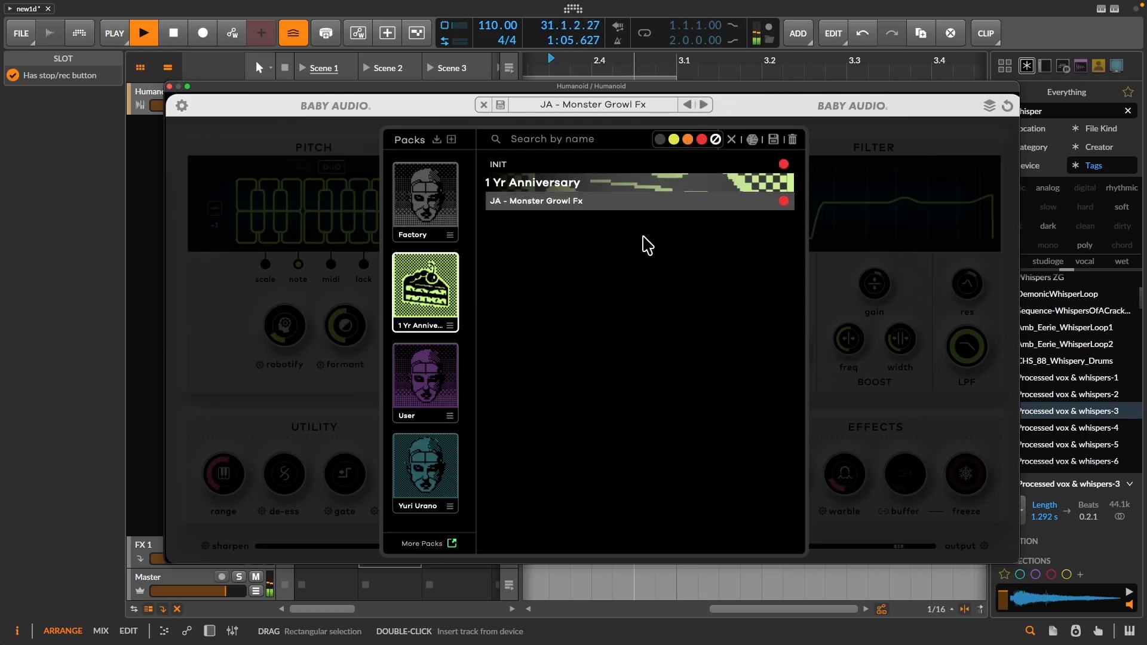
# - Filter the presets by the orange tag, audition Amberharm and Synthetic Self, and load Power Duo
pyautogui.click(687, 141)
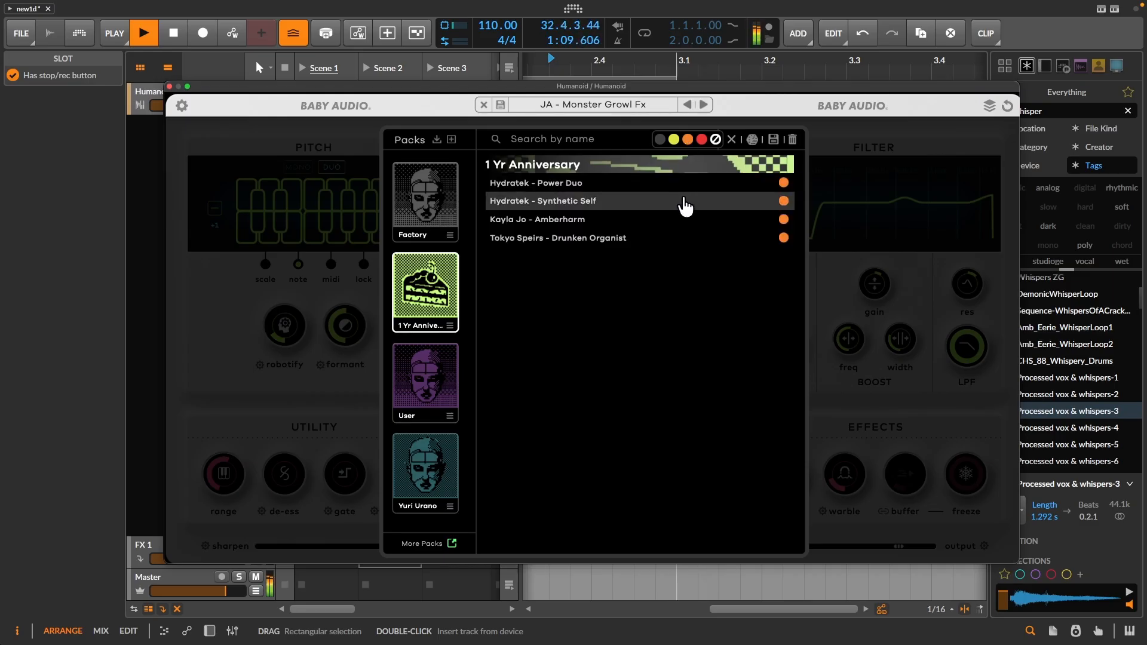
pyautogui.click(655, 222)
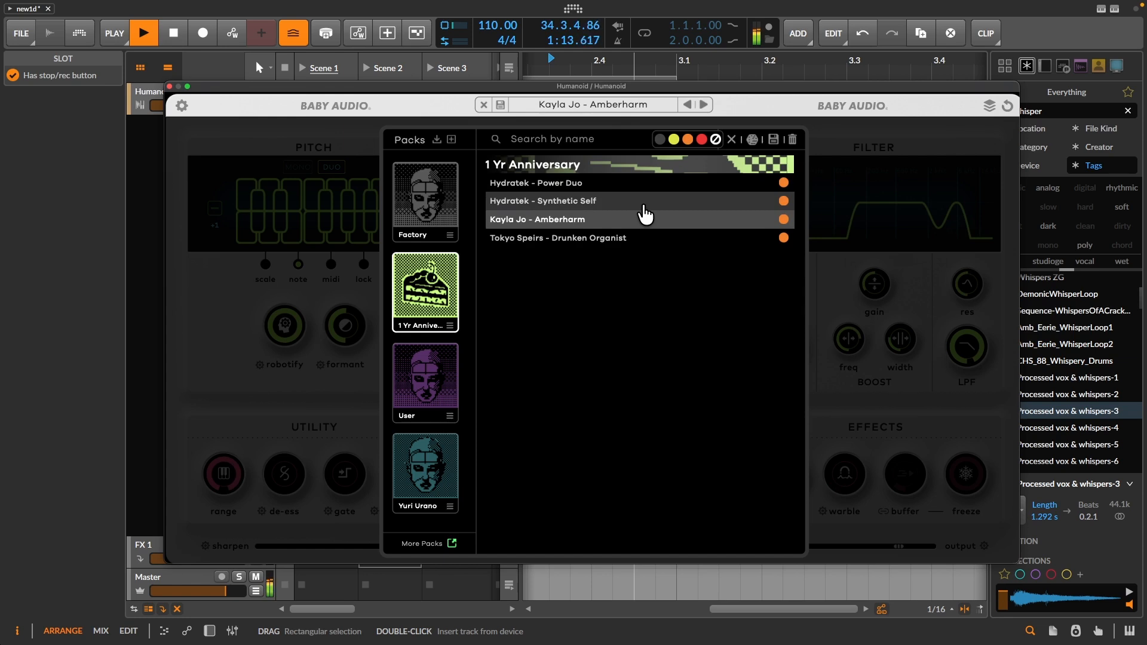
pyautogui.click(645, 203)
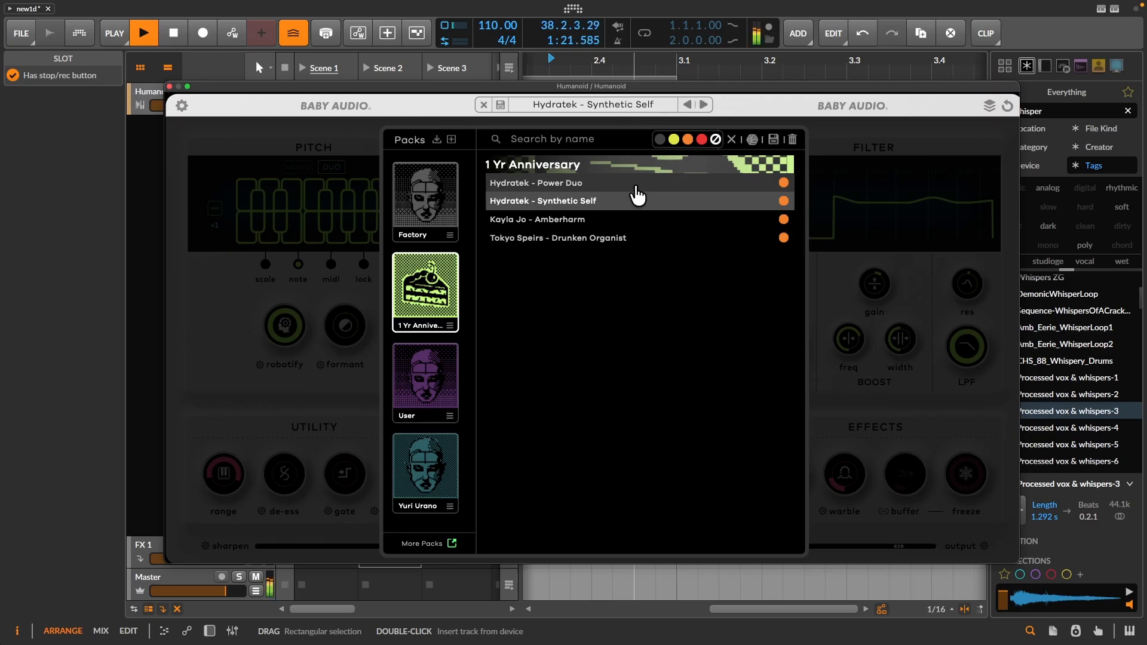
pyautogui.click(636, 188)
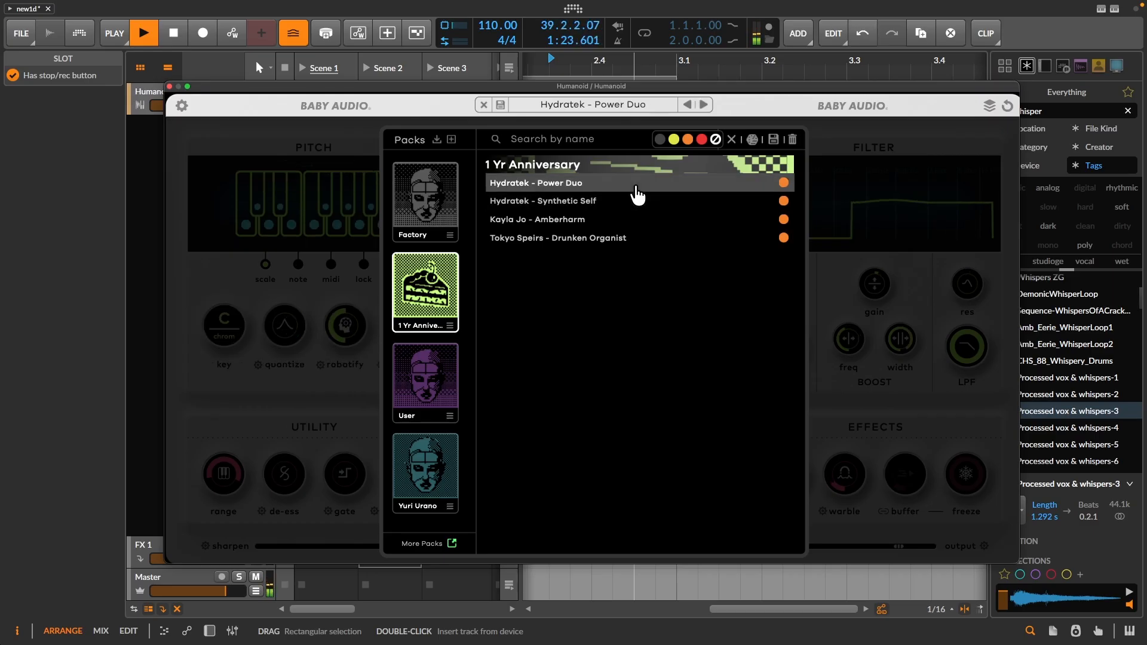
# - Close the preset browser, stop playback and open the output calibration settings
pyautogui.click(830, 261)
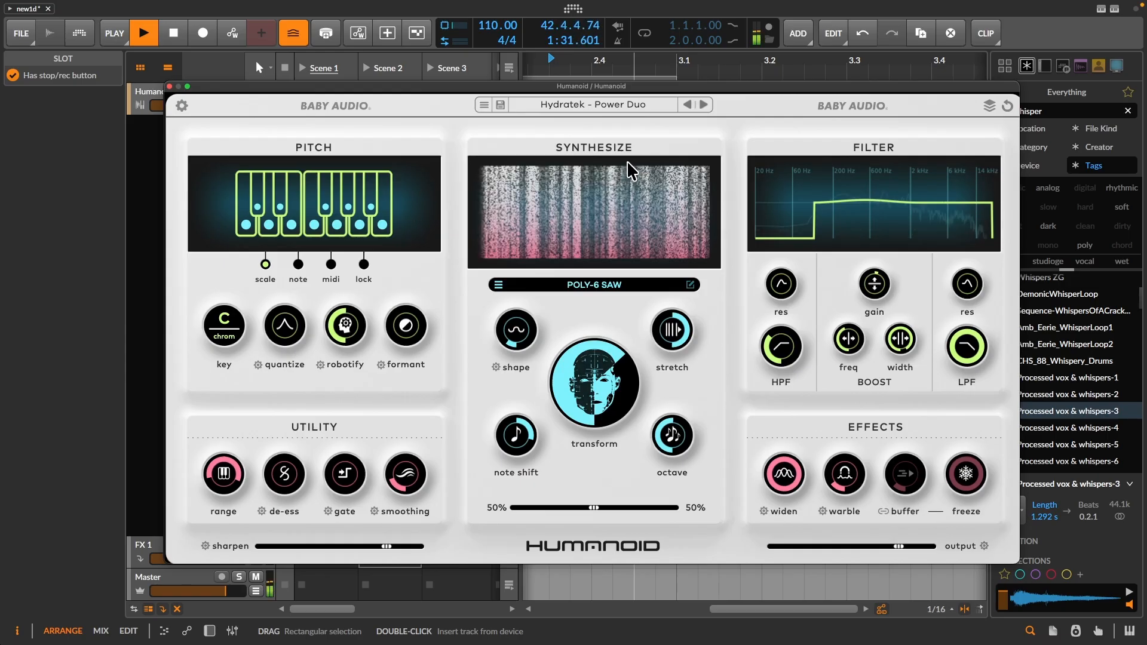
pyautogui.press('space')
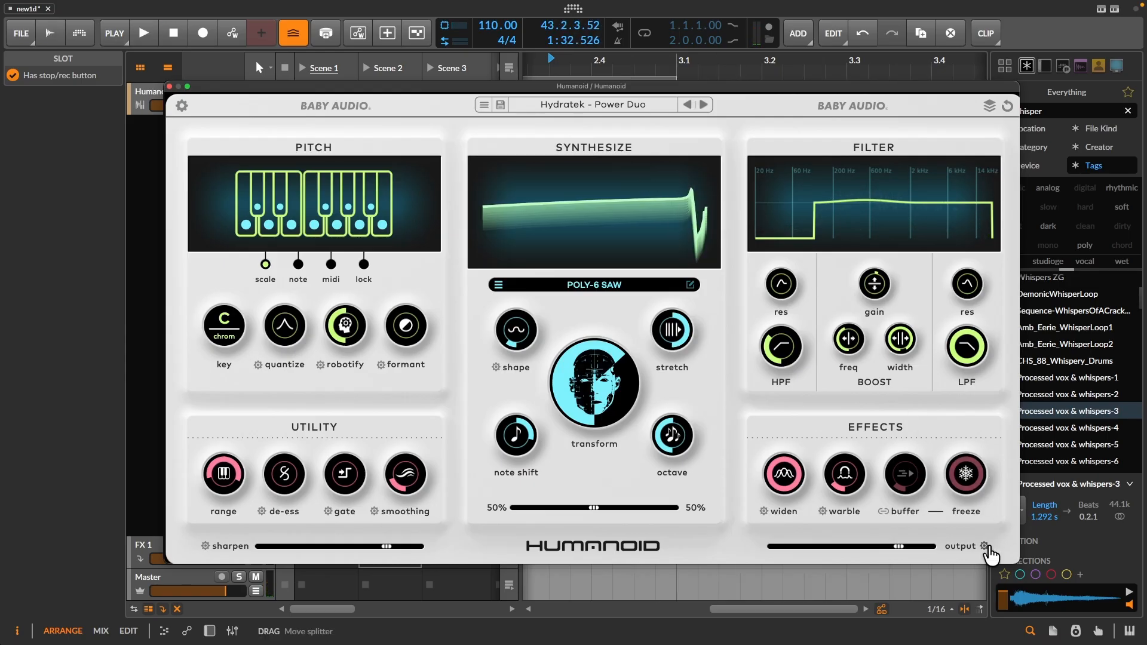
pyautogui.click(984, 545)
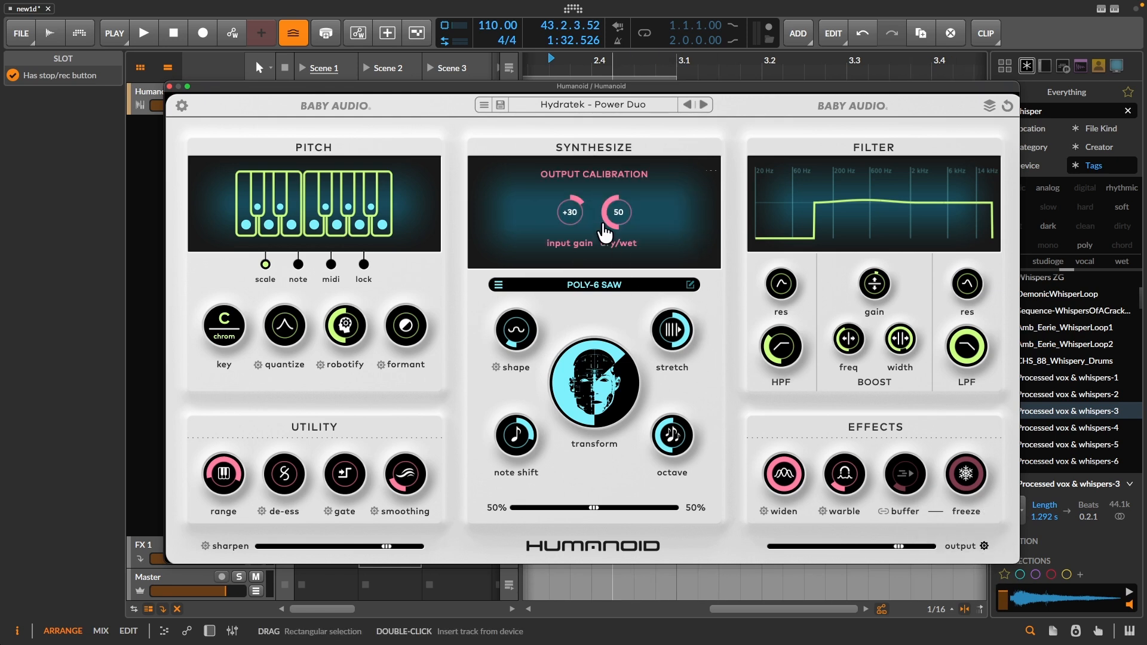
# - Lower the Power Duo preset's output dry/wet to 13, start playback and raise the dry/wet again
pyautogui.moveTo(605, 230); pyautogui.dragTo(617, 283)
pyautogui.press('space')
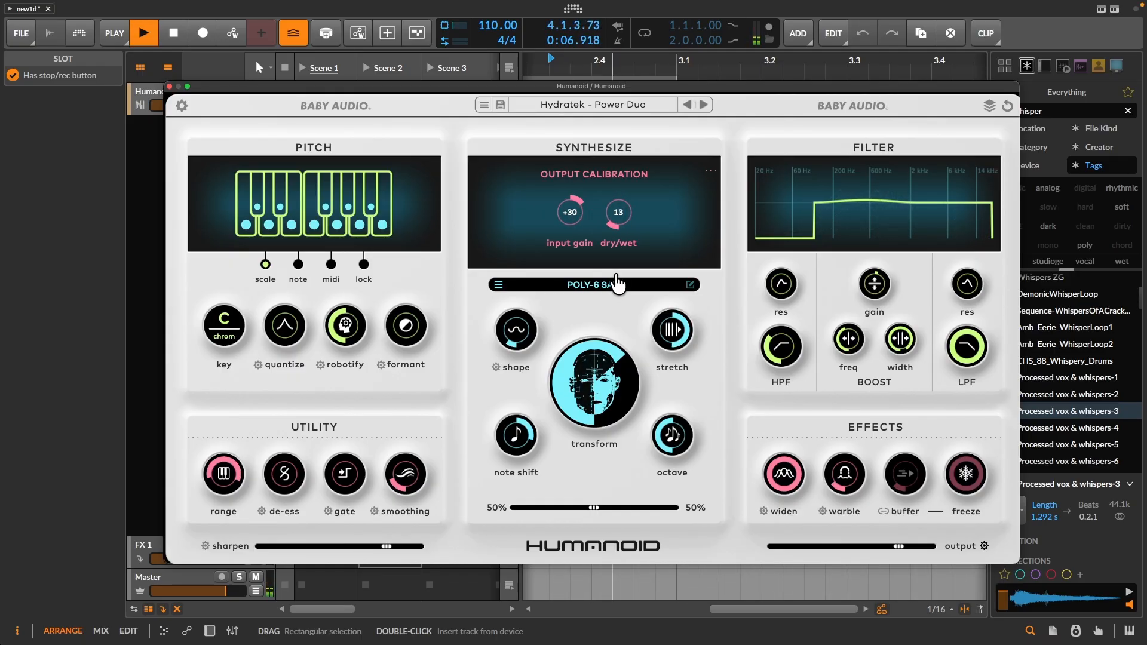
pyautogui.moveTo(617, 284); pyautogui.dragTo(660, 202)
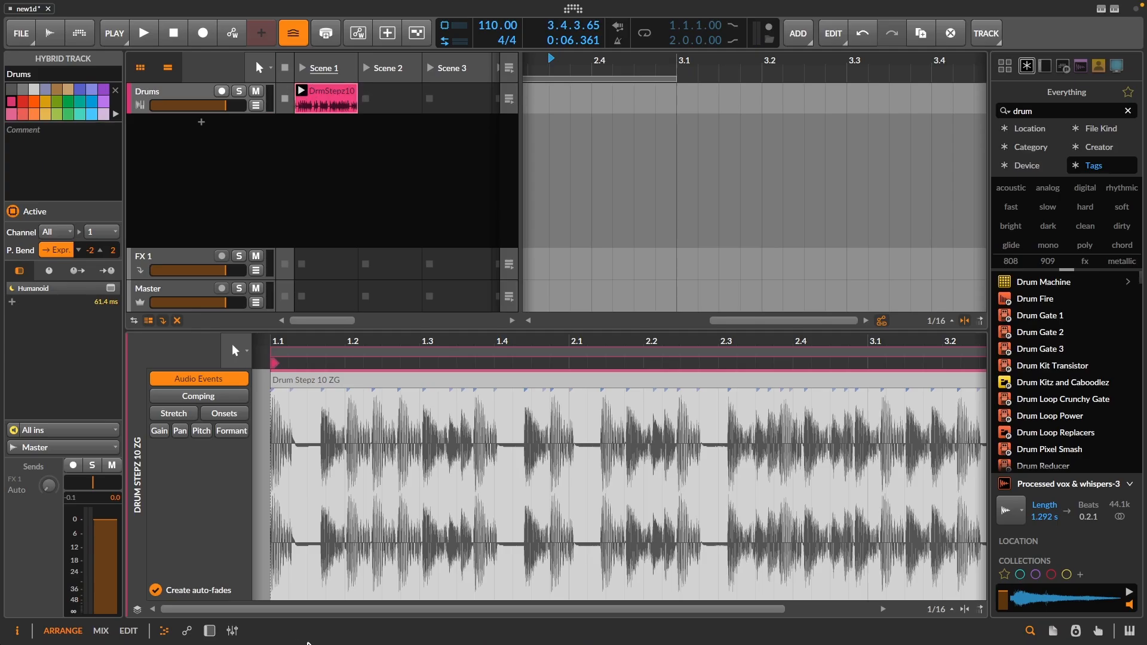
# - Audition the Drum Stepz 10 ZG clip, and open Humanoid on the Drums track and reactivate the bypassed plugin
pyautogui.click(301, 92)
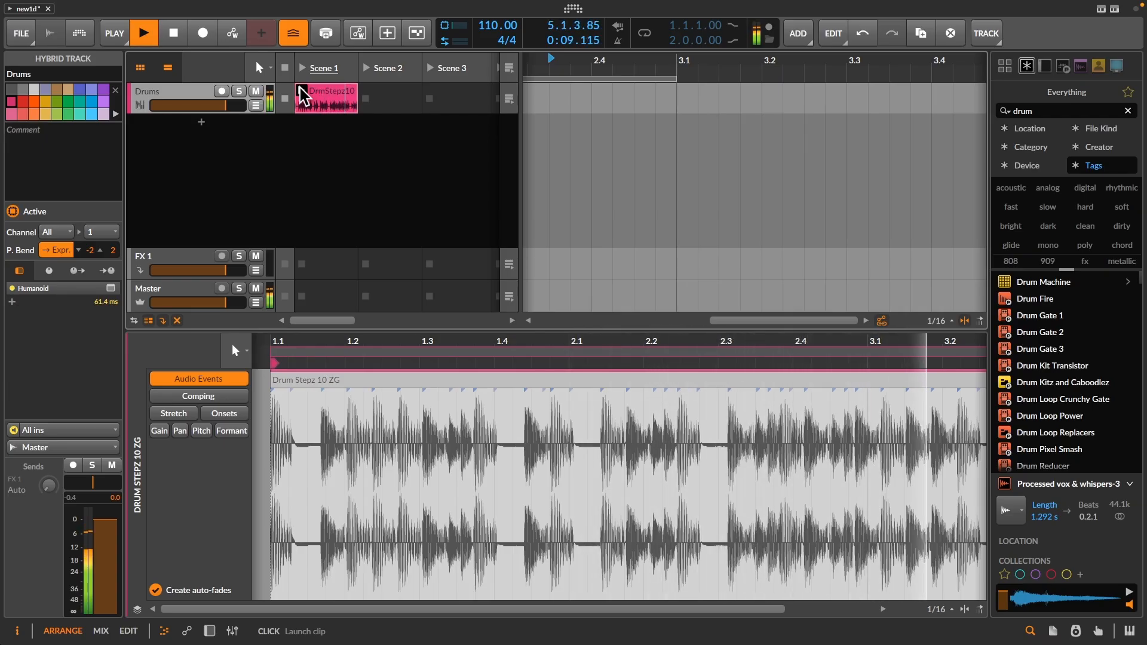
pyautogui.press('space')
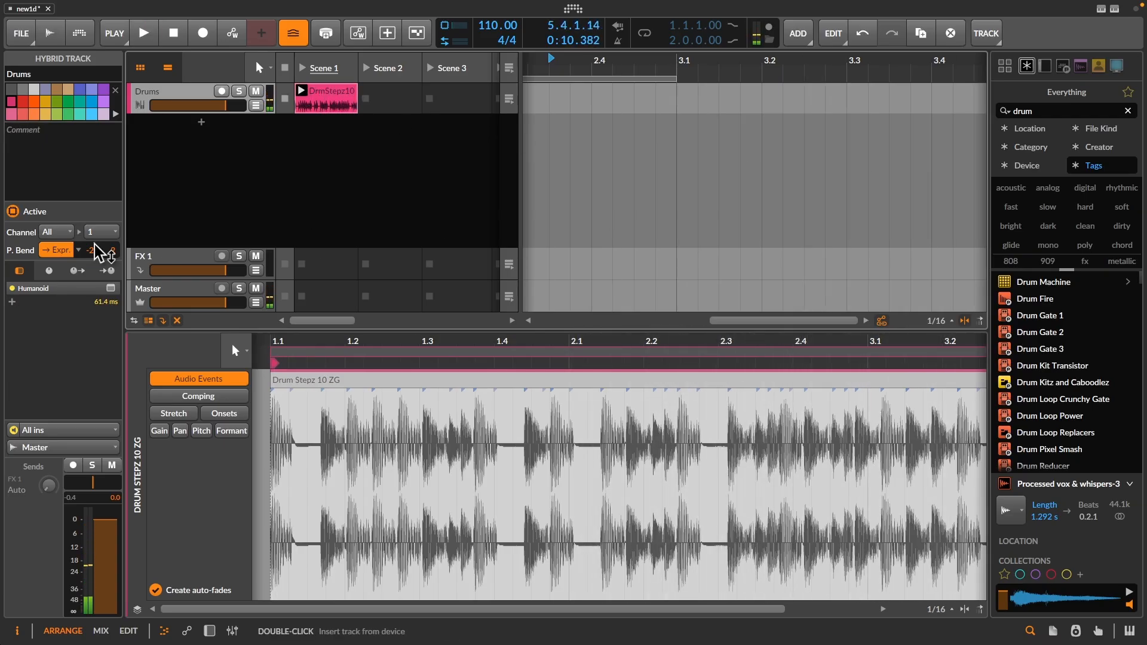
pyautogui.click(12, 288)
pyautogui.click(13, 288)
pyautogui.click(110, 288)
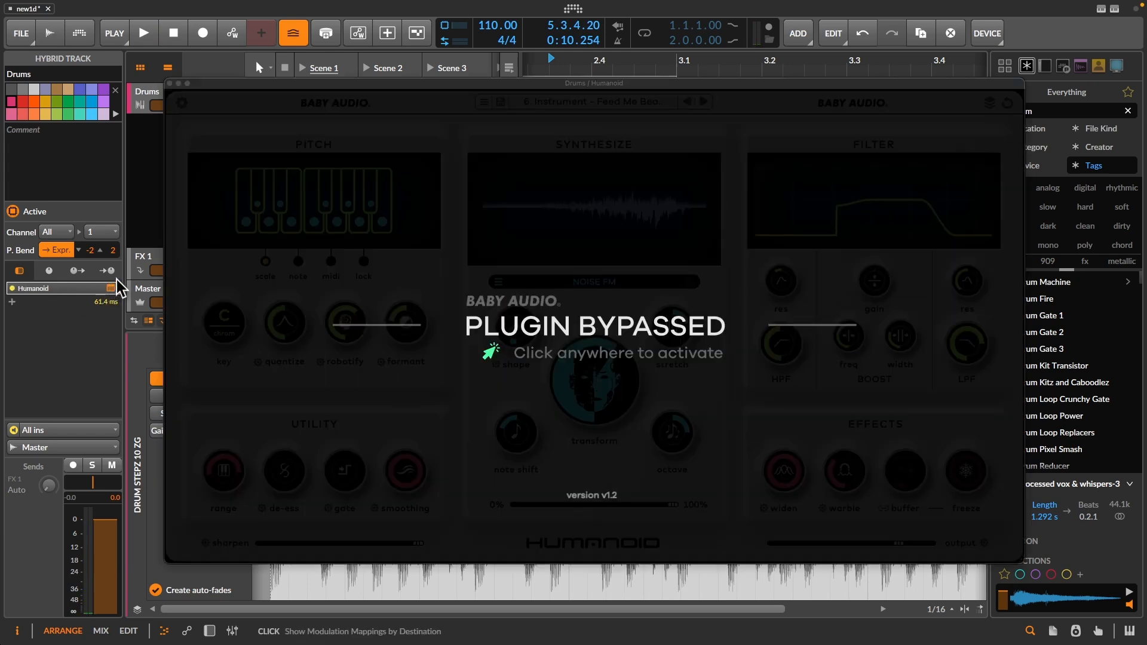
pyautogui.click(551, 297)
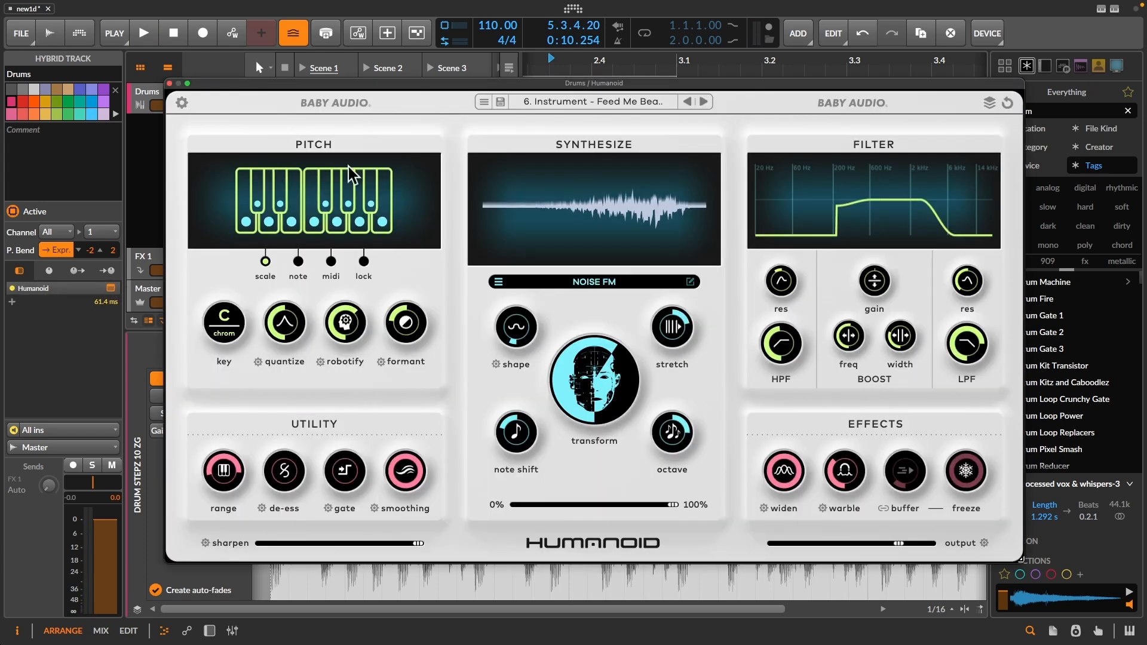
# - Filter the factory presets by the yellow color tag and close the preset browser, keeping Feed Me Beats Please
pyautogui.click(588, 106)
pyautogui.click(621, 138)
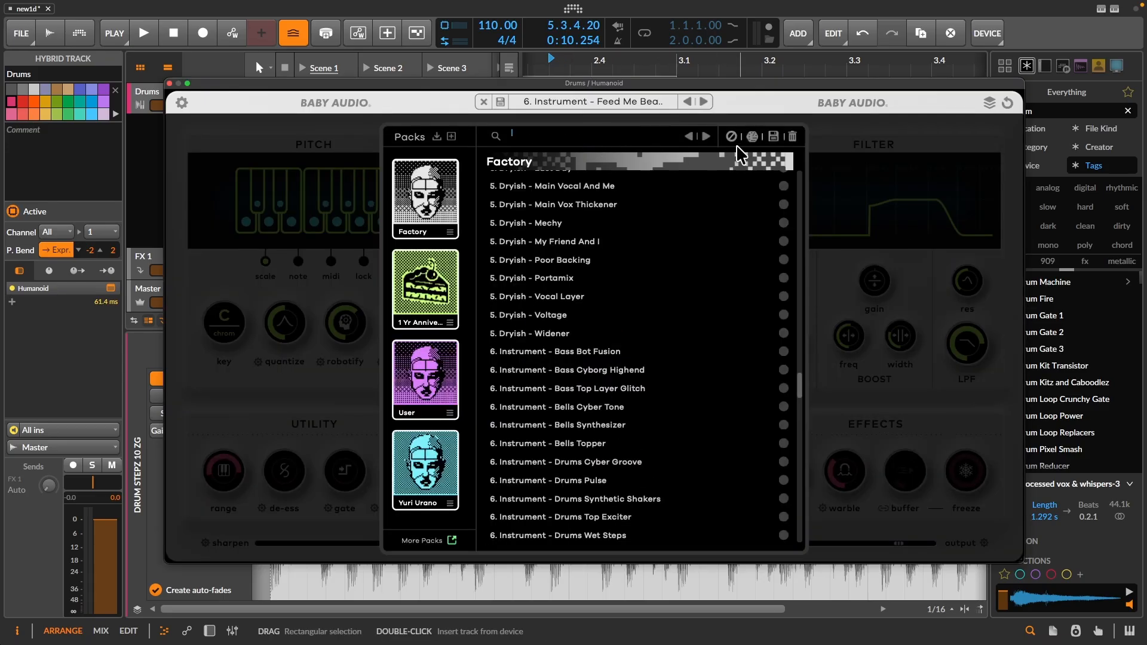
pyautogui.moveTo(733, 143)
pyautogui.click(673, 137)
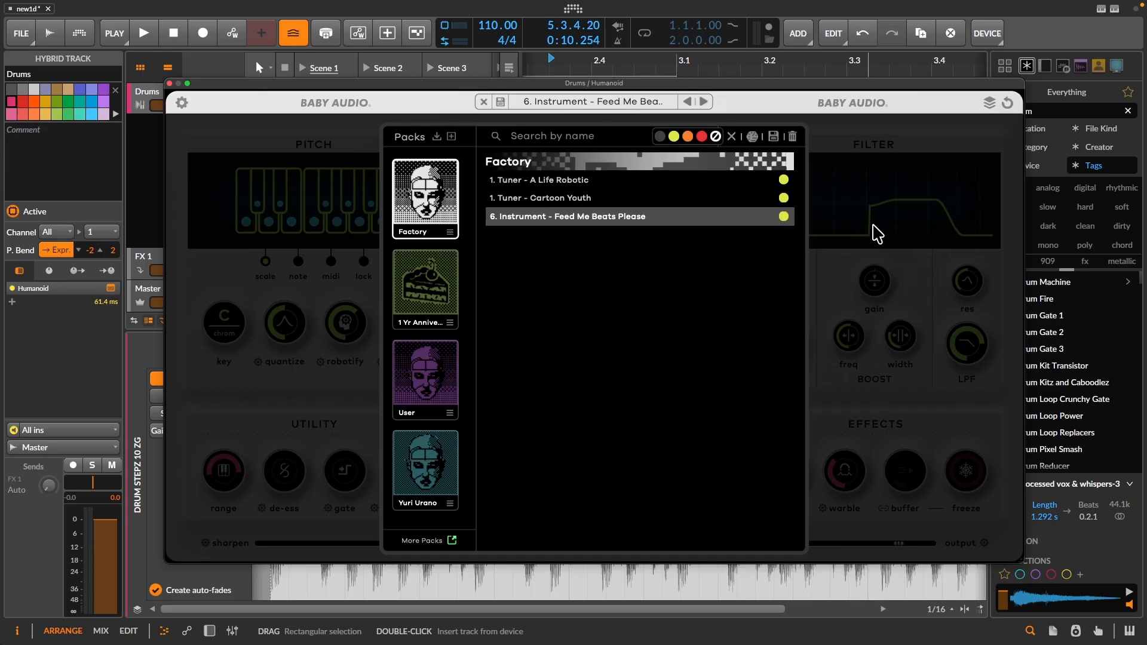
pyautogui.click(842, 270)
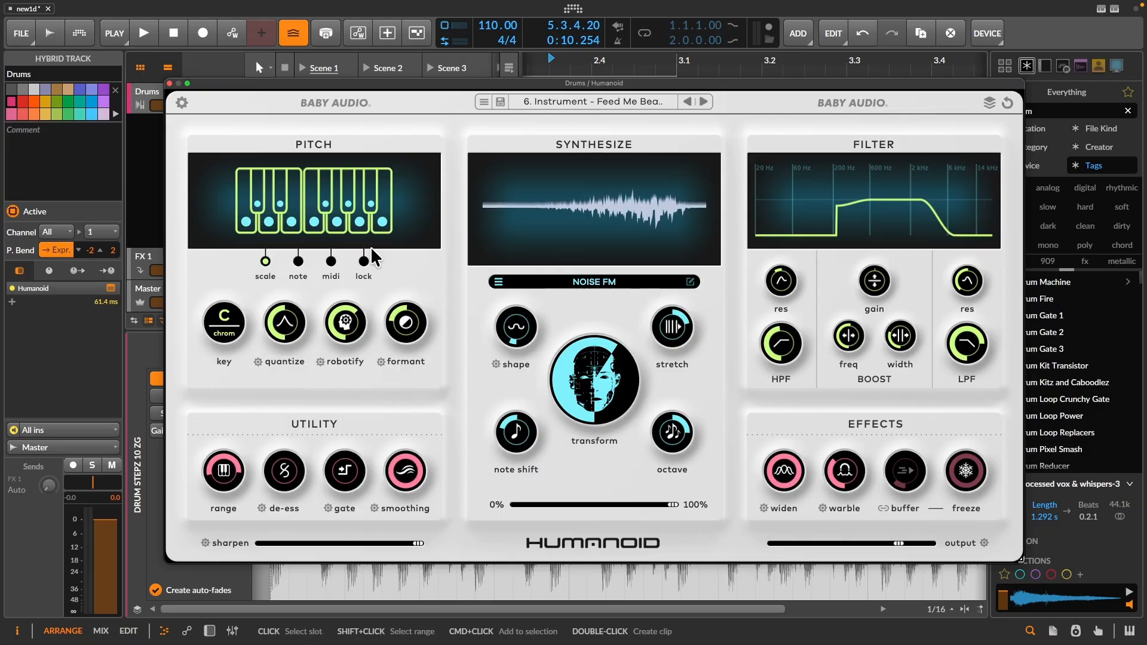
# - Sweep Humanoid's output dry/wet between 100 and 45 during drum playback, leave it at 100, stop playback and close the plugin window
pyautogui.press('space')
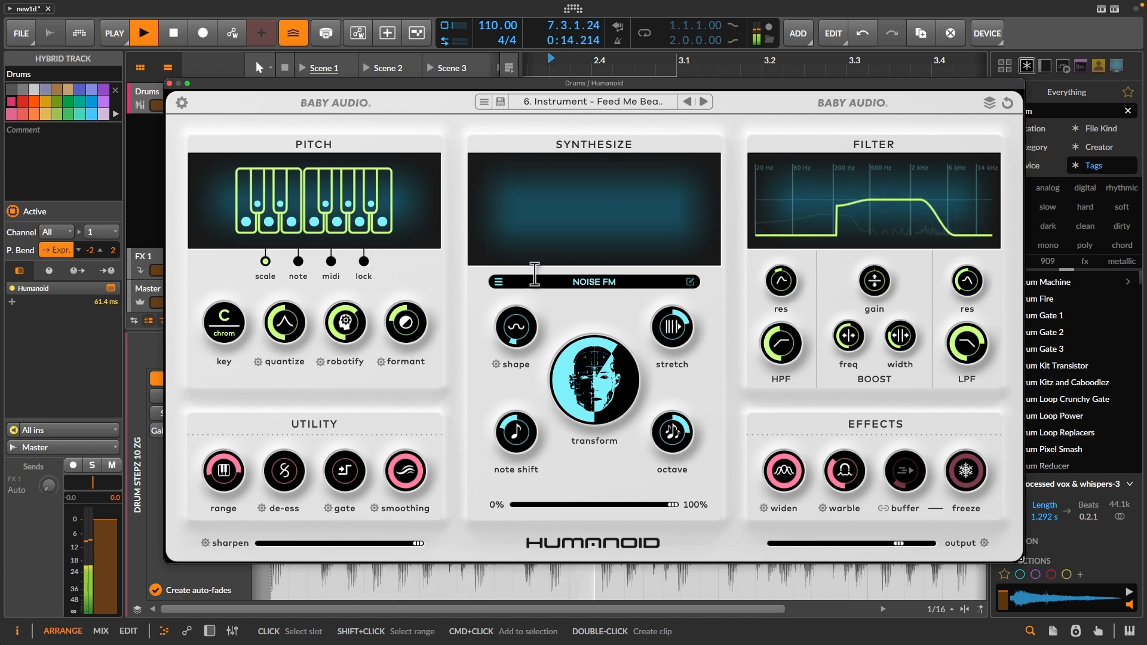
pyautogui.click(984, 542)
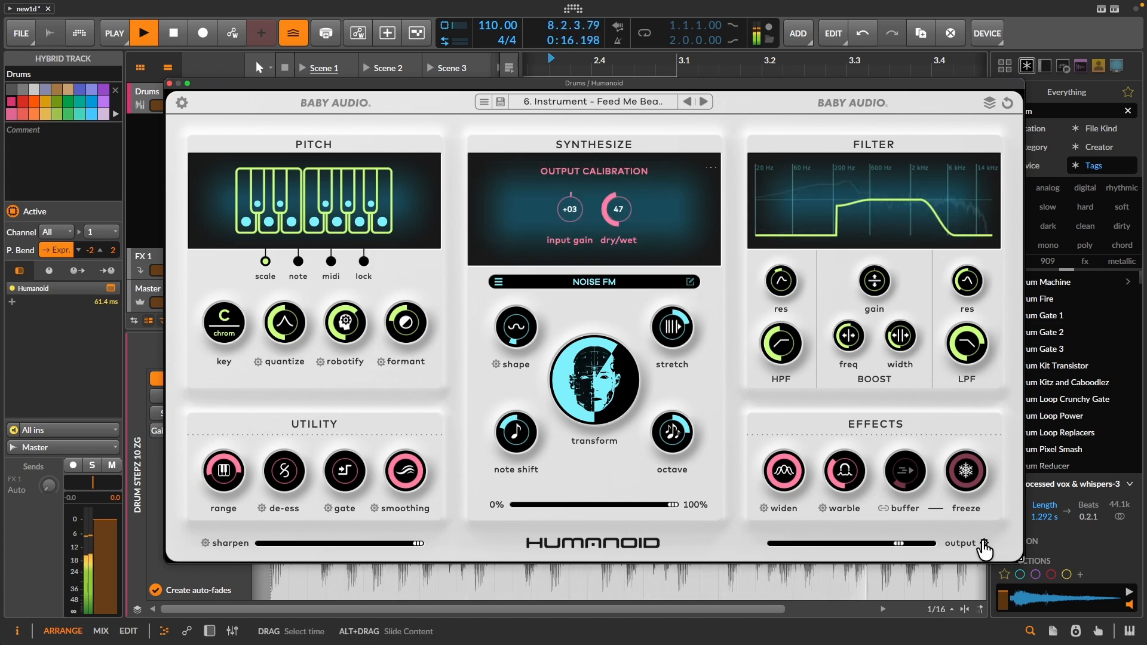
pyautogui.moveTo(653, 177); pyautogui.dragTo(651, 152)
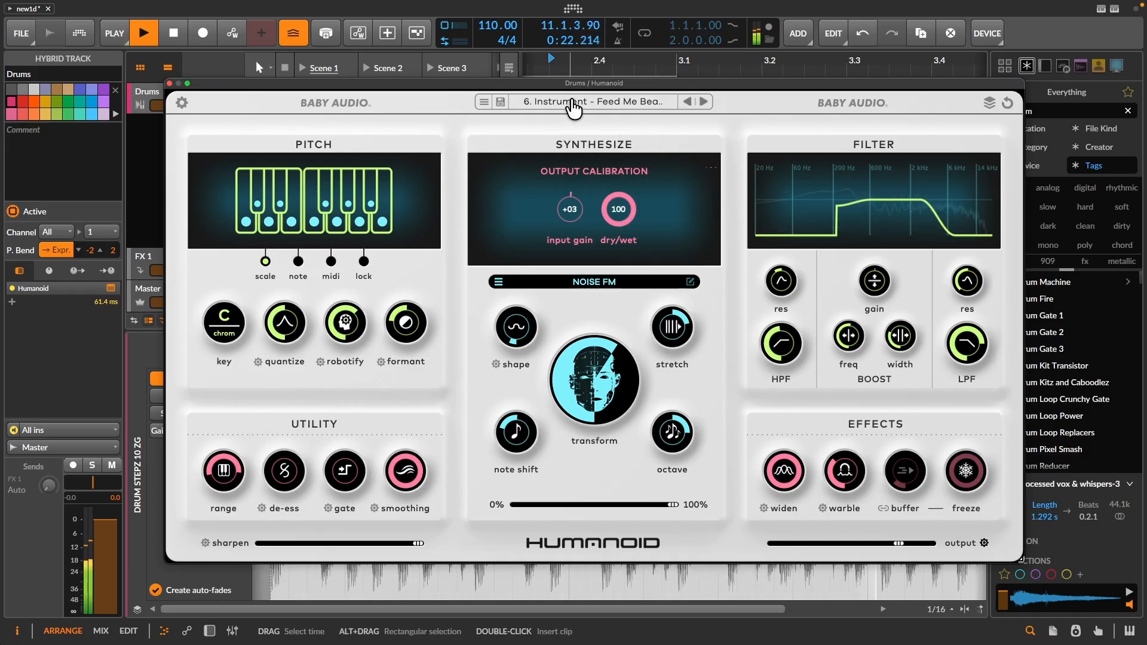
pyautogui.moveTo(616, 206); pyautogui.dragTo(607, 273)
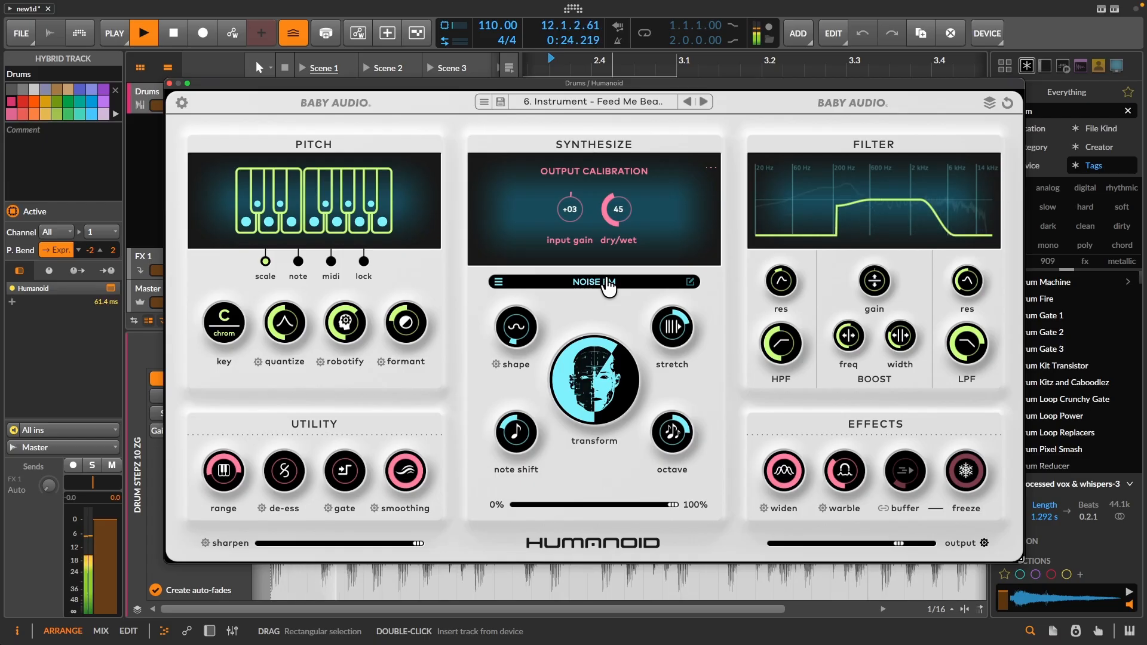
pyautogui.moveTo(608, 285); pyautogui.dragTo(635, 213)
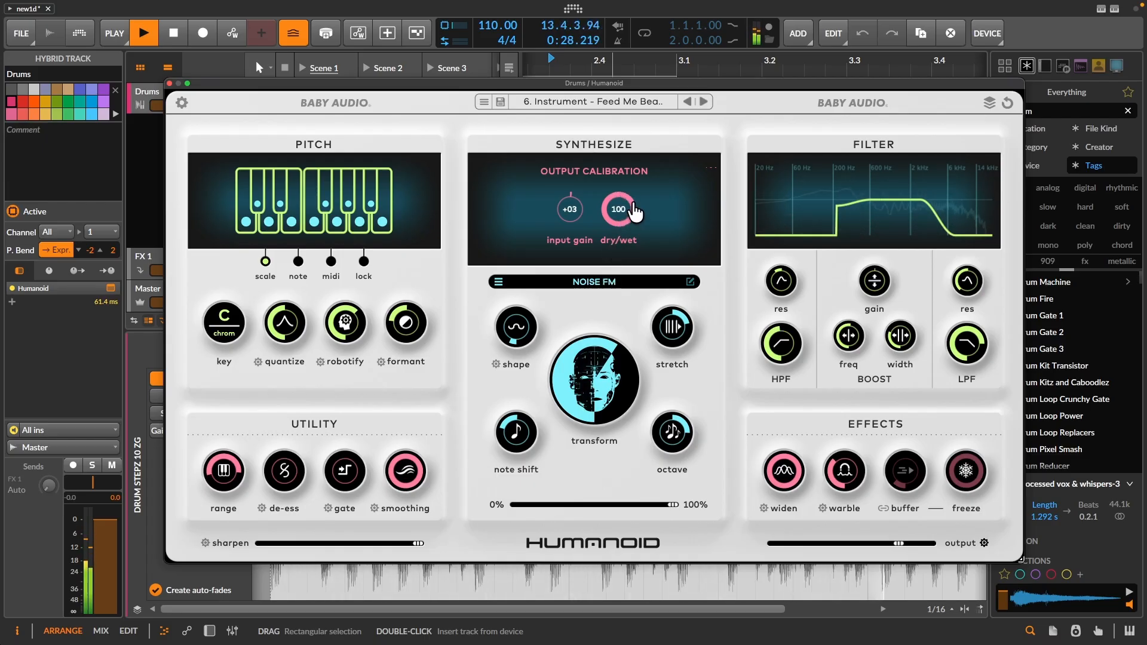
pyautogui.press('space')
pyautogui.moveTo(357, 81); pyautogui.dragTo(367, 61)
pyautogui.moveTo(627, 194); pyautogui.dragTo(647, 146)
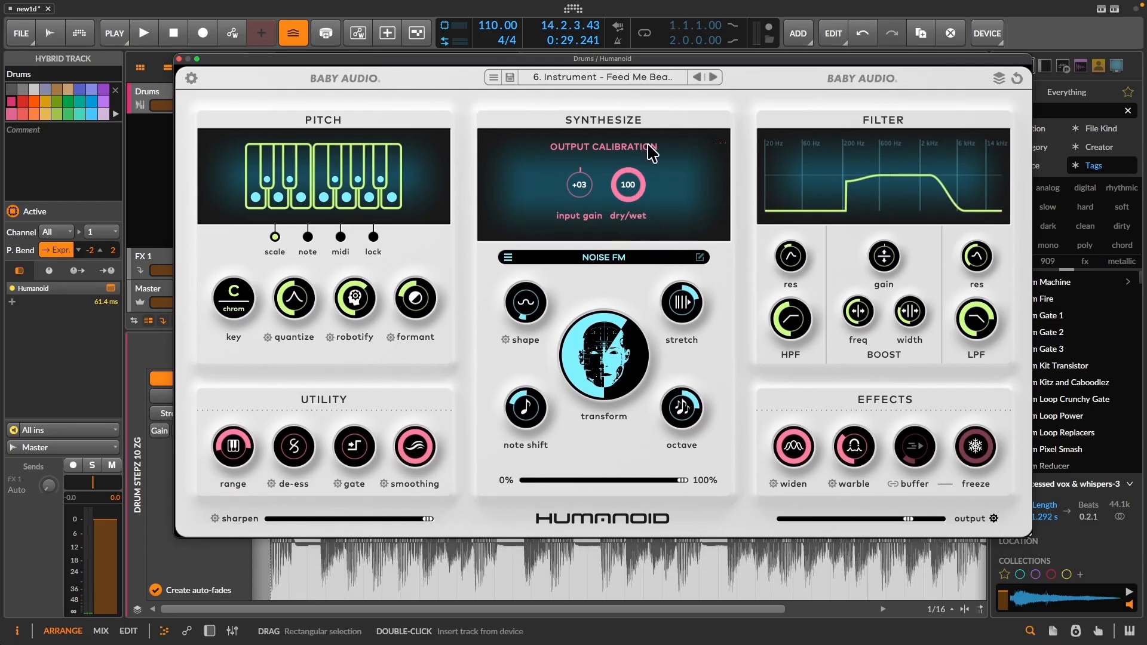
pyautogui.click(180, 59)
# - Insert a Chain device before Humanoid on the Drums track and move Humanoid inside it
pyautogui.doubleClick(48, 289)
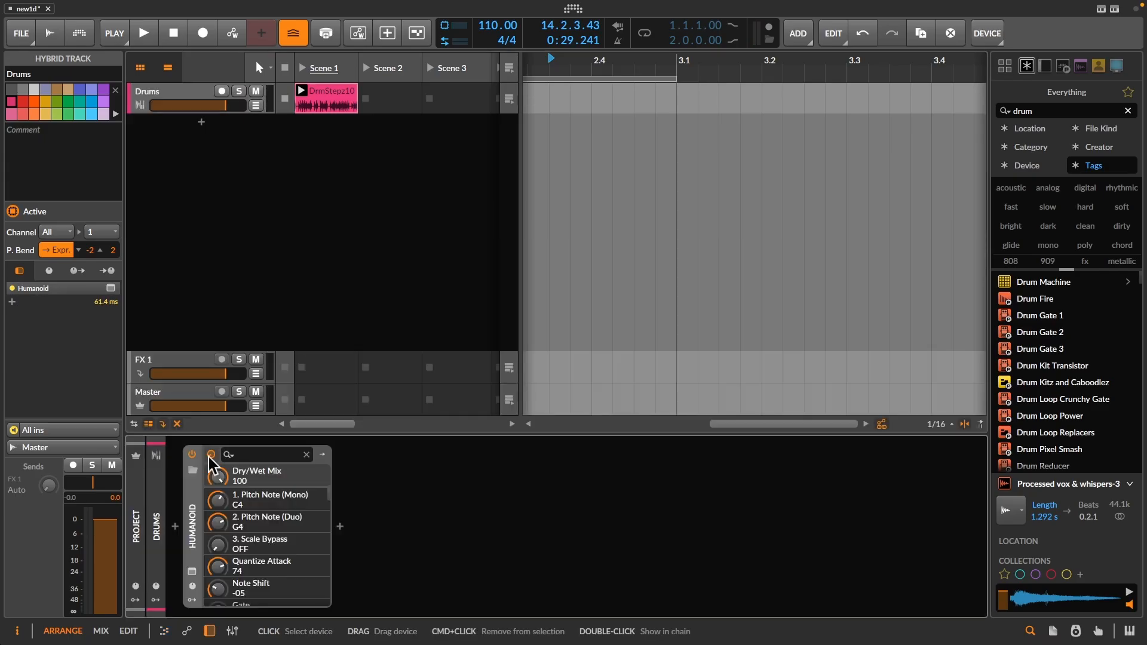
pyautogui.click(177, 526)
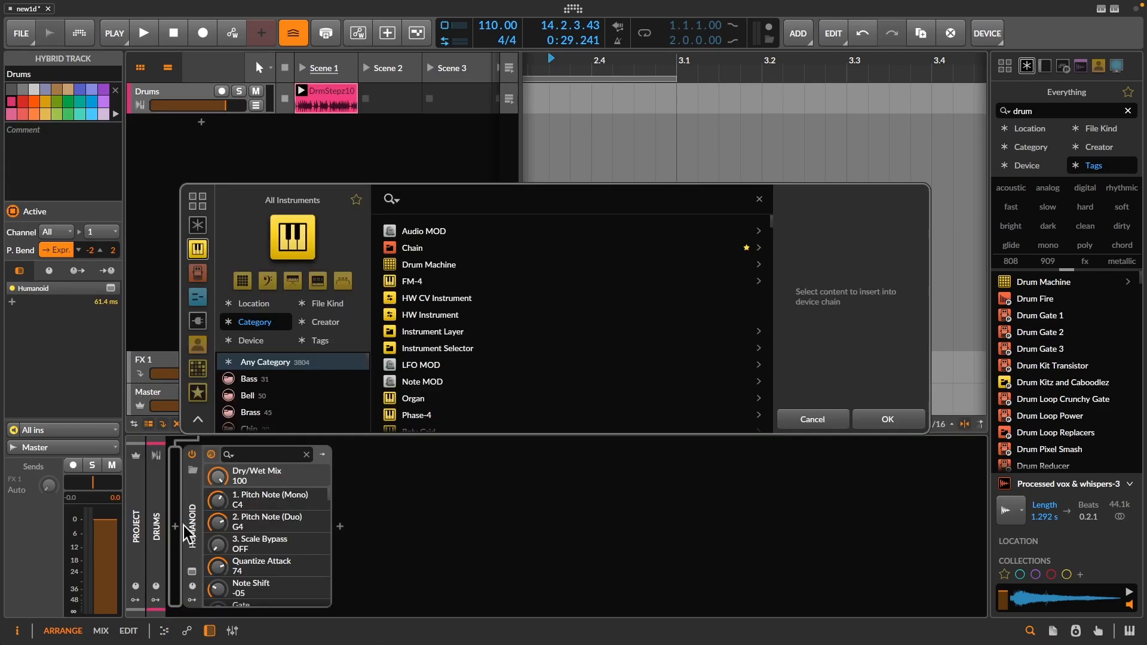
pyautogui.write('cha')
pyautogui.doubleClick(407, 230)
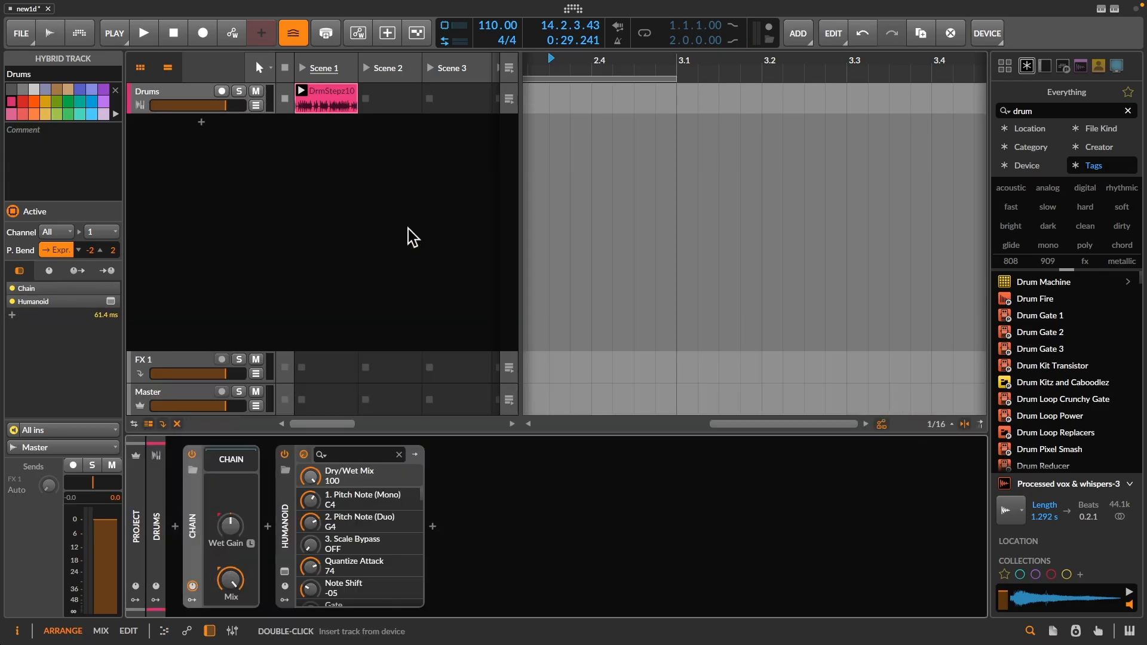
pyautogui.click(285, 506)
pyautogui.press('Delete')
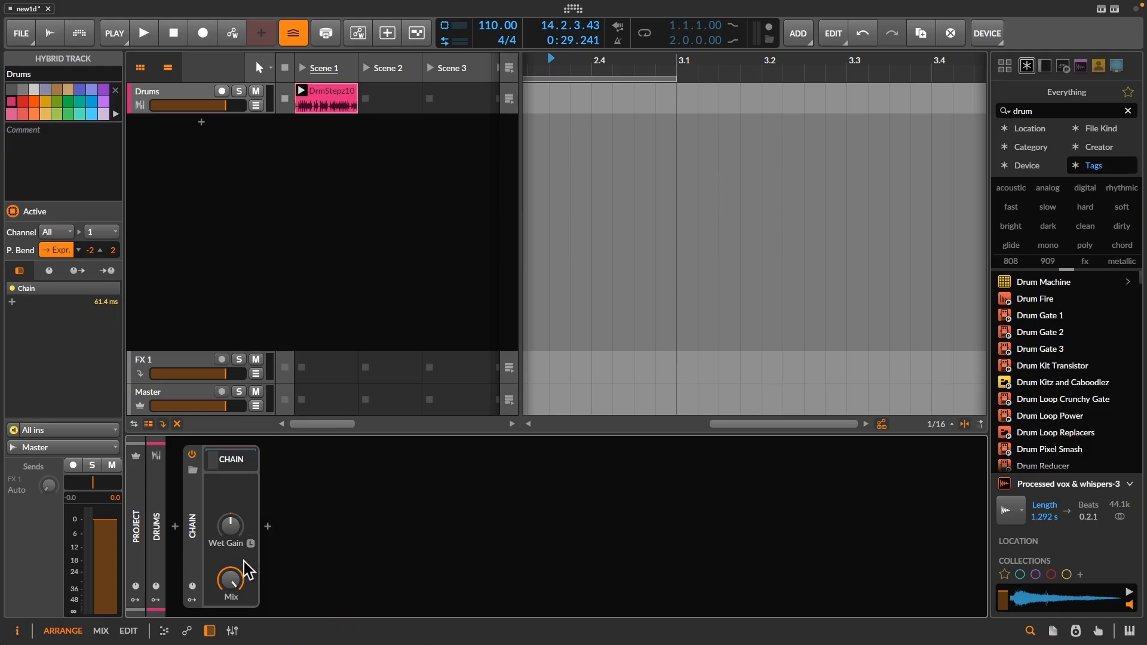
# - Lower the Chain device's mix to about 66% during playback, expand its nested devices and stop playback
pyautogui.press('space')
pyautogui.moveTo(228, 584)
pyautogui.moveTo(228, 583); pyautogui.dragTo(229, 604)
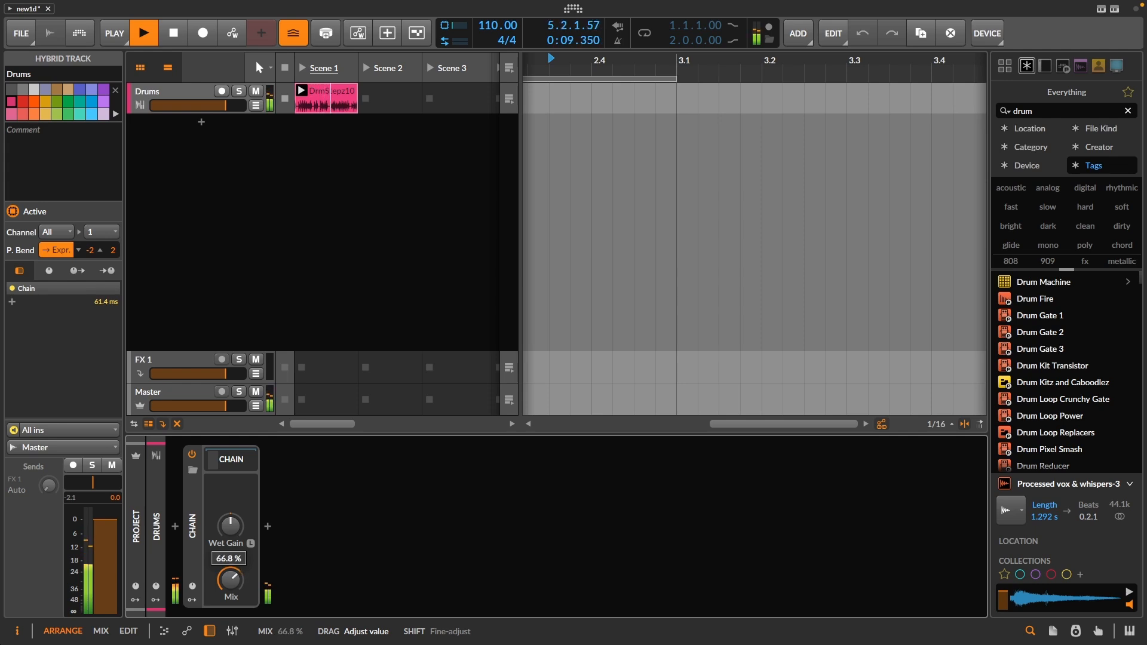
pyautogui.moveTo(228, 581); pyautogui.dragTo(228, 589)
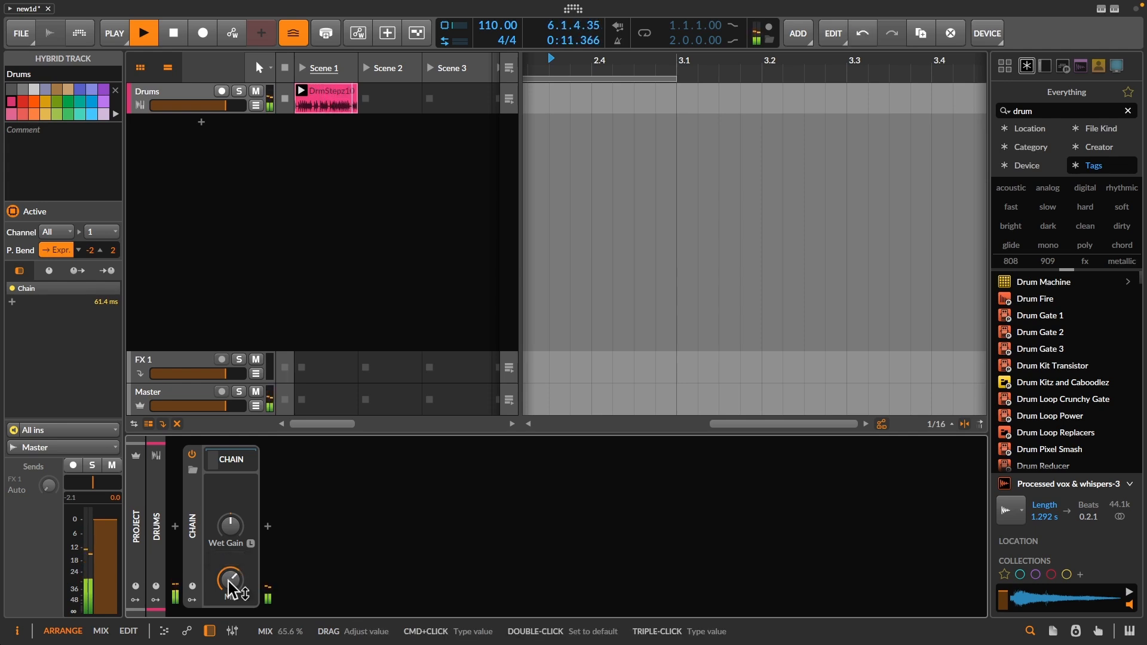
pyautogui.moveTo(228, 582); pyautogui.dragTo(229, 575)
pyautogui.click(242, 465)
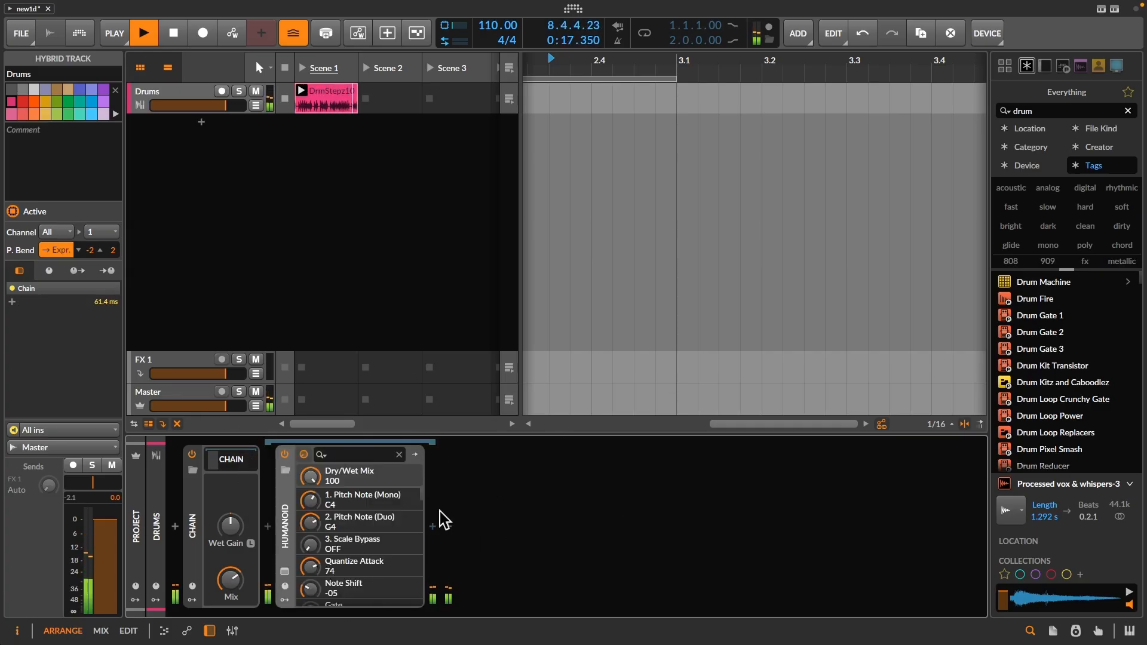
pyautogui.press('space')
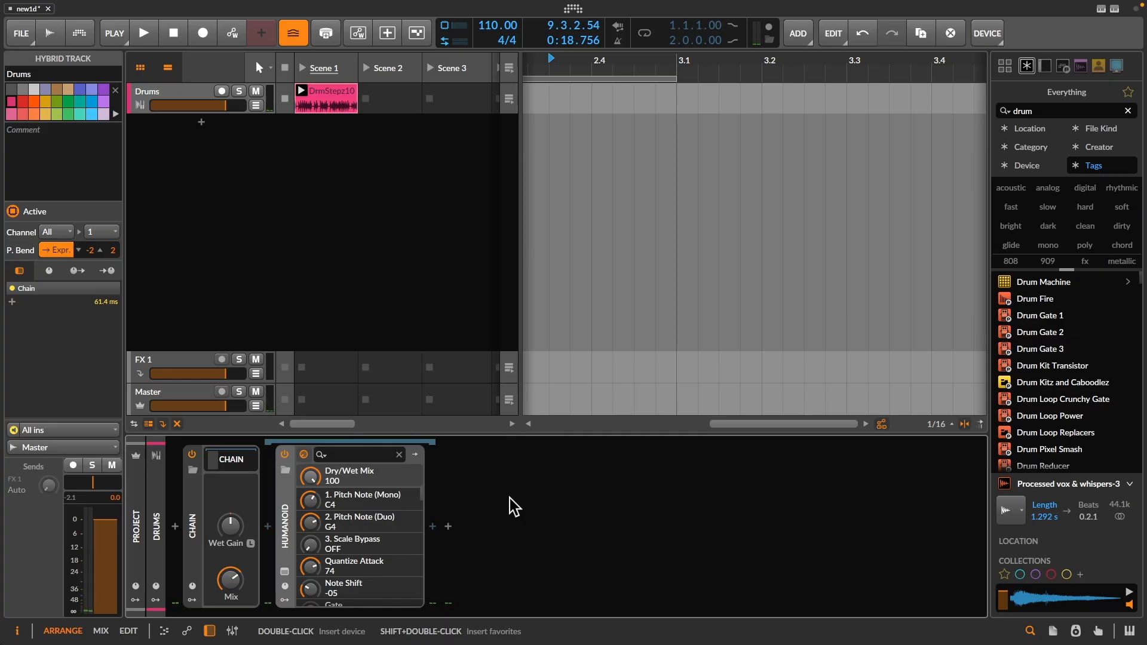
# - Insert Delay+ after Humanoid inside the Chain, audition it with the drums and delete it
pyautogui.click(432, 526)
pyautogui.write('de')
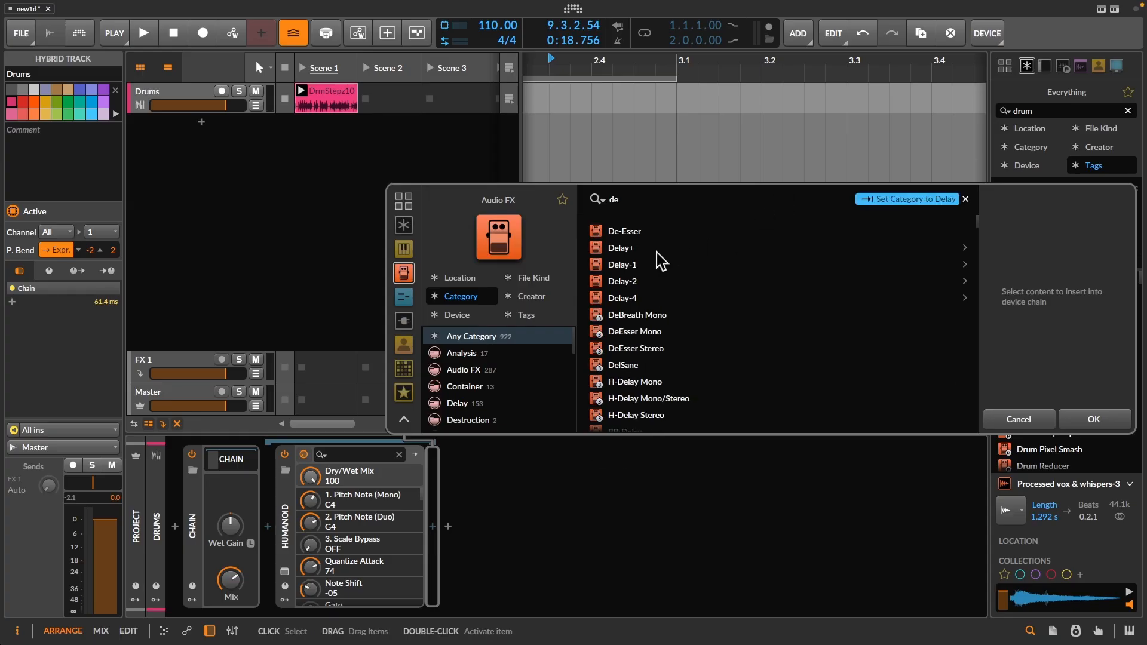
pyautogui.doubleClick(657, 252)
pyautogui.press('space')
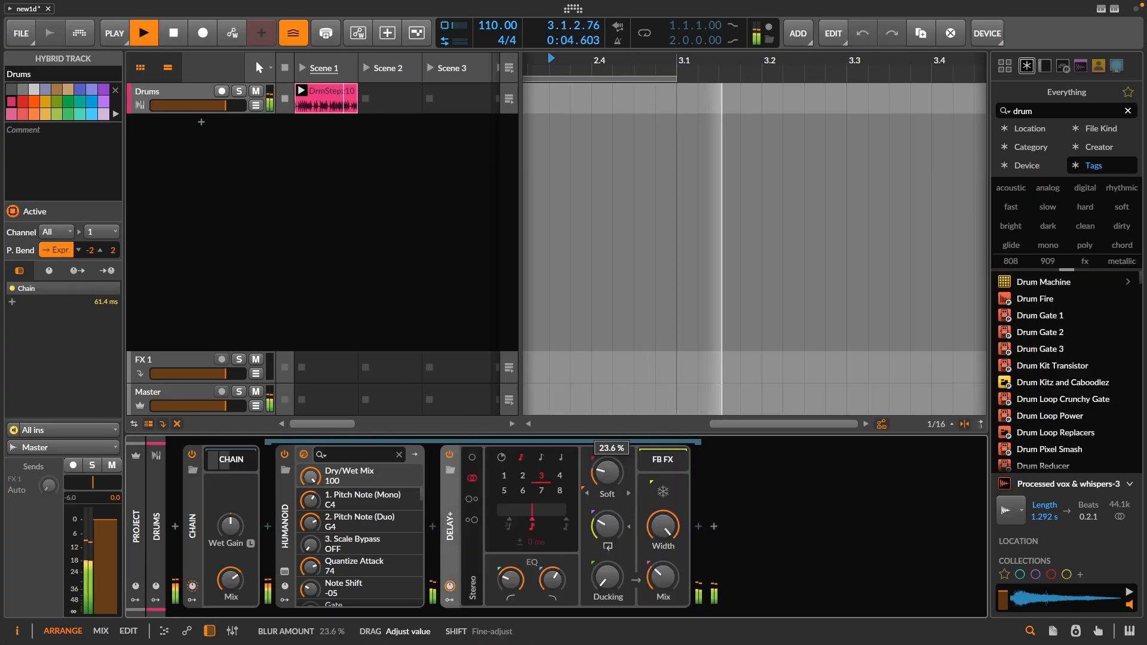
pyautogui.press('space')
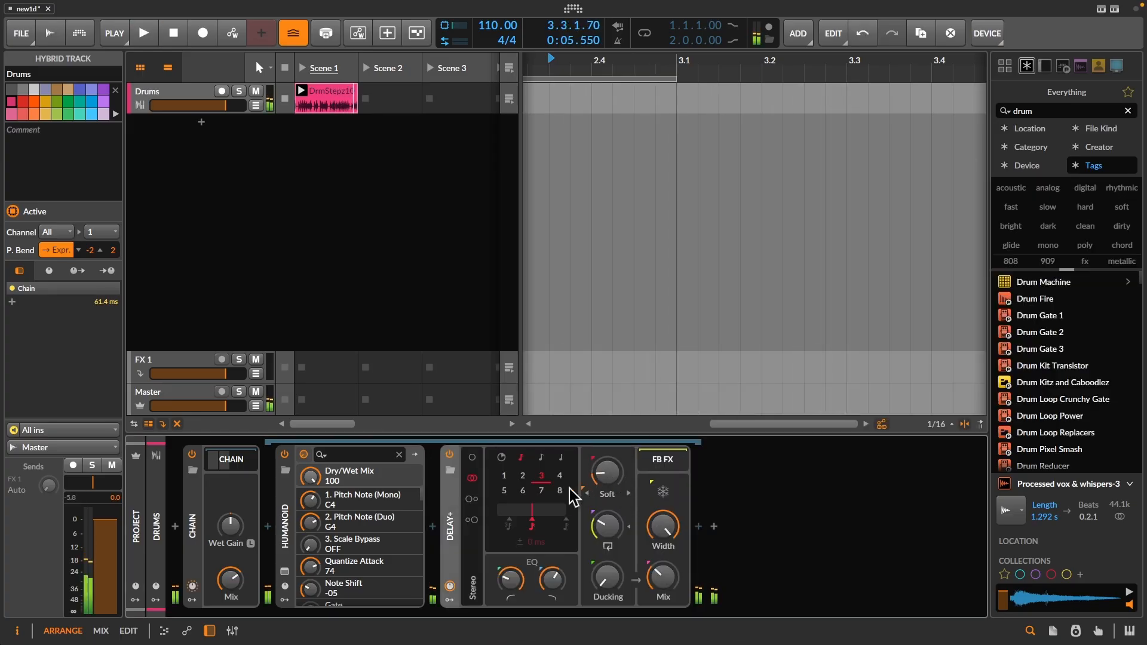
pyautogui.rightClick(447, 532)
pyautogui.click(467, 541)
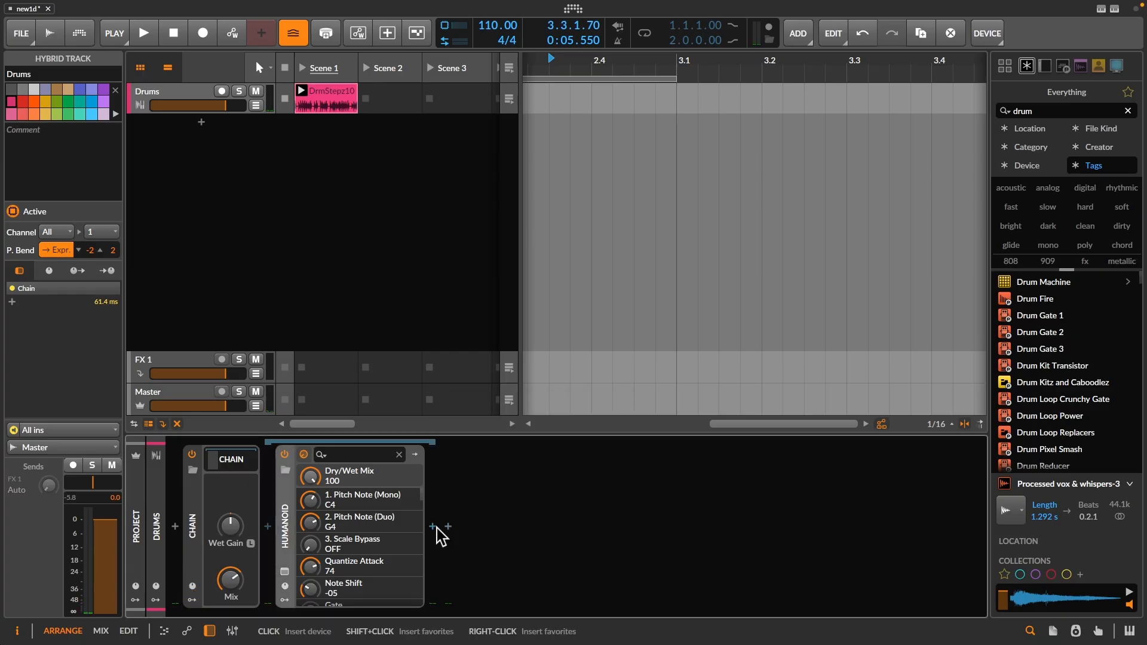
# - Insert the Crystalline reverb after Humanoid inside the Chain and reposition its plugin window
pyautogui.click(437, 527)
pyautogui.write('cd')
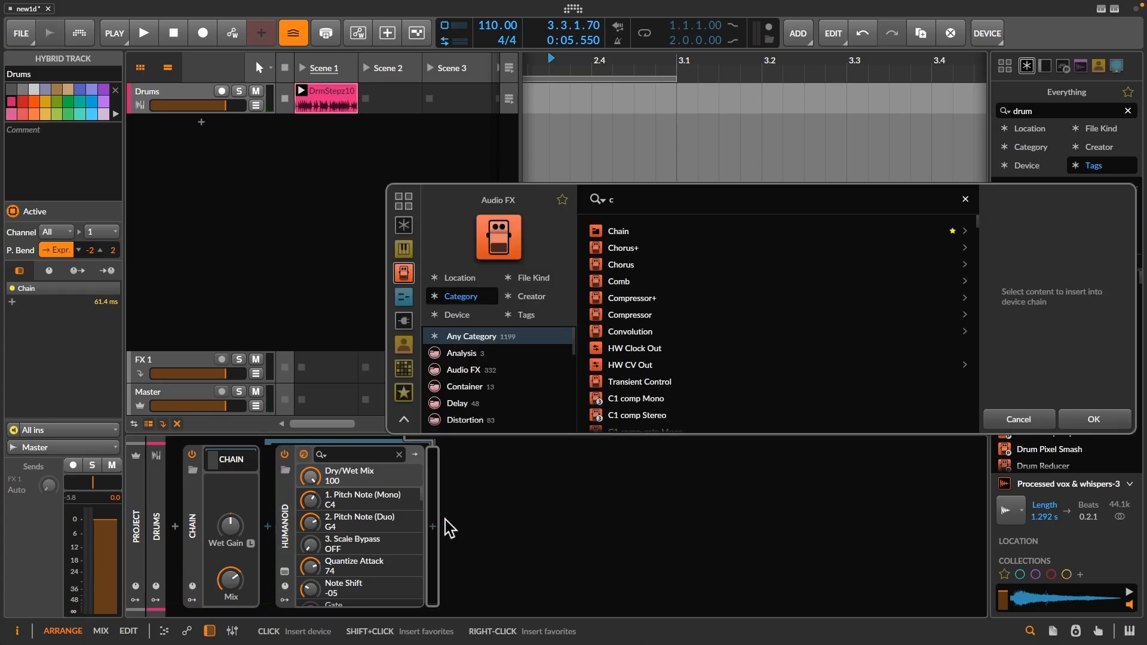
pyautogui.press('BackSpace')
pyautogui.write('ry')
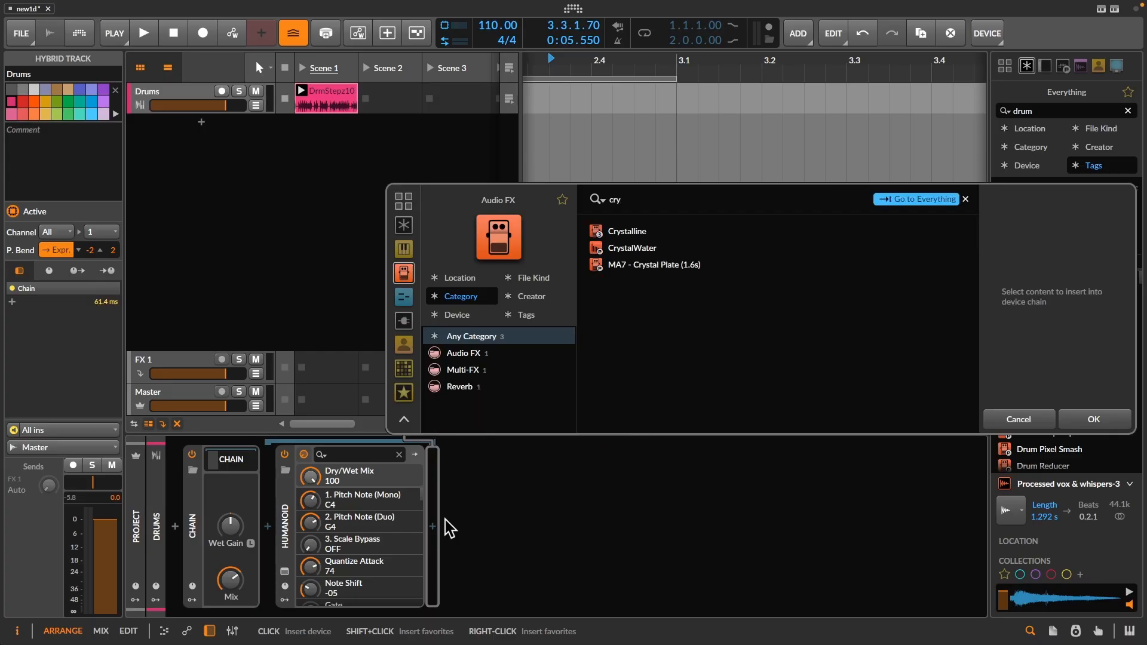
pyautogui.click(642, 231)
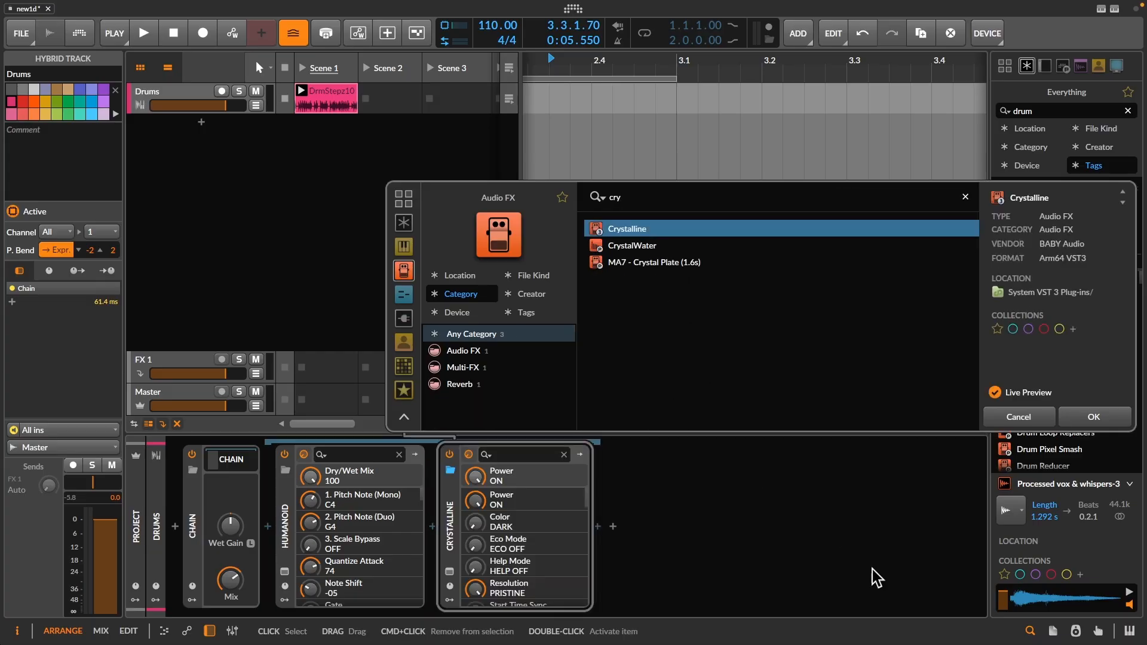
pyautogui.click(1111, 418)
pyautogui.moveTo(553, 197); pyautogui.dragTo(559, 156)
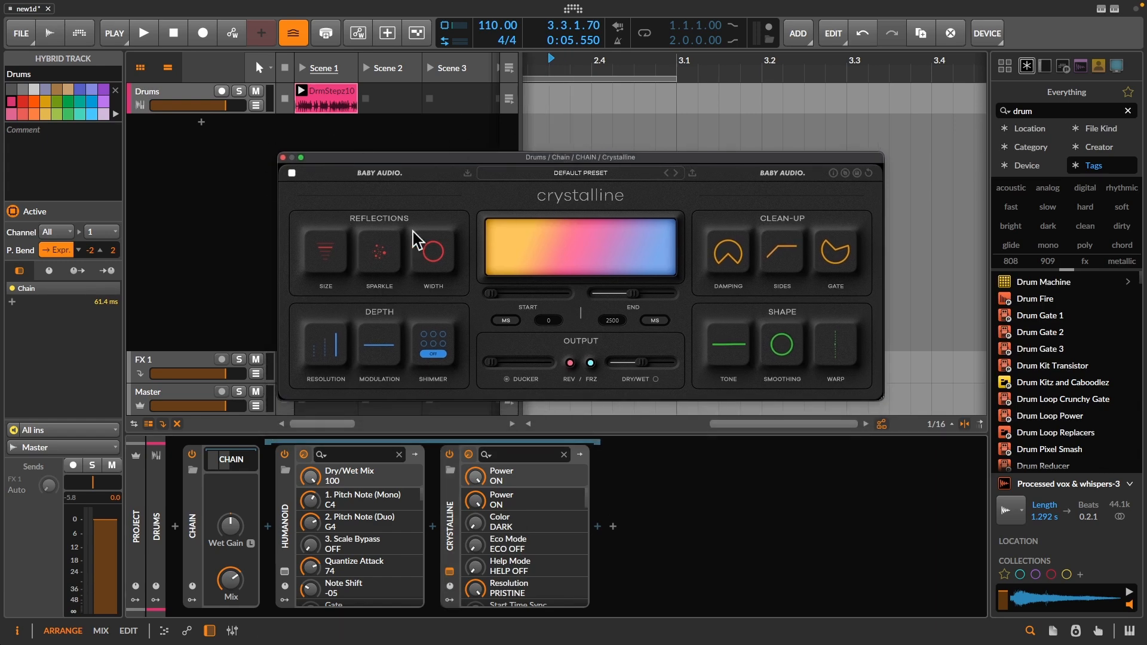
# - During playback, turn on Crystalline's shimmer and set its modulation to 26 and end time to 570 ms
pyautogui.press('space')
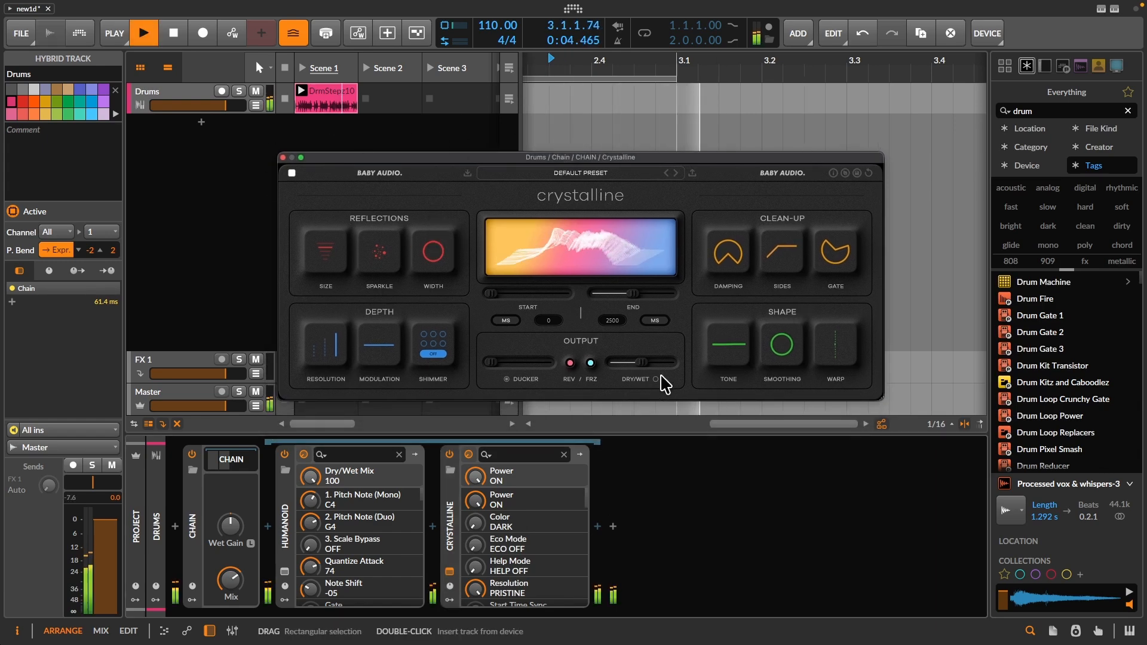
pyautogui.click(433, 353)
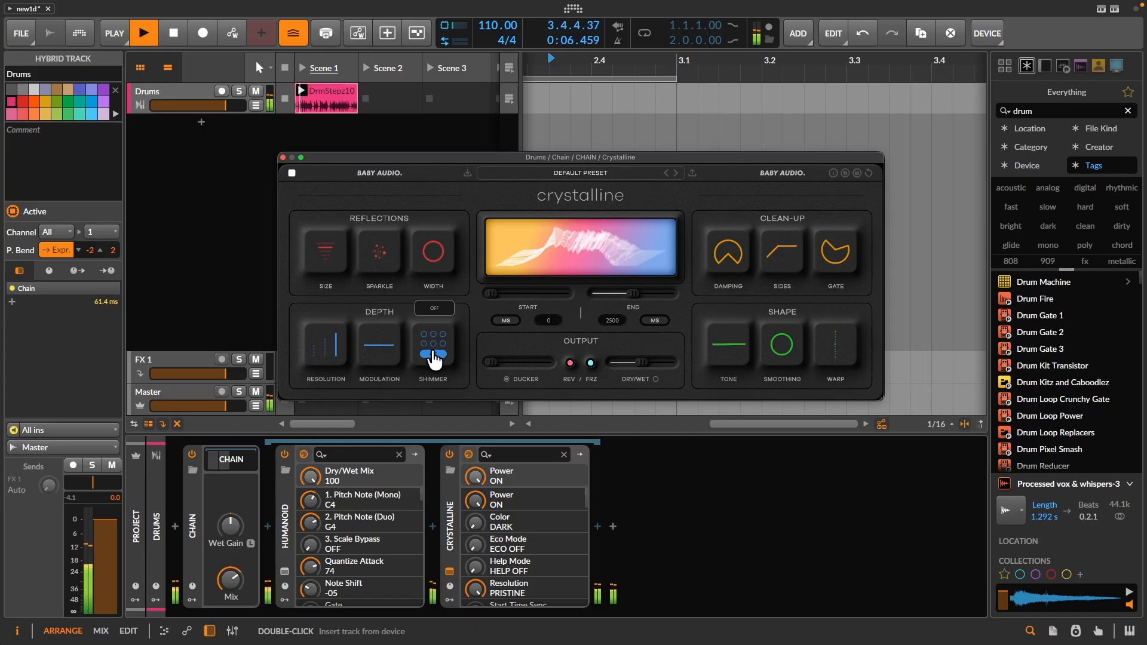
pyautogui.moveTo(394, 353); pyautogui.dragTo(417, 313)
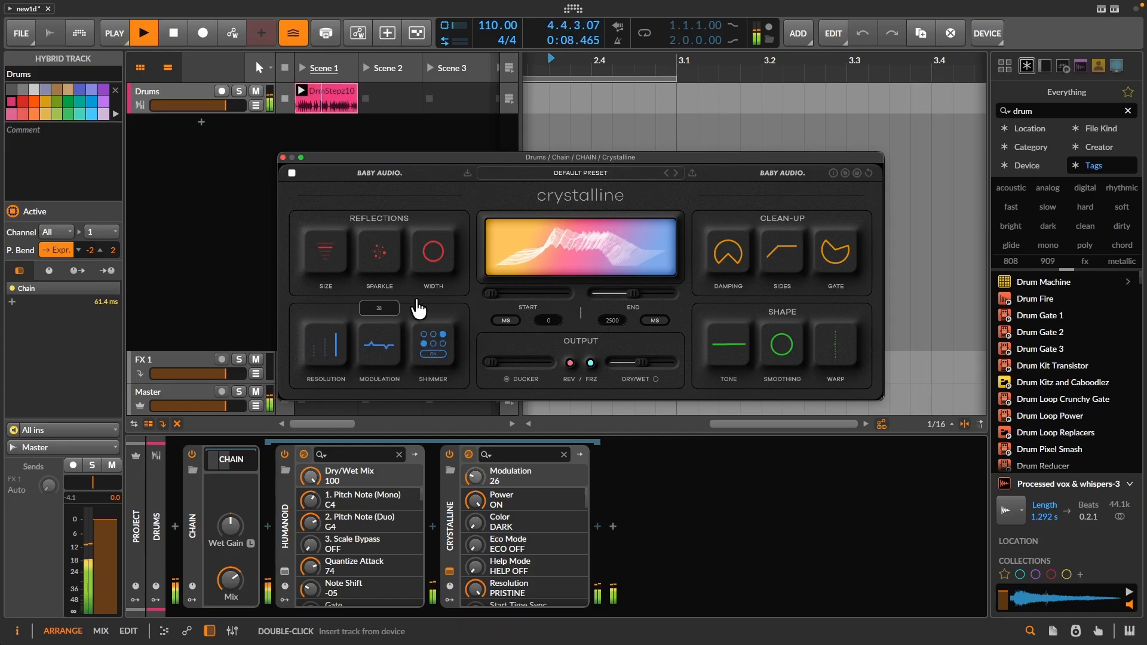
pyautogui.moveTo(632, 294); pyautogui.dragTo(610, 297)
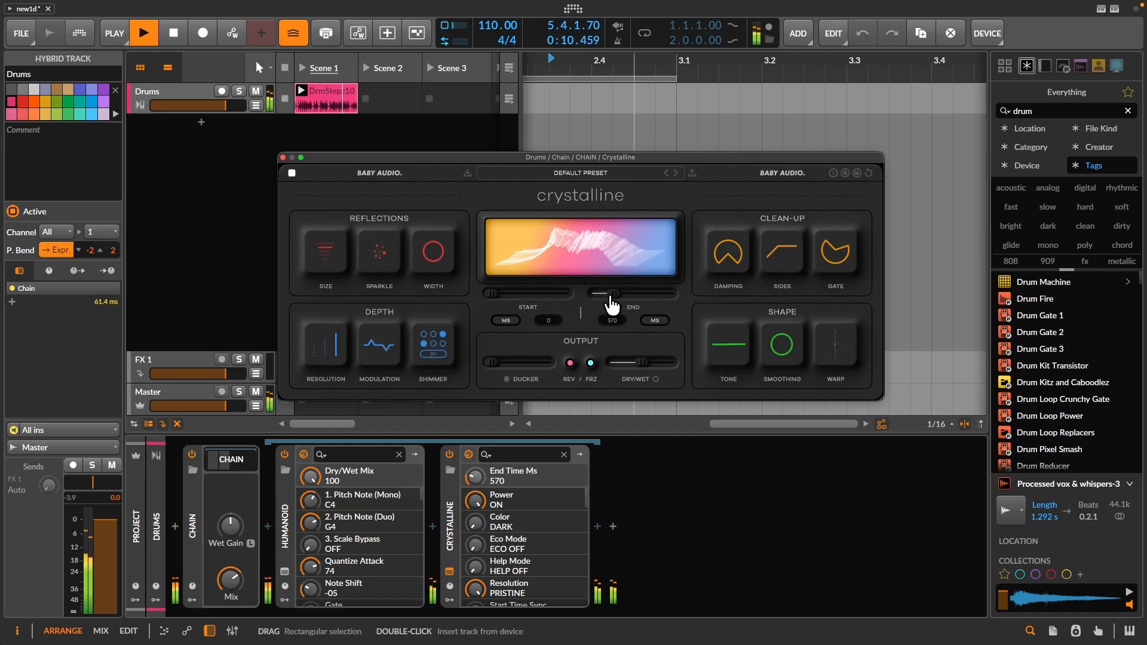
# - During playback, set Crystalline's dry/wet mix to 27, its size to Medium and its shimmer multiplier to 4x
pyautogui.moveTo(641, 362)
pyautogui.mouseDown()
pyautogui.moveTo(614, 376)
pyautogui.moveTo(629, 375)
pyautogui.mouseUp()
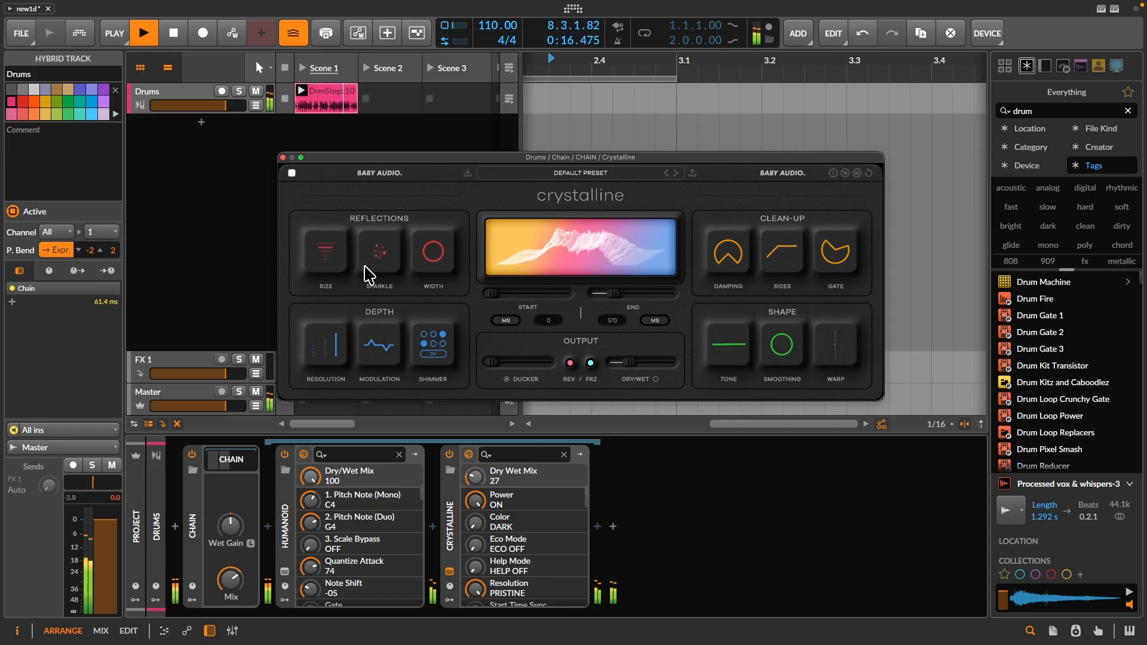
pyautogui.click(327, 254)
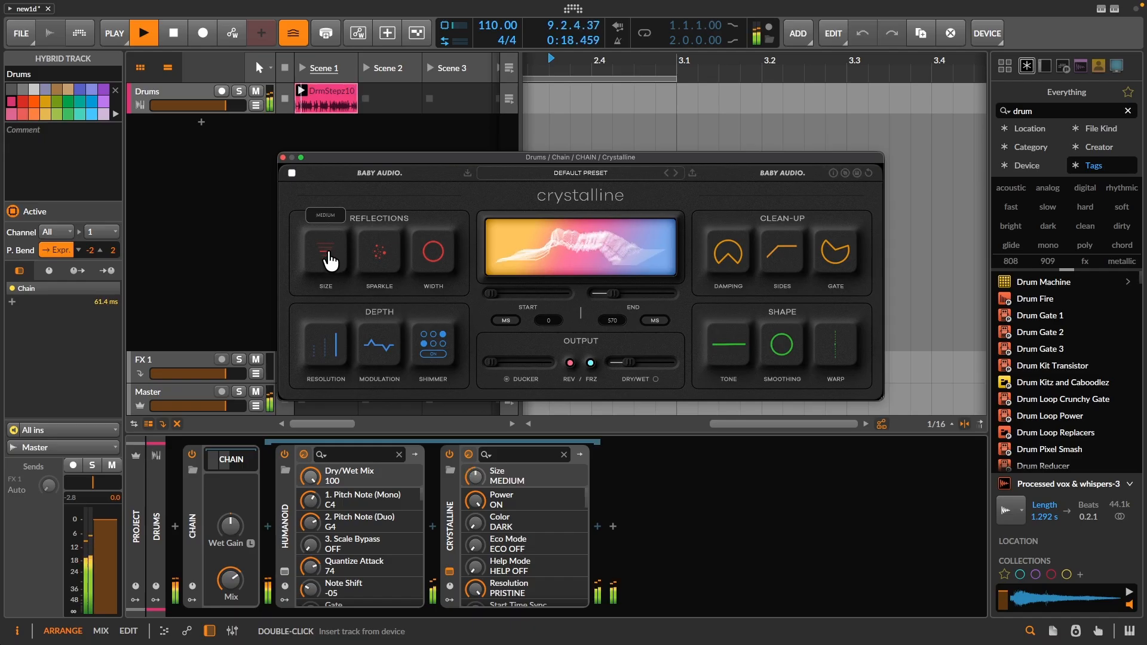
pyautogui.moveTo(389, 354); pyautogui.dragTo(393, 343)
pyautogui.click(433, 335)
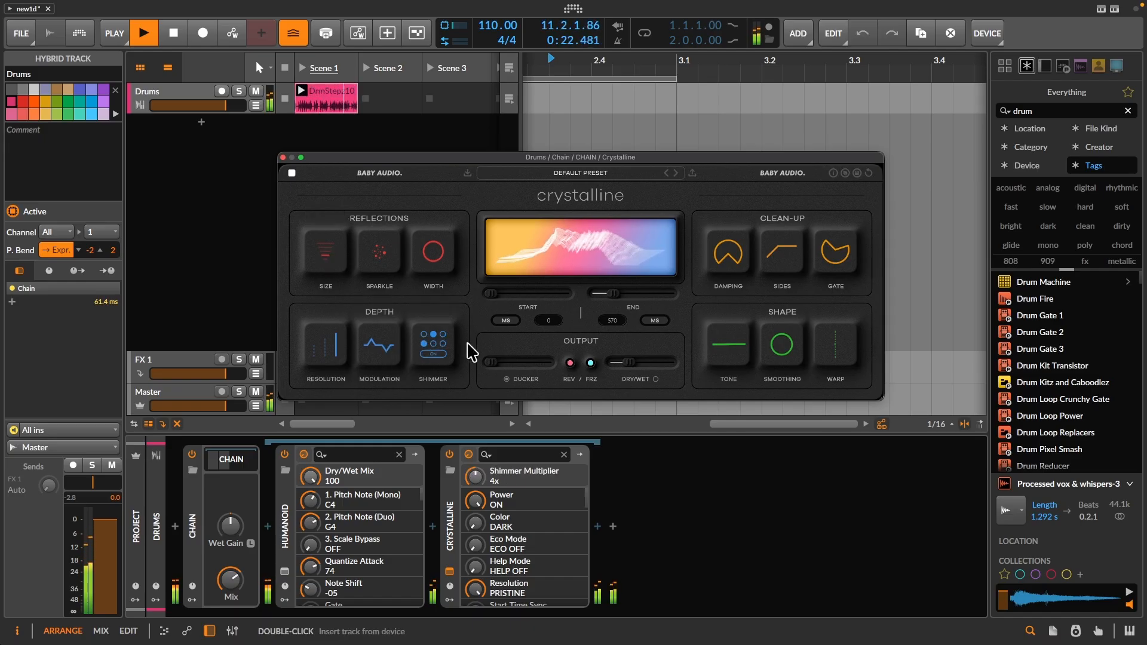
# - Raise Crystalline's ducker slightly and set its dry/wet mix to 20
pyautogui.moveTo(619, 372); pyautogui.dragTo(615, 366)
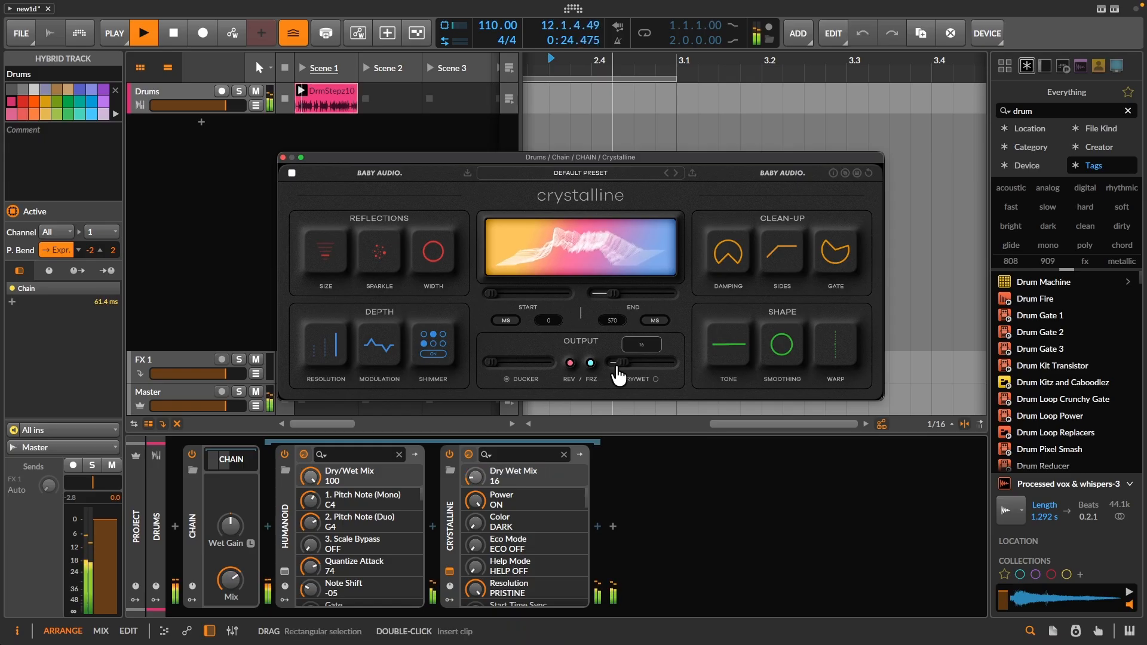
pyautogui.moveTo(503, 371); pyautogui.dragTo(537, 368)
pyautogui.moveTo(623, 362); pyautogui.dragTo(630, 375)
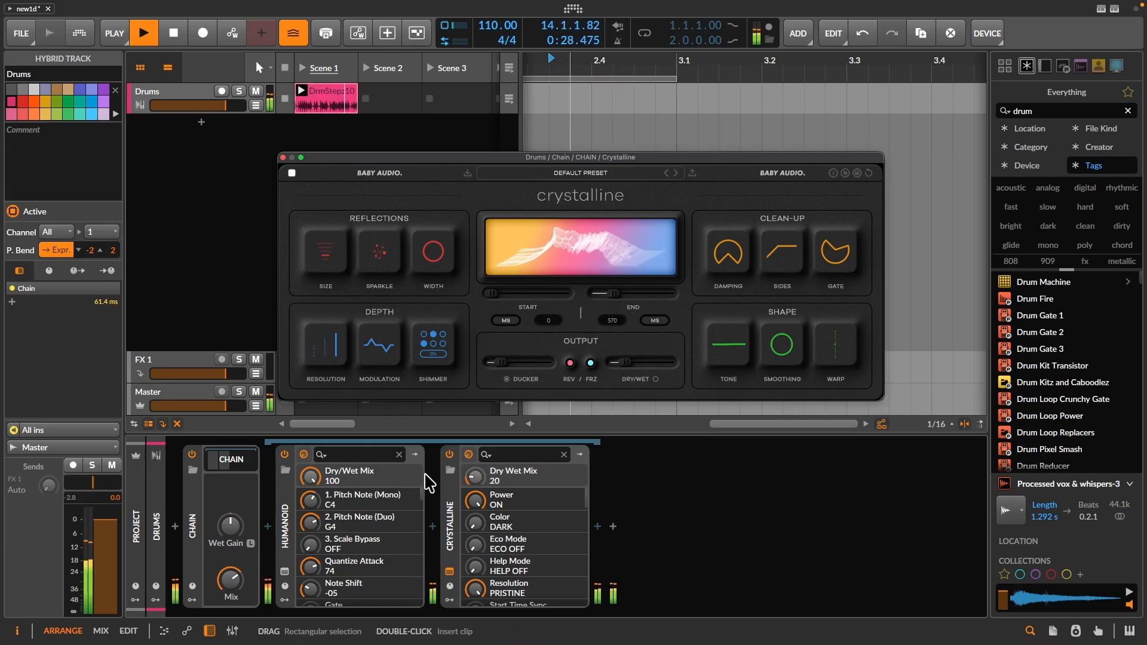
# - Set the Chain's mix to about 50%, with playback stopped, and close the Crystalline window
pyautogui.moveTo(227, 589); pyautogui.dragTo(227, 586)
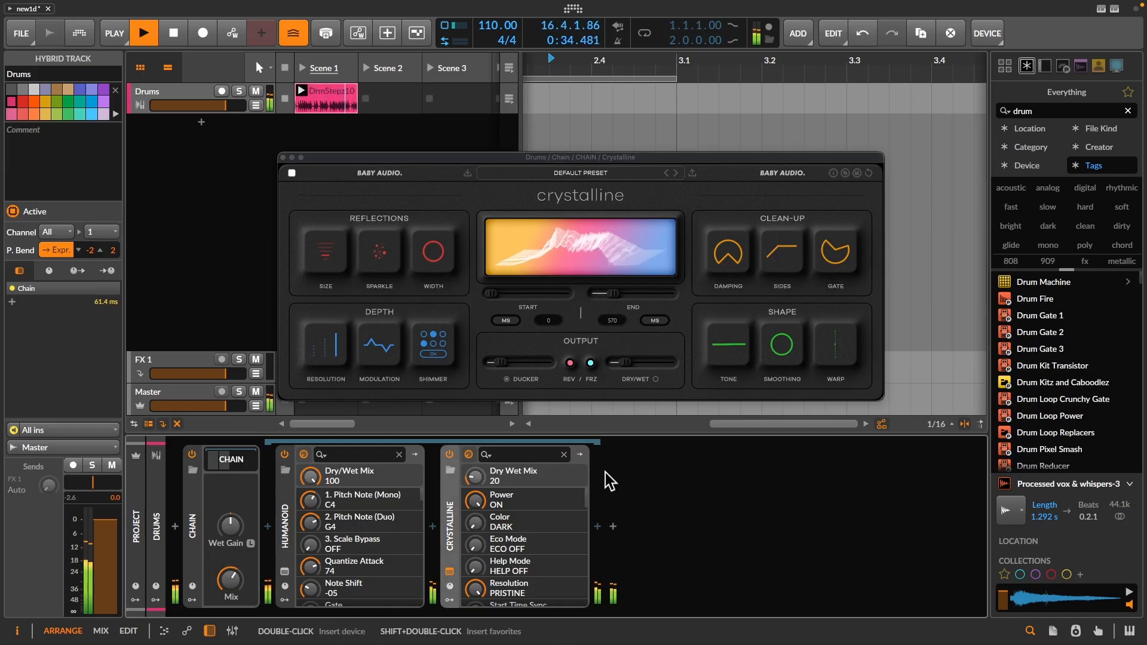
pyautogui.press('space')
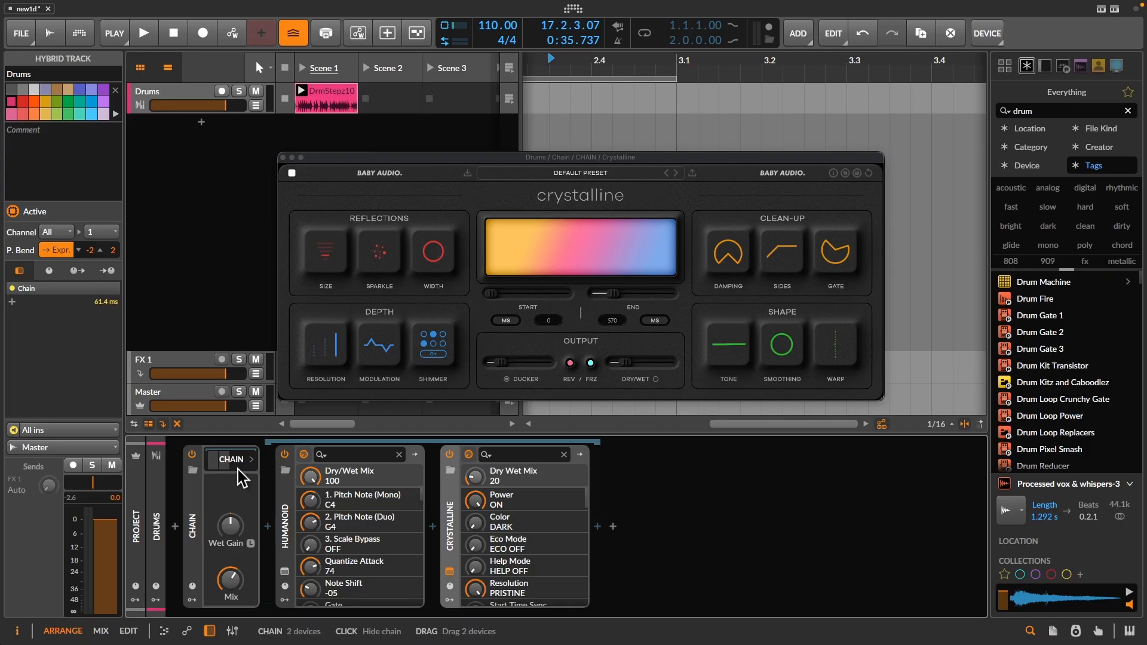
pyautogui.moveTo(229, 584); pyautogui.dragTo(229, 559)
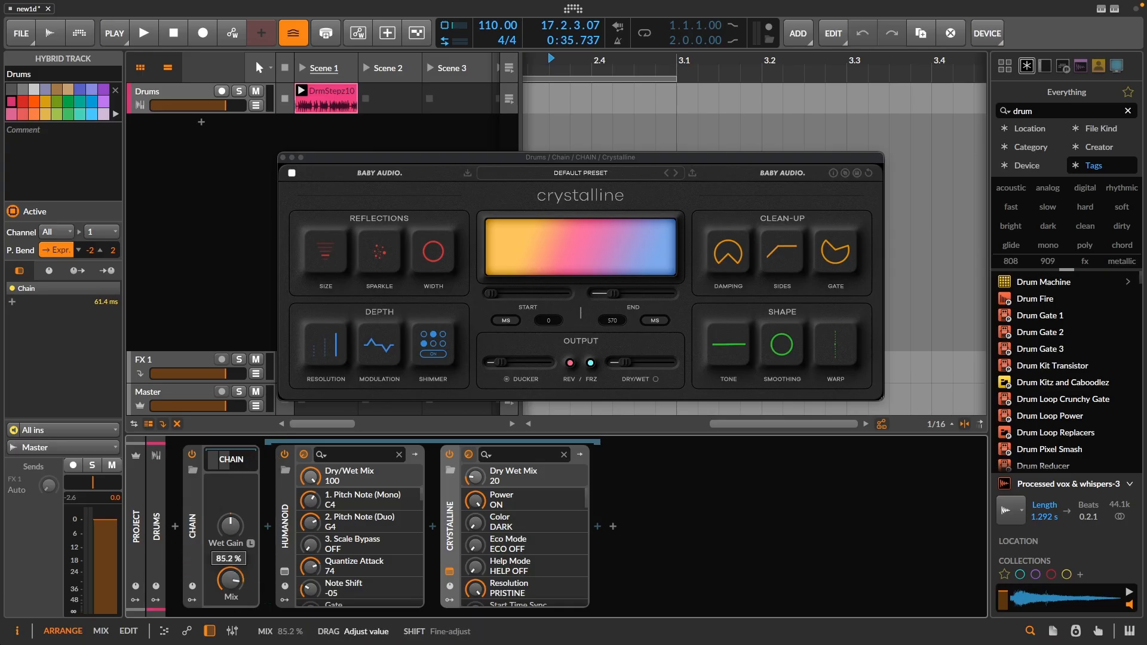
pyautogui.click(283, 158)
# - Bounce the Drums launcher clip to a new audio track using the Pre-Fader source at 24-bit with dither
pyautogui.rightClick(343, 110)
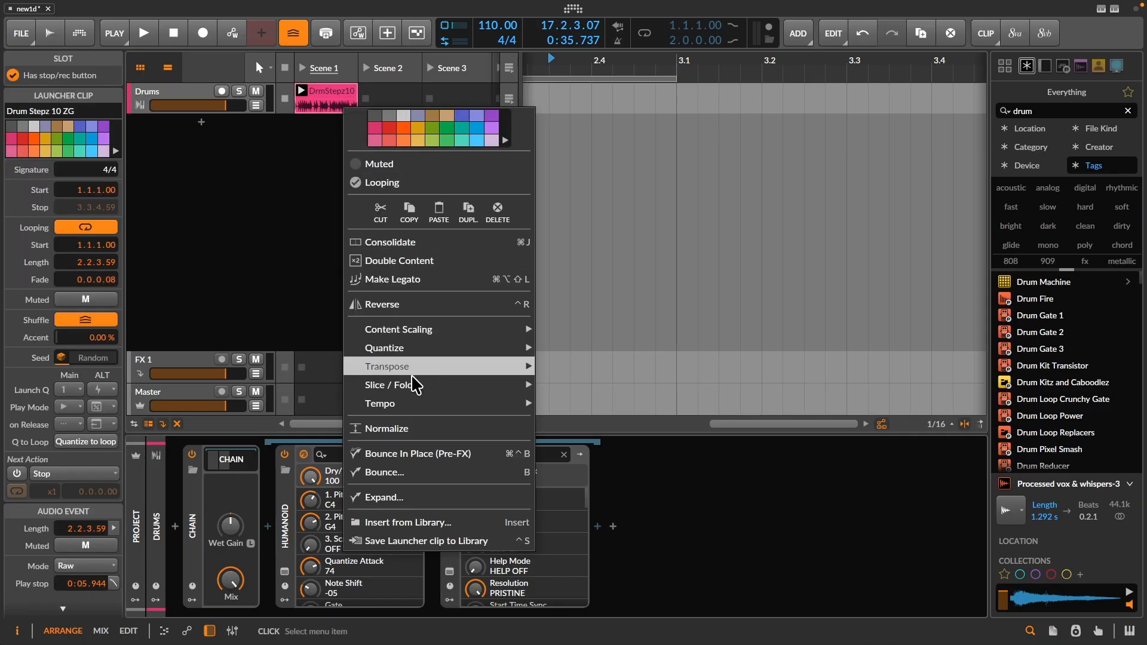
pyautogui.click(415, 472)
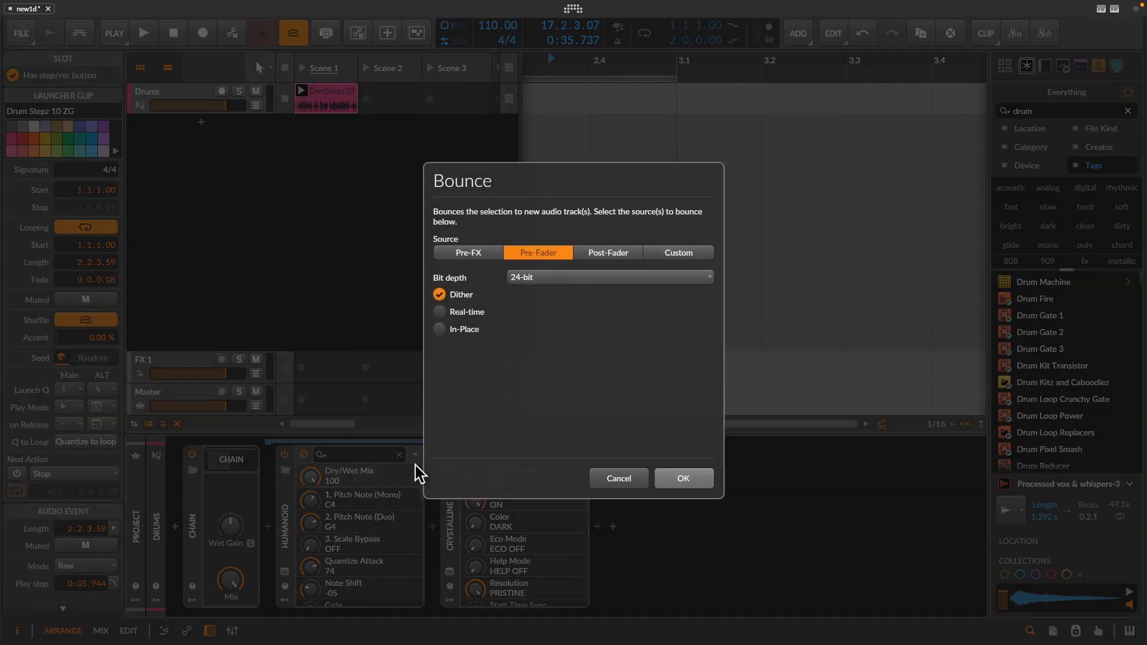
pyautogui.click(699, 478)
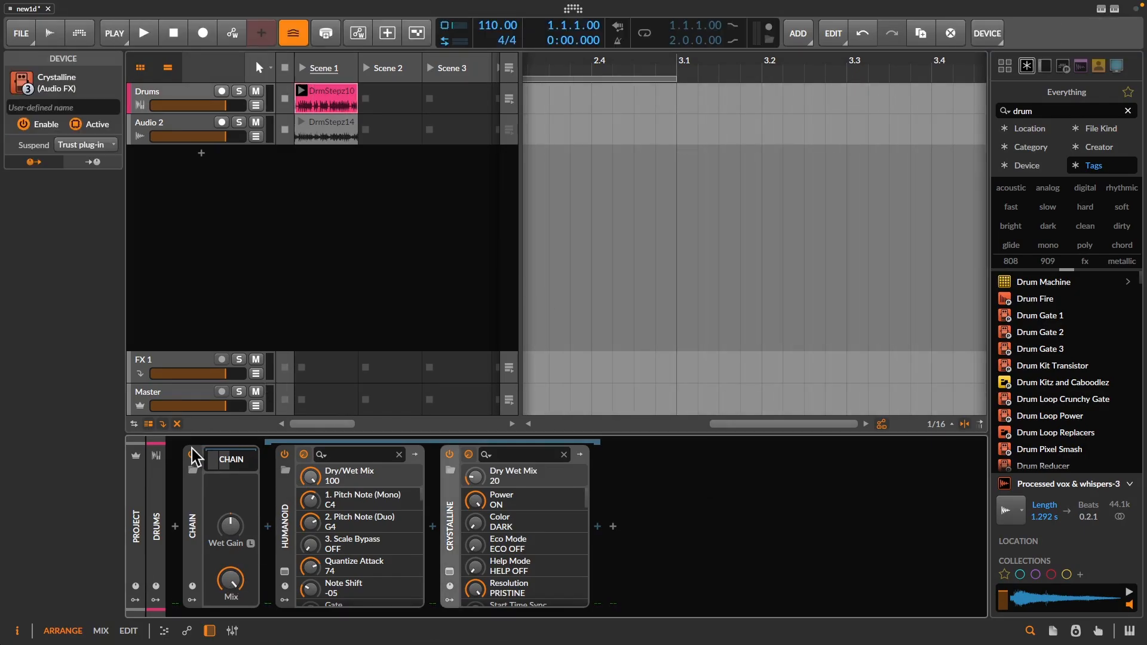
# - Disable the Chain on the Drums track, launch Scene 1 and compare the bounced and original drums by soloing each track
pyautogui.click(191, 454)
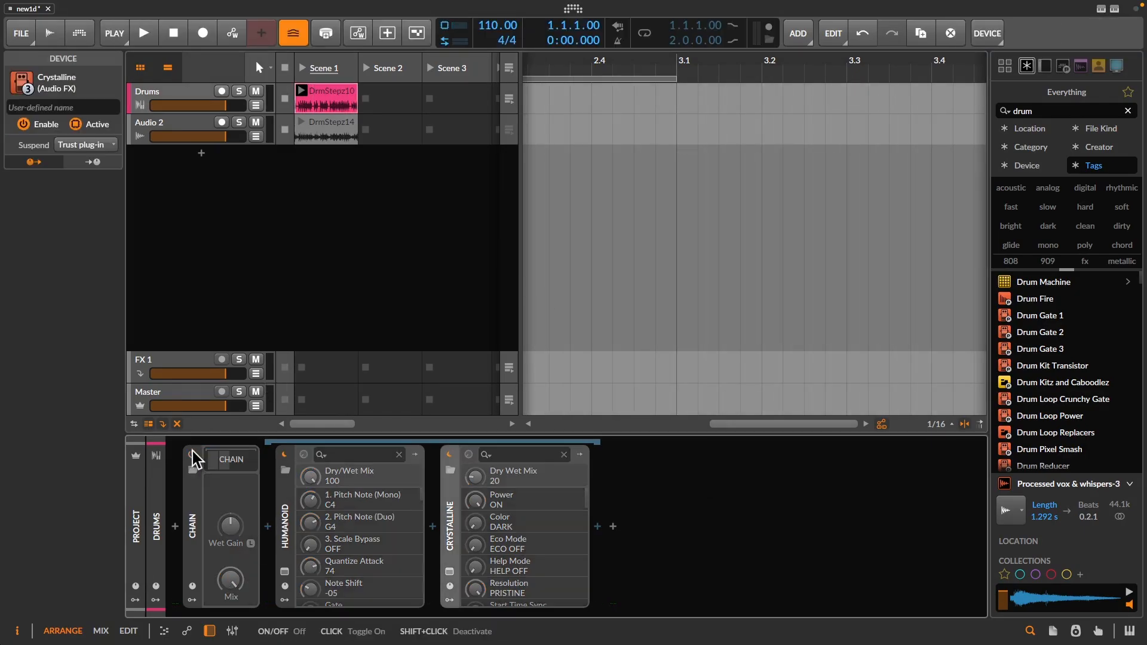
pyautogui.click(303, 74)
pyautogui.click(240, 123)
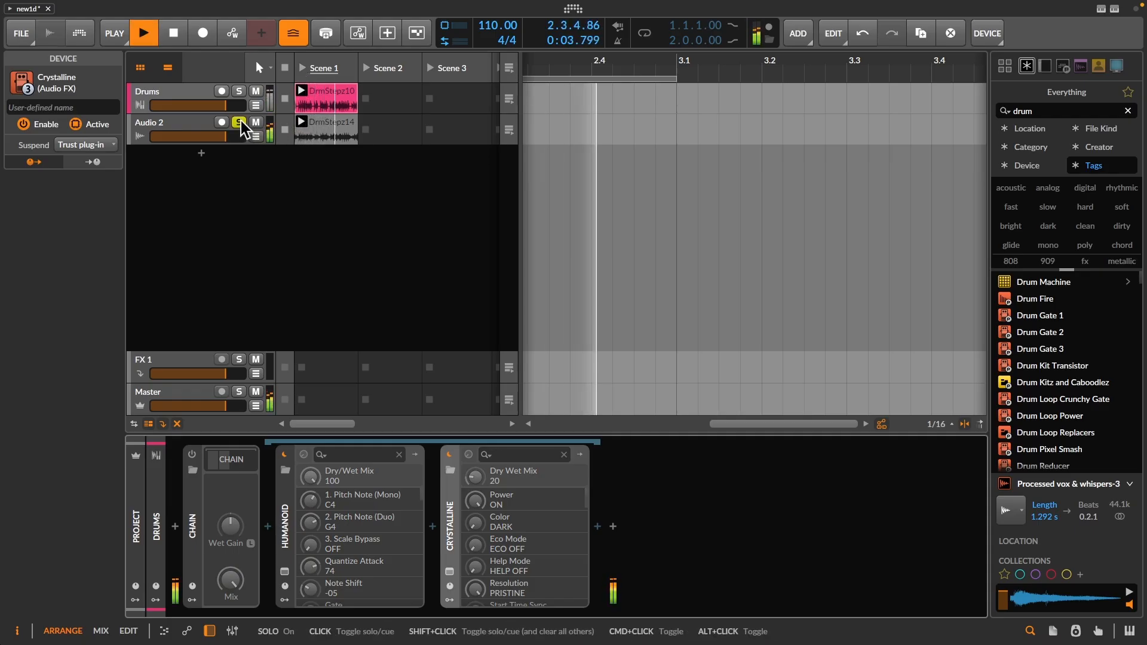
pyautogui.click(239, 92)
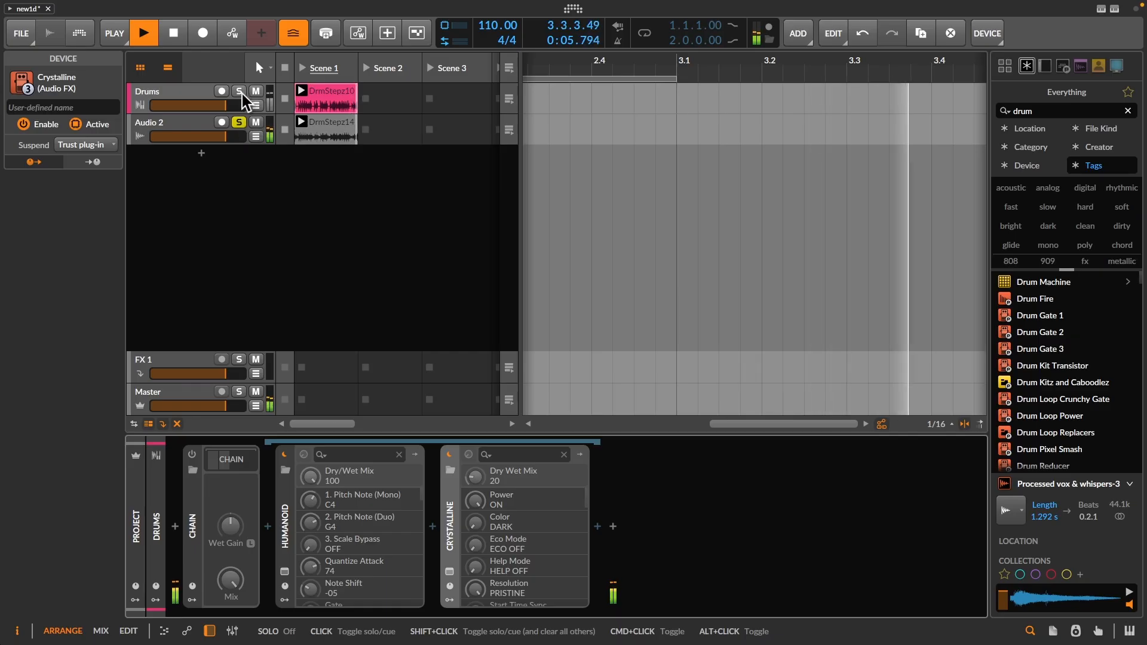
pyautogui.click(239, 123)
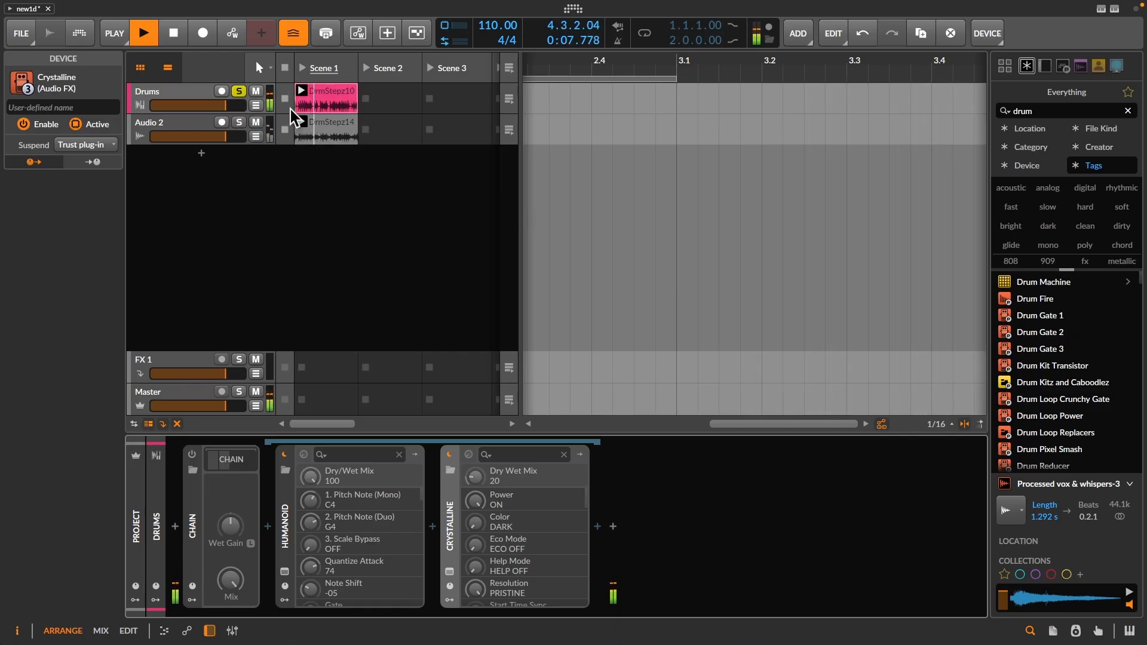
pyautogui.click(239, 92)
# - Lower the Drums track's volume to about -1.7 dB while both tracks play, and stop playback
pyautogui.click(189, 130)
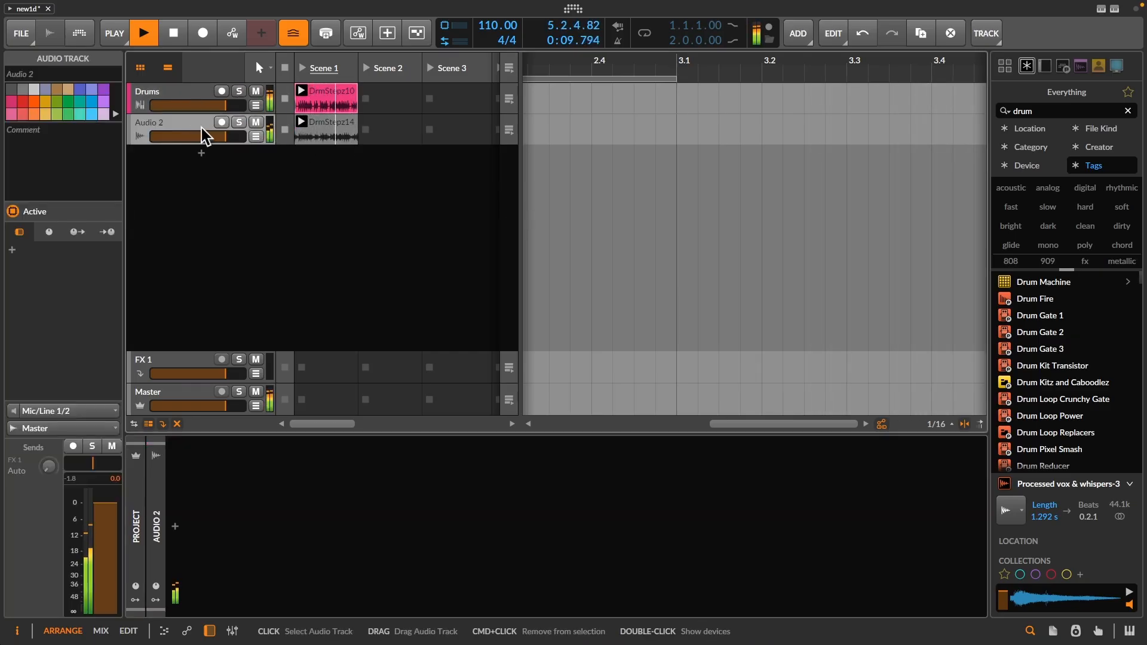
pyautogui.moveTo(225, 105)
pyautogui.mouseDown()
pyautogui.moveTo(203, 106)
pyautogui.moveTo(221, 106)
pyautogui.mouseUp()
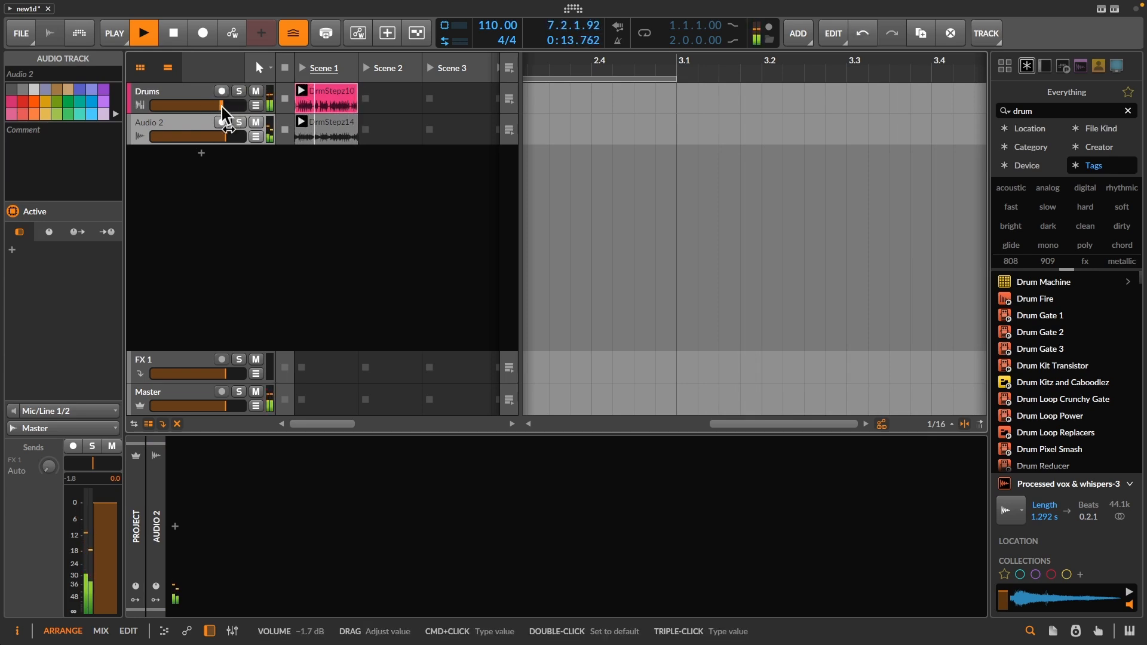
pyautogui.press('space')
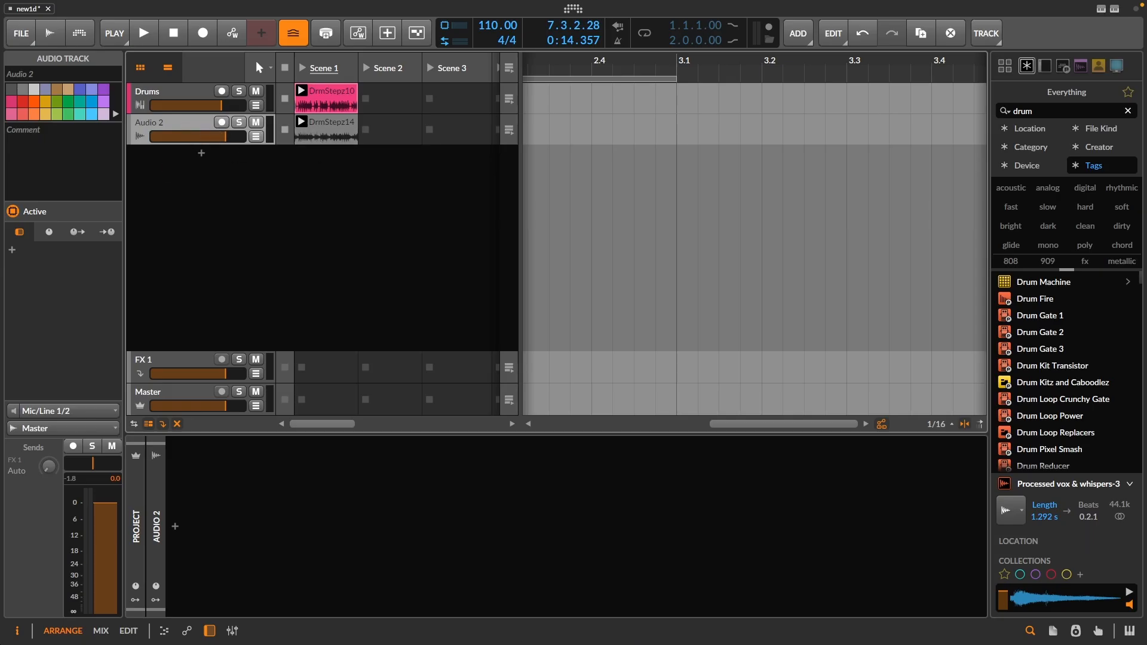
# - Play the Drums track through Humanoid, adjust its freeze buffer and switch the buffer to tempo sync
pyautogui.click(173, 92)
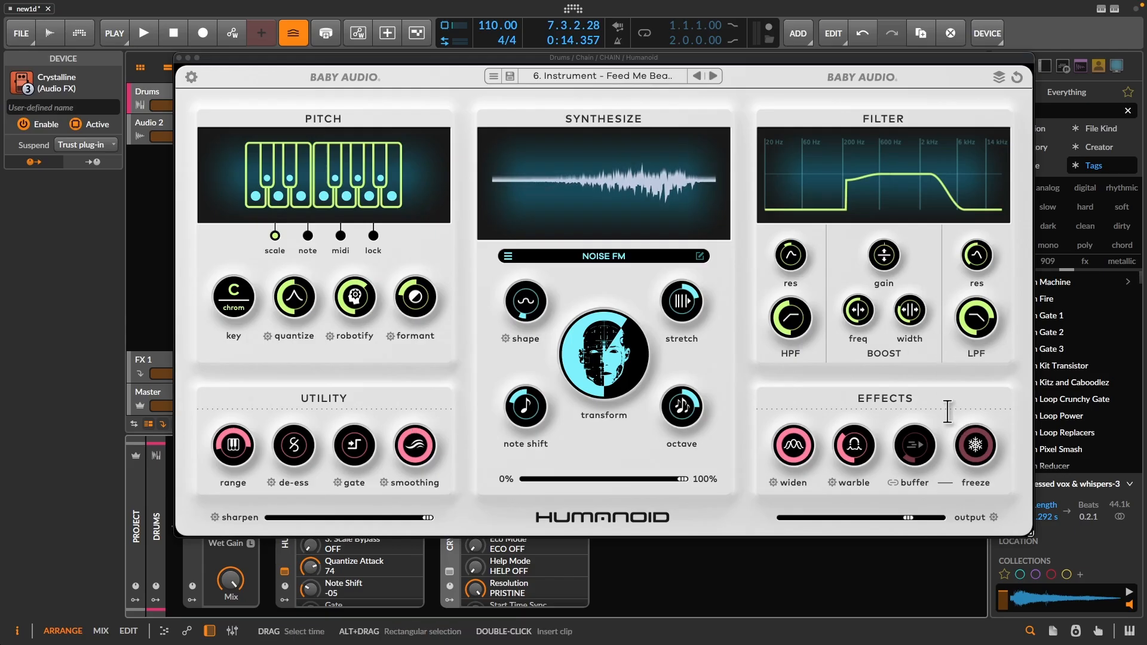
pyautogui.press('space')
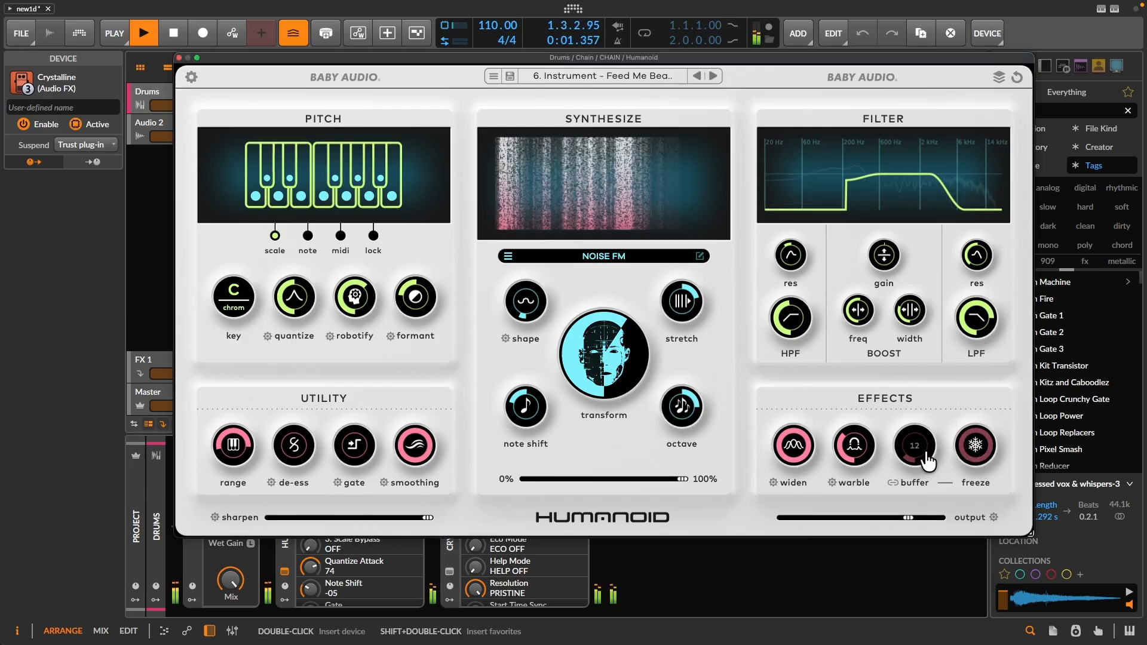
pyautogui.moveTo(934, 460)
pyautogui.mouseDown()
pyautogui.moveTo(934, 427)
pyautogui.moveTo(936, 469)
pyautogui.mouseUp()
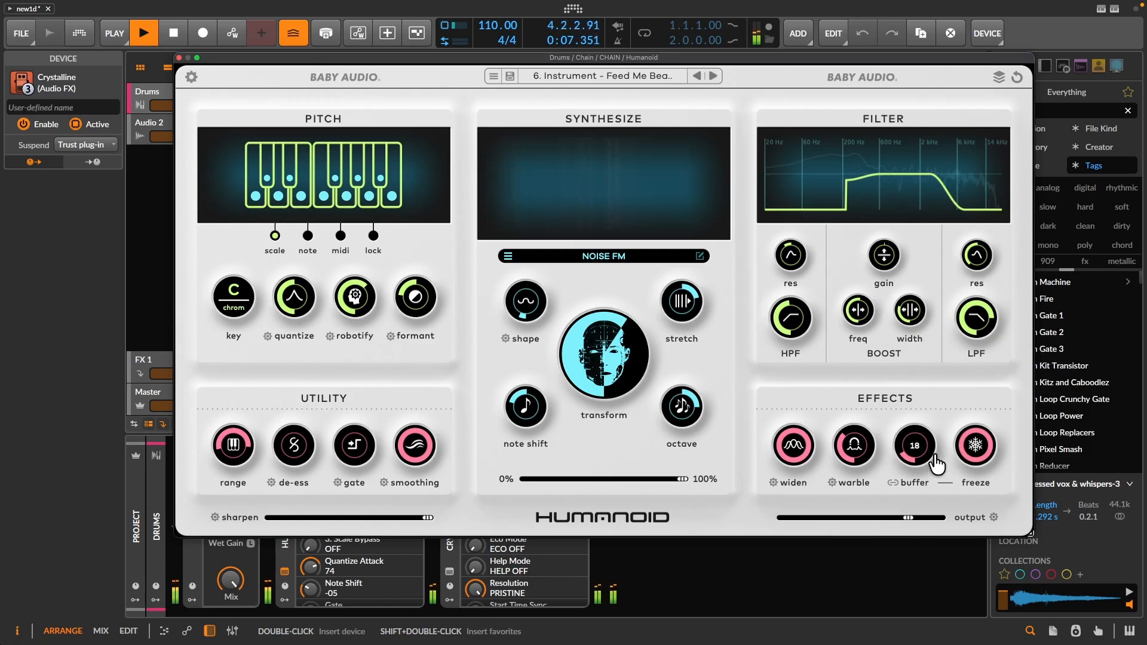
pyautogui.click(896, 482)
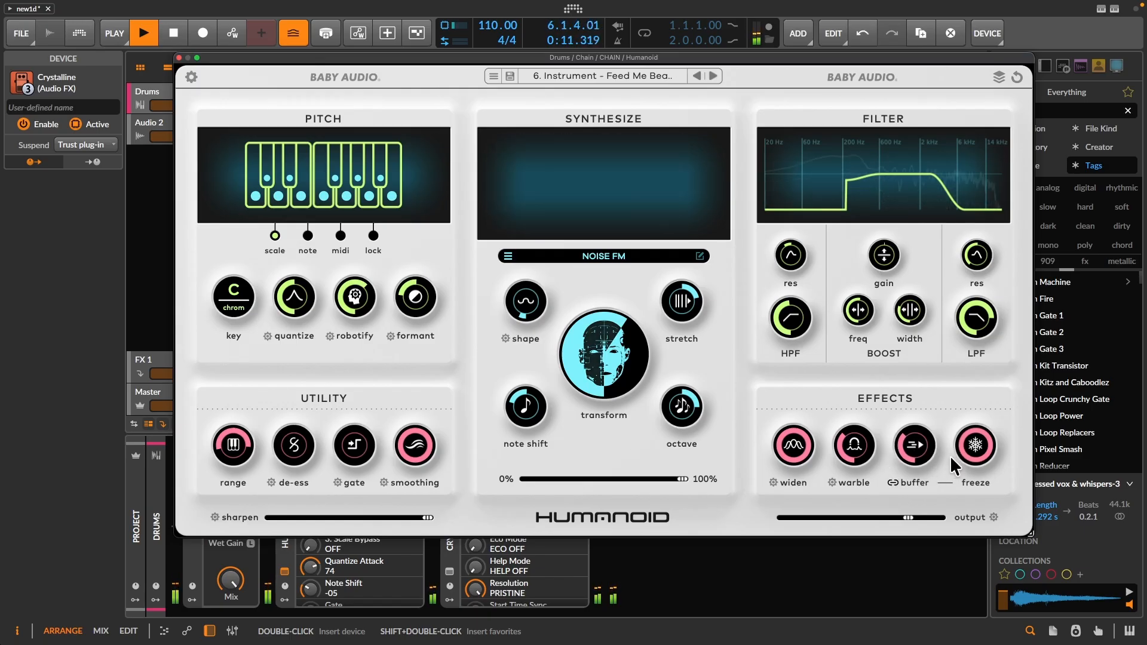
# - Audition Humanoid's freeze with different synced buffer lengths, including 1/32, and stop playback
pyautogui.moveTo(936, 445); pyautogui.dragTo(977, 369)
pyautogui.moveTo(966, 425); pyautogui.dragTo(961, 451)
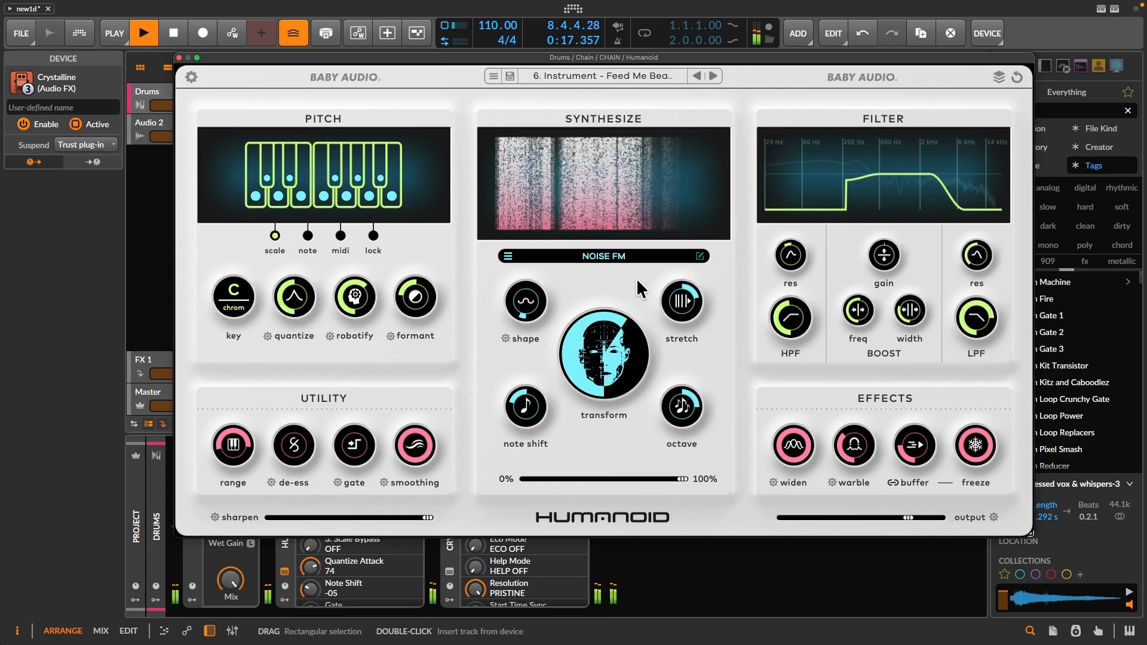
pyautogui.press('space')
pyautogui.click(212, 608)
pyautogui.press('space')
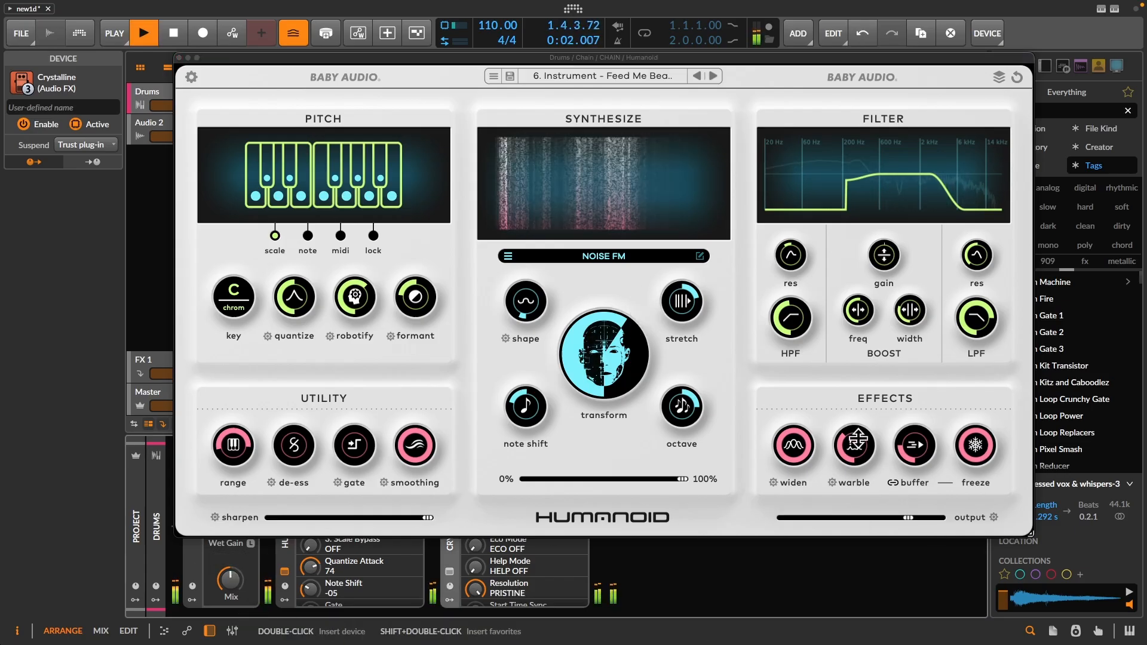
pyautogui.moveTo(914, 457); pyautogui.dragTo(923, 488)
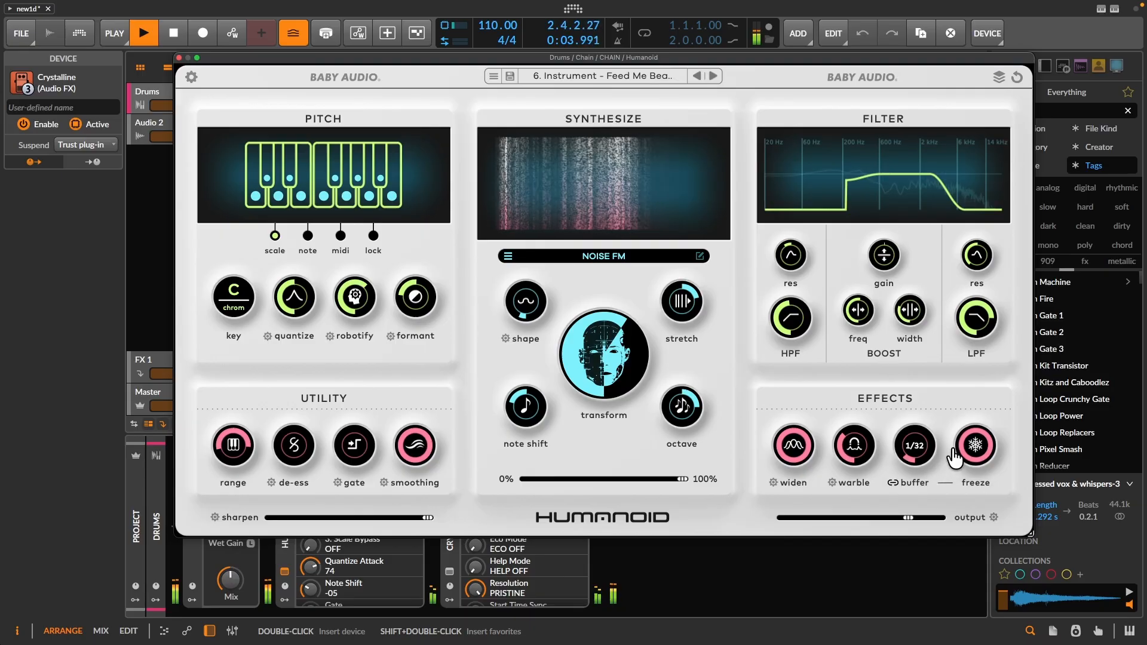
pyautogui.press('space')
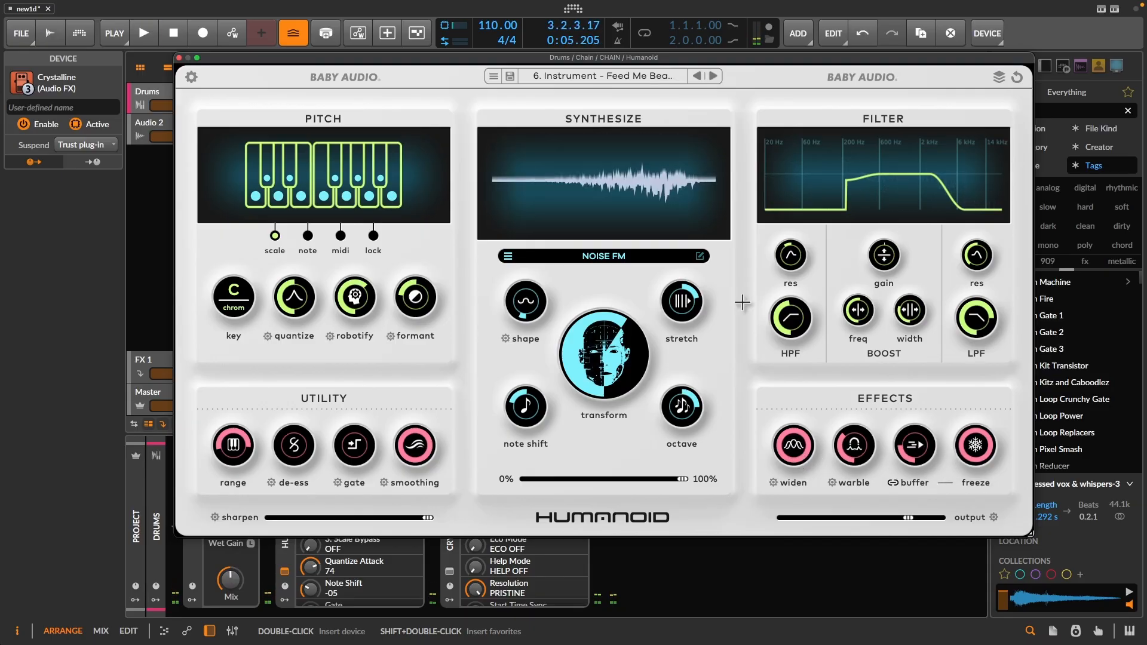
# - Move the Humanoid window clear of the Chain device and add a Button modulator to the Chain
pyautogui.moveTo(399, 59); pyautogui.dragTo(484, 43)
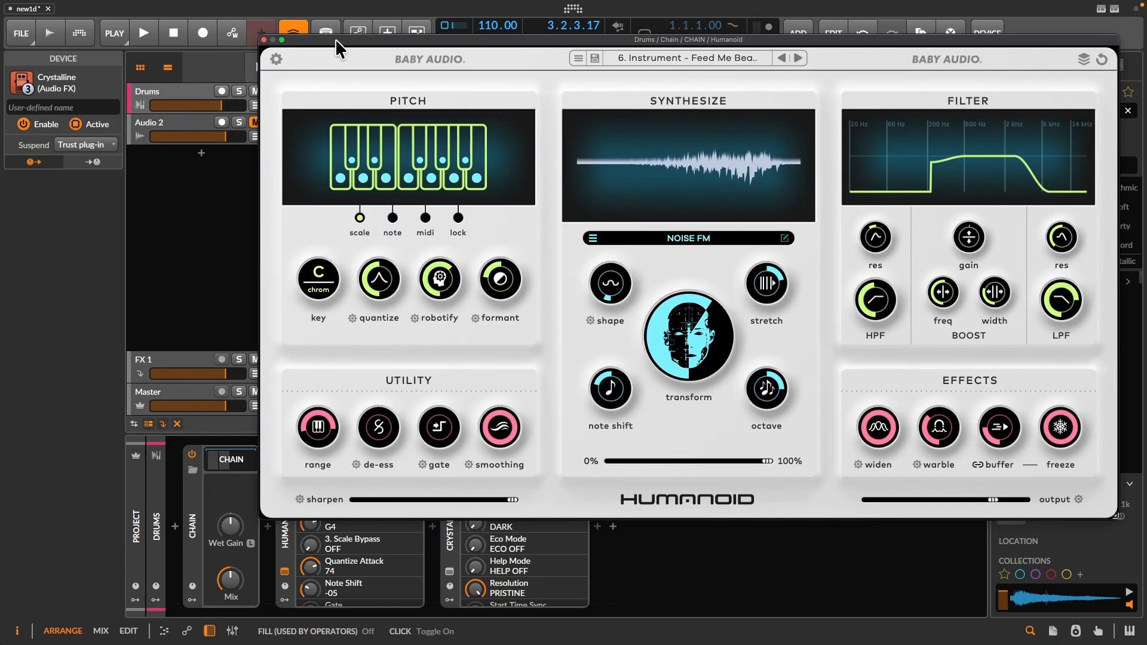
pyautogui.moveTo(335, 38); pyautogui.dragTo(392, 52)
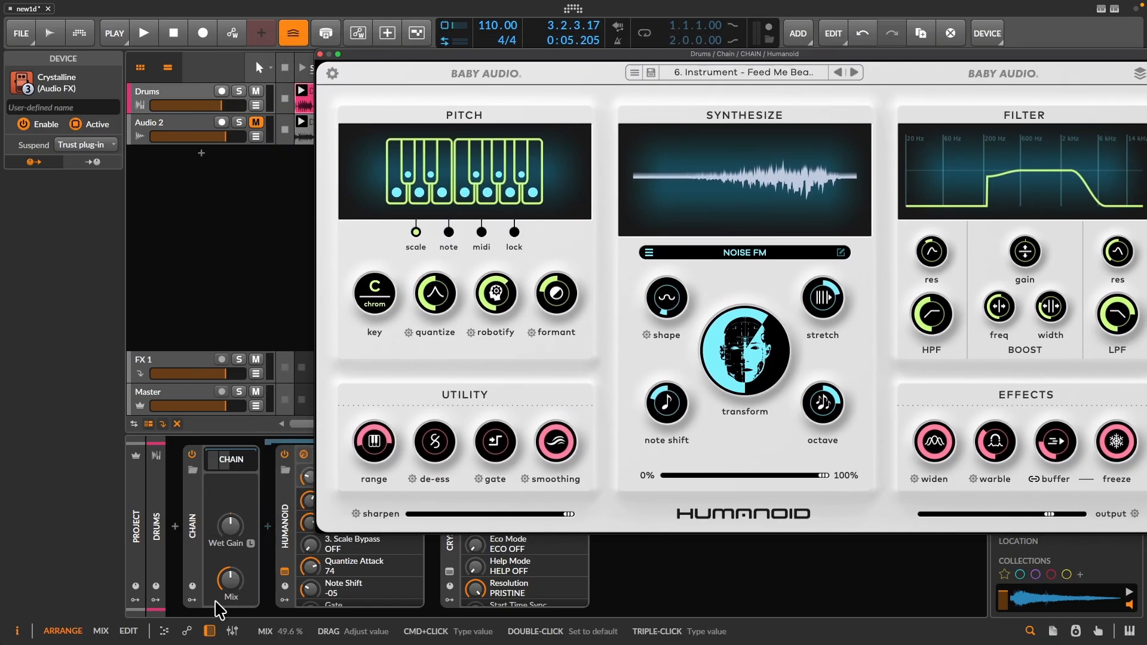
pyautogui.click(194, 610)
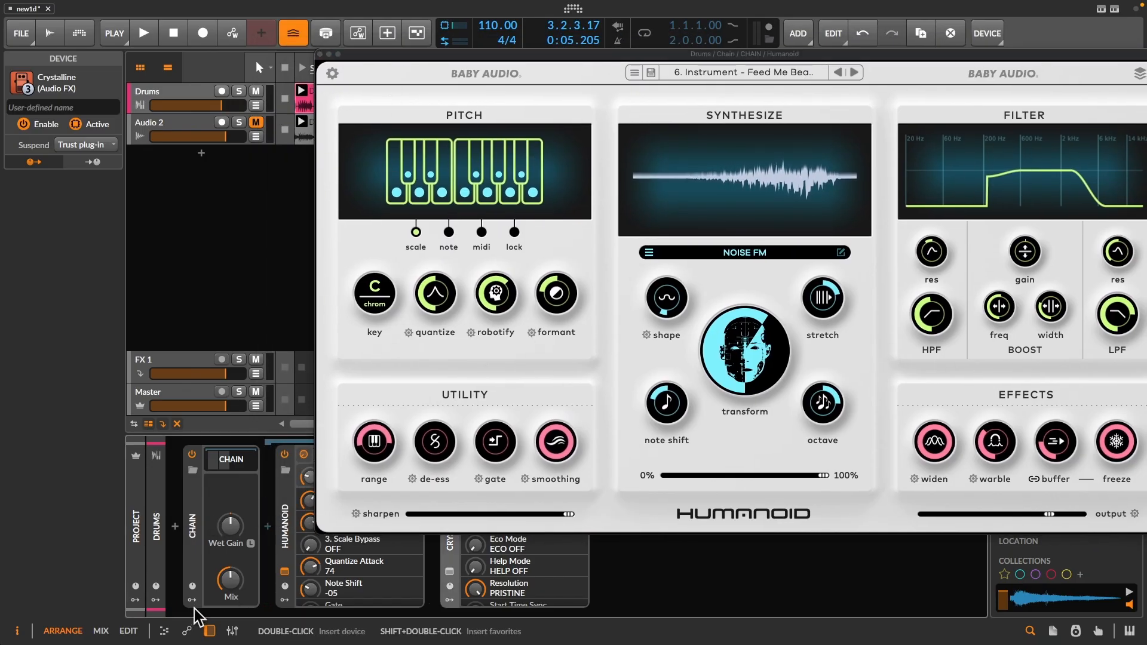
pyautogui.click(193, 600)
pyautogui.click(216, 472)
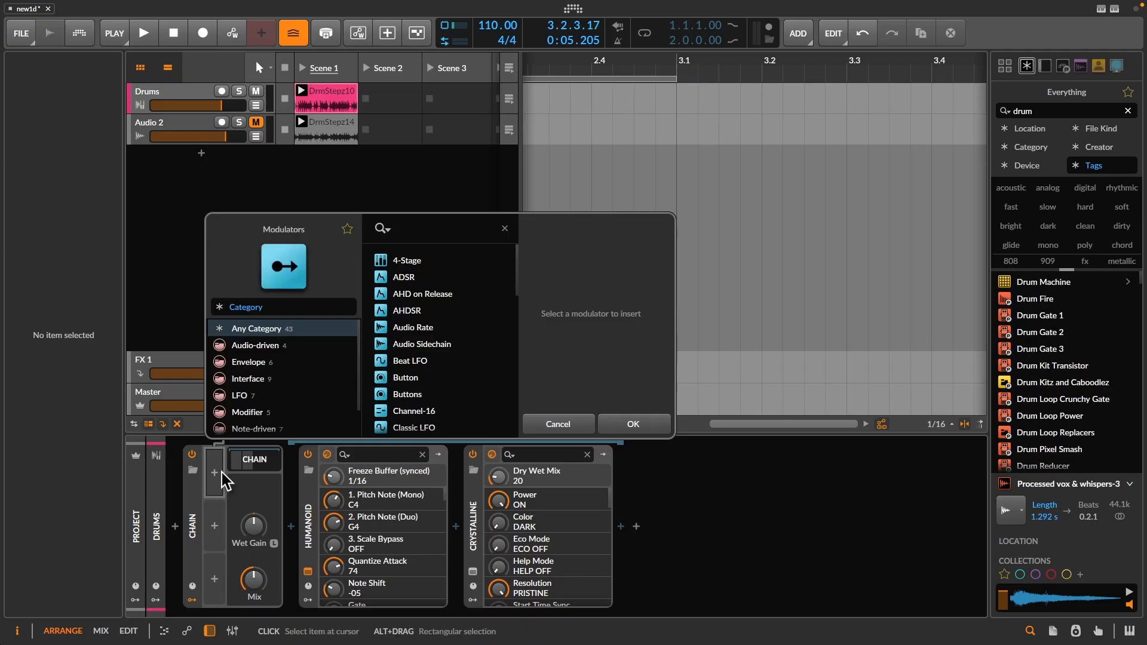
pyautogui.write('bo')
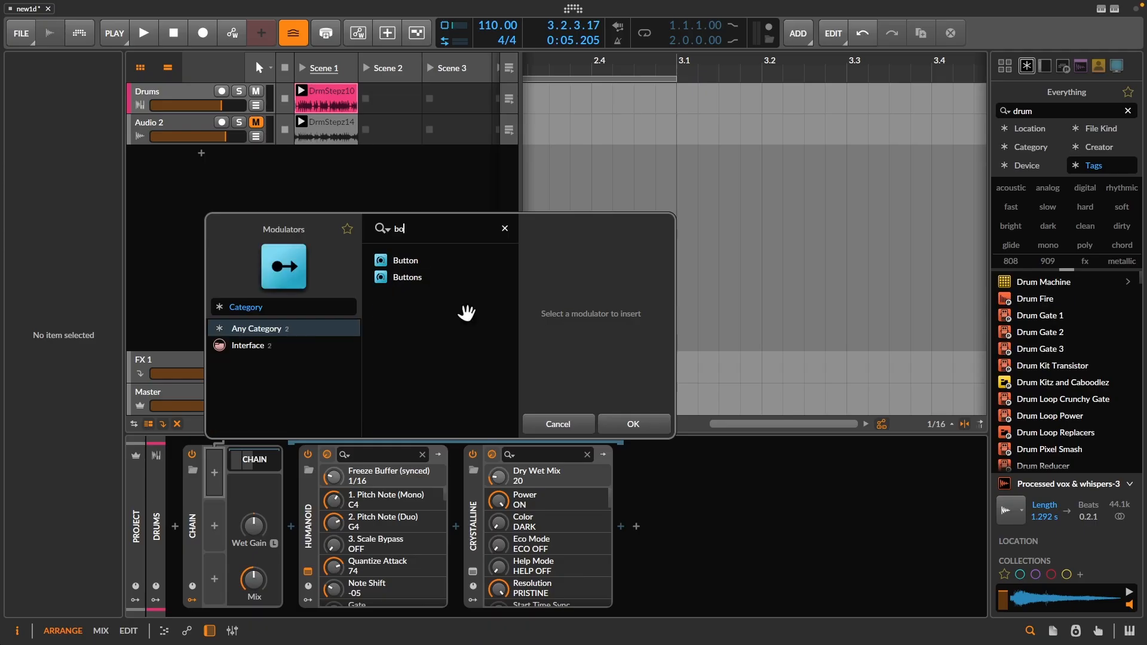
pyautogui.doubleClick(412, 267)
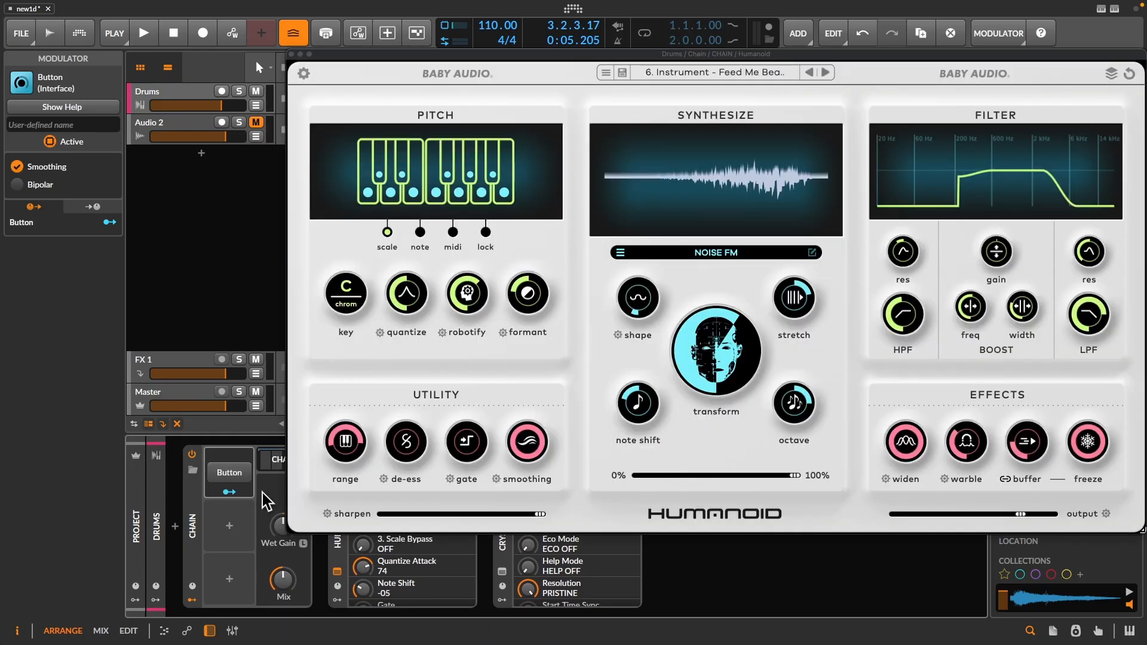
# - Turn off Humanoid's freeze and reposition its window so the Chain's modulator and Humanoid's parameter list are accessible
pyautogui.moveTo(504, 56); pyautogui.dragTo(606, 46)
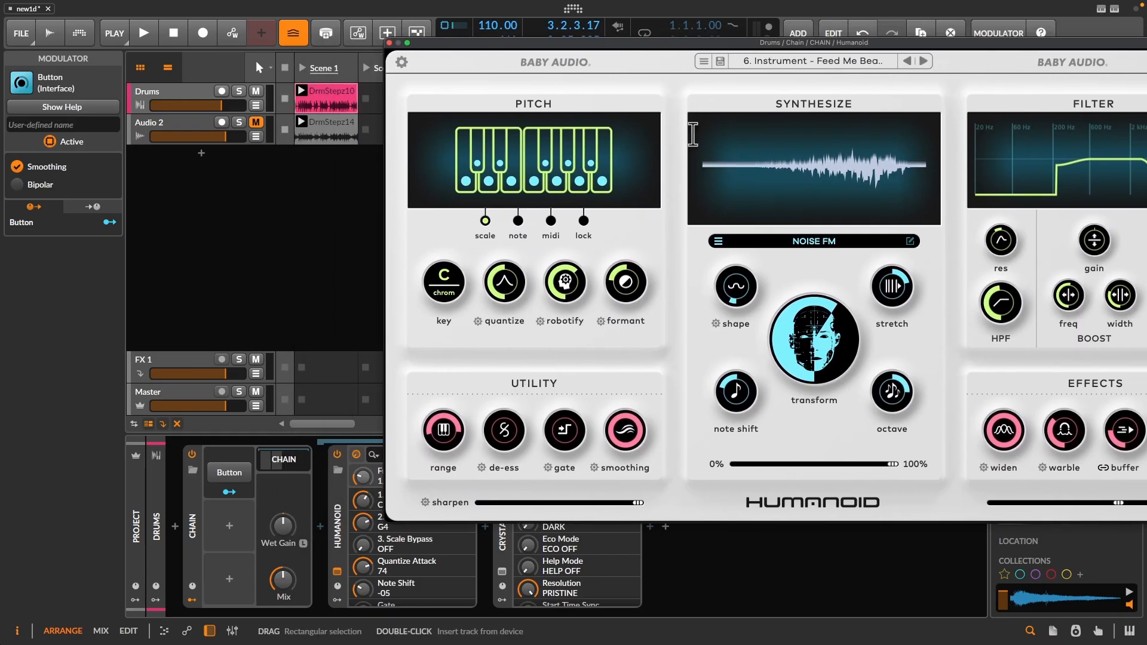
pyautogui.moveTo(715, 48); pyautogui.dragTo(461, 123)
pyautogui.click(936, 507)
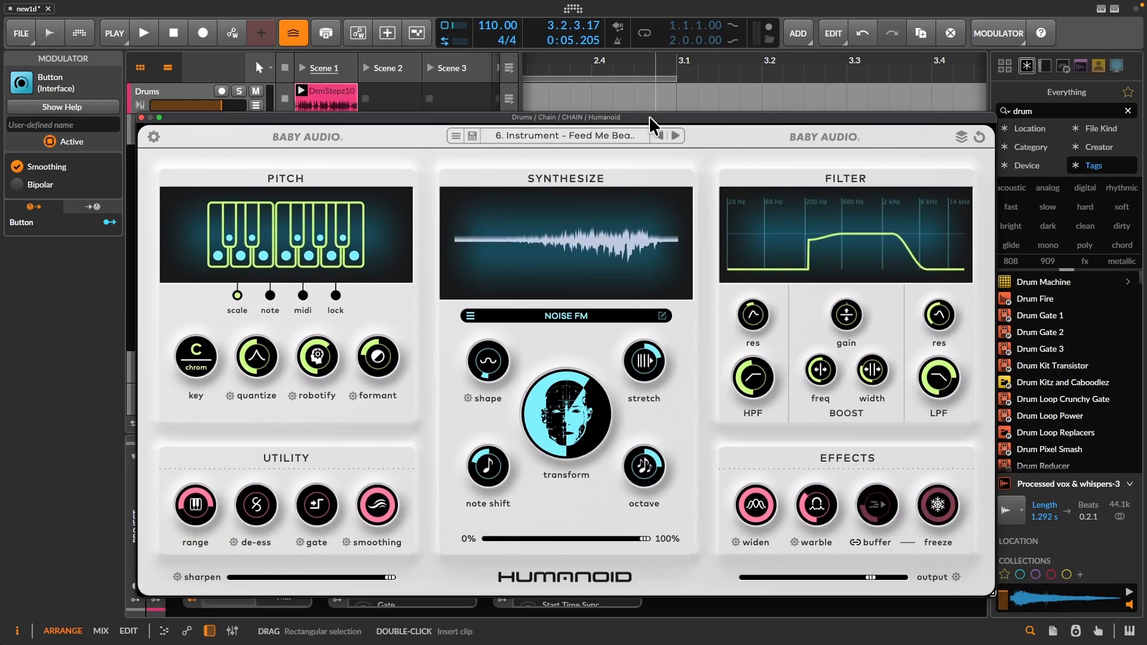
pyautogui.moveTo(636, 116); pyautogui.dragTo(949, 89)
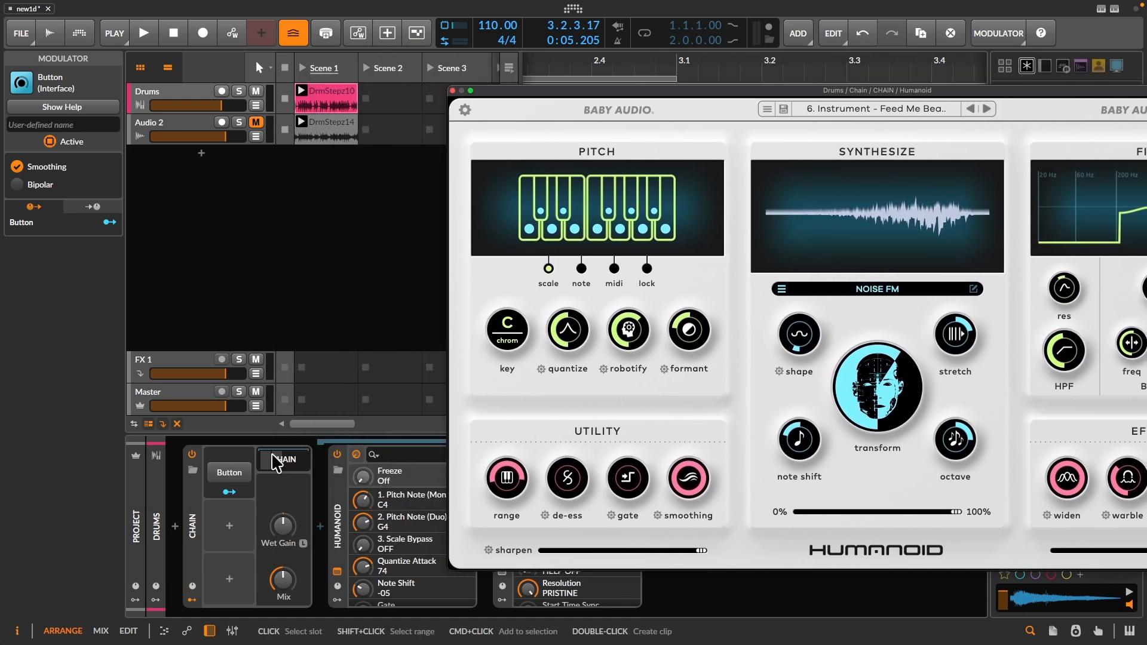
# - Map the Button modulator to Humanoid's Freeze at 1.000 and move the Humanoid window clear of the device chain
pyautogui.click(229, 492)
pyautogui.click(363, 476)
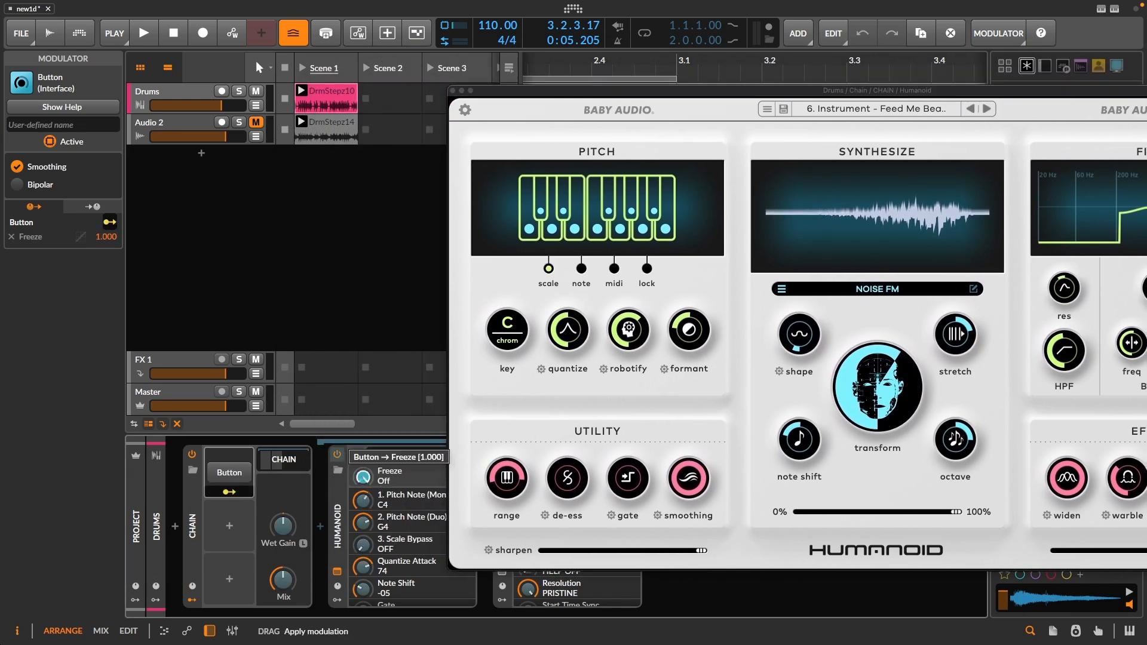
pyautogui.click(228, 491)
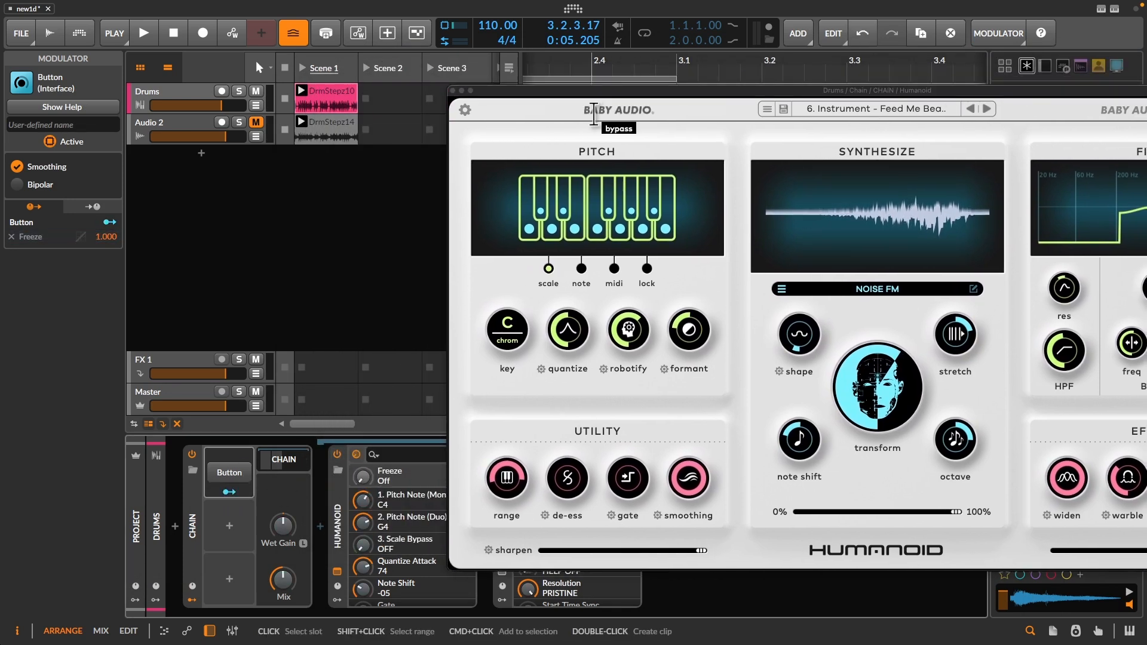
pyautogui.moveTo(572, 90); pyautogui.dragTo(781, 88)
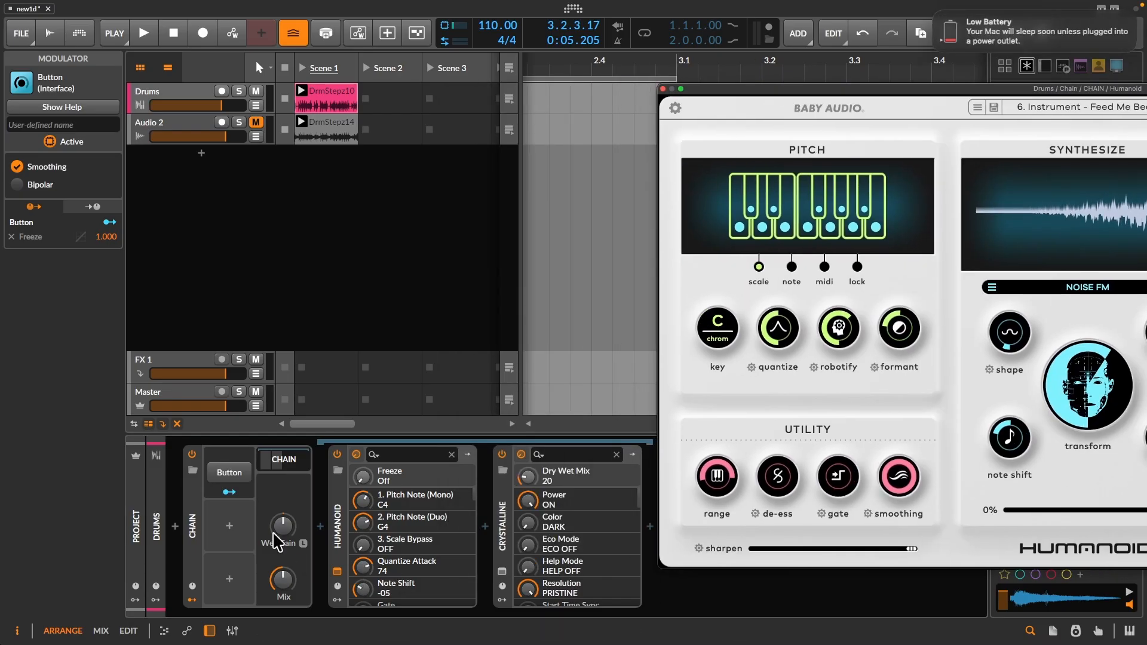
# - Start playback, try the Button modulator and map it to Crystalline's Dry Wet Mix at 0.376
pyautogui.press('space')
pyautogui.click(242, 473)
pyautogui.moveTo(229, 492); pyautogui.dragTo(527, 469)
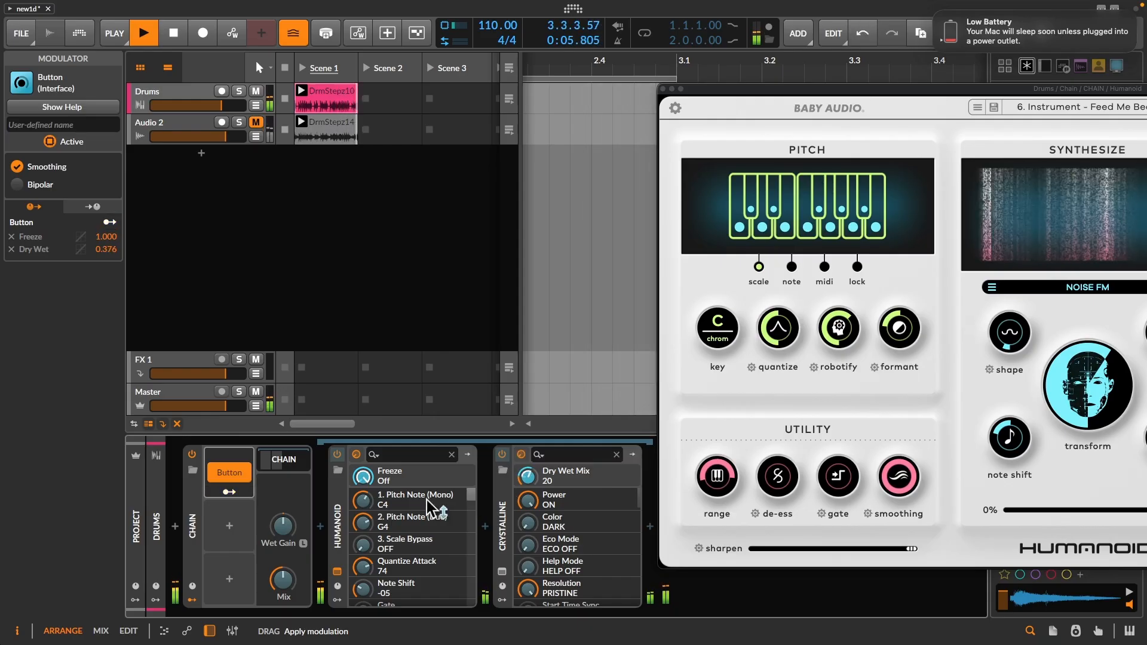
# - Toggle the Button modulator on and off to audition the combined freeze and reverb boost on the drums
pyautogui.click(234, 475)
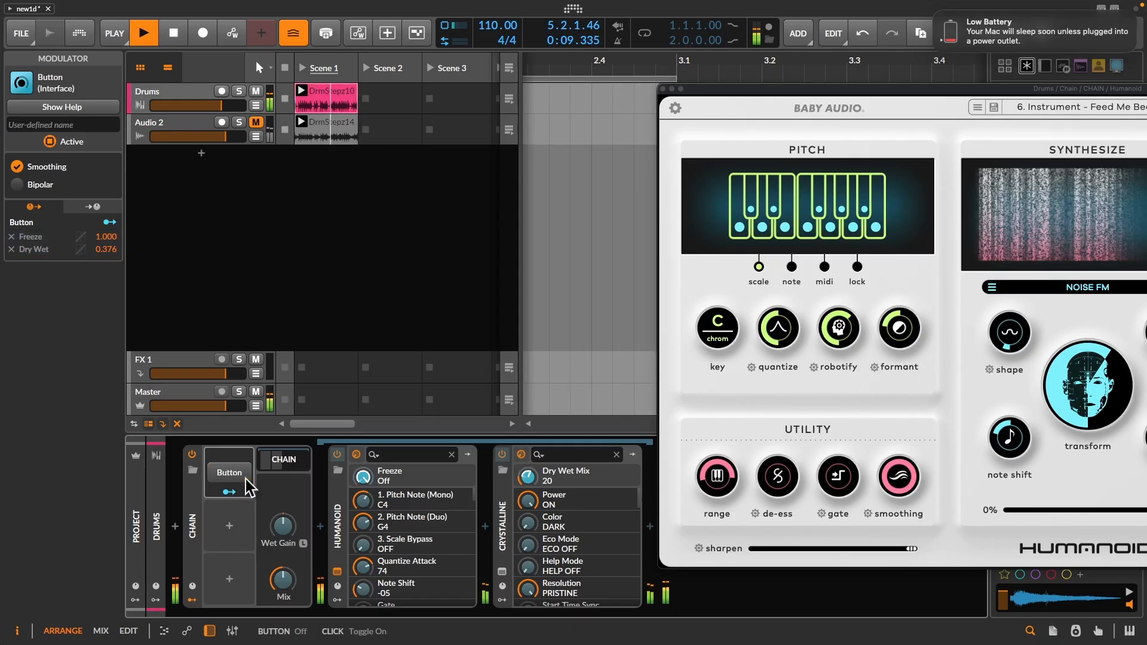
pyautogui.click(222, 478)
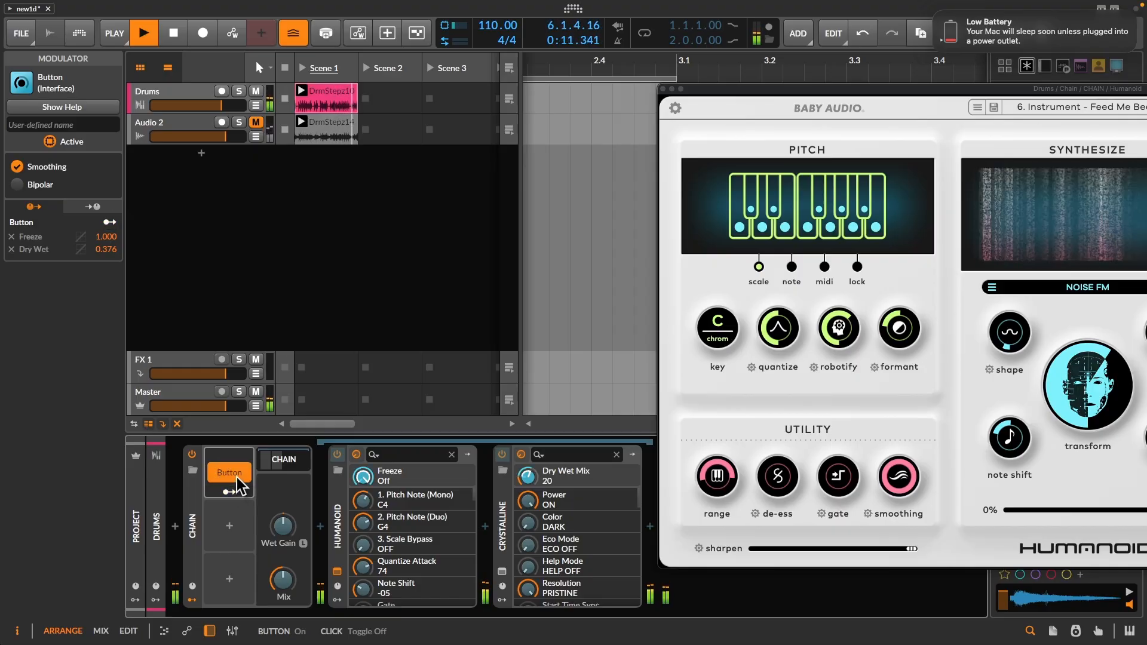
pyautogui.click(233, 475)
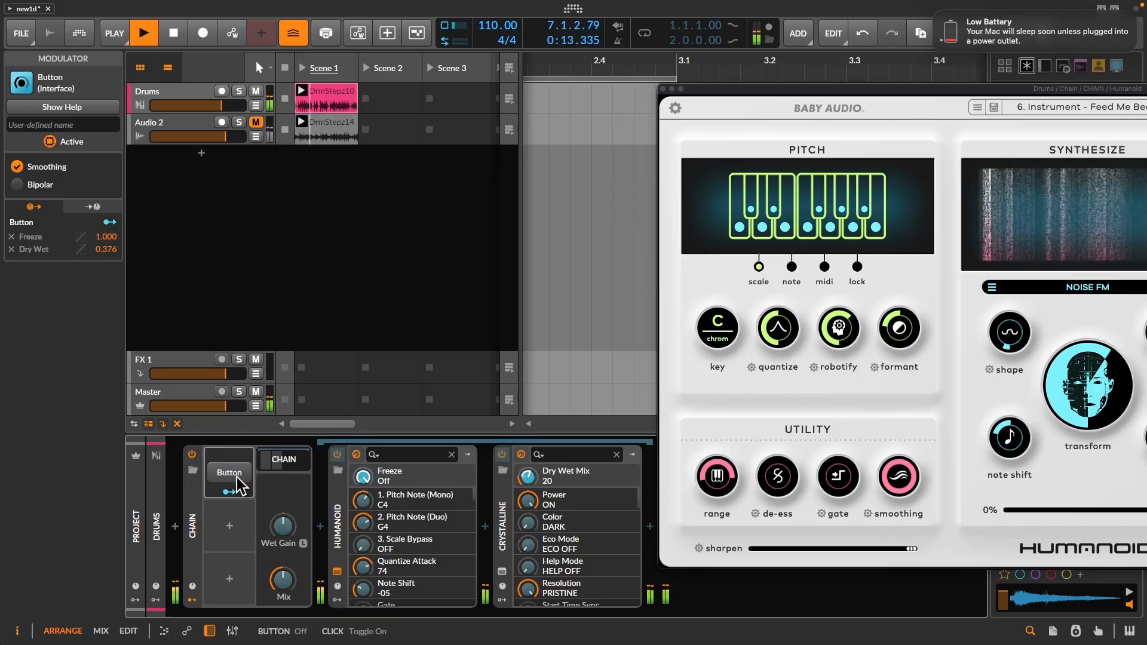
pyautogui.click(237, 478)
# - Set Crystalline's Dry Wet Mix to 19 and reduce the Button's modulation of it to 0.296
pyautogui.moveTo(526, 487); pyautogui.dragTo(526, 491)
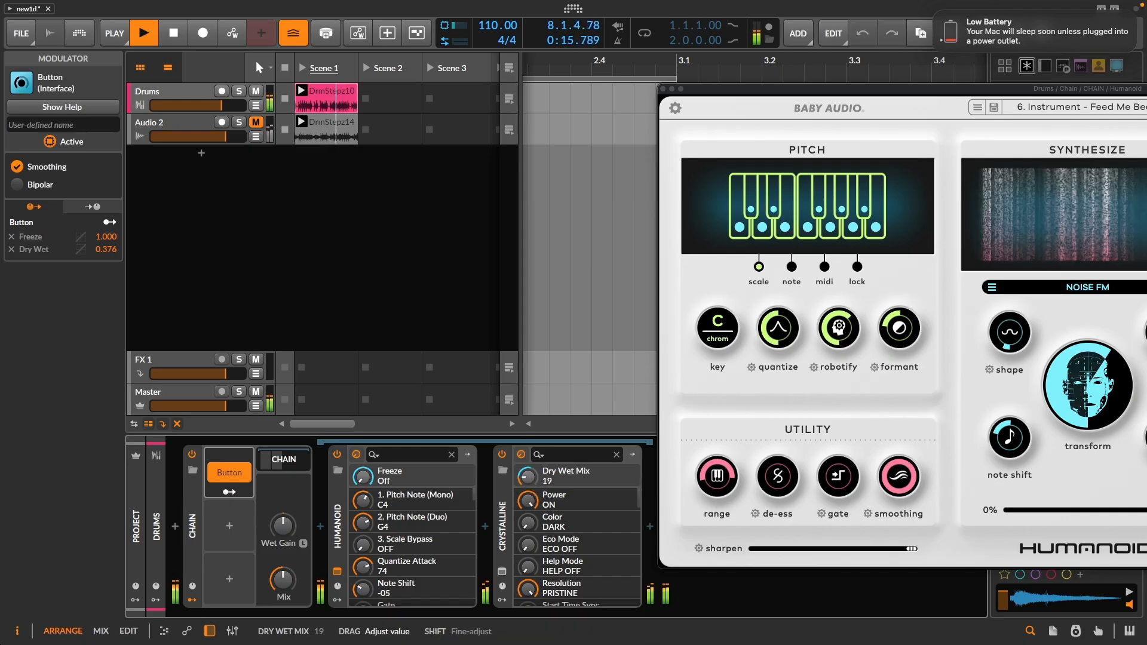
pyautogui.click(229, 491)
pyautogui.moveTo(536, 478); pyautogui.dragTo(536, 481)
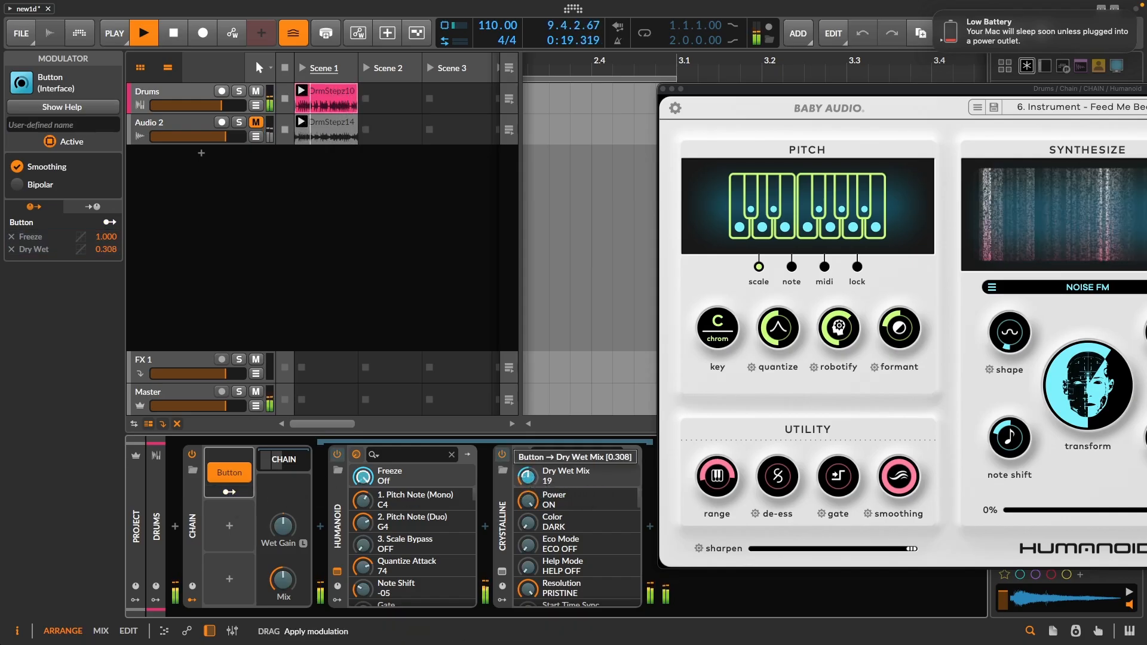
pyautogui.click(226, 491)
# - Audition the reduced reverb modulation by switching the Button modulator on and off during playback
pyautogui.click(237, 472)
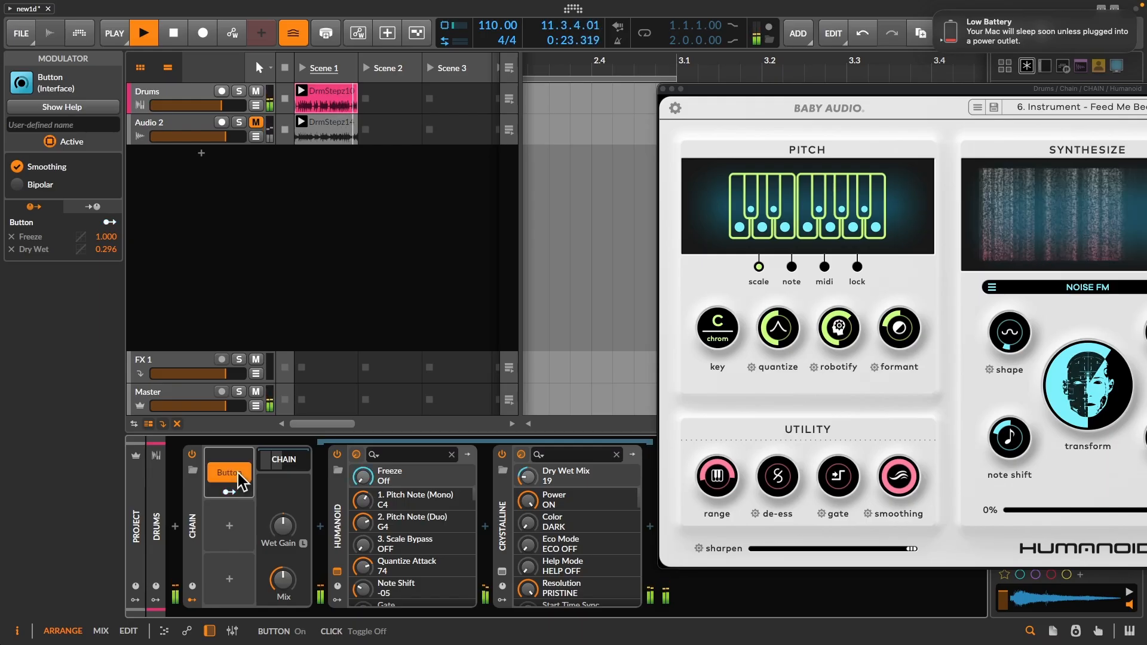
pyautogui.click(238, 473)
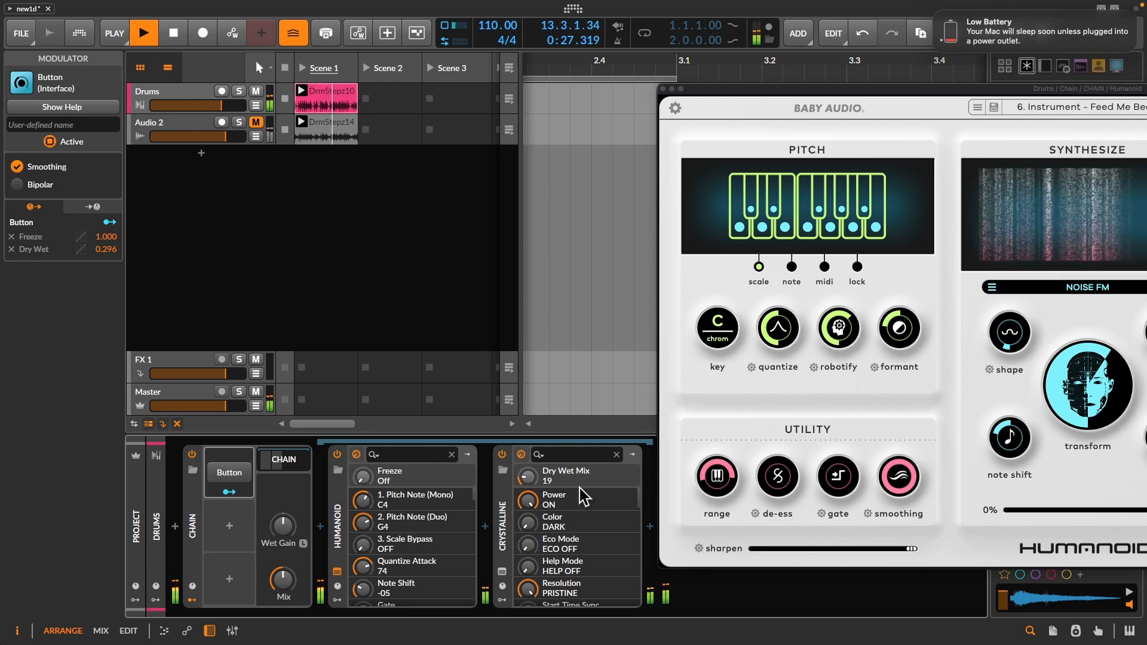
pyautogui.click(235, 474)
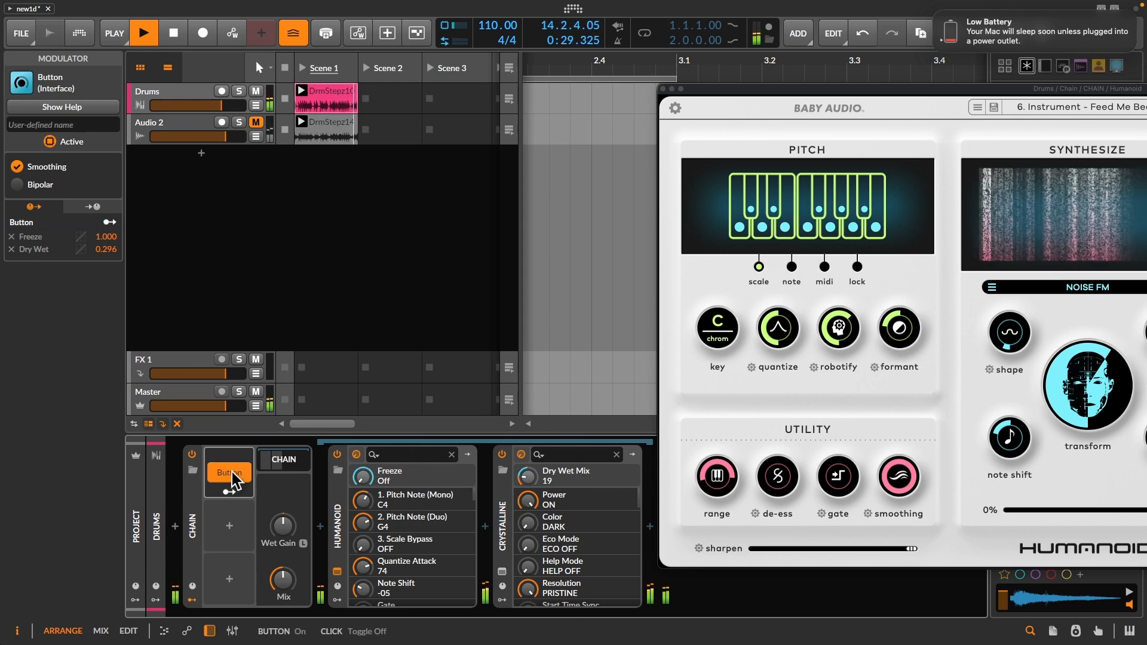
pyautogui.click(235, 475)
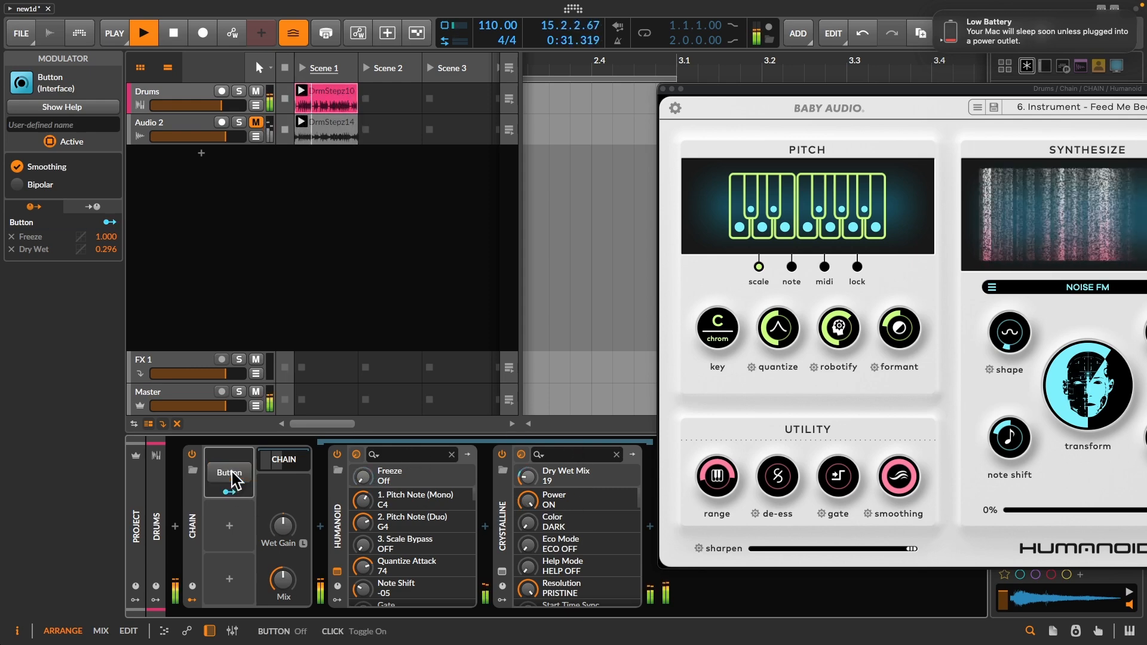
# - Add a Random modulator to the Chain and map it to Humanoid's synced Freeze Buffer at 0.452
pyautogui.click(239, 512)
pyautogui.write('ra')
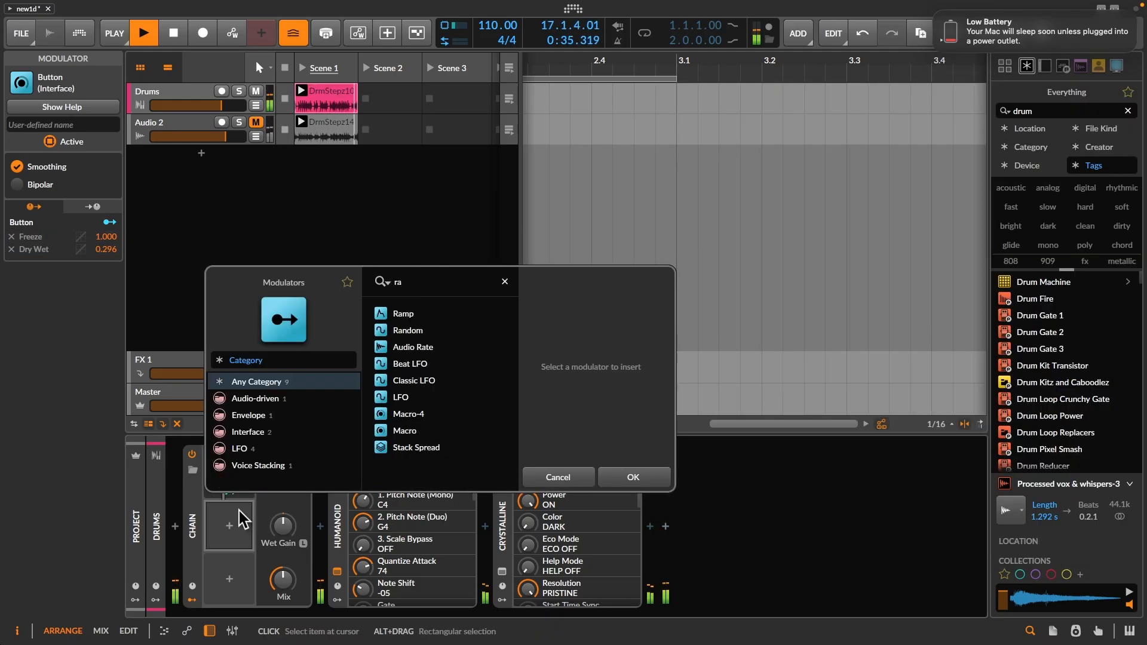
pyautogui.doubleClick(432, 329)
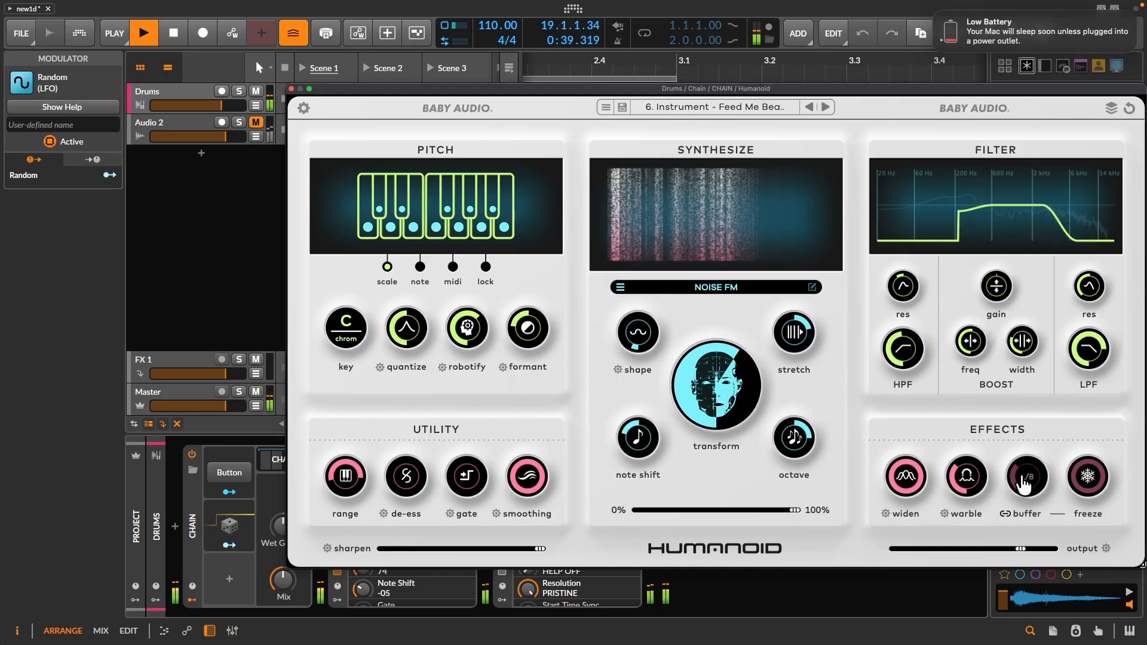
pyautogui.moveTo(458, 88); pyautogui.dragTo(726, 96)
pyautogui.click(229, 545)
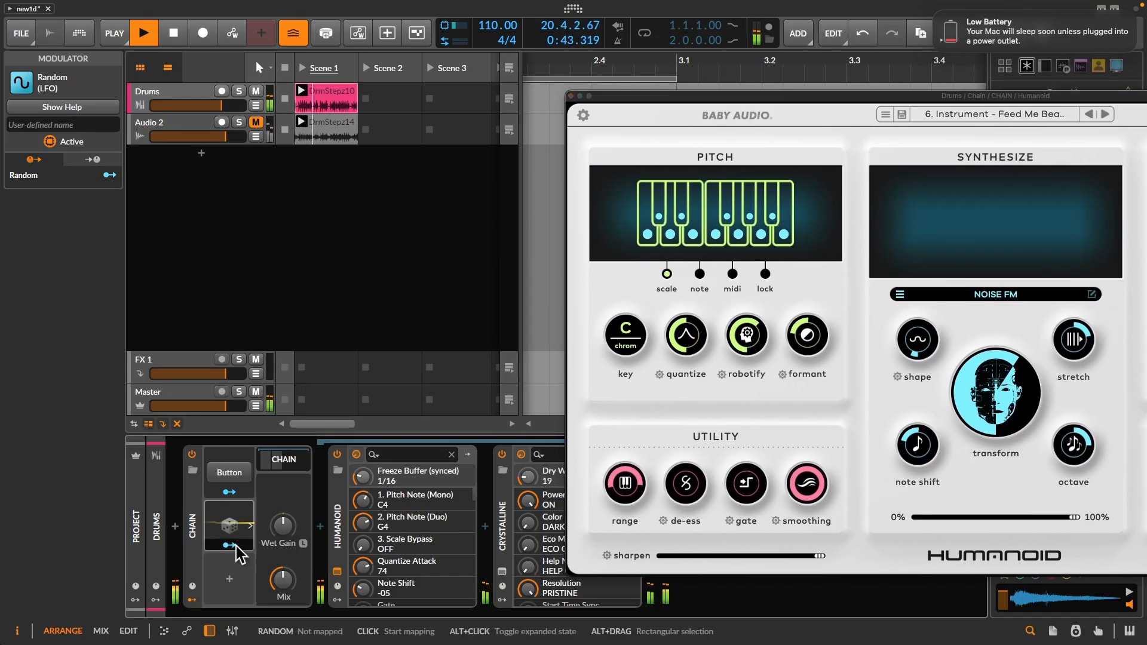
pyautogui.moveTo(362, 476); pyautogui.dragTo(362, 456)
pyautogui.click(228, 545)
# - Set the Random modulator's trigger to Sync and make its output bipolar
pyautogui.click(250, 526)
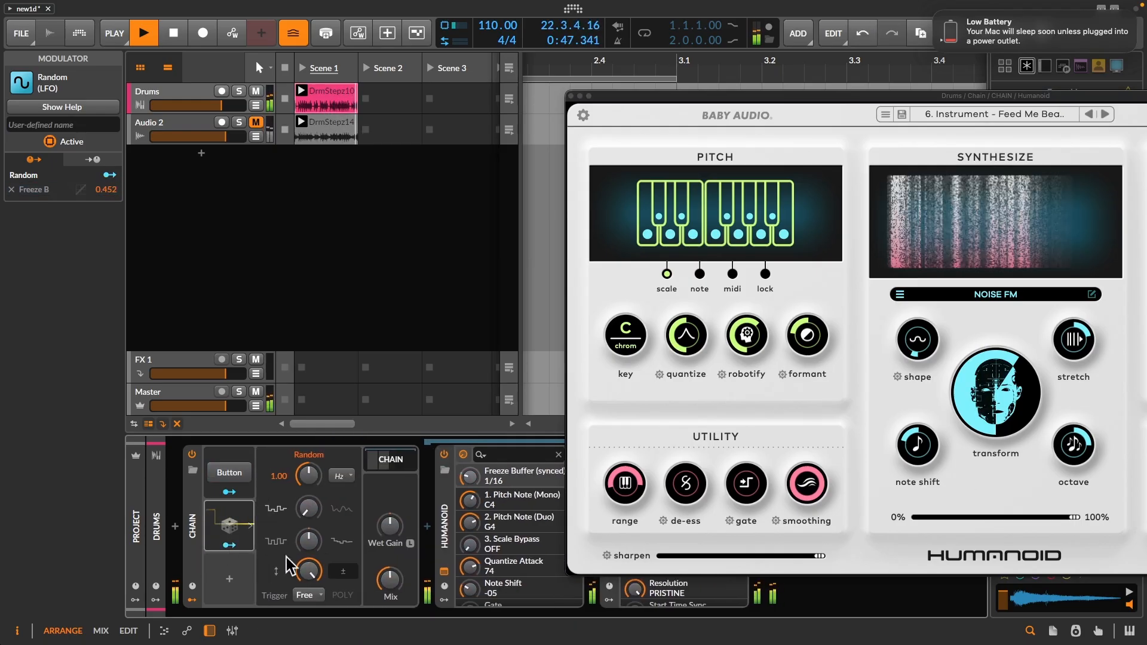
pyautogui.click(307, 595)
pyautogui.click(276, 593)
pyautogui.click(307, 596)
pyautogui.click(316, 579)
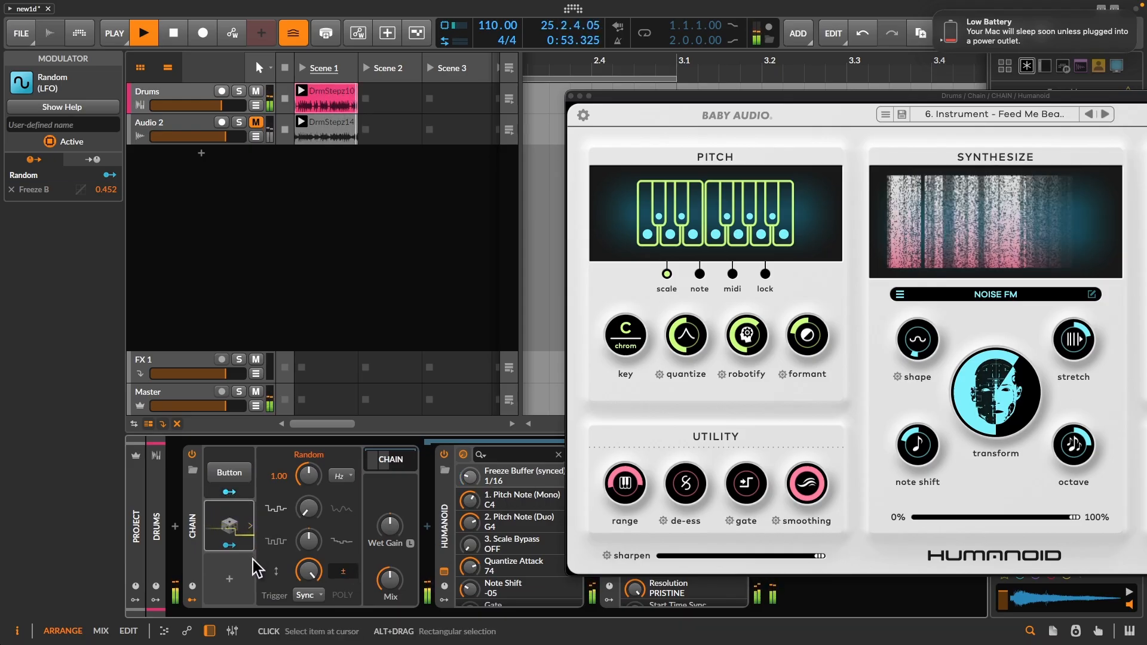
# - Map the Random modulator to the Button modulator at 1.000
pyautogui.click(229, 545)
pyautogui.click(238, 475)
pyautogui.click(229, 545)
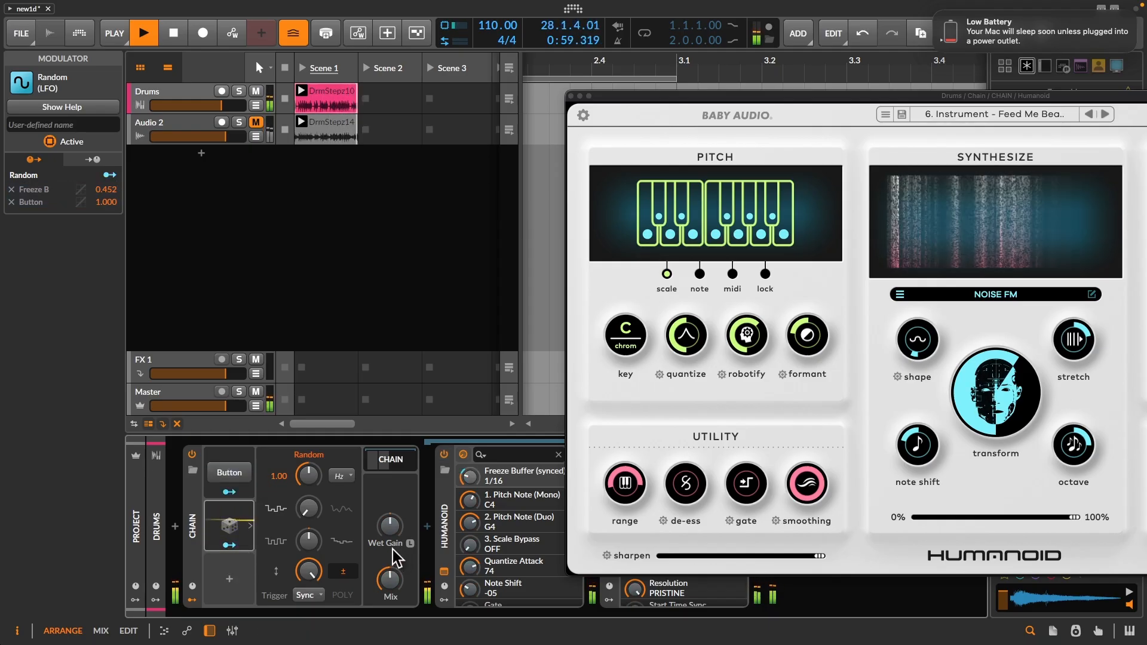
pyautogui.click(228, 584)
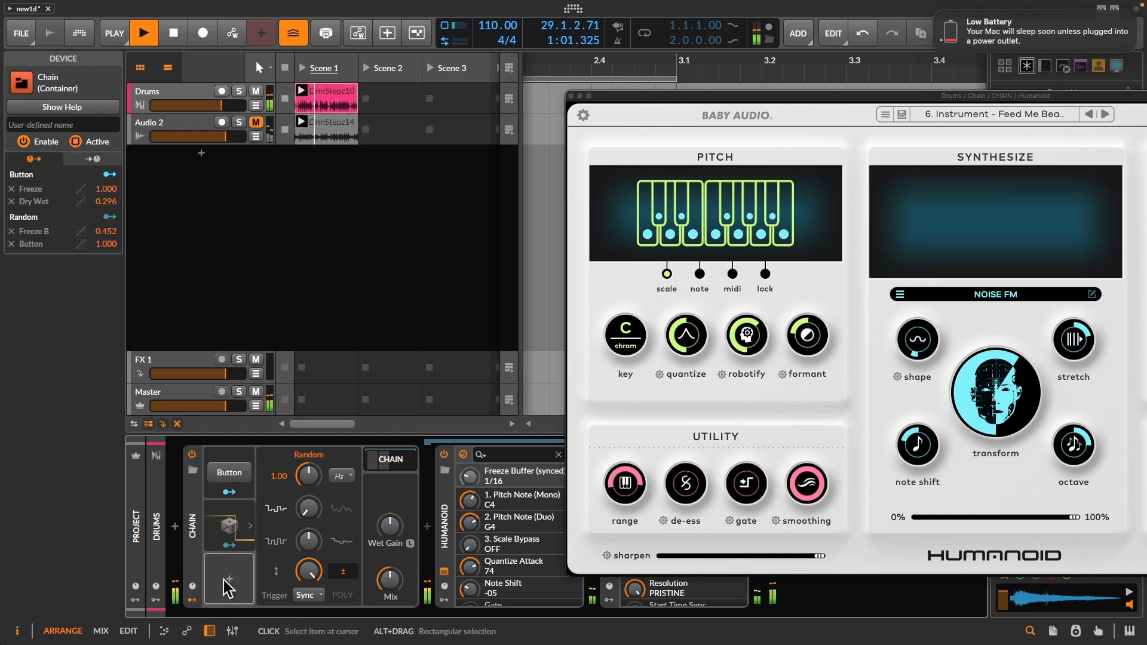
pyautogui.click(235, 584)
pyautogui.write('ste')
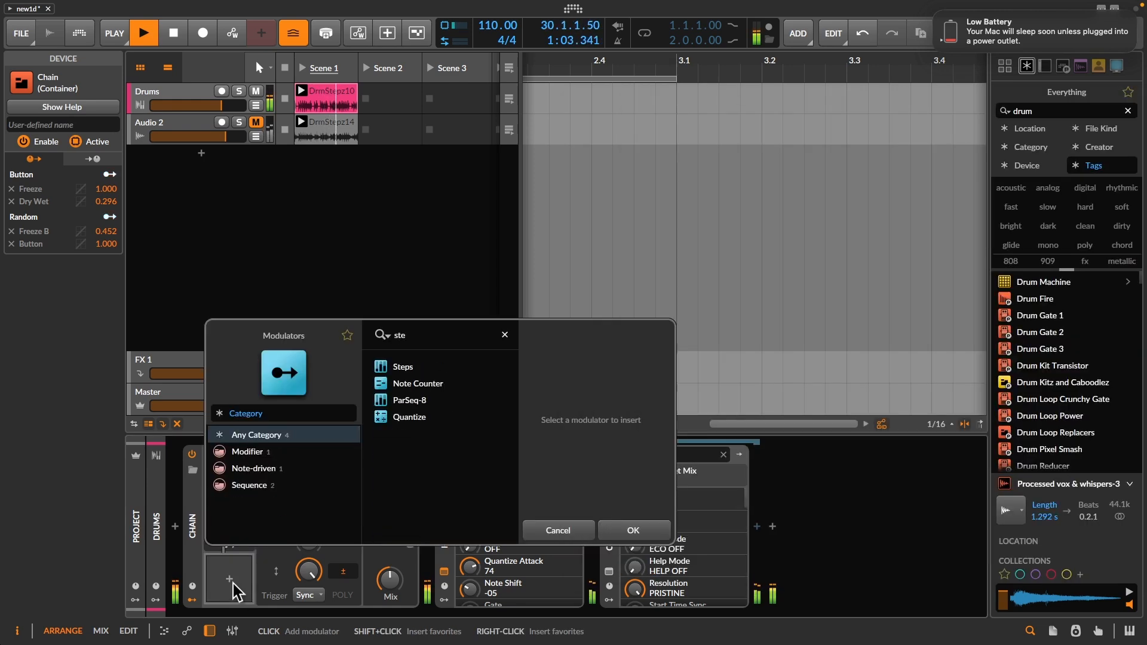
pyautogui.press('Escape')
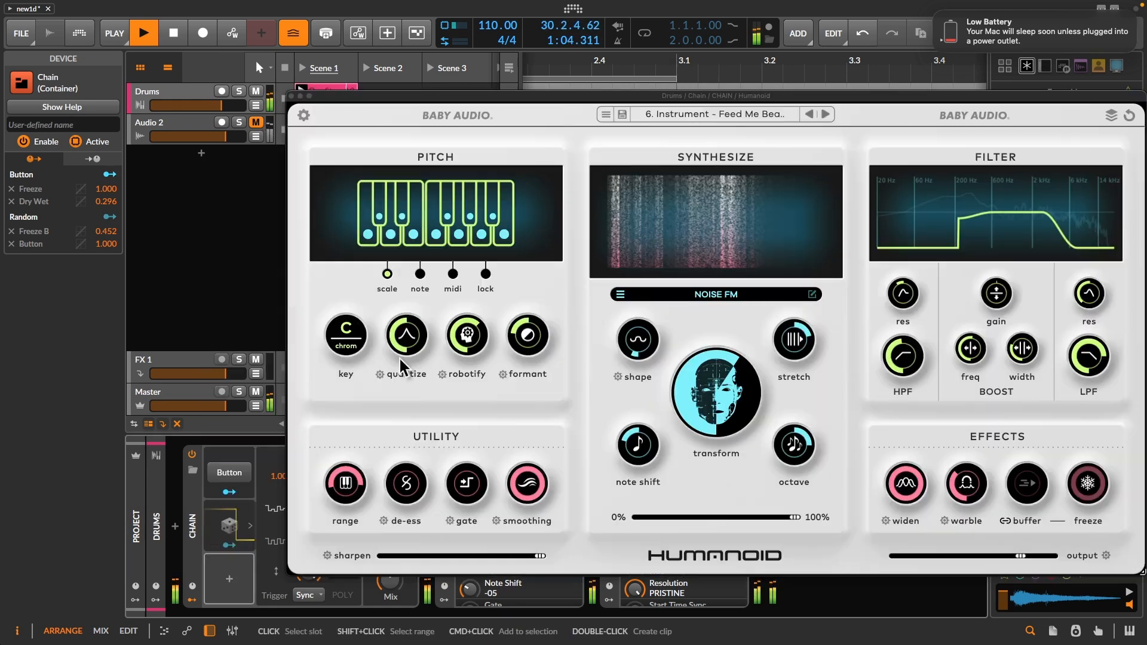
# - Remove the Random modulator's Freeze Buffer mapping and move the Humanoid window off the device chain
pyautogui.click(242, 512)
pyautogui.click(11, 189)
pyautogui.moveTo(436, 92); pyautogui.dragTo(687, 93)
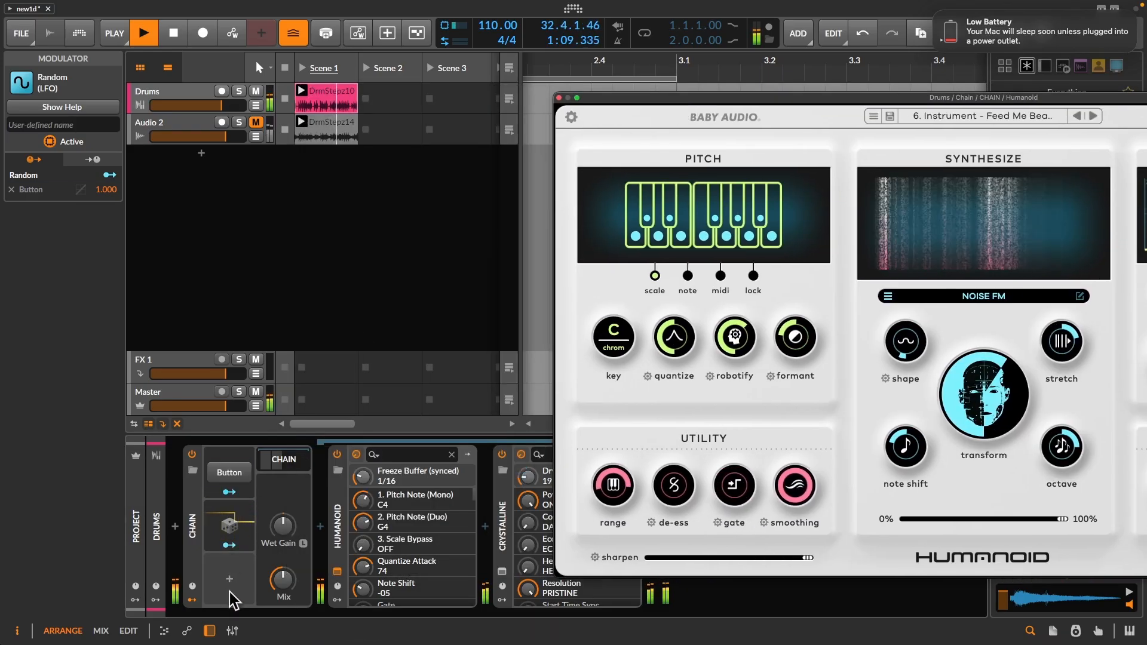
# - Add a Steps modulator to the Chain and map it to the Button modulator at 1.000
pyautogui.click(230, 588)
pyautogui.write('ste')
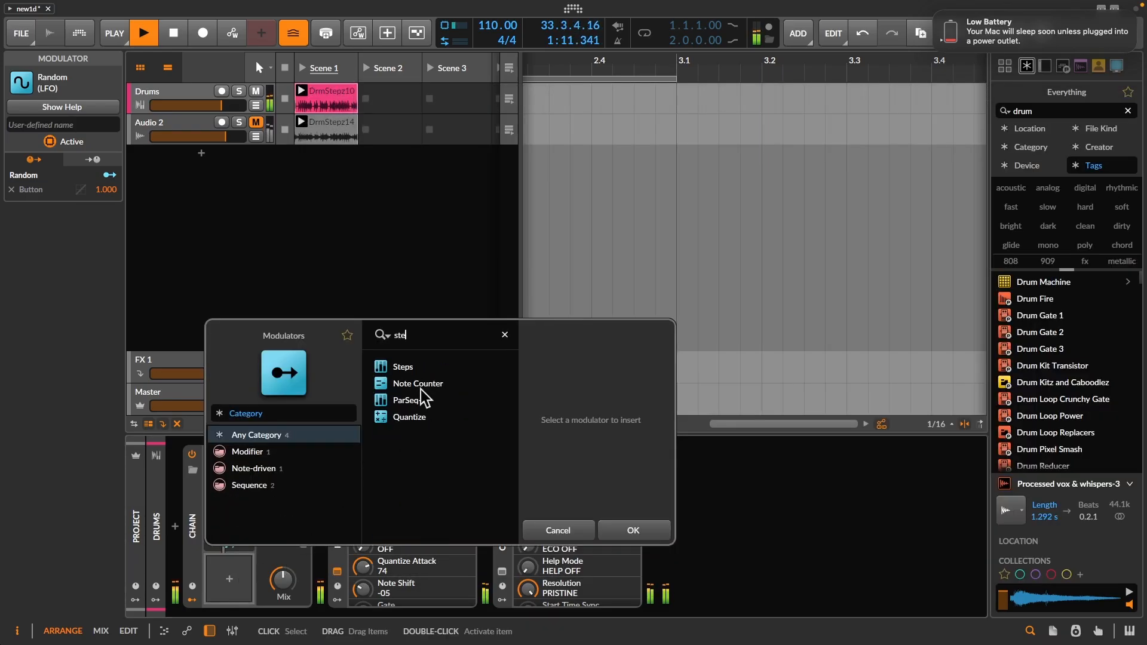
pyautogui.doubleClick(406, 365)
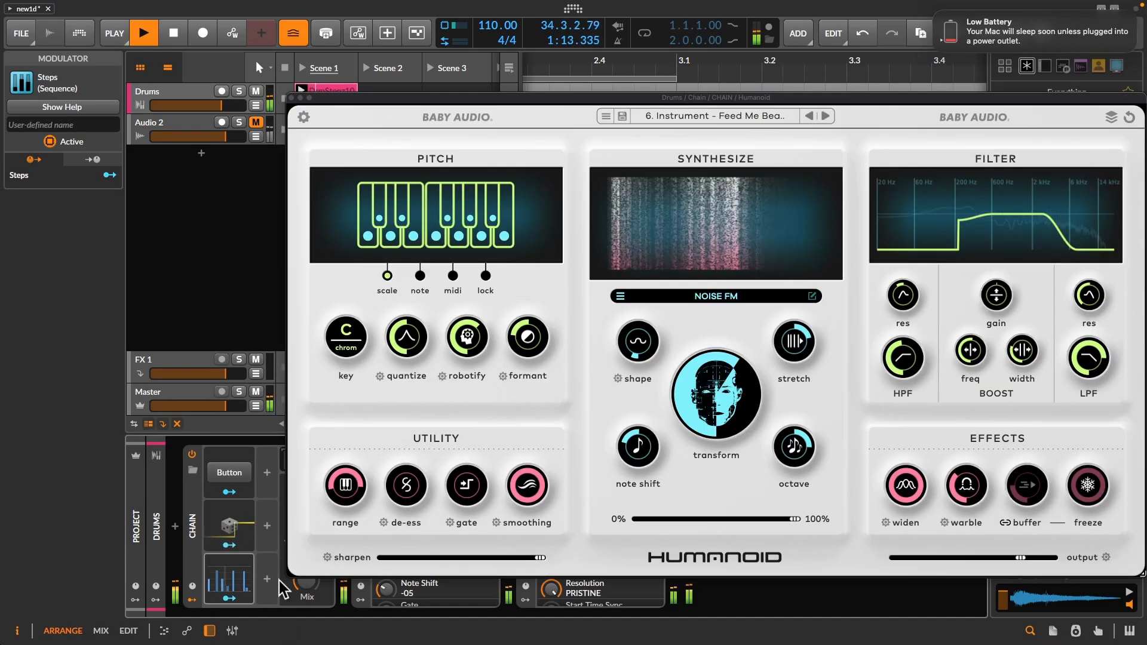
pyautogui.click(228, 599)
pyautogui.moveTo(242, 477); pyautogui.dragTo(242, 442)
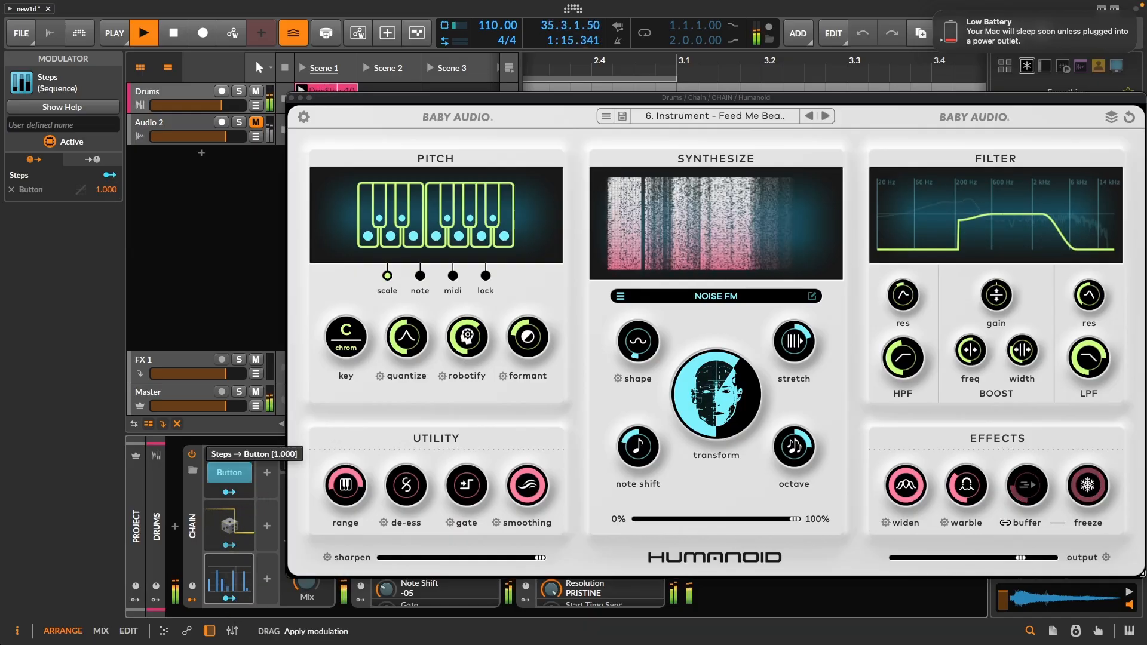
# - Uncover Humanoid's parameter list and map the Random modulator to its synced Freeze Buffer at 0.436
pyautogui.click(229, 525)
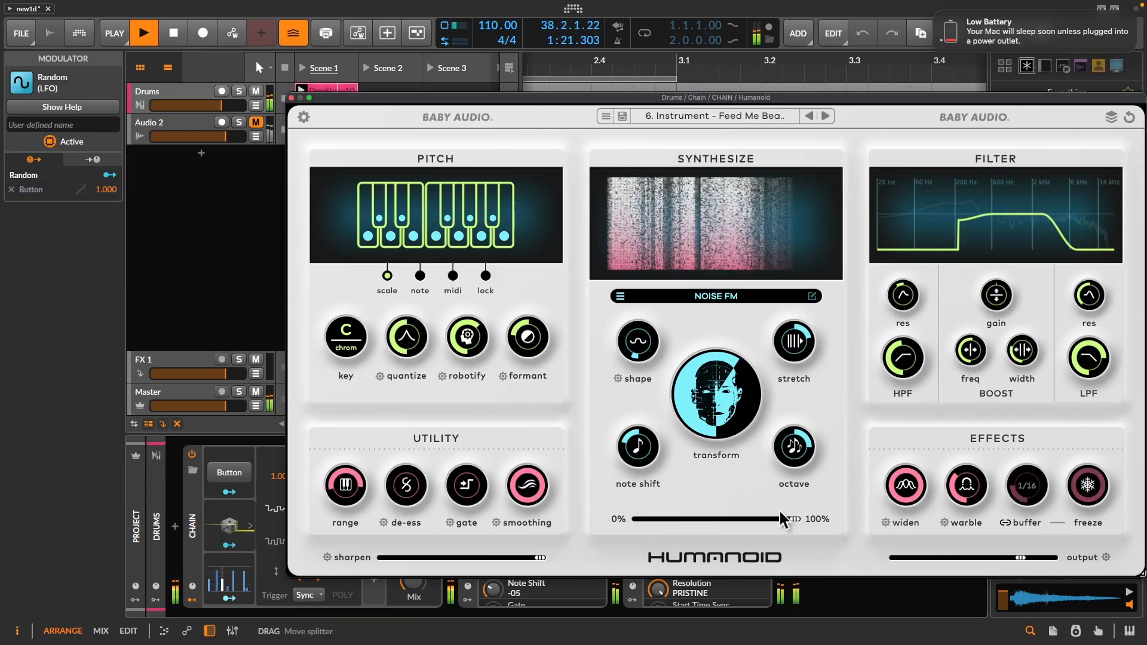
pyautogui.moveTo(446, 97); pyautogui.dragTo(702, 81)
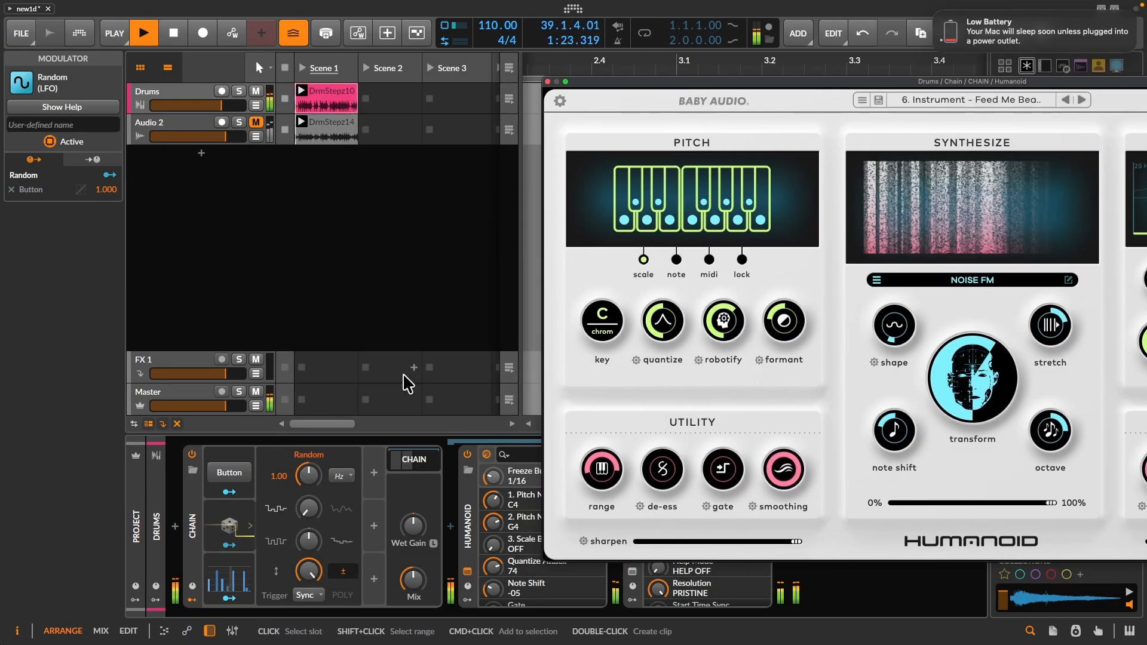
pyautogui.click(223, 546)
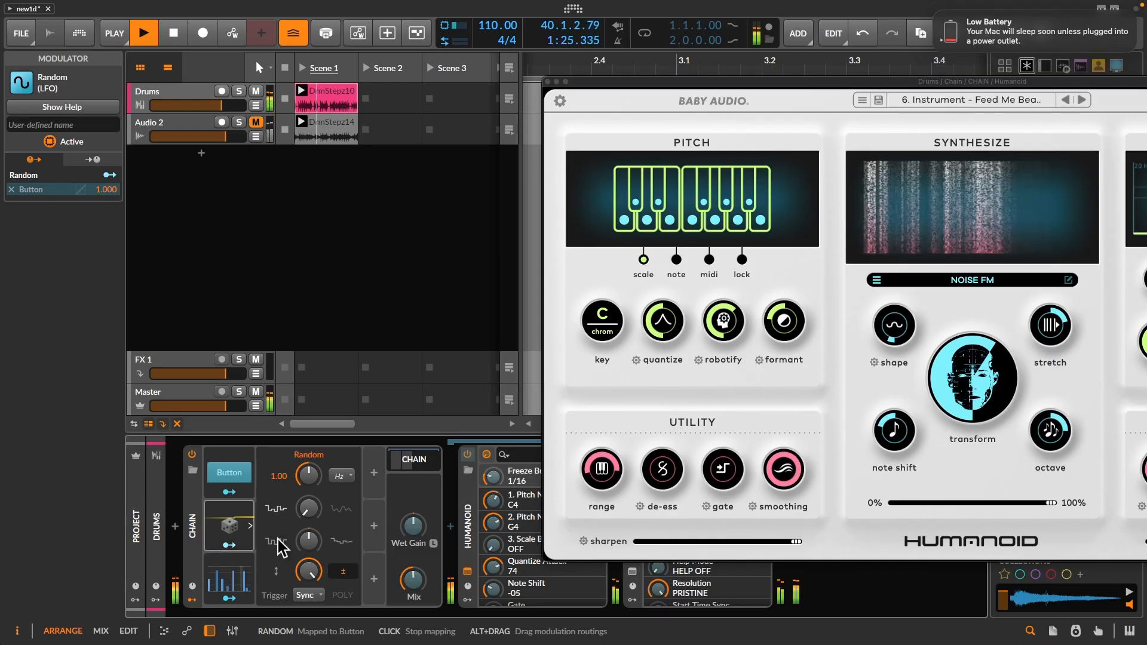
pyautogui.moveTo(493, 482); pyautogui.dragTo(494, 469)
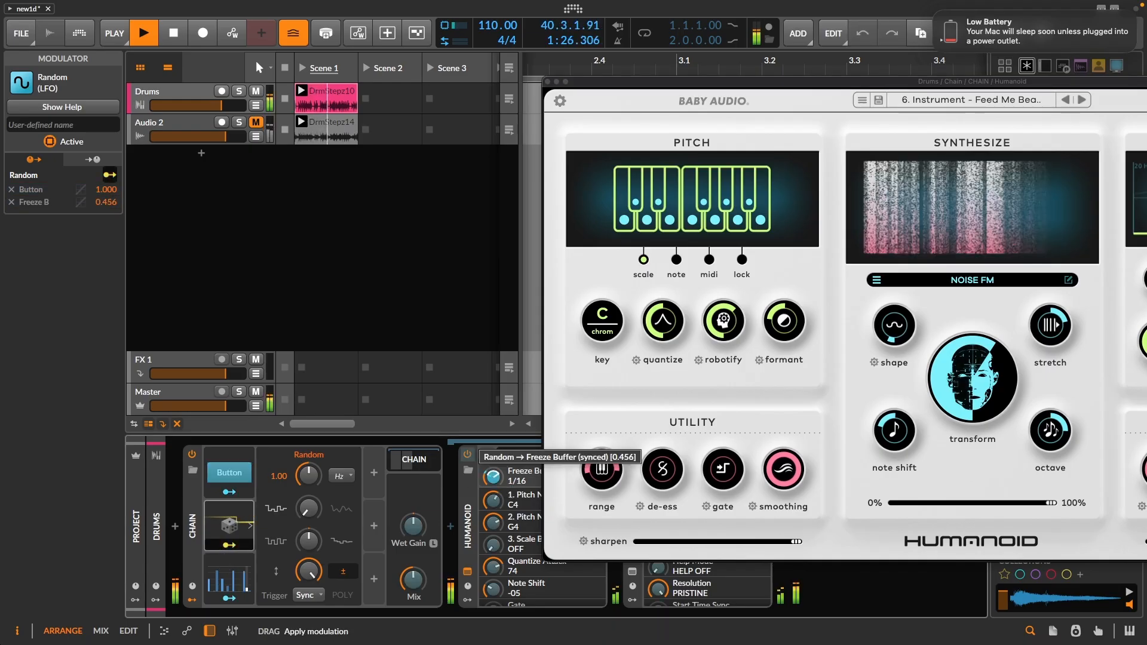
pyautogui.click(231, 544)
# - Toggle the Button modulator, then remove the Random modulator's mapping to it
pyautogui.click(232, 475)
pyautogui.click(232, 474)
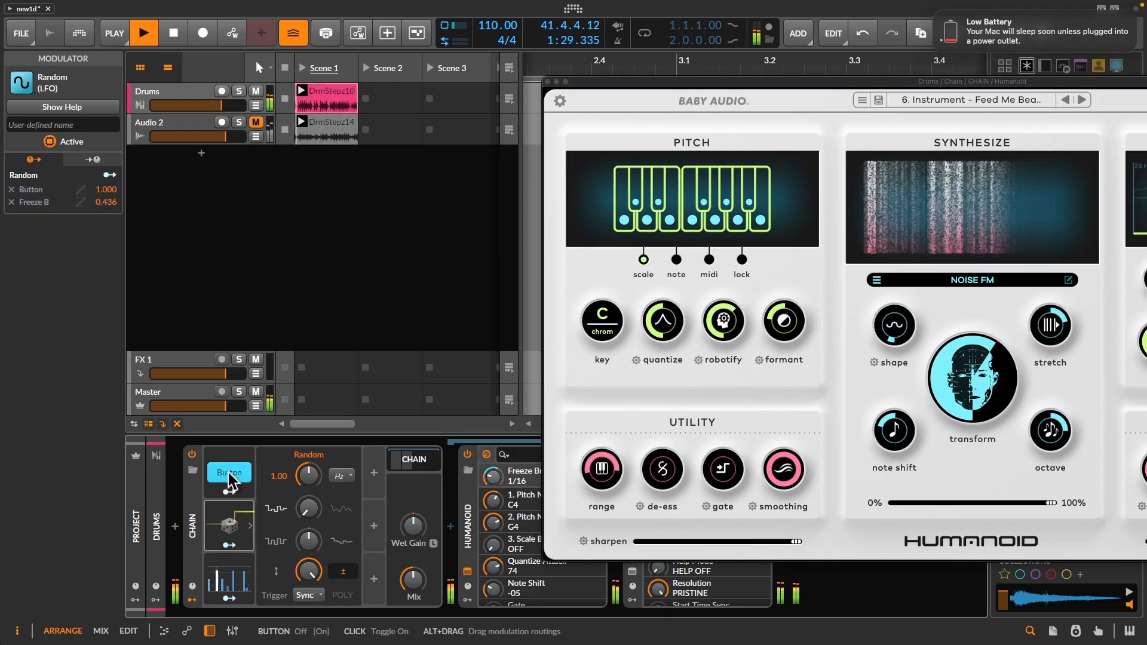
pyautogui.click(230, 519)
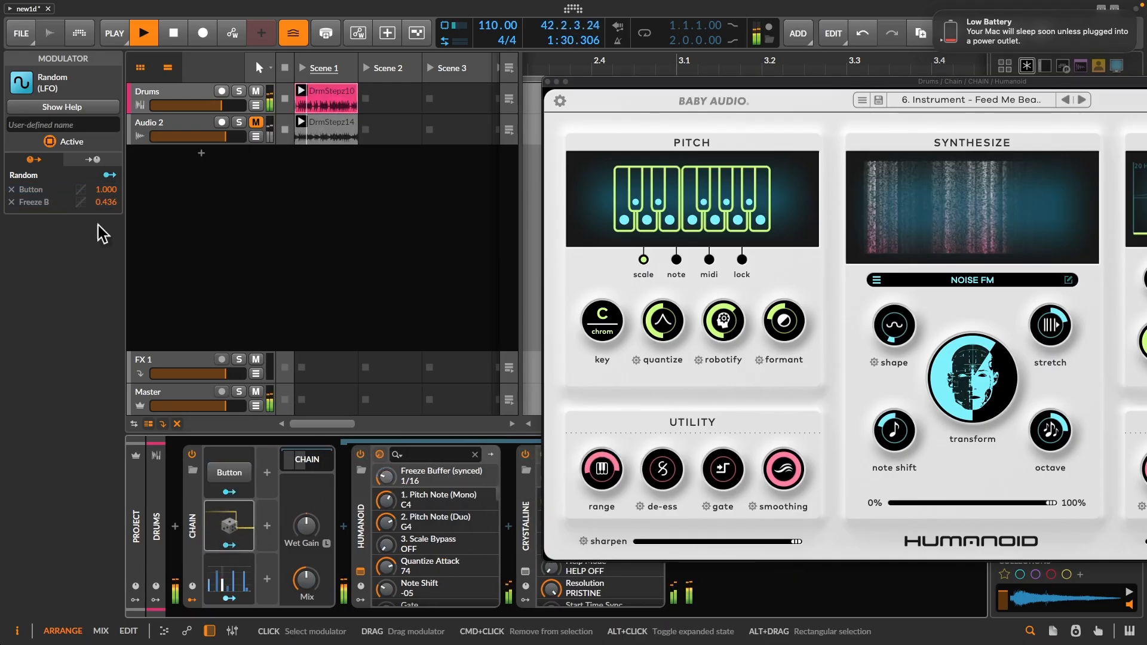
pyautogui.click(11, 190)
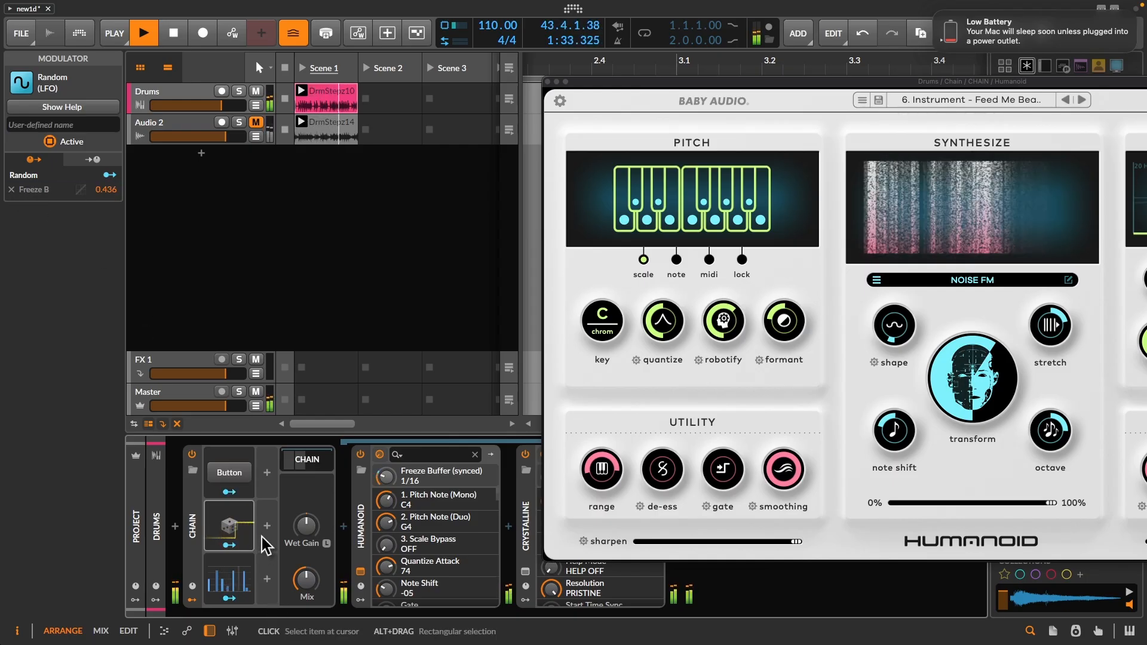
# - Draw a sparse pattern of raised steps in the 16-step Steps modulator and collapse its editor
pyautogui.doubleClick(237, 578)
pyautogui.moveTo(321, 517)
pyautogui.mouseDown()
pyautogui.moveTo(448, 524)
pyautogui.moveTo(396, 537)
pyautogui.moveTo(310, 530)
pyautogui.moveTo(338, 475)
pyautogui.mouseUp()
pyautogui.moveTo(454, 532); pyautogui.dragTo(466, 532)
pyautogui.click(430, 476)
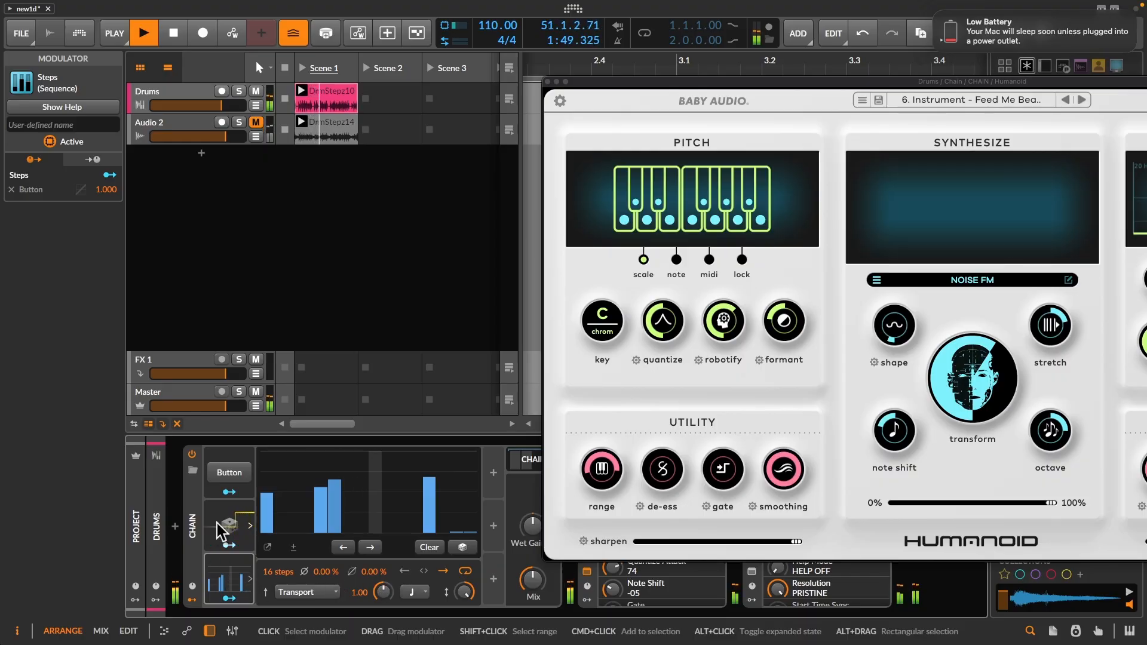
pyautogui.click(233, 579)
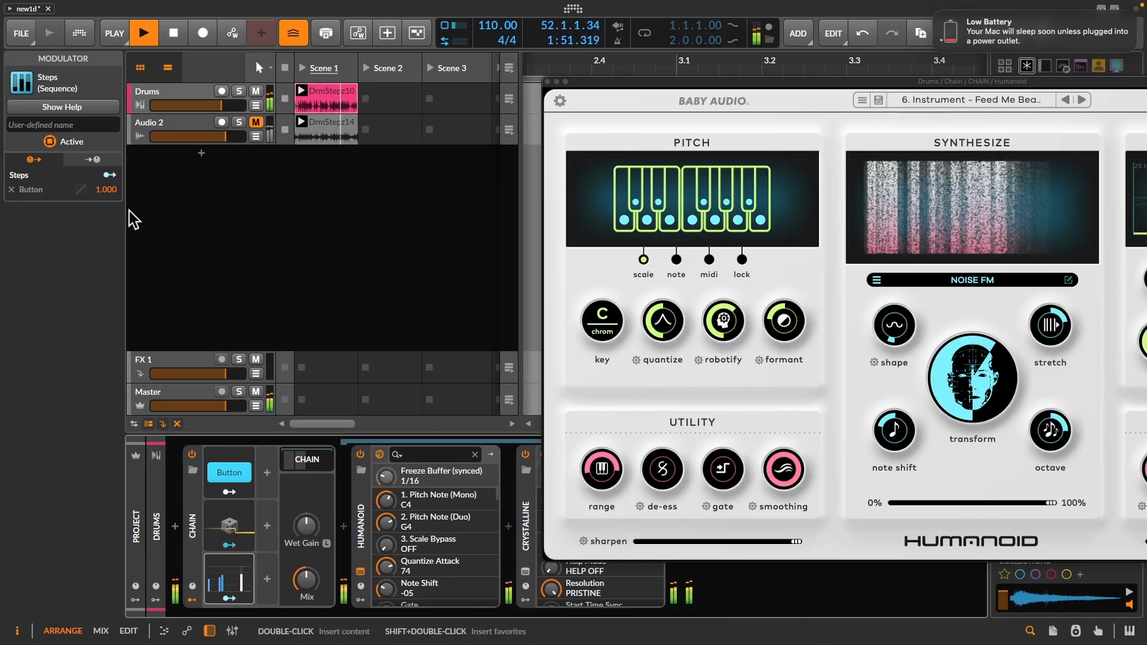
# - Deactivate the Steps modulator, toggle the Button modulator by hand during playback, and stop playback
pyautogui.click(232, 573)
pyautogui.click(49, 141)
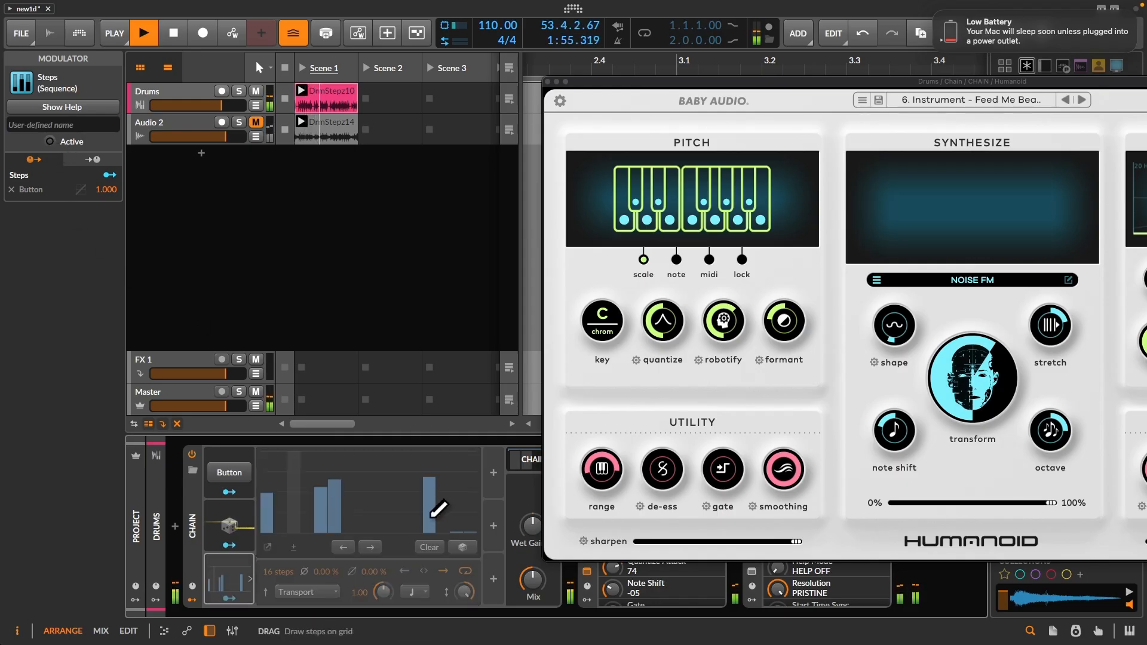
pyautogui.click(229, 472)
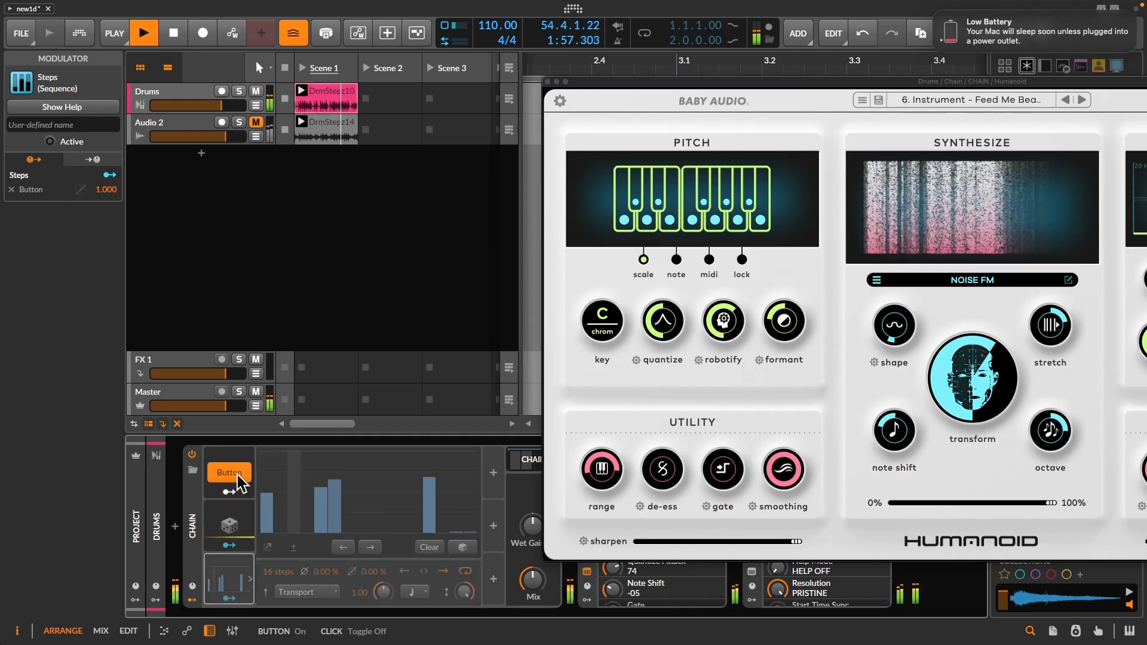
pyautogui.click(234, 473)
pyautogui.press('space')
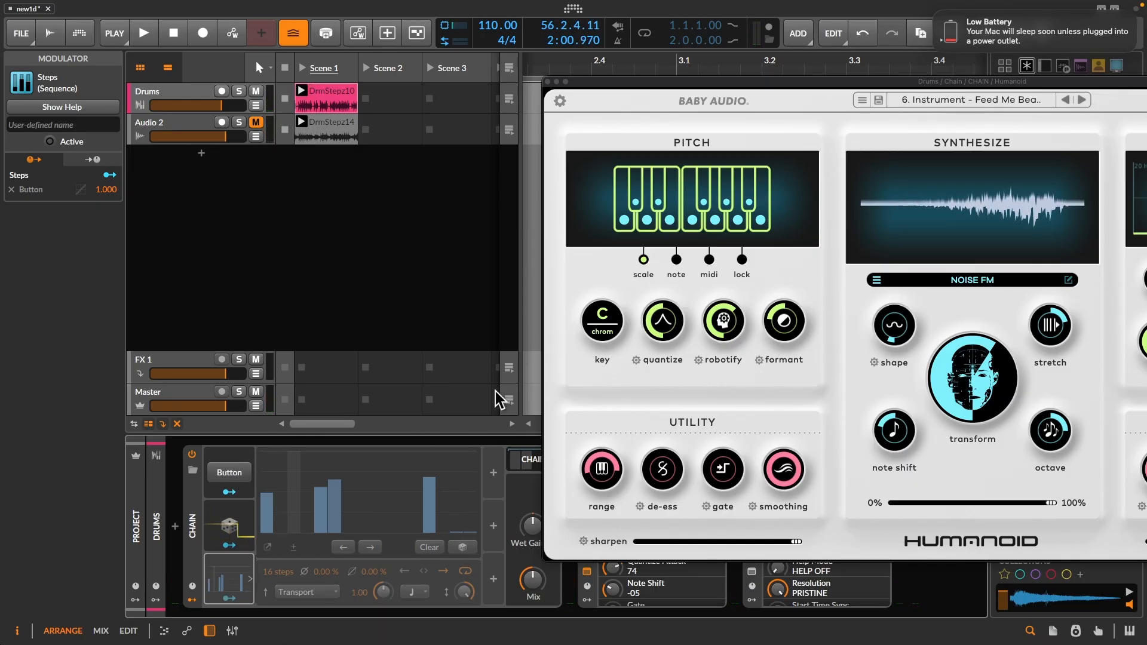
pyautogui.click(242, 474)
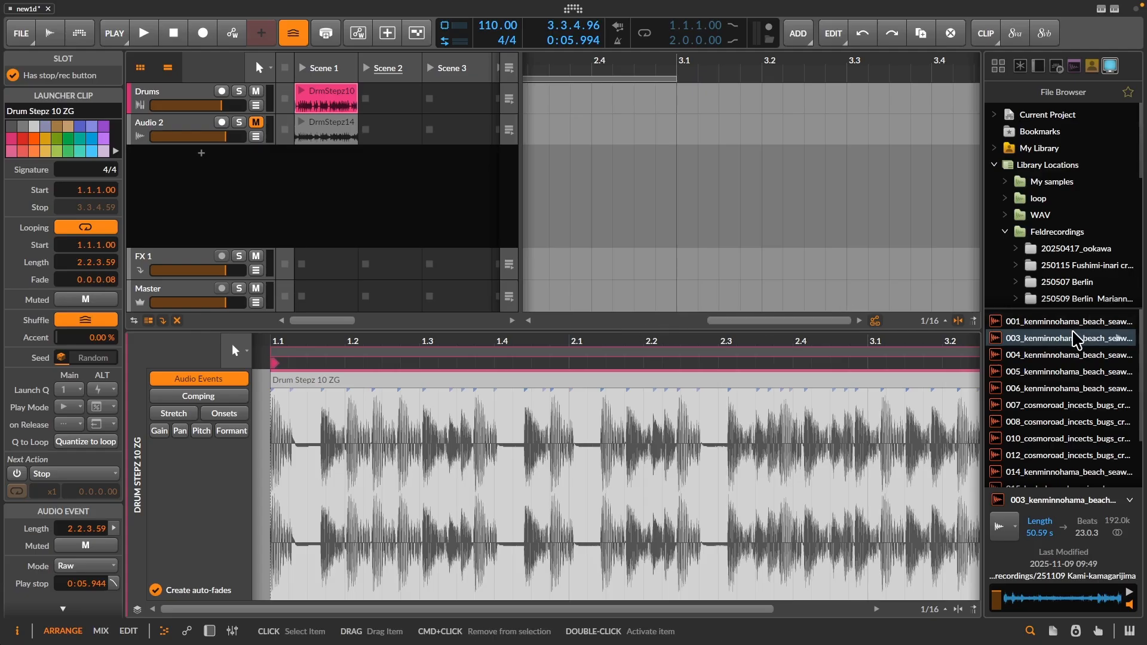
# - Preview the beach field recordings and place 004_kenminnohama_beach_seawave_littlerain_setouchi.WAV on a new audio track in Scene 2
pyautogui.scroll(-1, 1062, 346)
pyautogui.click(1056, 330)
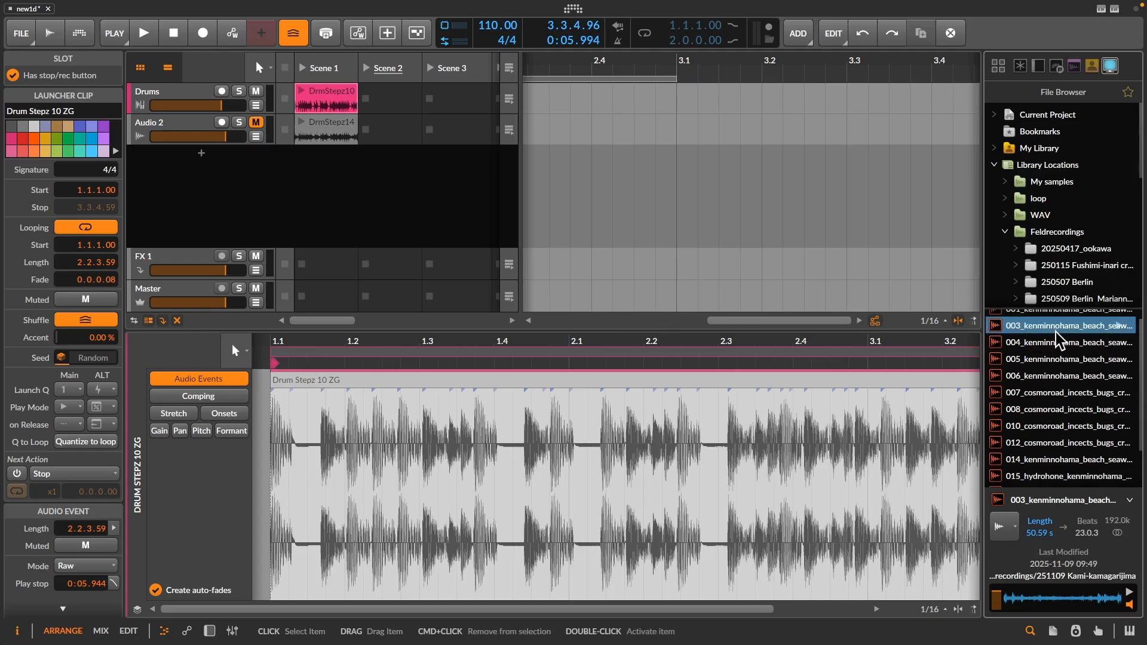
pyautogui.scroll(1, 1054, 339)
pyautogui.click(1039, 353)
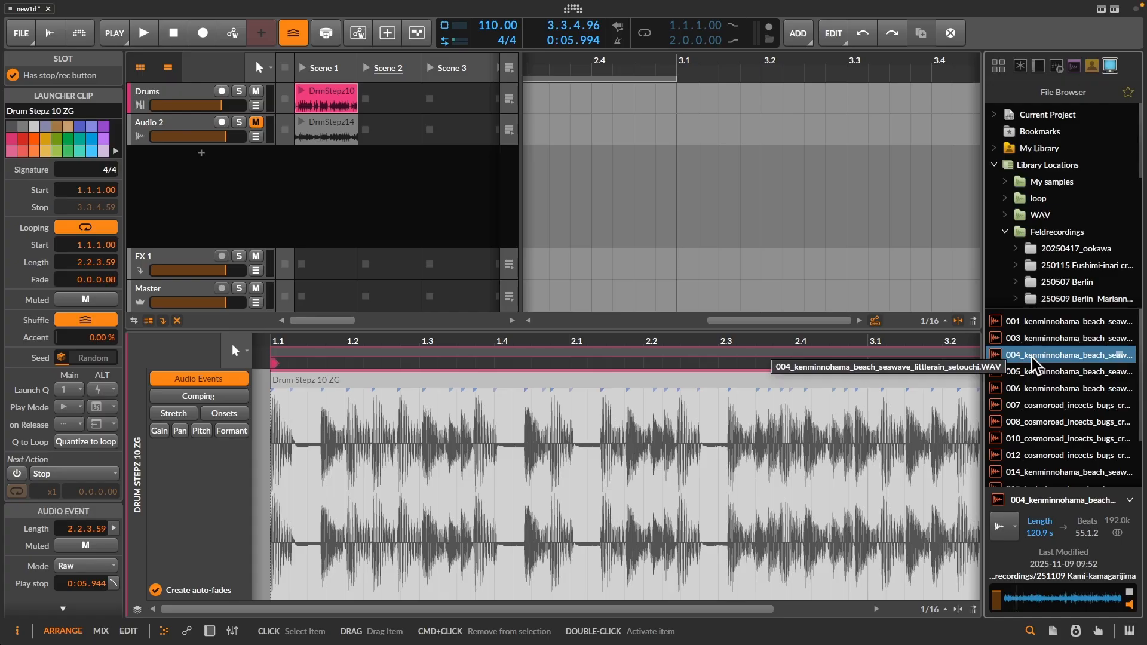
pyautogui.moveTo(1032, 358); pyautogui.dragTo(393, 157)
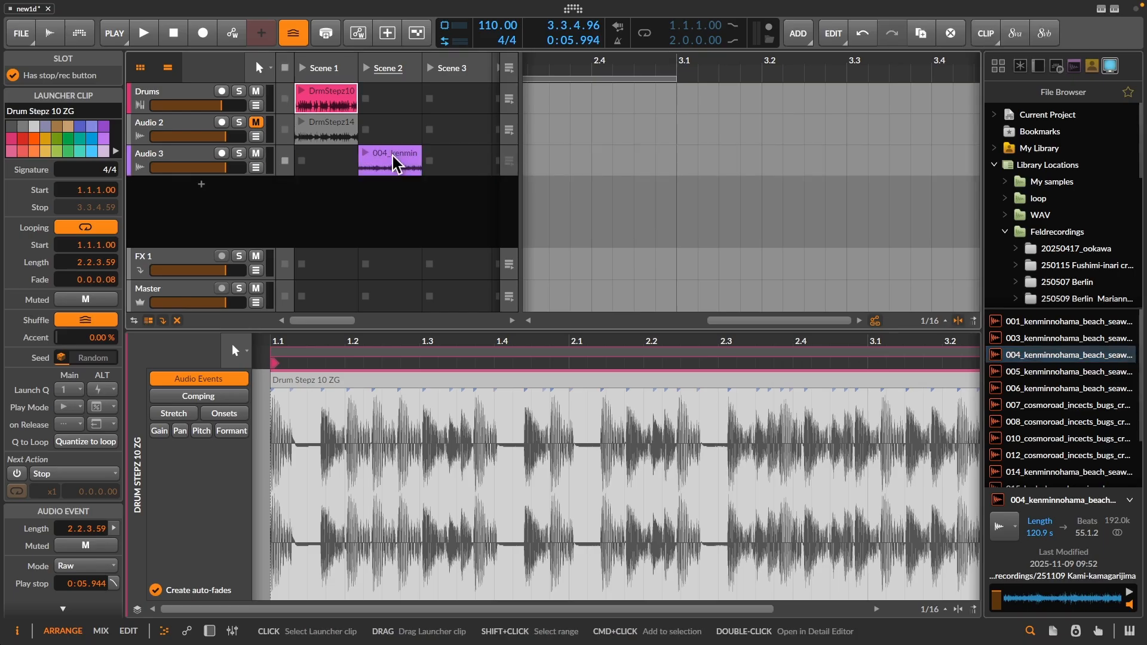
# - Launch the beach recording clip with its waveform shown and mute the Drums track
pyautogui.click(365, 154)
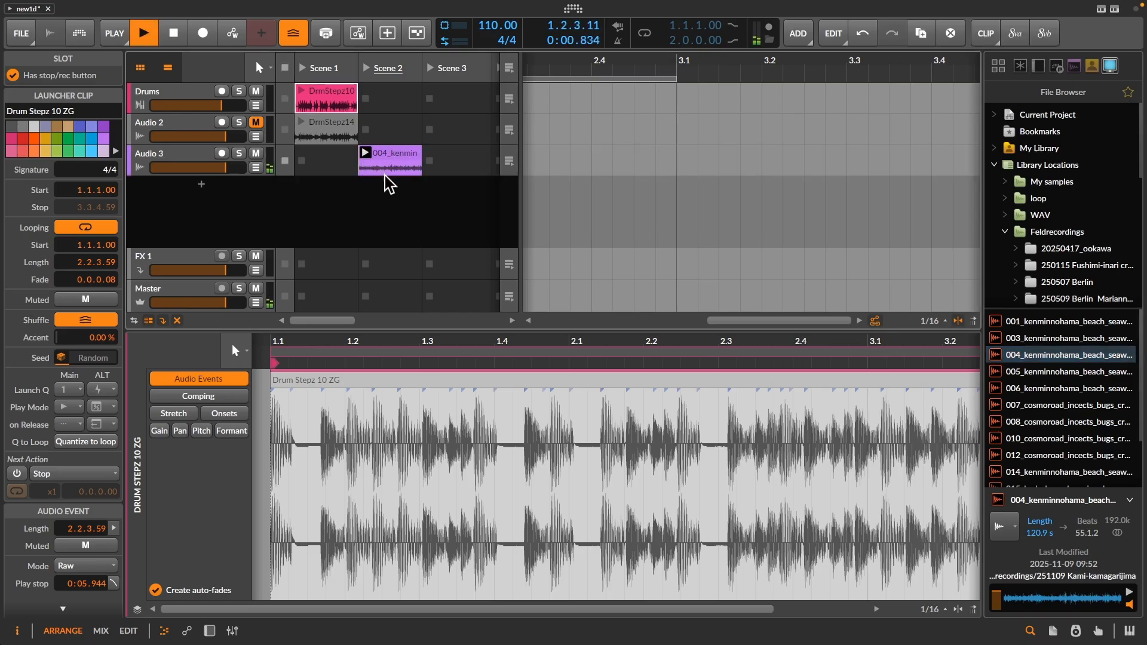
pyautogui.click(389, 160)
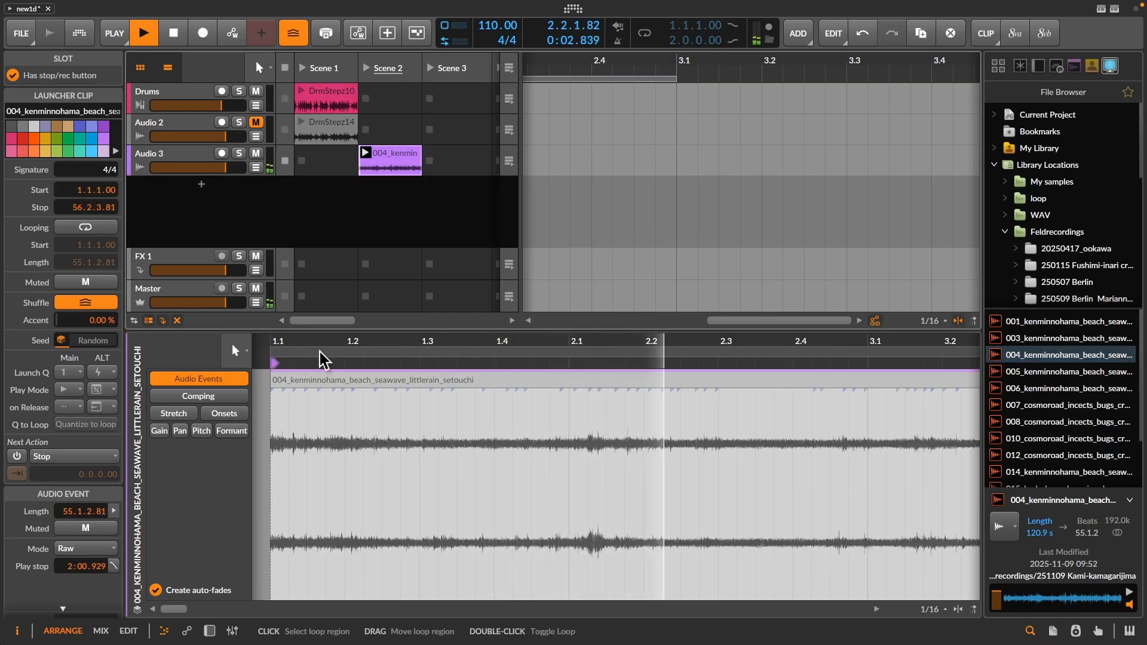
pyautogui.click(257, 92)
# - Insert the Humanoid effect on the Audio 3 track
pyautogui.click(166, 159)
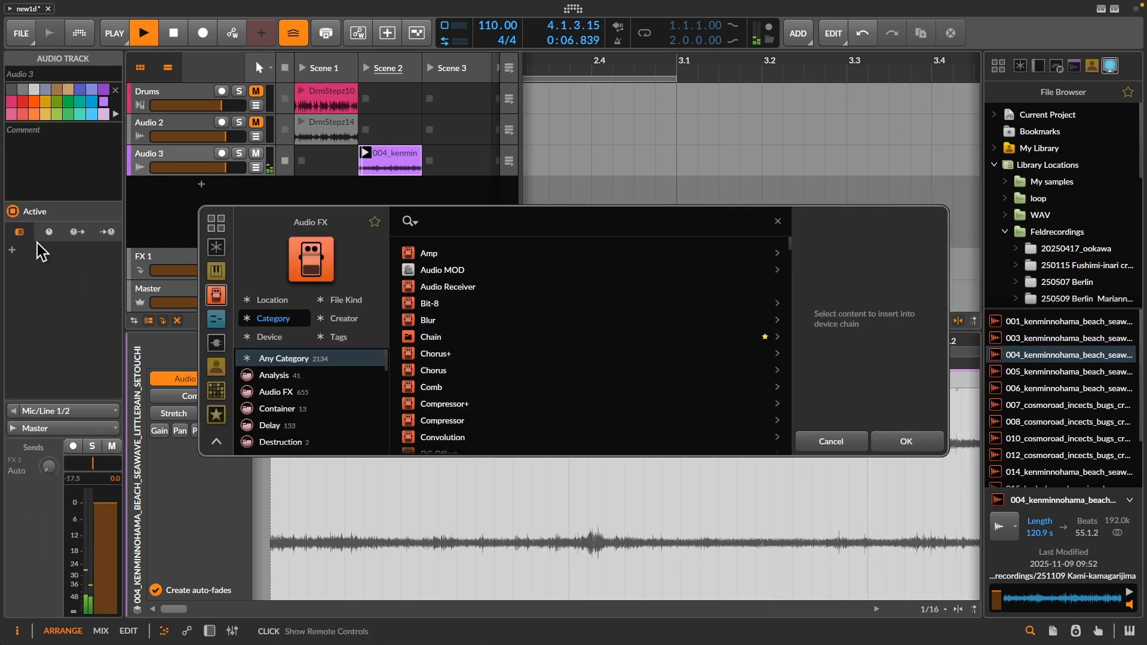
pyautogui.write('hum')
pyautogui.doubleClick(436, 254)
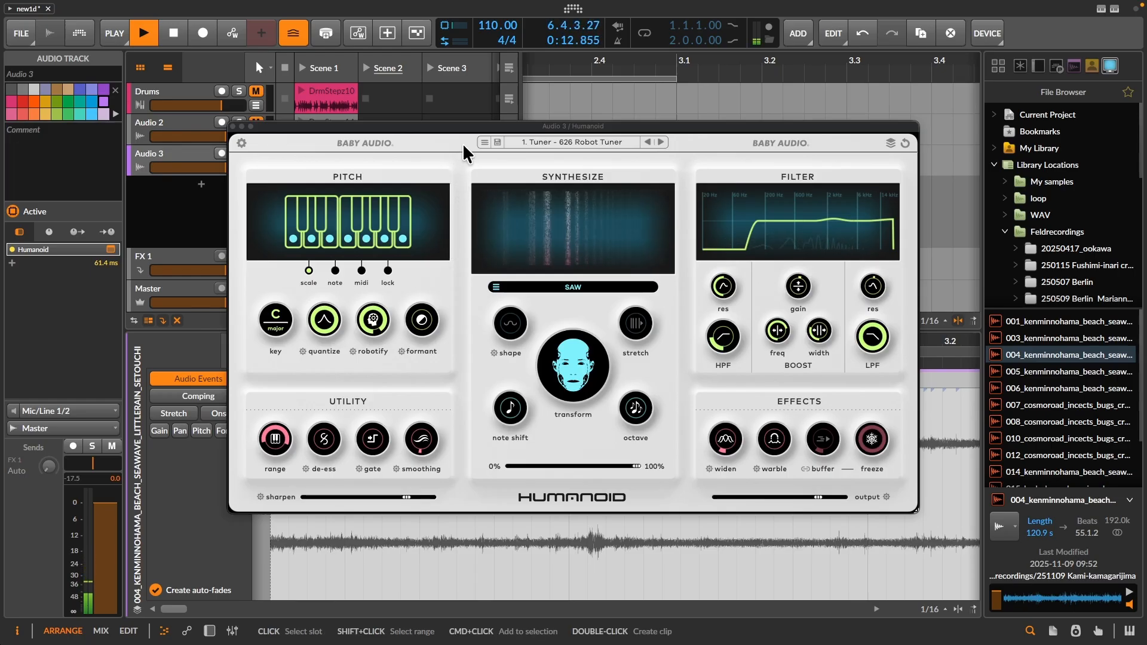
# - Filter Humanoid's presets by the orange tag, load Amberharm from the 1 Yr Anniversary pack, and restart playback
pyautogui.press('space')
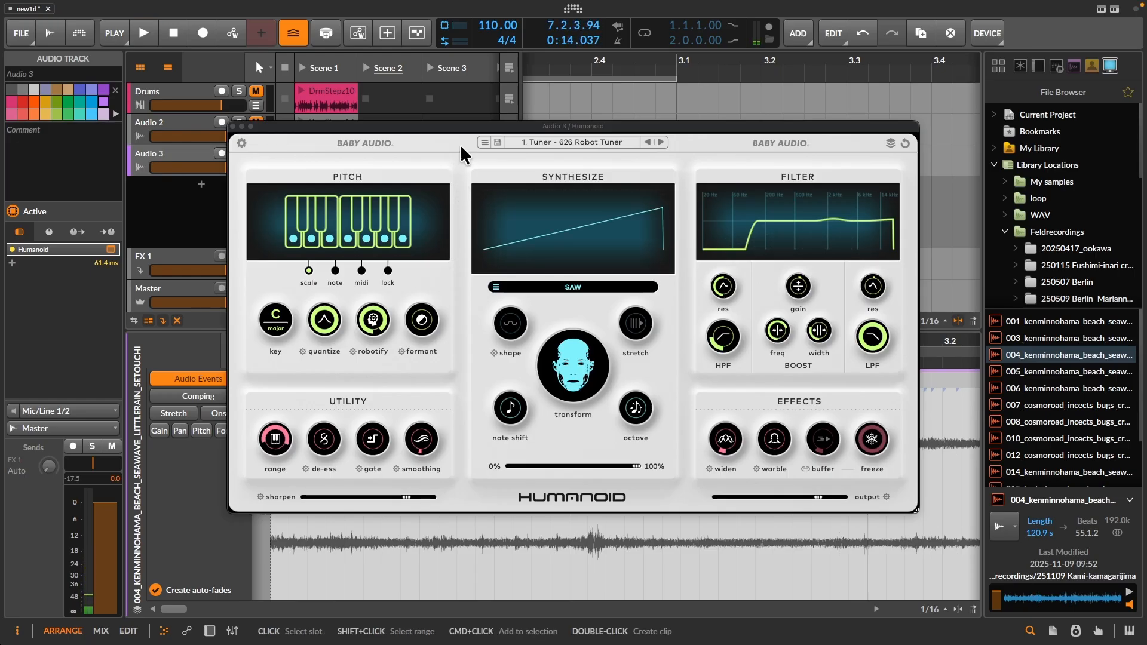
pyautogui.click(568, 143)
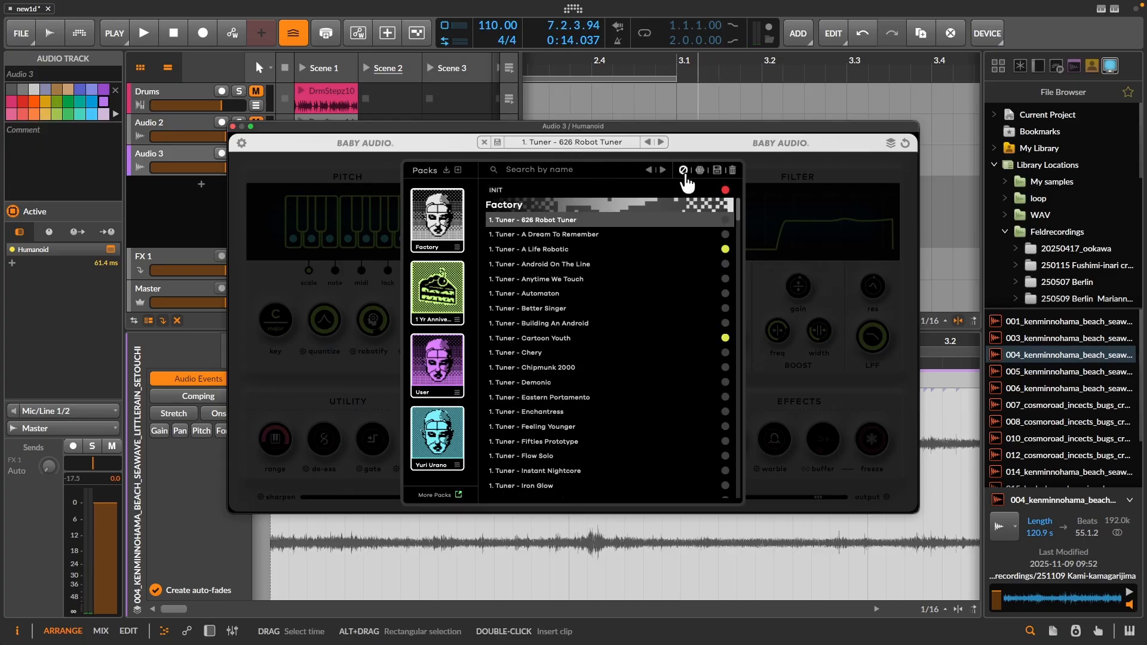
pyautogui.click(684, 170)
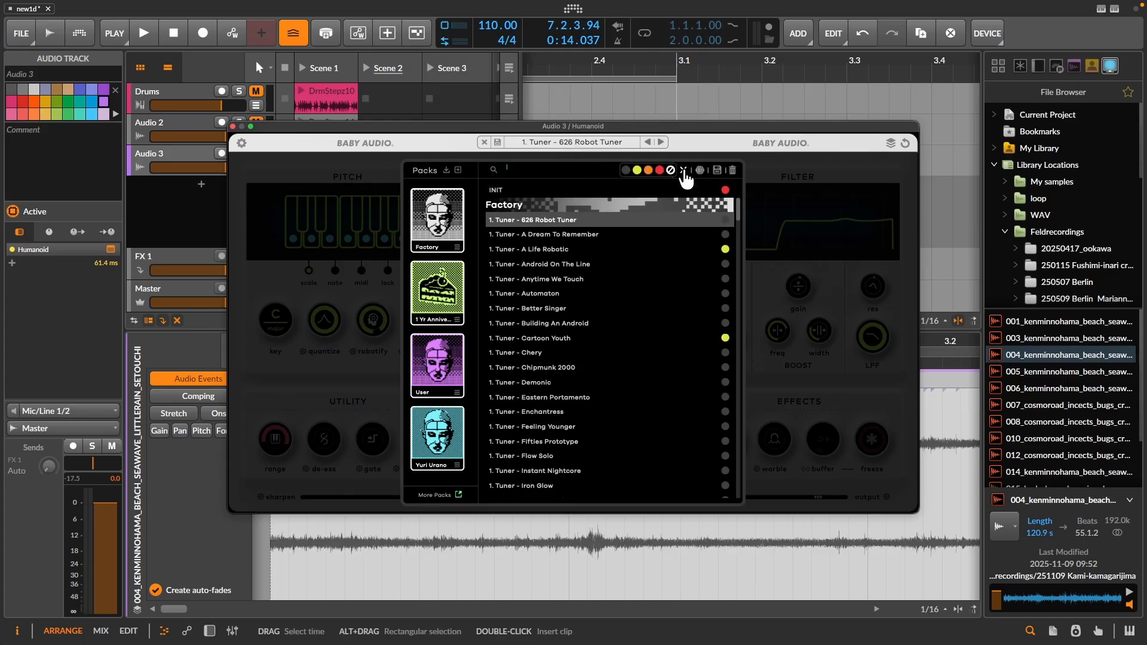
pyautogui.click(649, 171)
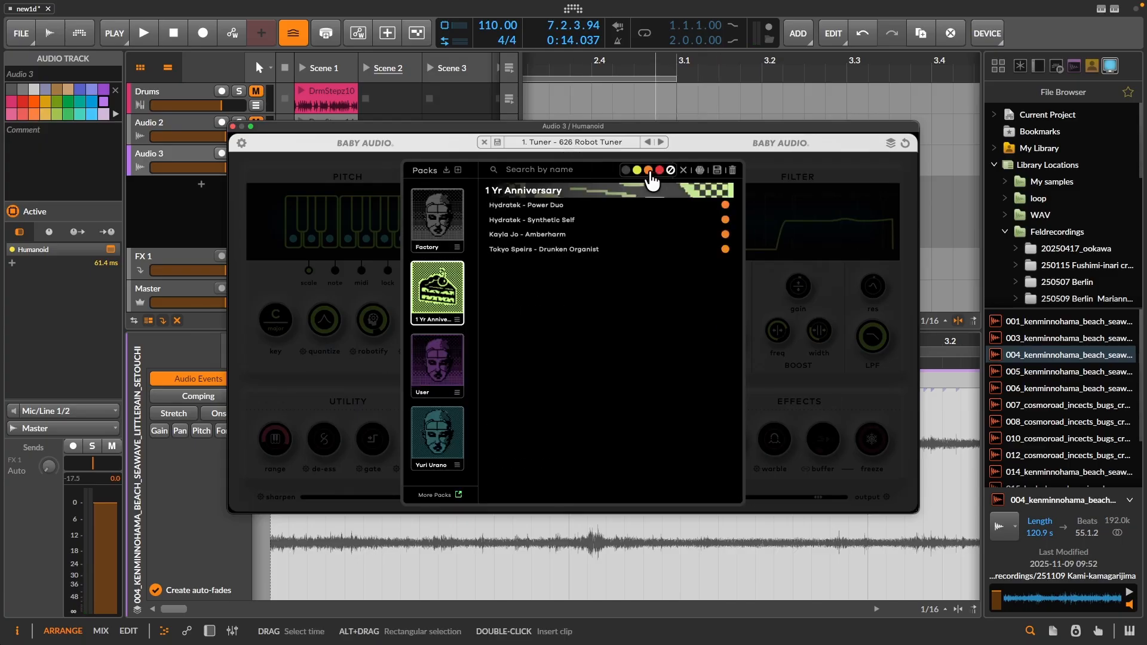
pyautogui.click(529, 235)
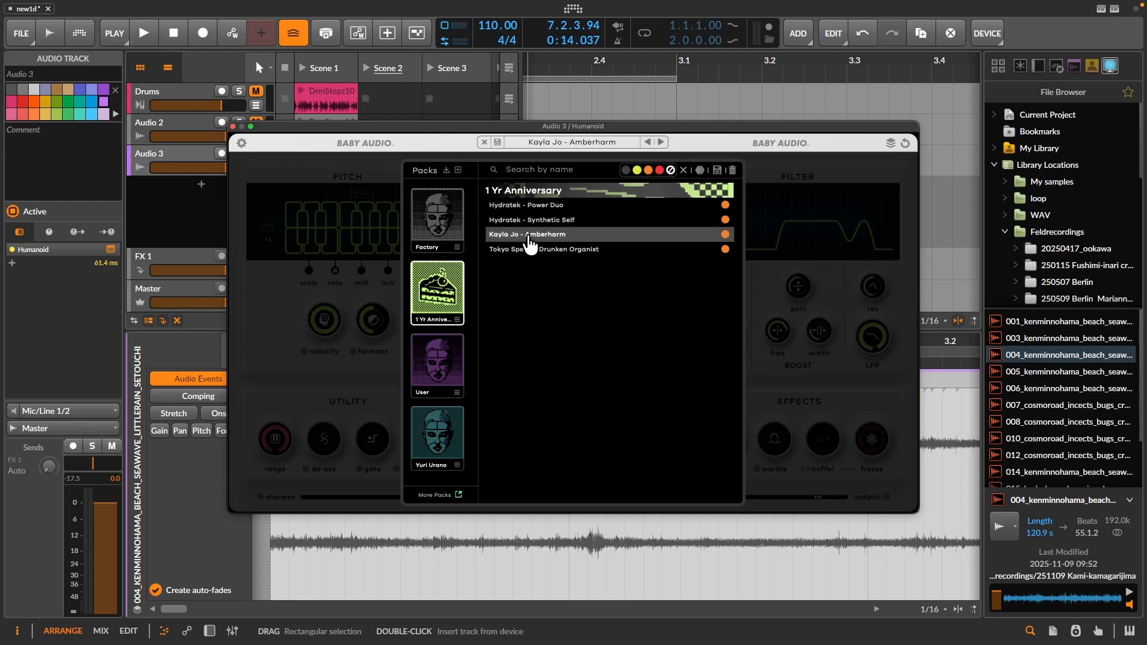
pyautogui.click(325, 278)
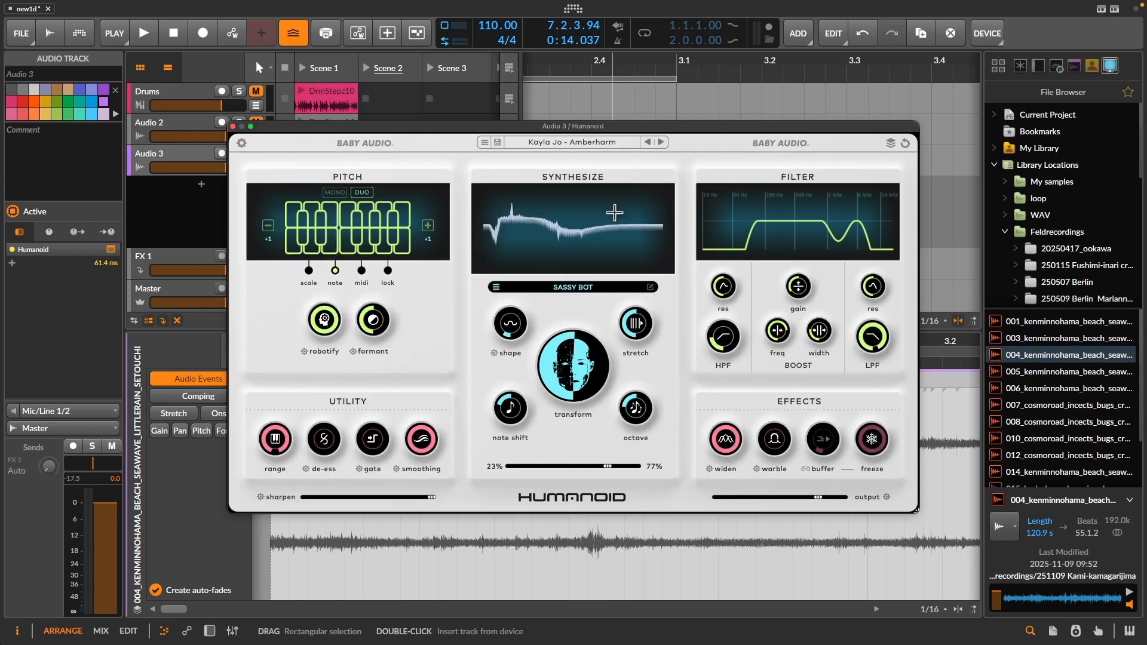
pyautogui.press('space')
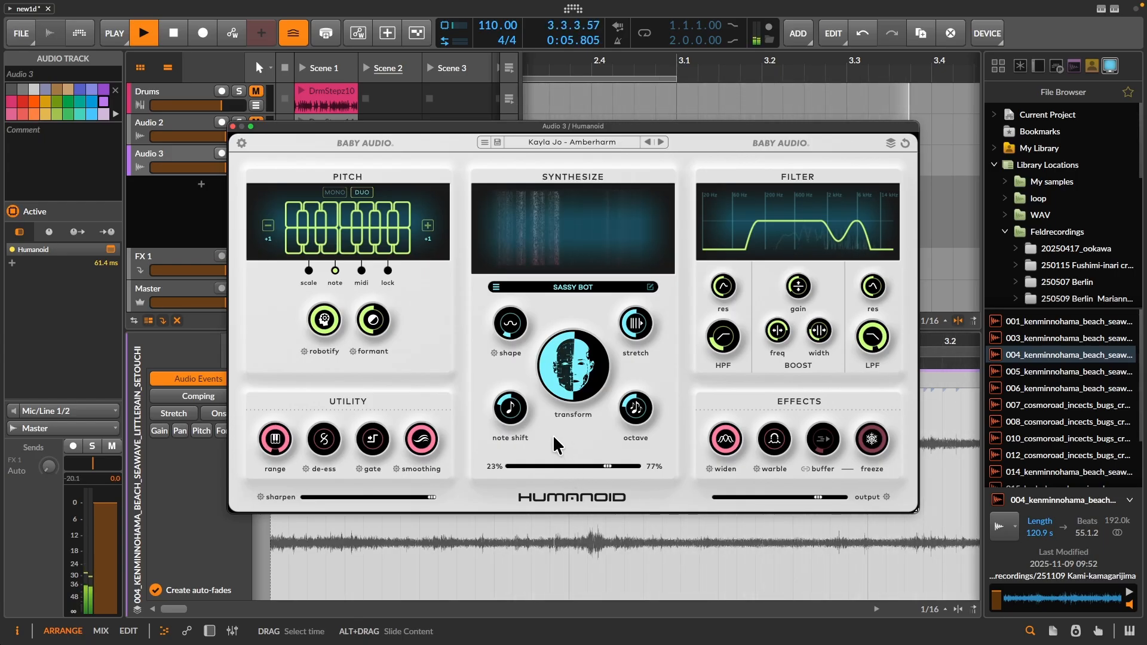
# - Insert Filter+ after Humanoid on the Audio 3 track
pyautogui.moveTo(499, 128); pyautogui.dragTo(551, 108)
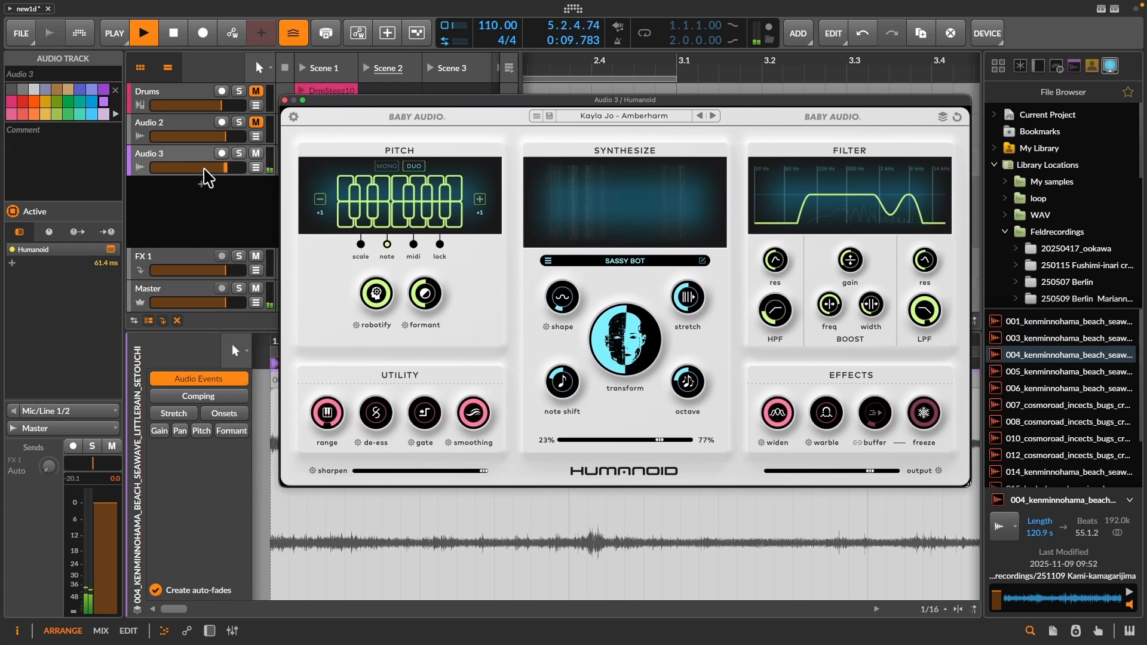
pyautogui.click(169, 154)
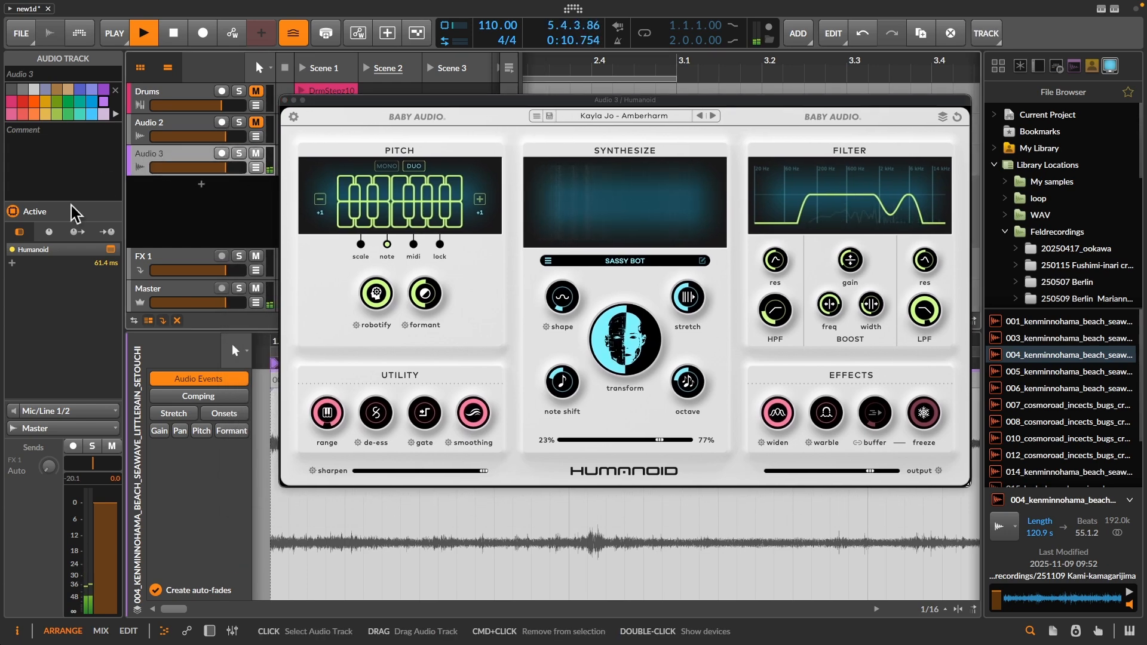
pyautogui.click(12, 264)
pyautogui.write('fi')
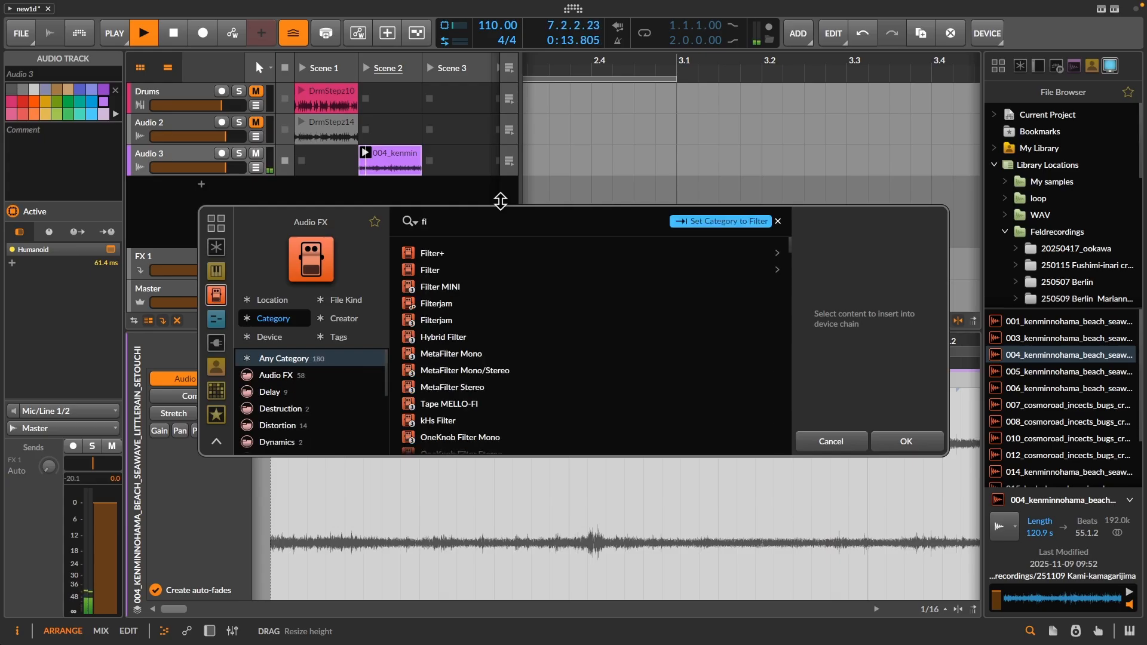
pyautogui.doubleClick(457, 254)
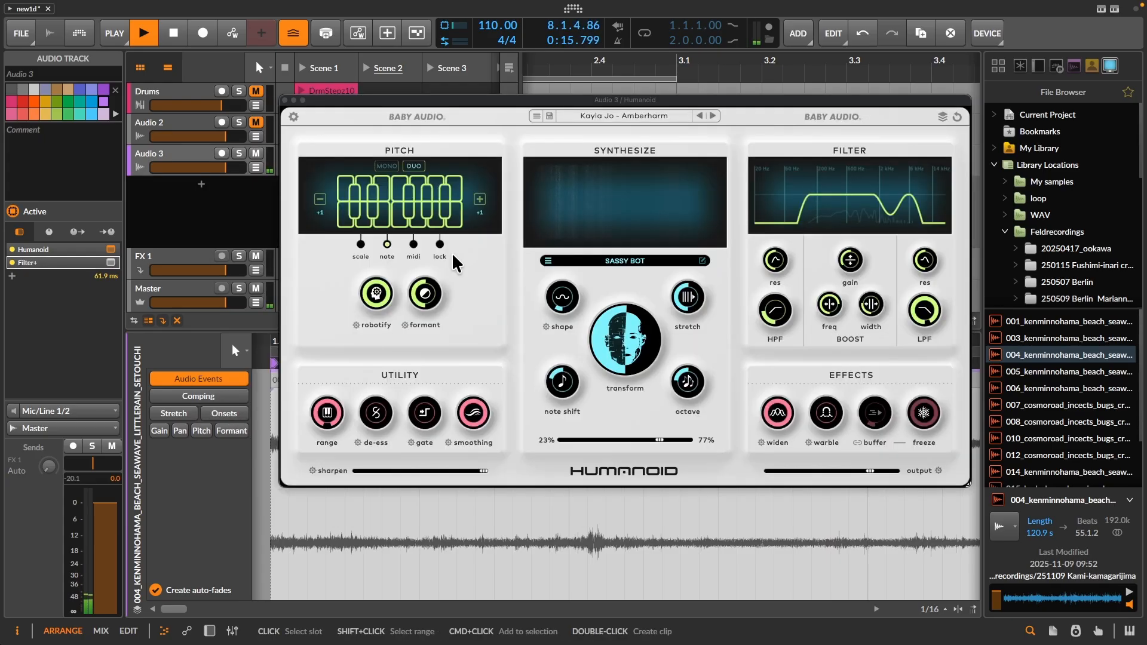
# - Show Audio 3's device chain and set Filter+ to a 33.5 kHz cutoff and +19.0 dB Heat, with the low-pass filter bypassed
pyautogui.doubleClick(58, 264)
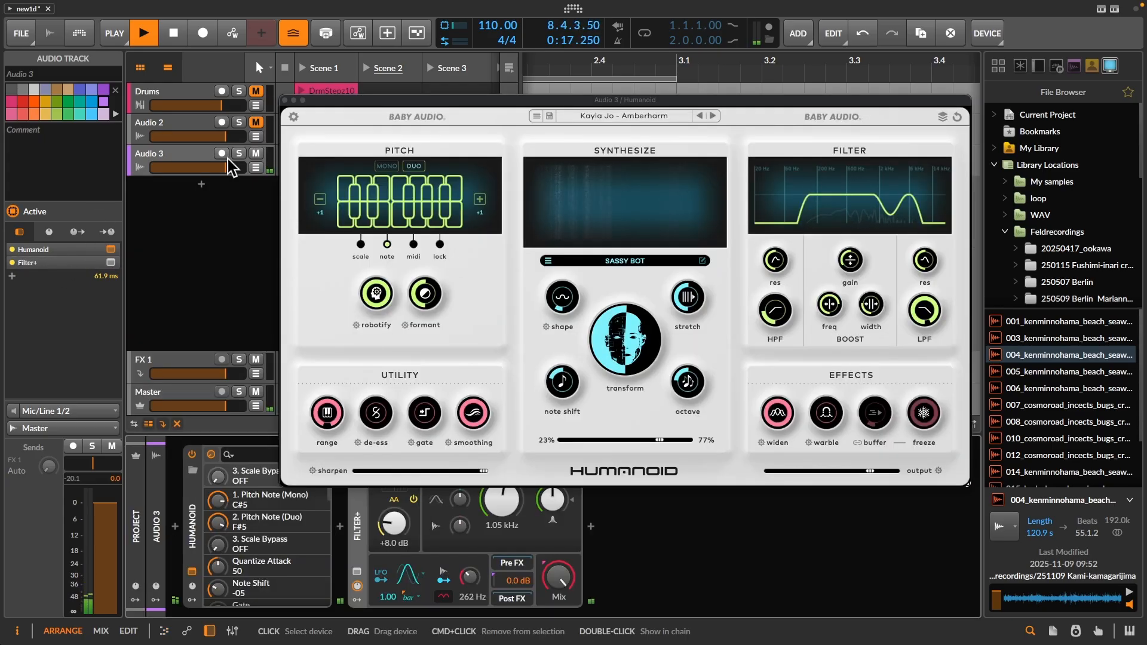
pyautogui.click(435, 101)
pyautogui.moveTo(432, 100); pyautogui.dragTo(699, 93)
pyautogui.moveTo(502, 502)
pyautogui.mouseDown()
pyautogui.moveTo(502, 460)
pyautogui.moveTo(501, 499)
pyautogui.mouseUp()
pyautogui.moveTo(393, 525); pyautogui.dragTo(392, 502)
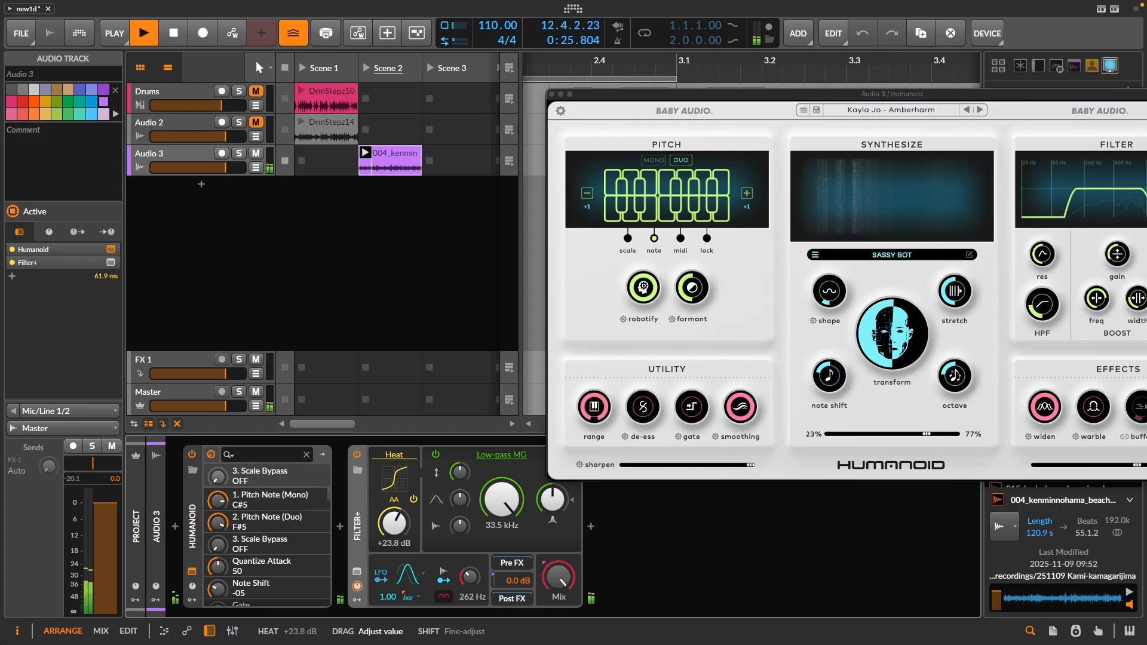
pyautogui.moveTo(397, 529); pyautogui.dragTo(401, 527)
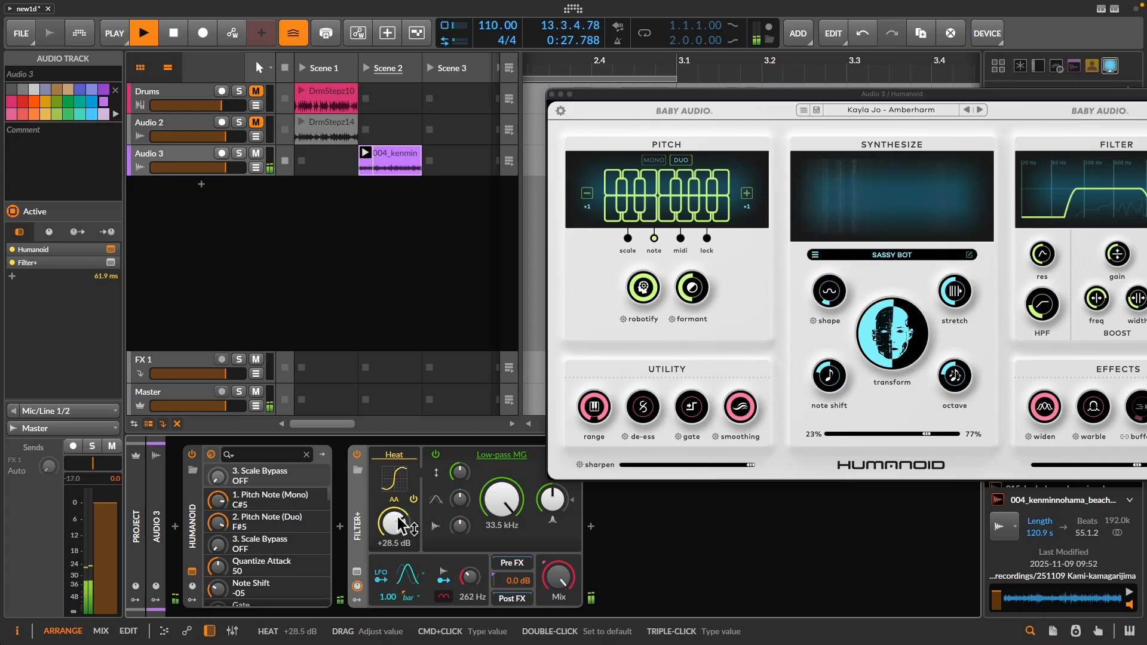
pyautogui.moveTo(402, 527); pyautogui.dragTo(410, 543)
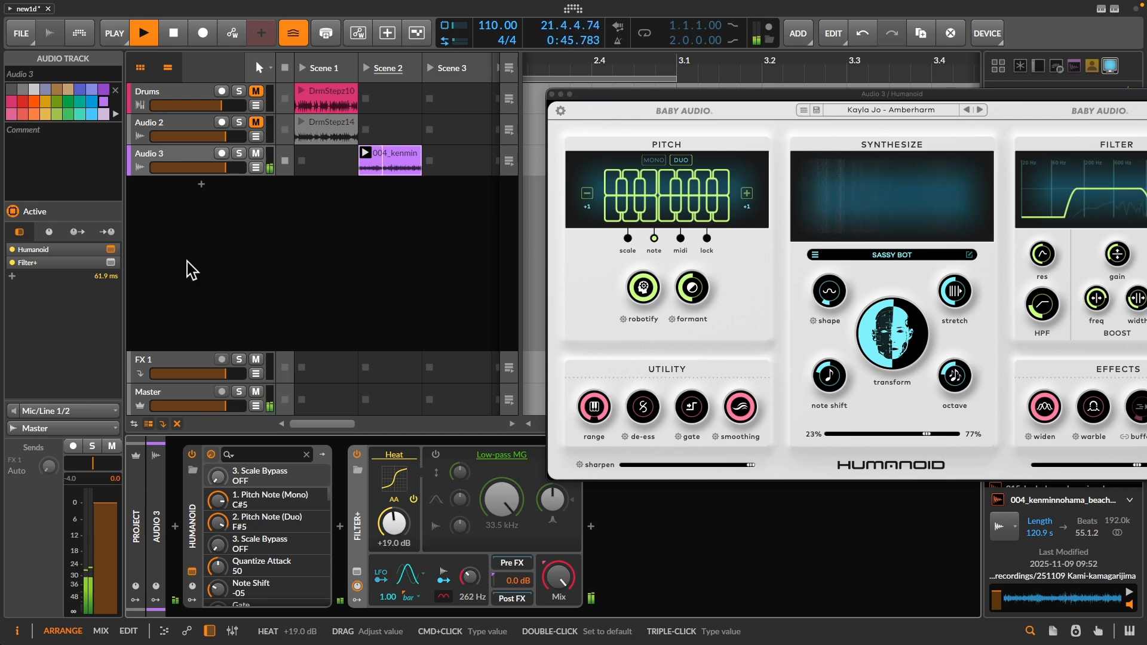
# - Insert a Chain device at the start of Audio 3 and nest Humanoid and Filter+ inside it
pyautogui.doubleClick(172, 527)
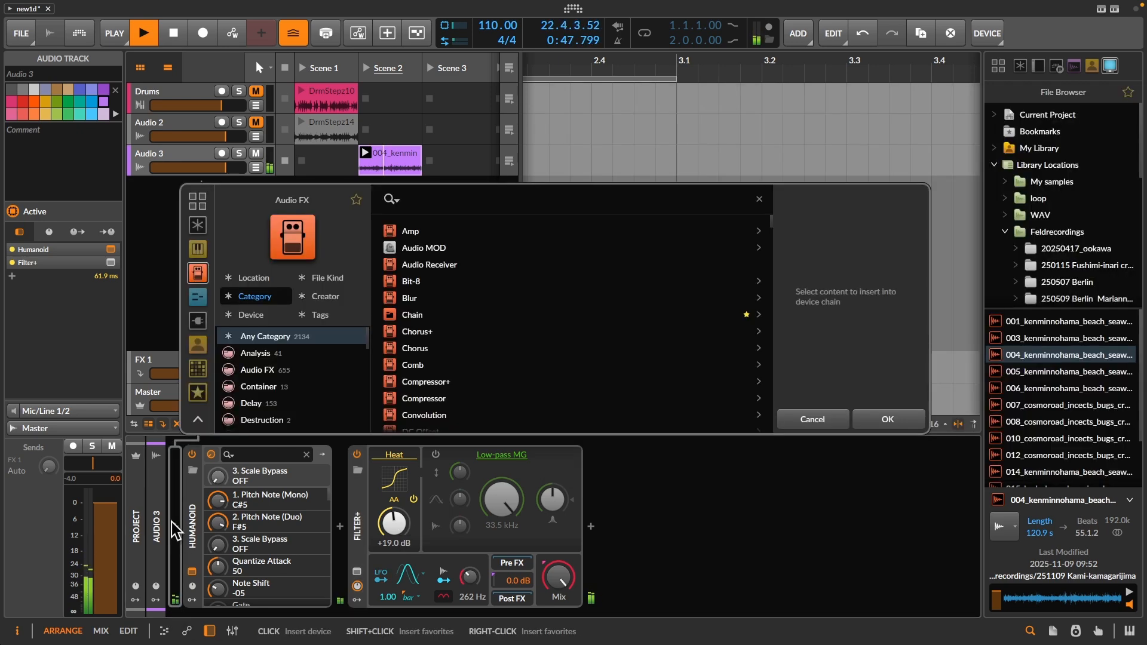
pyautogui.write('ch')
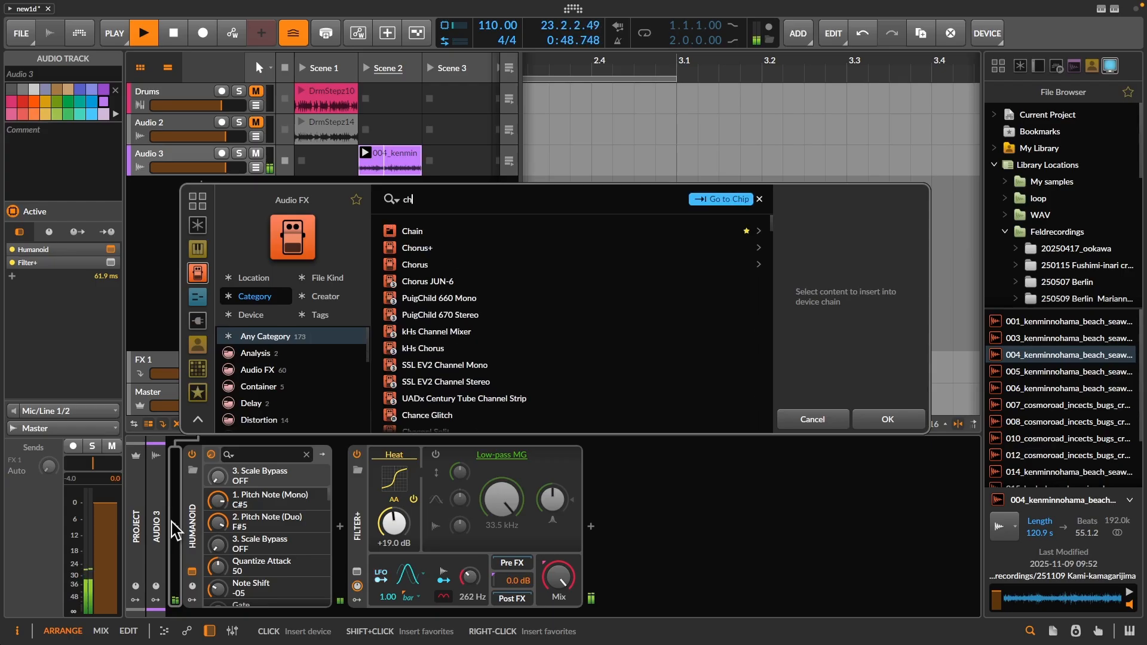
pyautogui.doubleClick(406, 230)
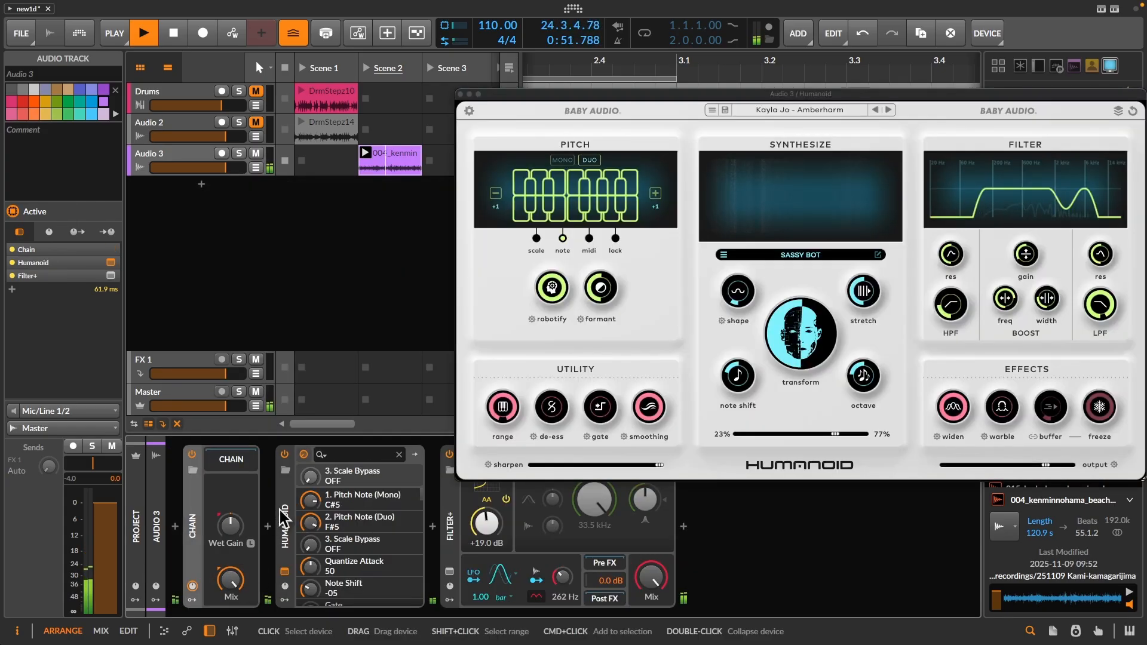
pyautogui.moveTo(254, 490); pyautogui.dragTo(245, 471)
# - Reveal the Chain's nested devices, set its Mix to 51.6 % and raise Filter+'s Heat to +24.8 dB
pyautogui.moveTo(232, 581); pyautogui.dragTo(232, 584)
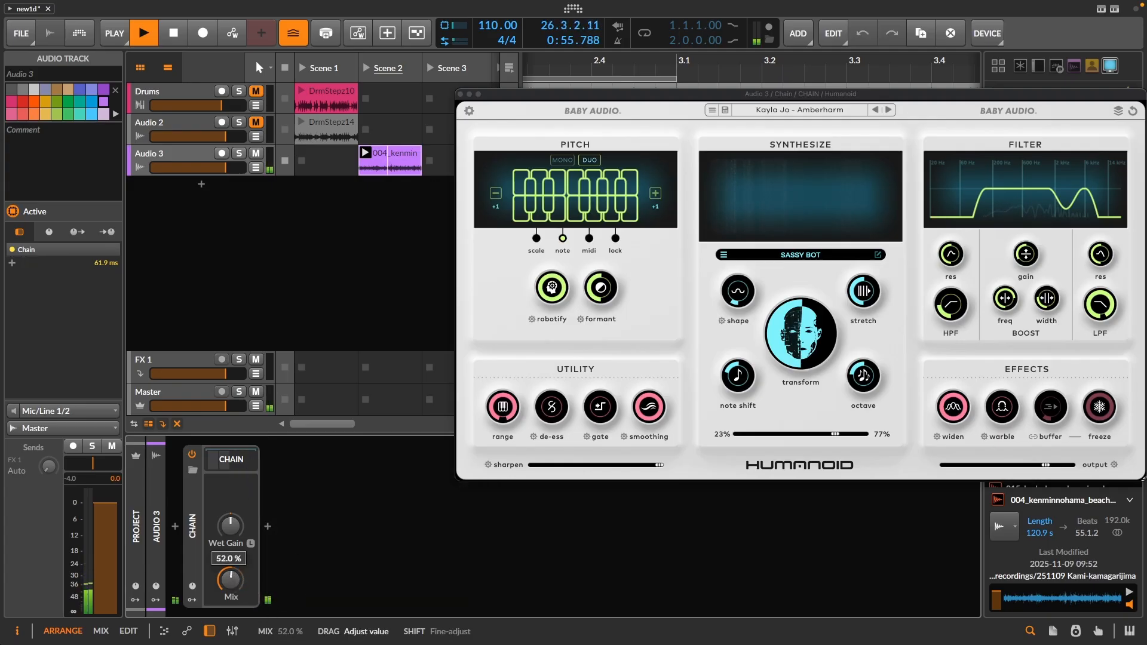
pyautogui.click(245, 465)
pyautogui.moveTo(487, 523); pyautogui.dragTo(472, 522)
pyautogui.moveTo(230, 579); pyautogui.dragTo(227, 584)
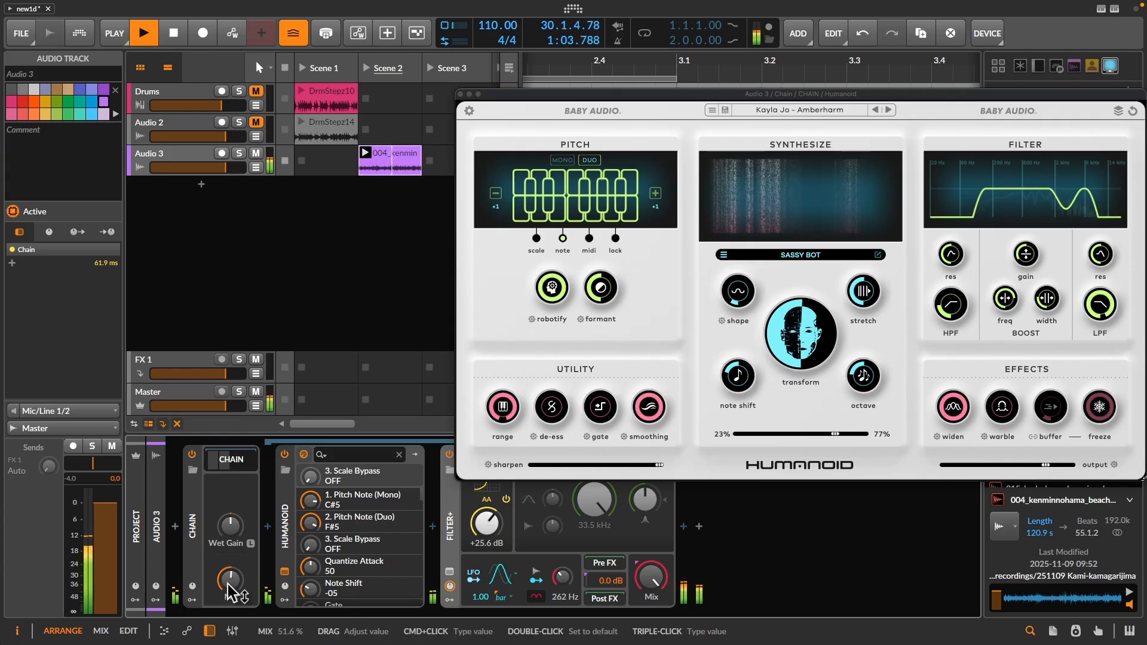
pyautogui.scroll(-1, 485, 527)
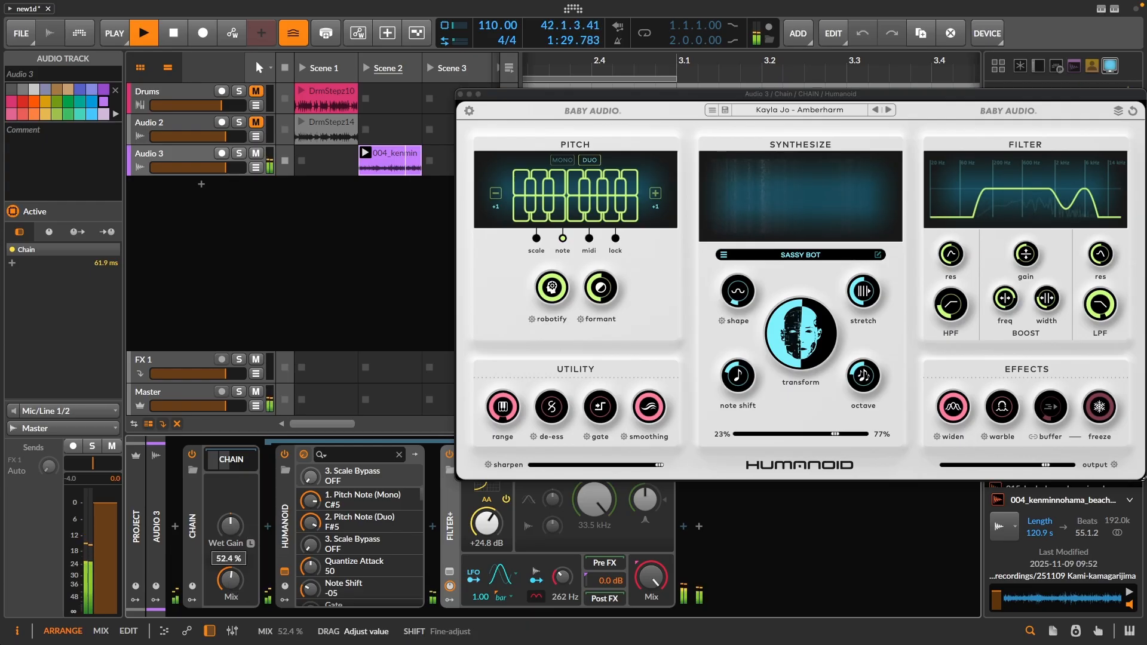
# - Insert the Crystalline reverb after Filter+ inside the Chain
pyautogui.click(687, 527)
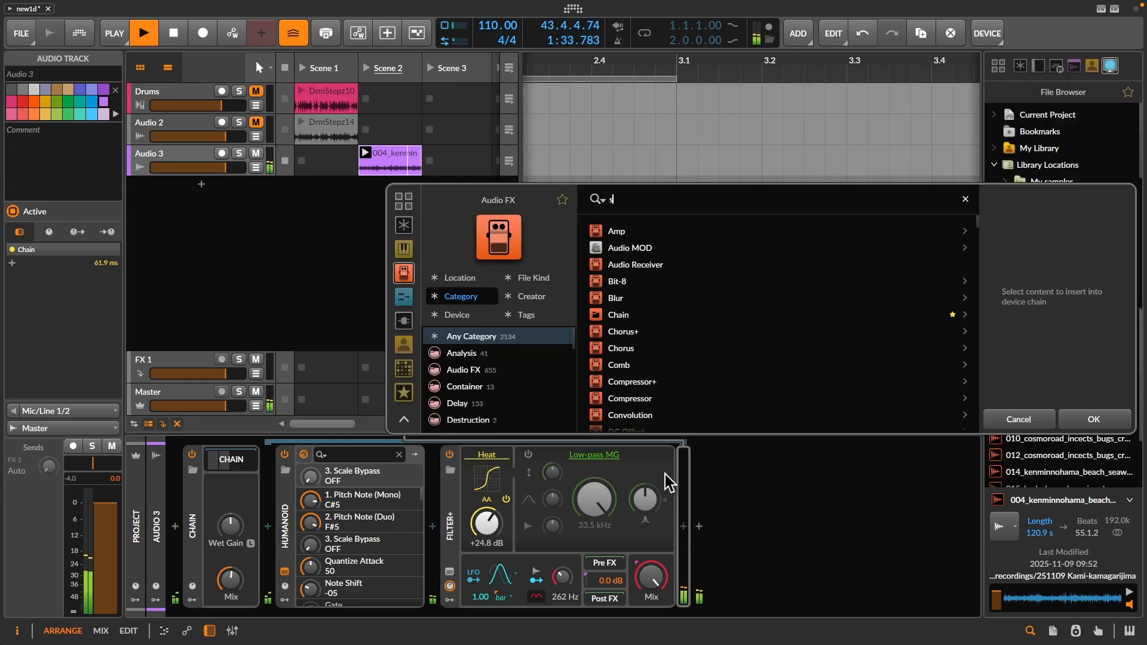
pyautogui.write('scy')
pyautogui.press('BackSpace')
pyautogui.press('BackSpace')
pyautogui.press('BackSpace')
pyautogui.write('cr')
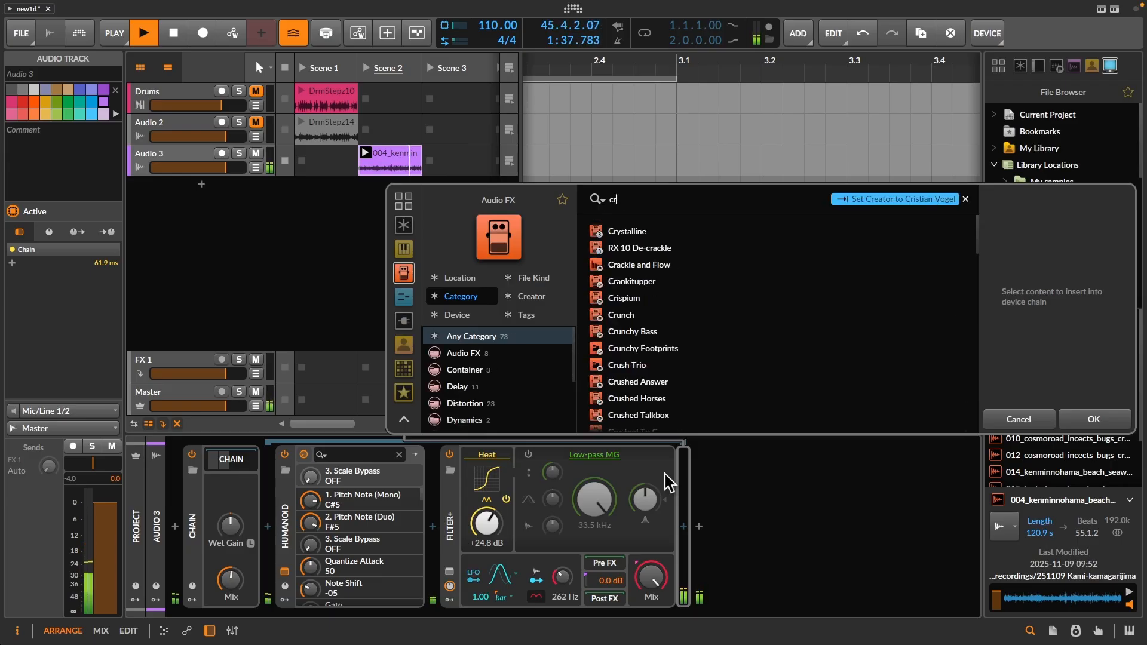
pyautogui.doubleClick(621, 231)
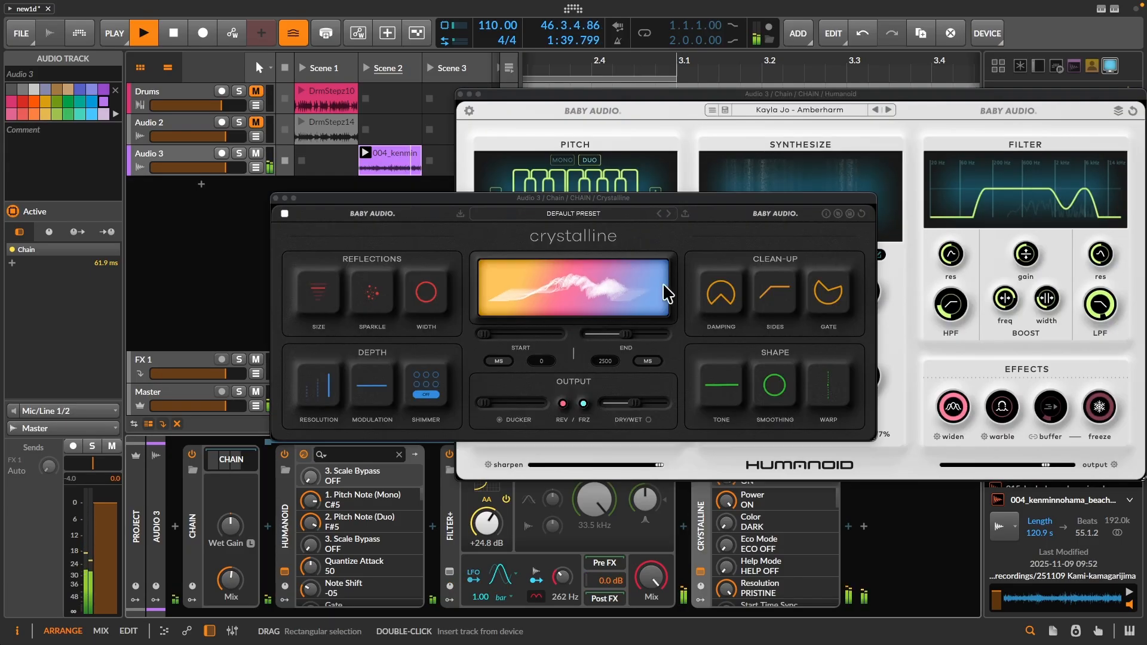
# - Set Crystalline's reverb end time to 4880 ms and raise its dry/wet balance slightly
pyautogui.moveTo(592, 191); pyautogui.dragTo(676, 157)
pyautogui.moveTo(724, 290)
pyautogui.mouseDown()
pyautogui.moveTo(747, 296)
pyautogui.moveTo(737, 299)
pyautogui.mouseUp()
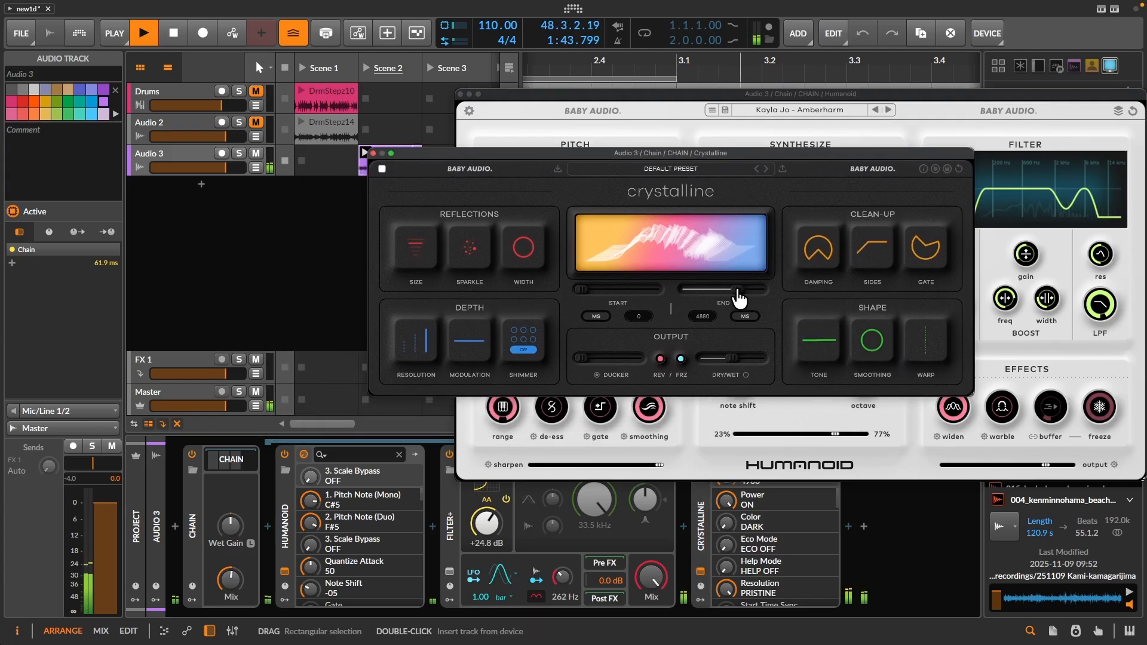
pyautogui.click(685, 358)
pyautogui.click(681, 358)
pyautogui.moveTo(729, 358); pyautogui.dragTo(745, 360)
# - Raise Crystalline's Modulation, turn on Shimmer and increase the Sparkle amount
pyautogui.click(474, 337)
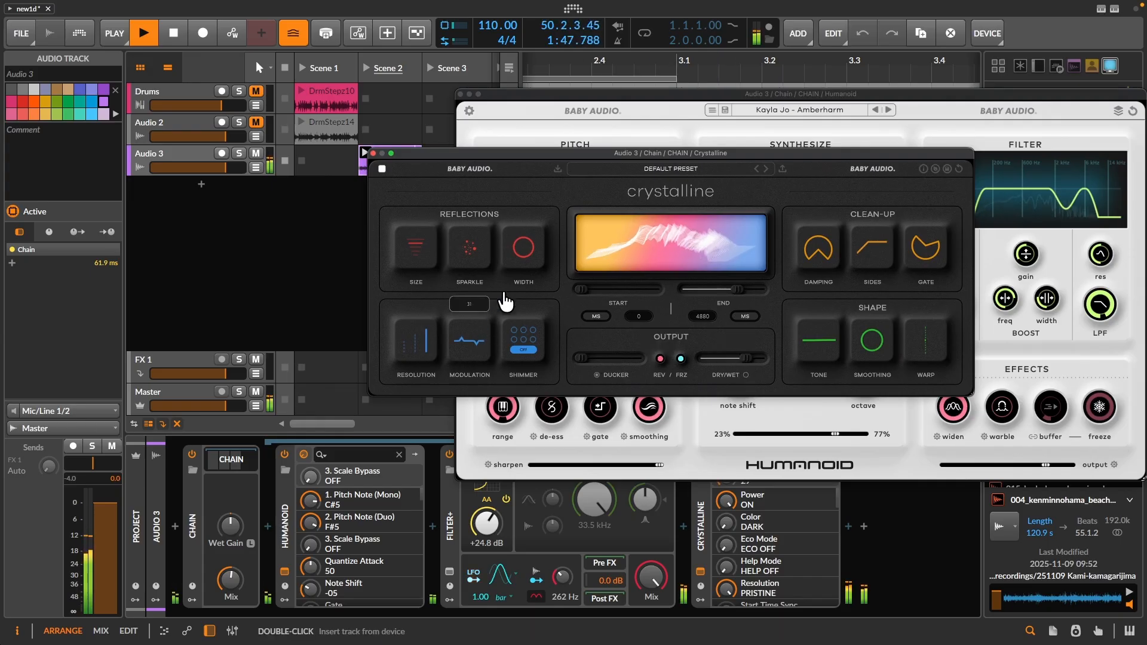
pyautogui.click(531, 335)
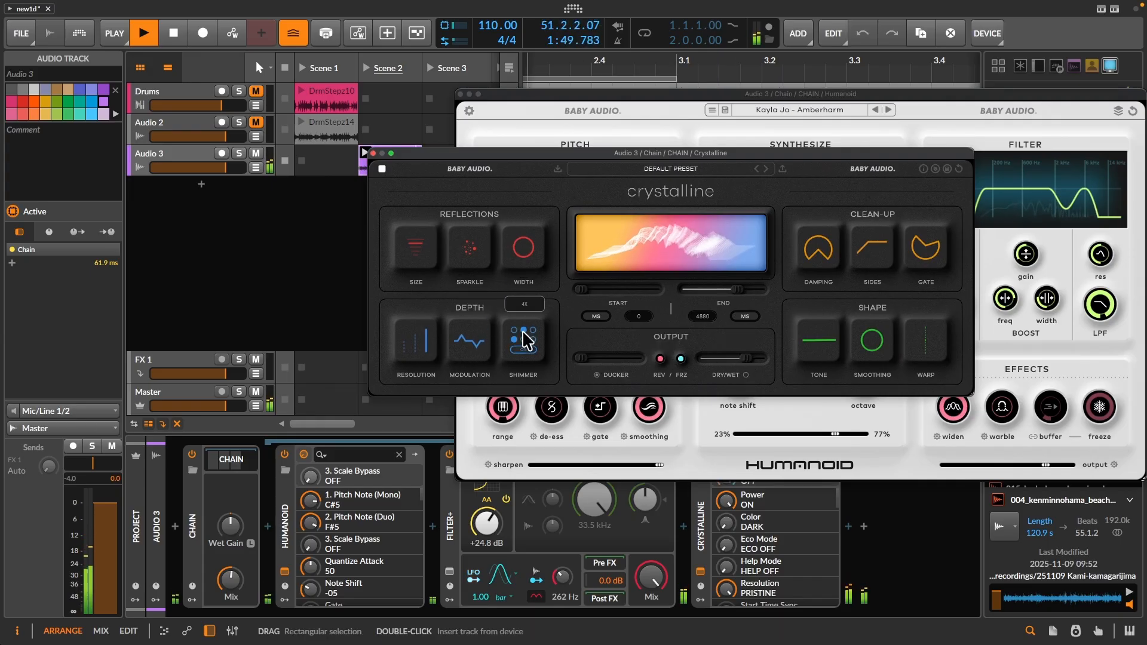
pyautogui.moveTo(476, 251); pyautogui.dragTo(529, 174)
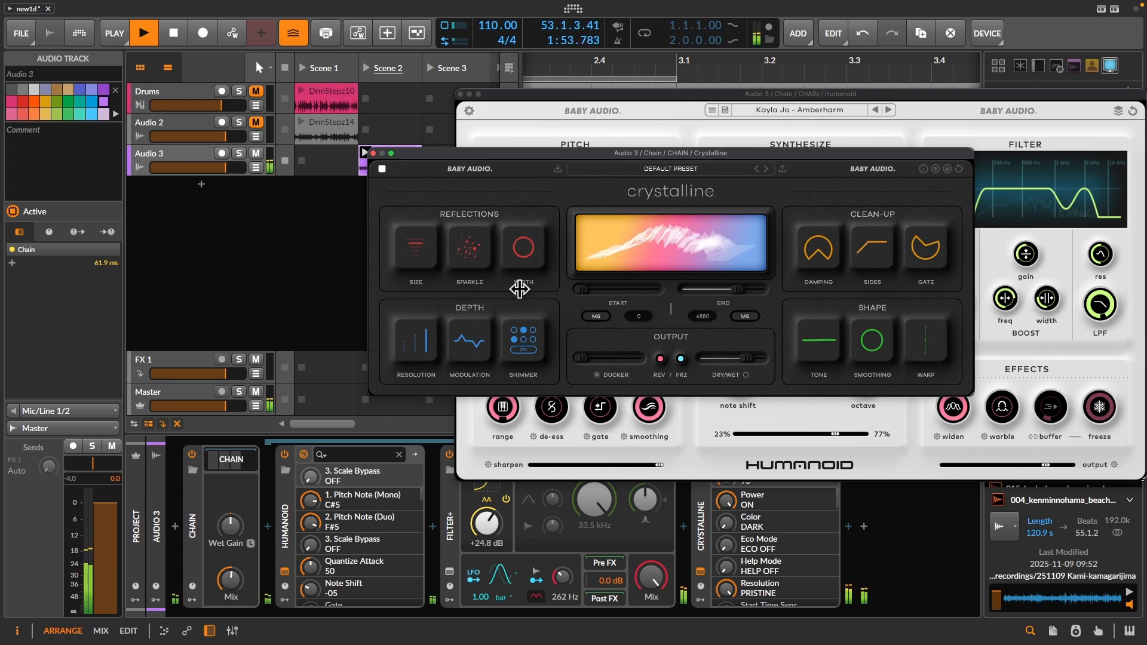
# - Reduce Crystalline's dry/wet balance, fine-tune the Chain's Mix and lower the reverb's high damping to 6335 Hz
pyautogui.moveTo(754, 357); pyautogui.dragTo(736, 367)
pyautogui.moveTo(221, 583); pyautogui.dragTo(222, 589)
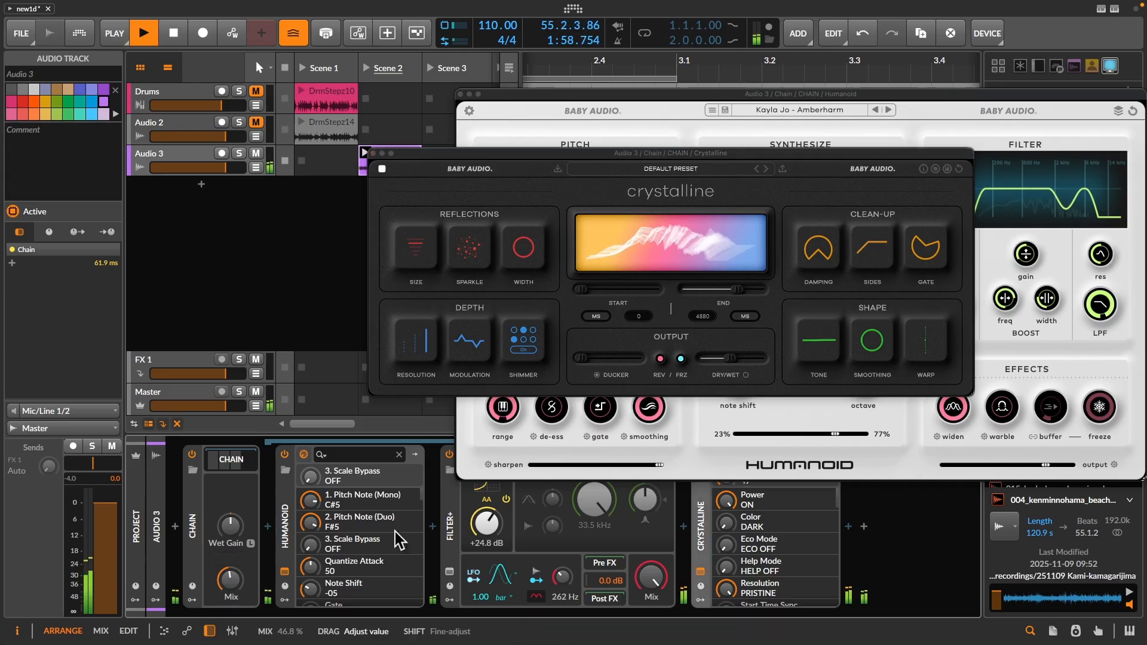
pyautogui.click(837, 246)
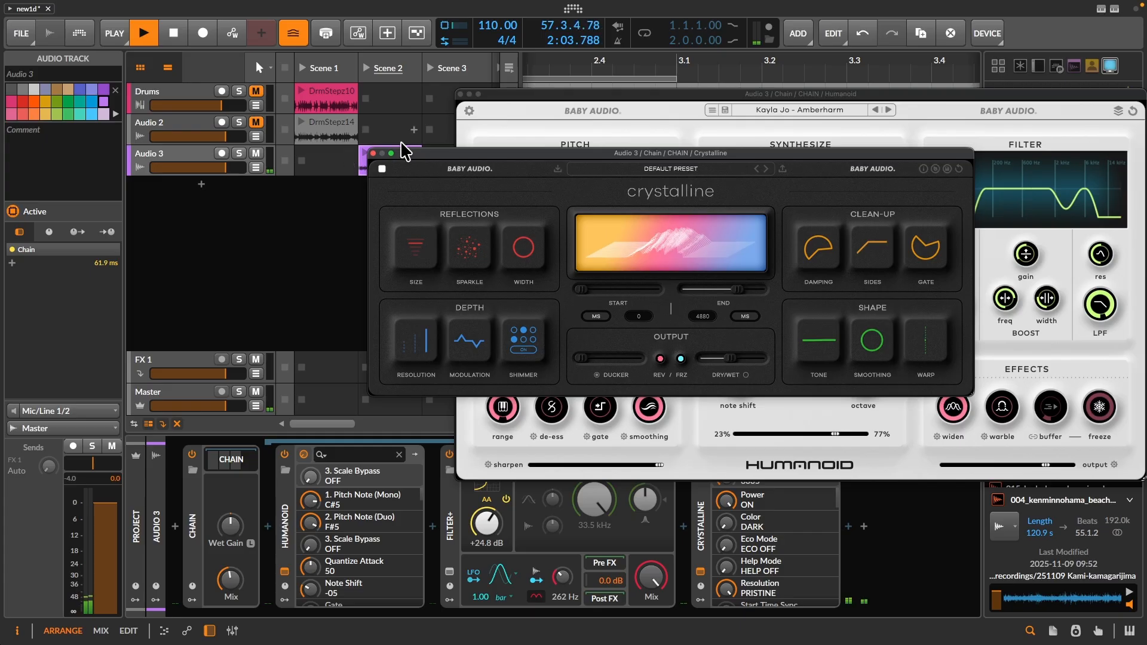
# - Turn on looping for the 004_kenminnohama beach clip on Audio 3, restart playback and launch Scene 2
pyautogui.moveTo(405, 151); pyautogui.dragTo(572, 151)
pyautogui.click(389, 161)
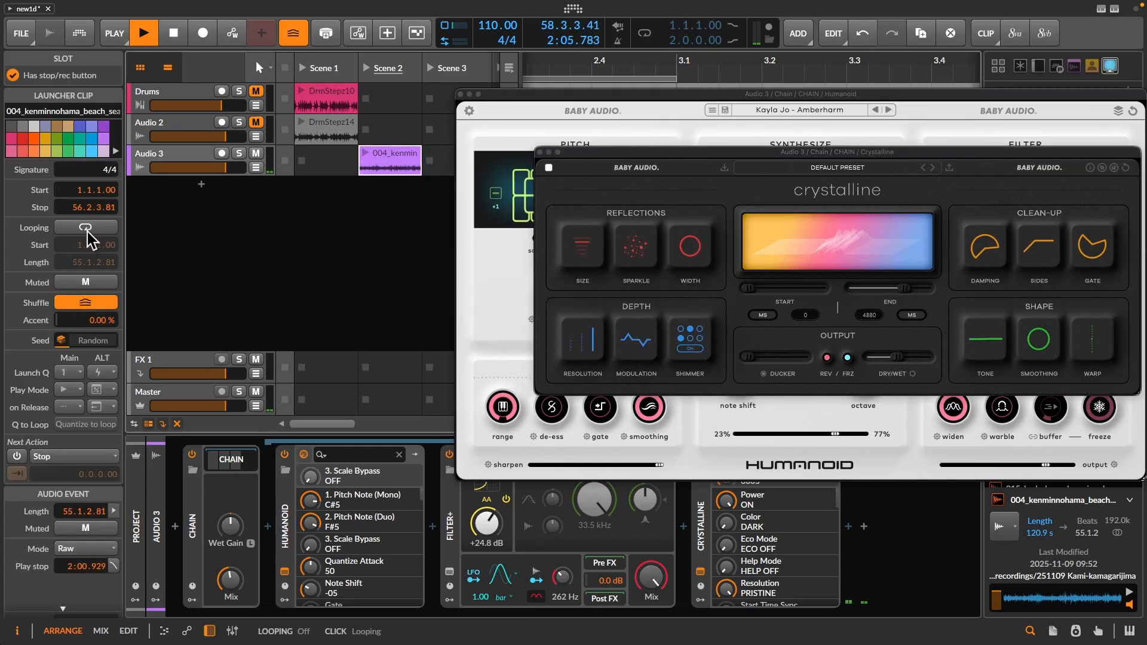
pyautogui.click(87, 230)
pyautogui.press('space')
pyautogui.press('space')
pyautogui.click(363, 71)
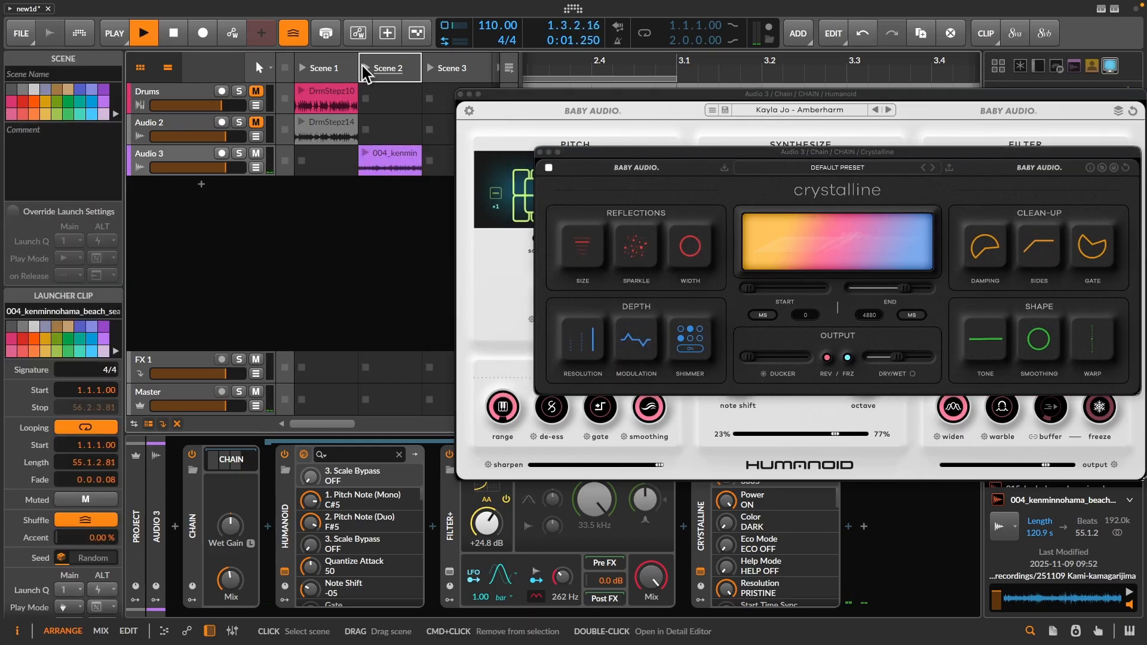
# - Bring the whole Humanoid interface into view and fine-tune the Chain's Mix
pyautogui.moveTo(581, 94); pyautogui.dragTo(376, 88)
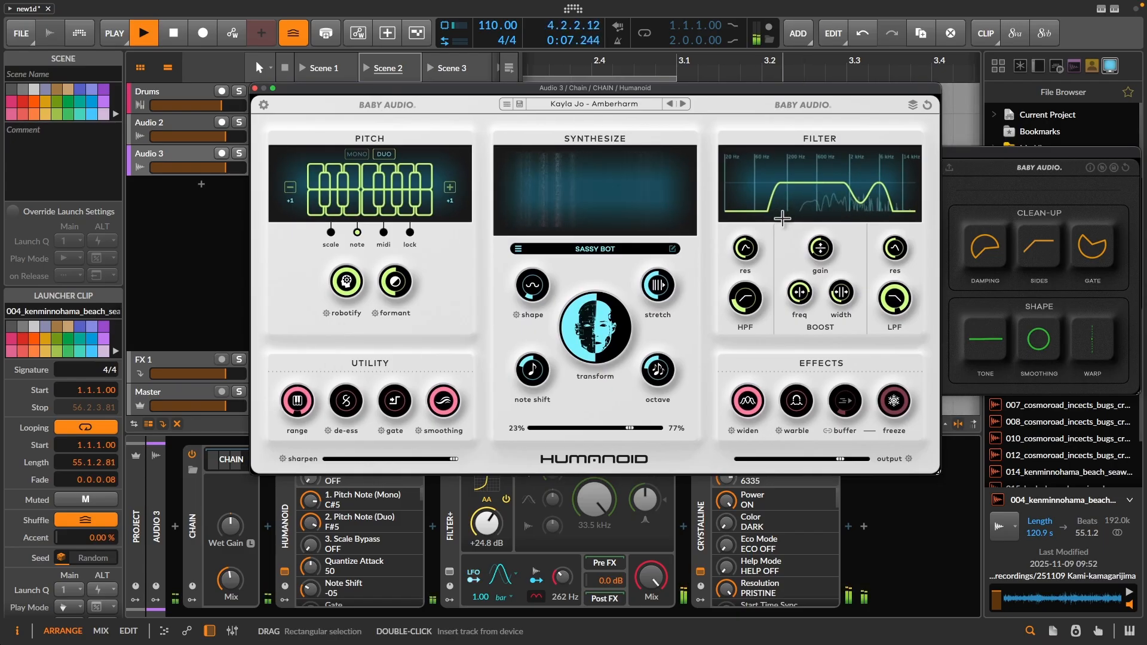
pyautogui.click(230, 578)
pyautogui.moveTo(230, 578); pyautogui.dragTo(245, 591)
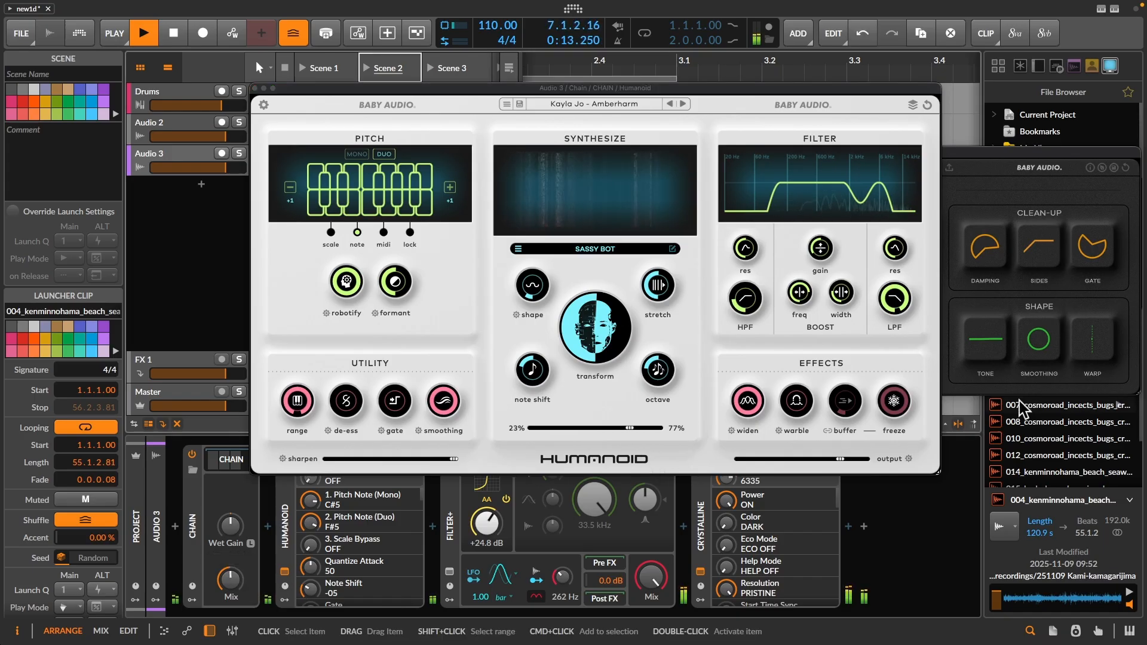
# - Enable Humanoid's freeze effect and sweep its buffer up to 79 and back down to 0
pyautogui.click(895, 401)
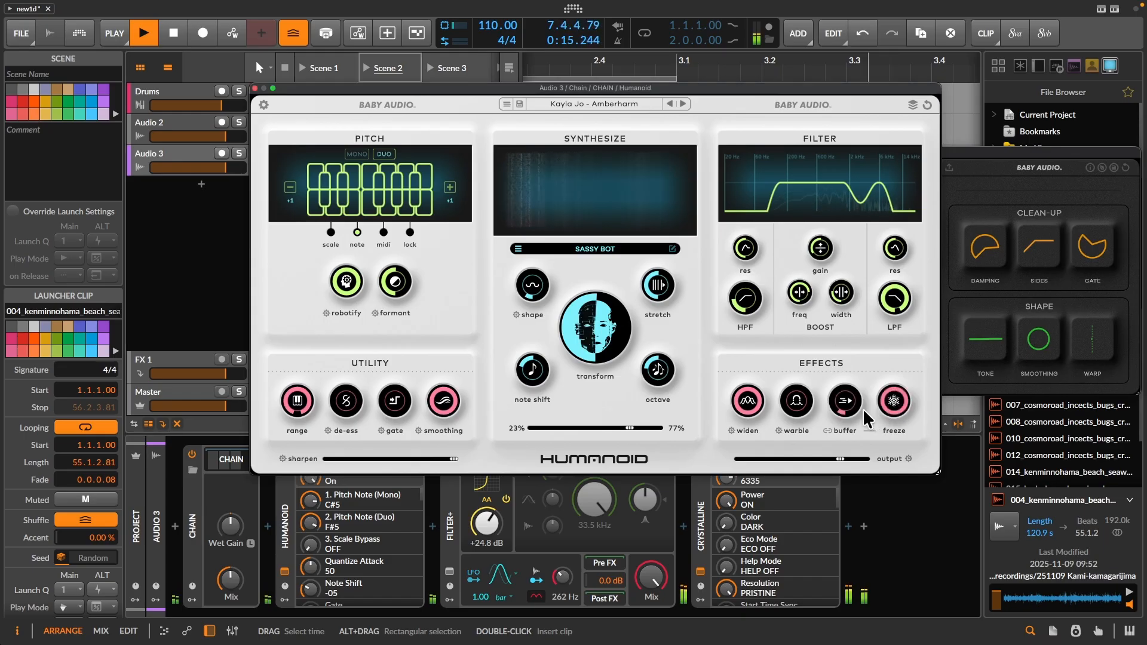
pyautogui.moveTo(856, 412); pyautogui.dragTo(882, 348)
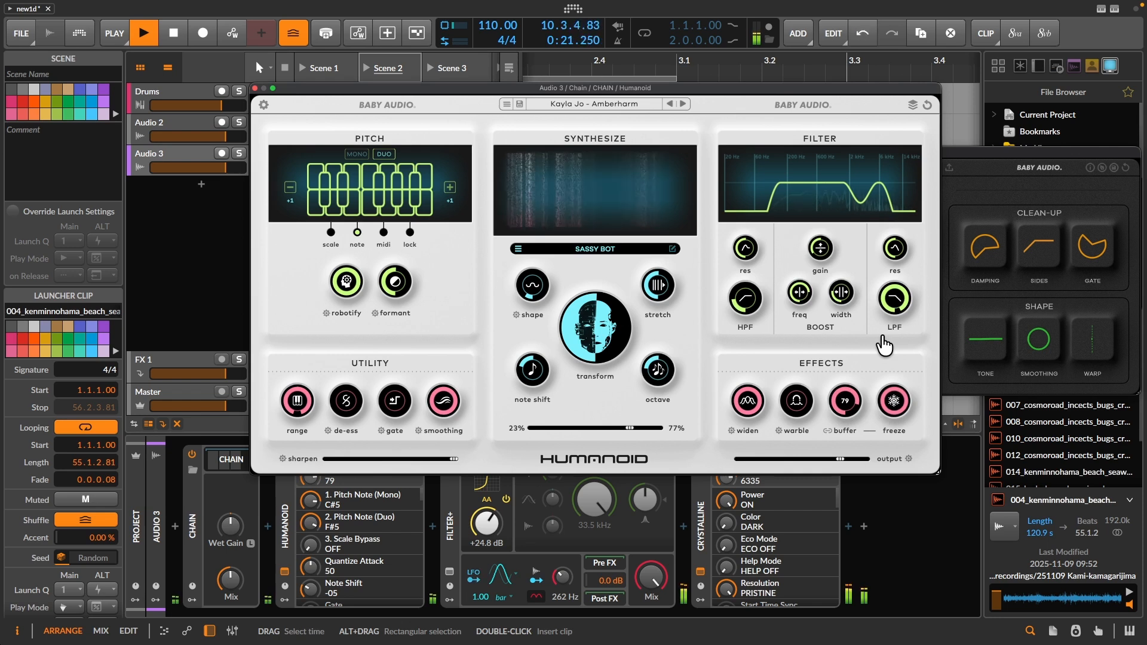
pyautogui.moveTo(884, 345); pyautogui.dragTo(885, 416)
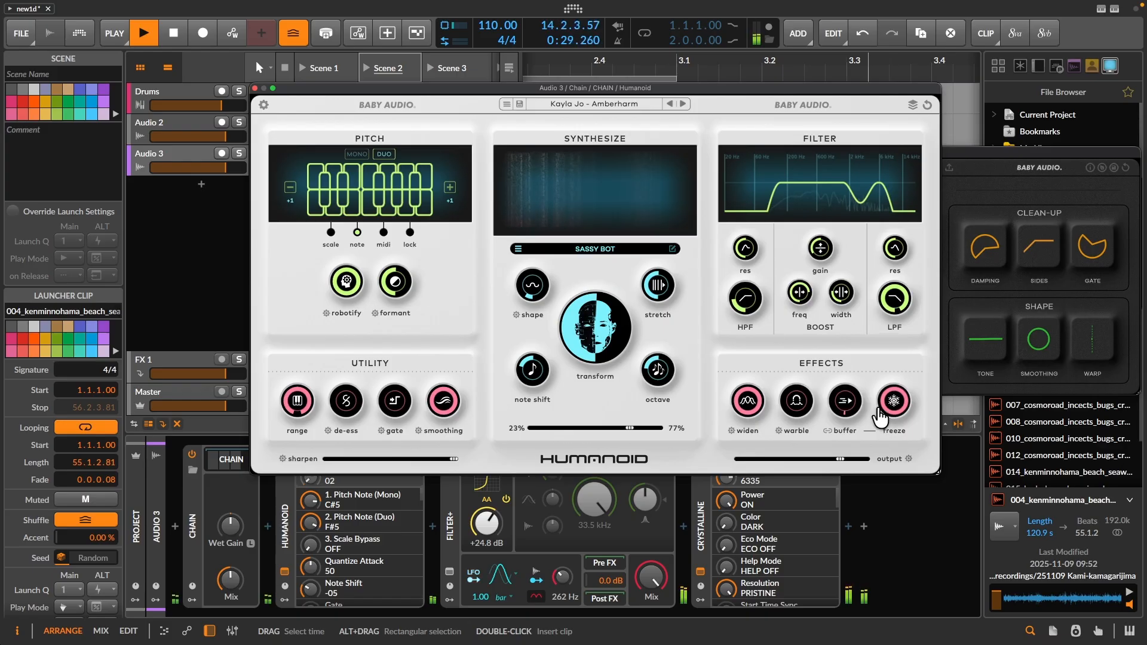
pyautogui.moveTo(858, 420); pyautogui.dragTo(861, 429)
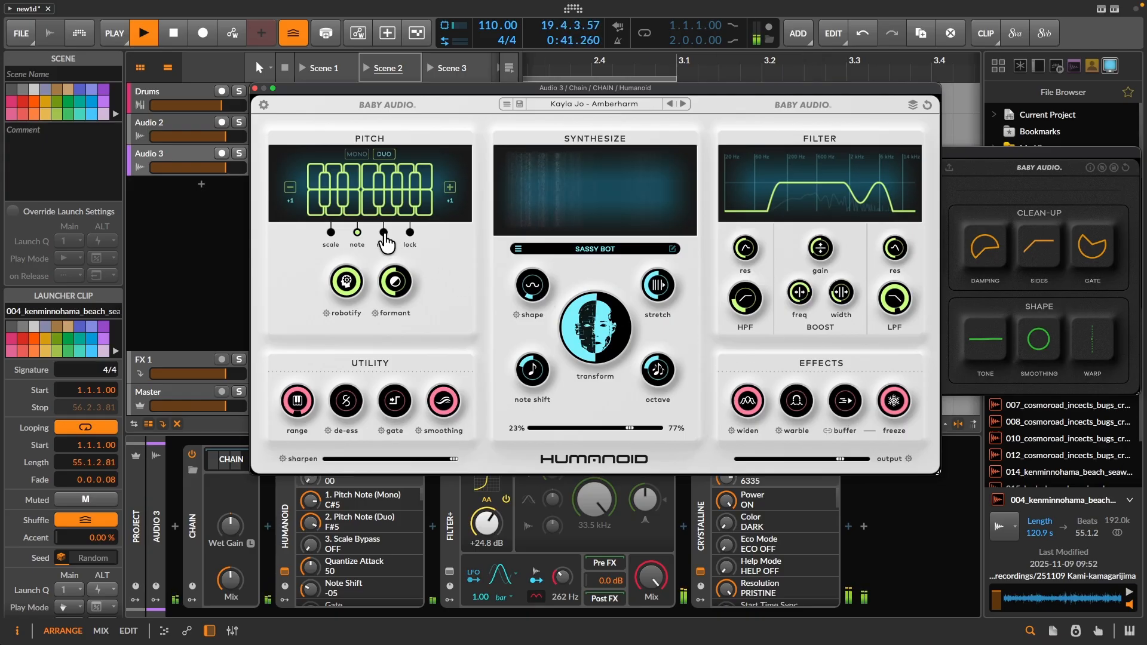
# - Switch Humanoid's pitch mode to midi and convert Audio 3 to a hybrid track
pyautogui.click(386, 234)
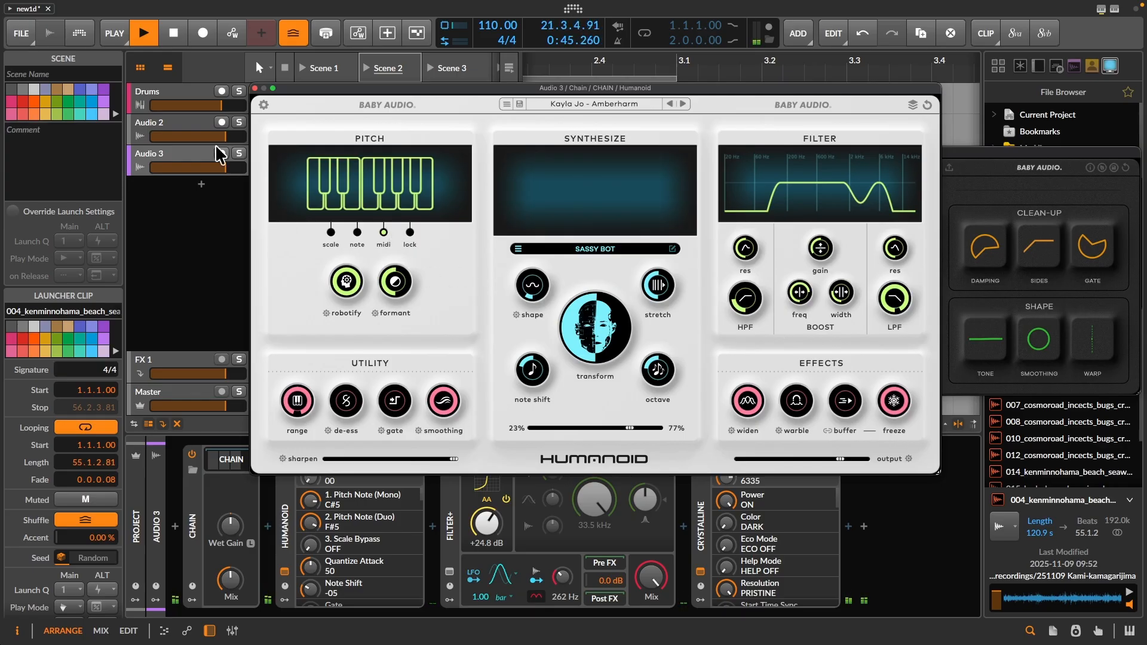
pyautogui.click(158, 162)
pyautogui.moveTo(369, 92); pyautogui.dragTo(452, 91)
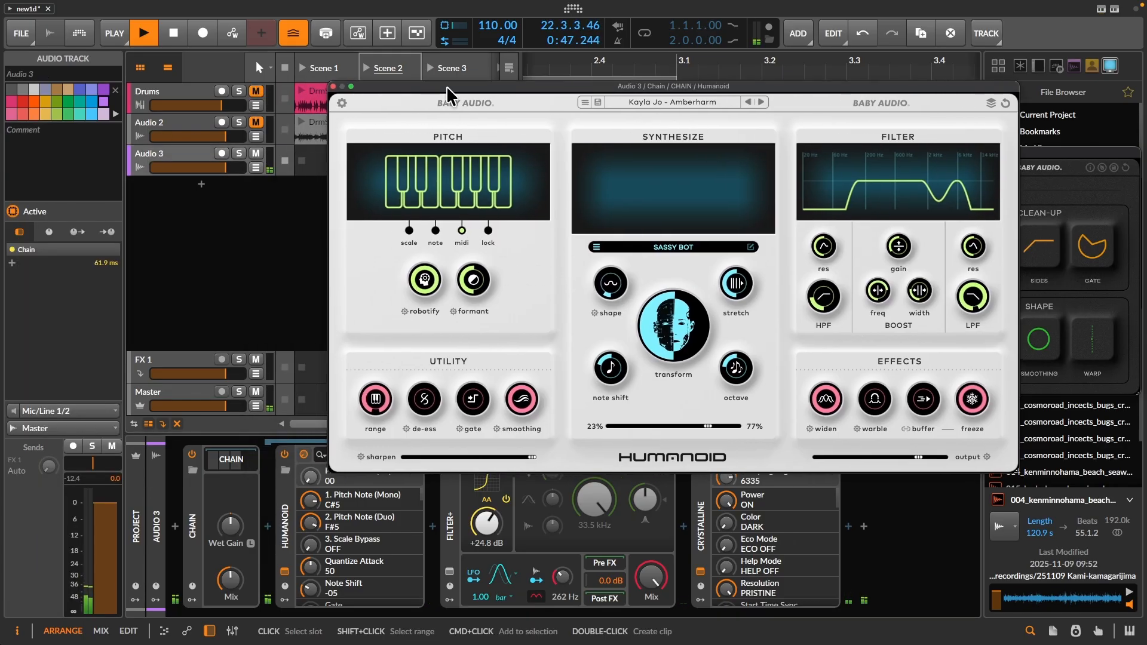
pyautogui.click(160, 167)
pyautogui.rightClick(156, 168)
pyautogui.moveTo(228, 350)
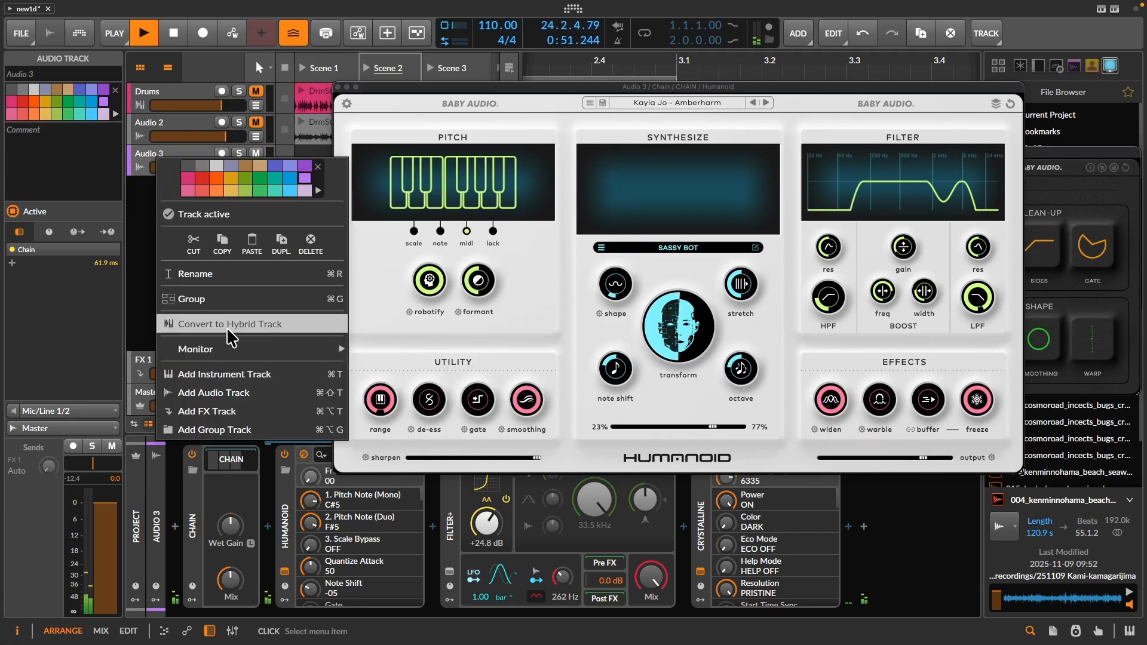
pyautogui.click(227, 326)
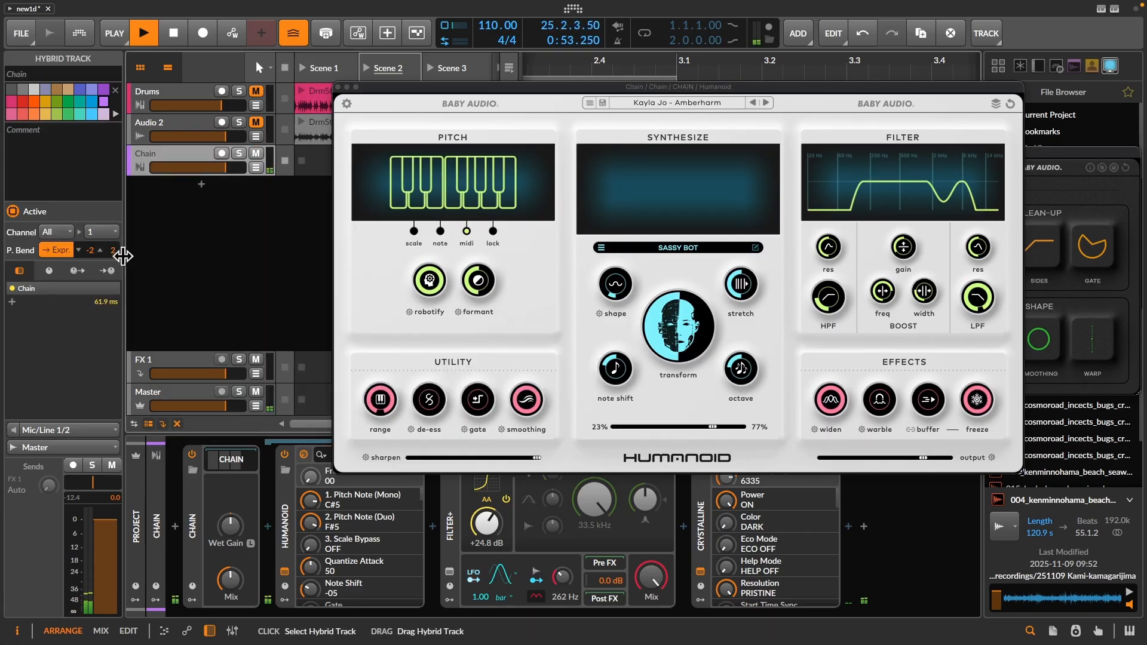
# - Arm the hybrid track with All ins as its input and show the on-screen keyboard at a larger height
pyautogui.click(67, 430)
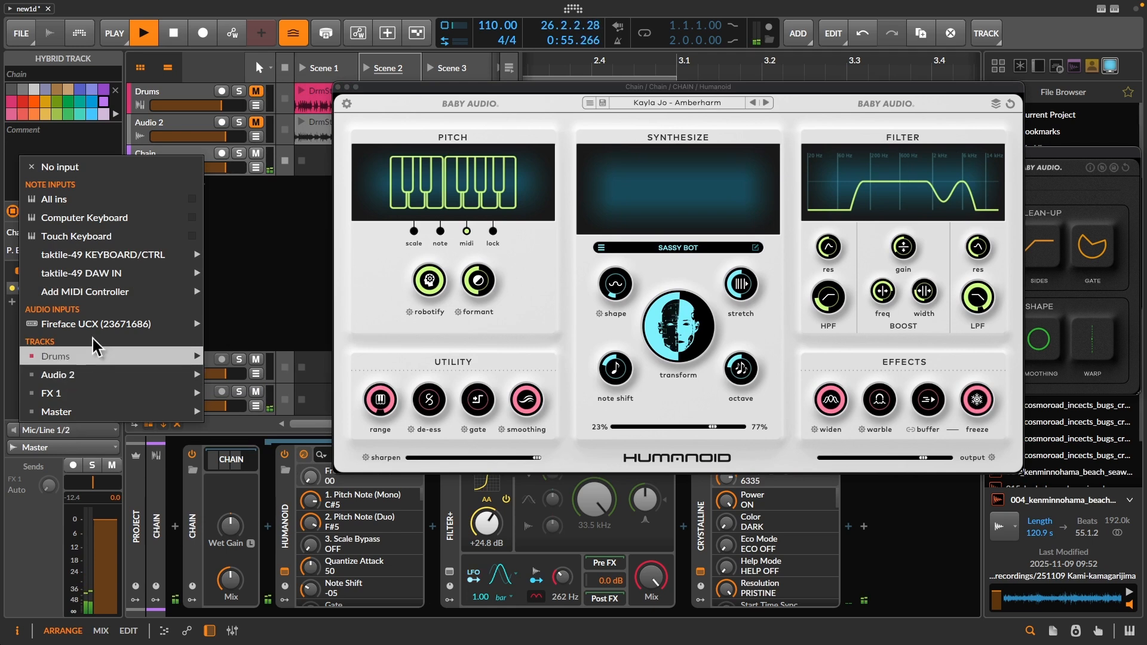
pyautogui.click(98, 205)
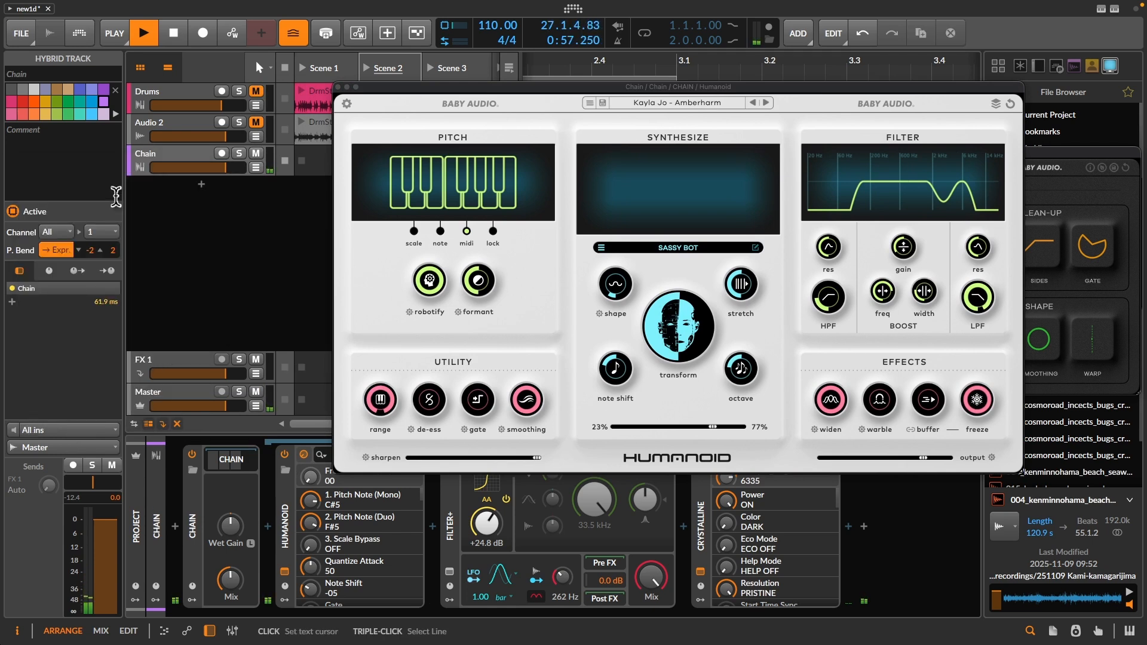
pyautogui.click(186, 158)
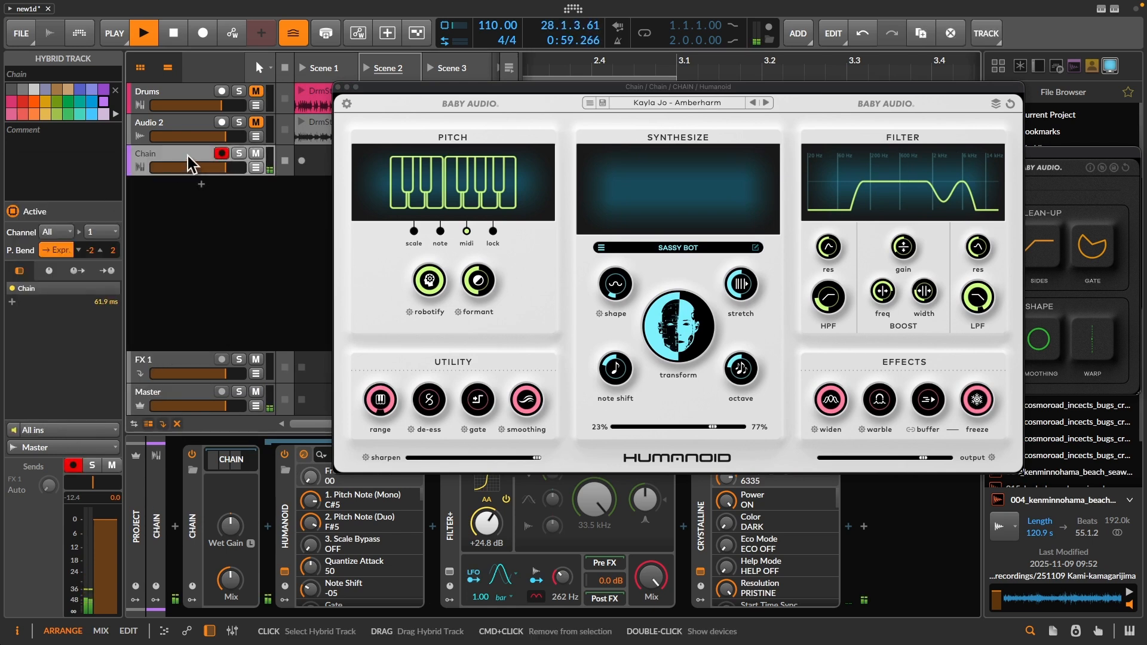
pyautogui.click(1127, 634)
pyautogui.moveTo(451, 546); pyautogui.dragTo(468, 483)
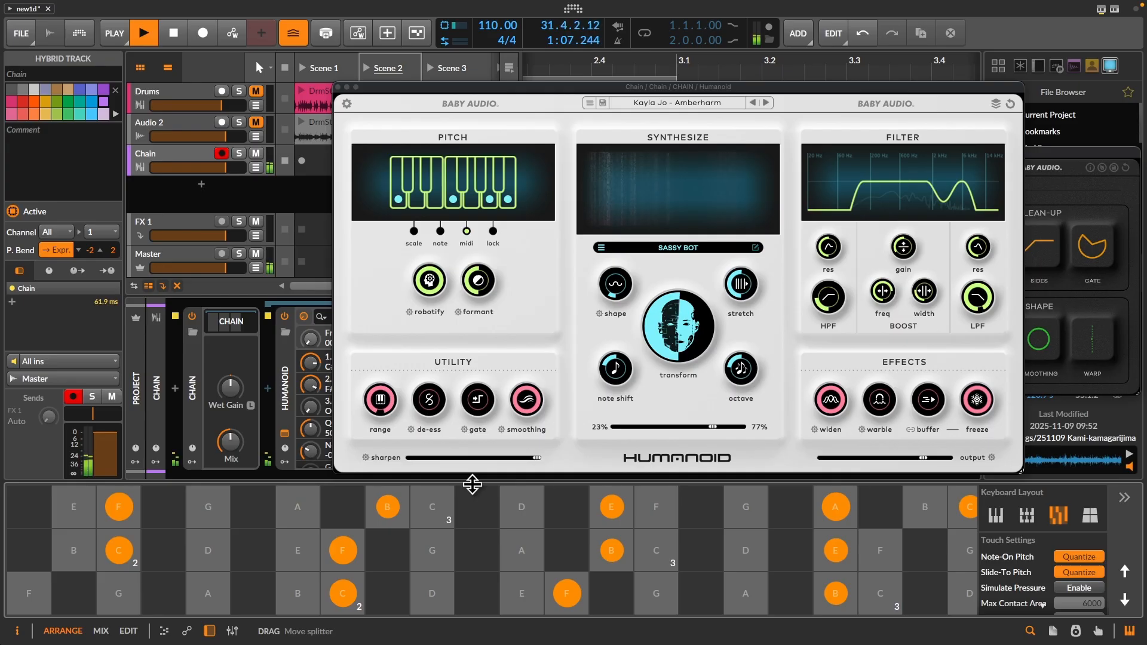
# - Turn off Humanoid's freeze effect and lower its high-pass filter to 22 Hz
pyautogui.click(978, 408)
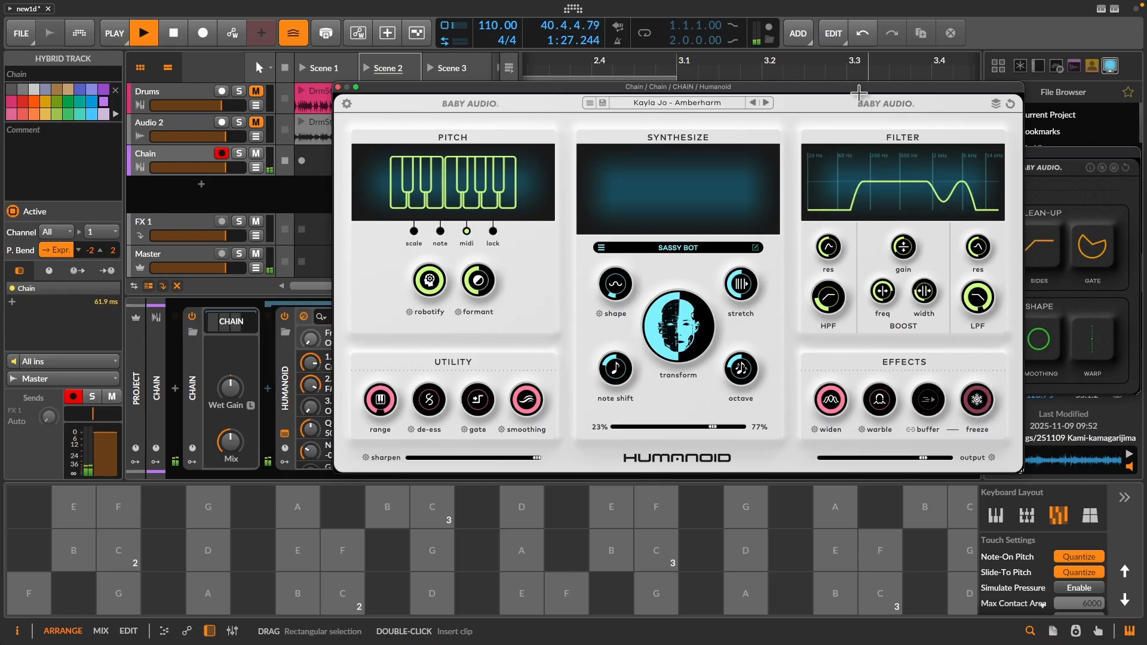
pyautogui.moveTo(828, 295); pyautogui.dragTo(830, 323)
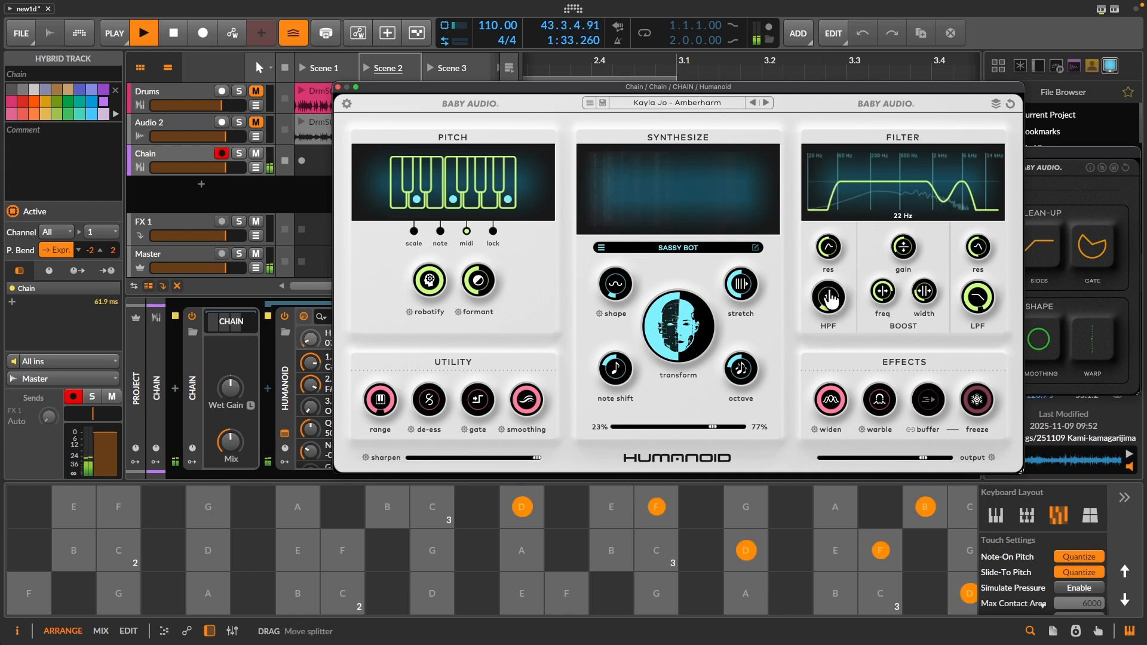
# - Raise Filter+'s Heat to +26.7 dB and set Humanoid's mix balance to 37% / 63%
pyautogui.moveTo(488, 83); pyautogui.dragTo(742, 110)
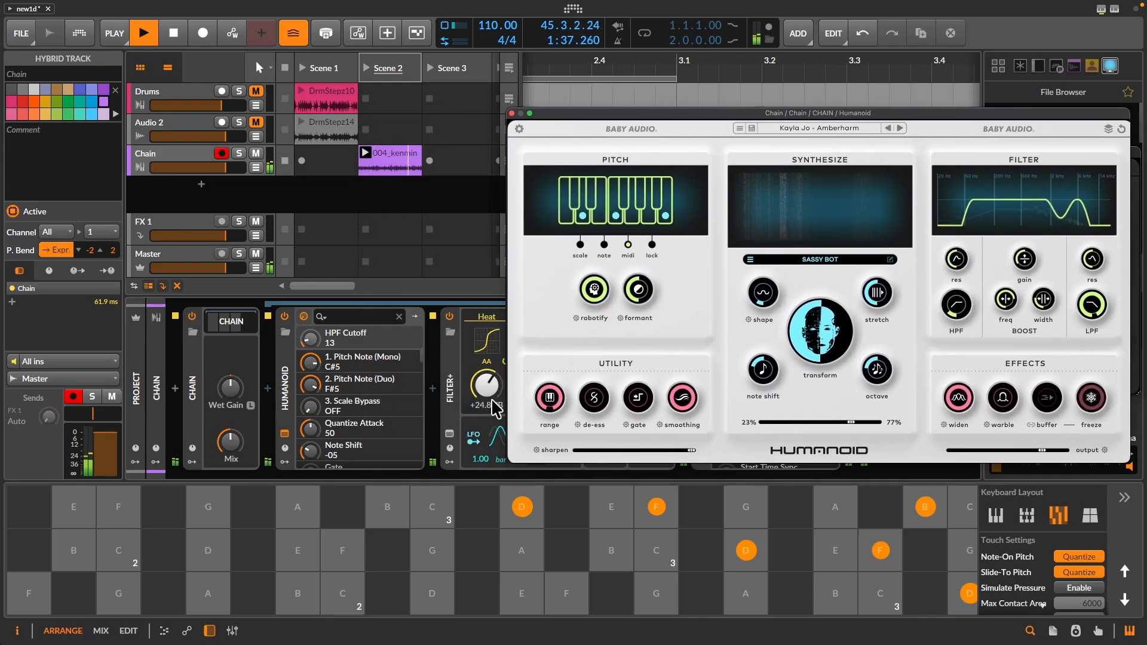
pyautogui.moveTo(614, 111); pyautogui.dragTo(438, 89)
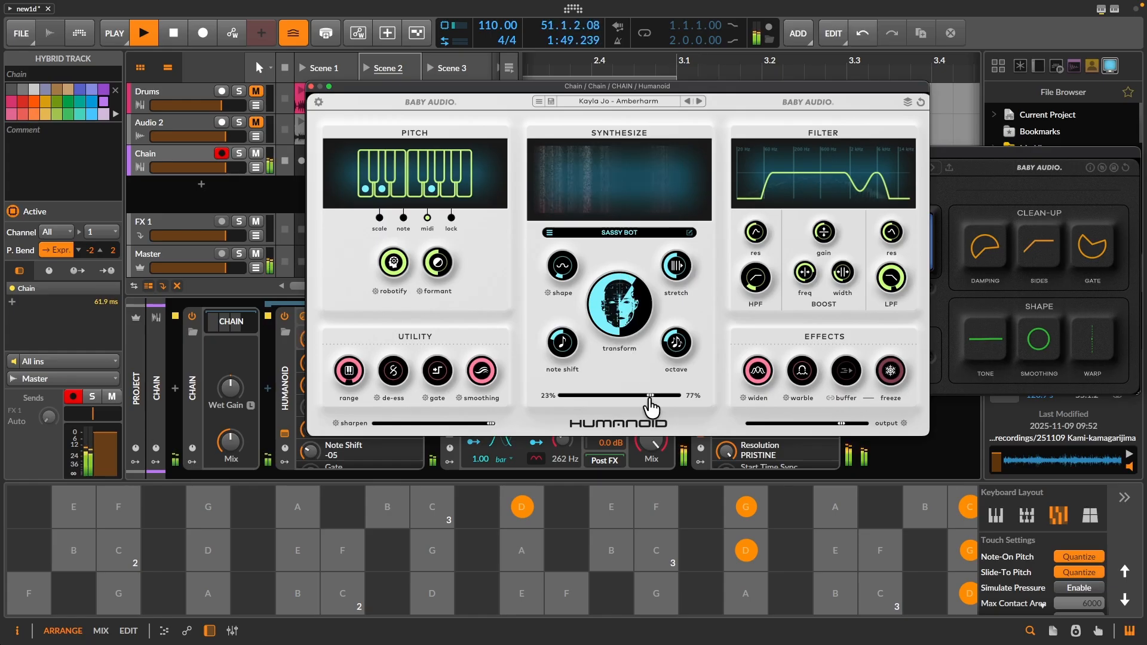
pyautogui.moveTo(650, 396); pyautogui.dragTo(635, 396)
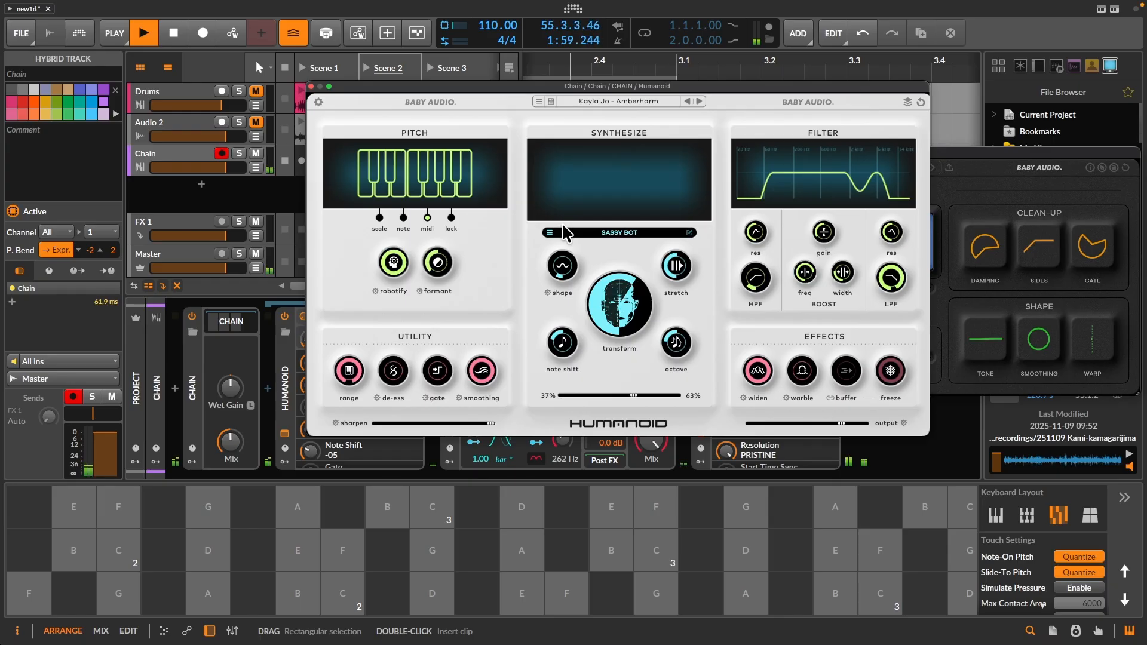
# - Reveal the Chain's modulator slots and insert an LFO in the first one
pyautogui.click(192, 462)
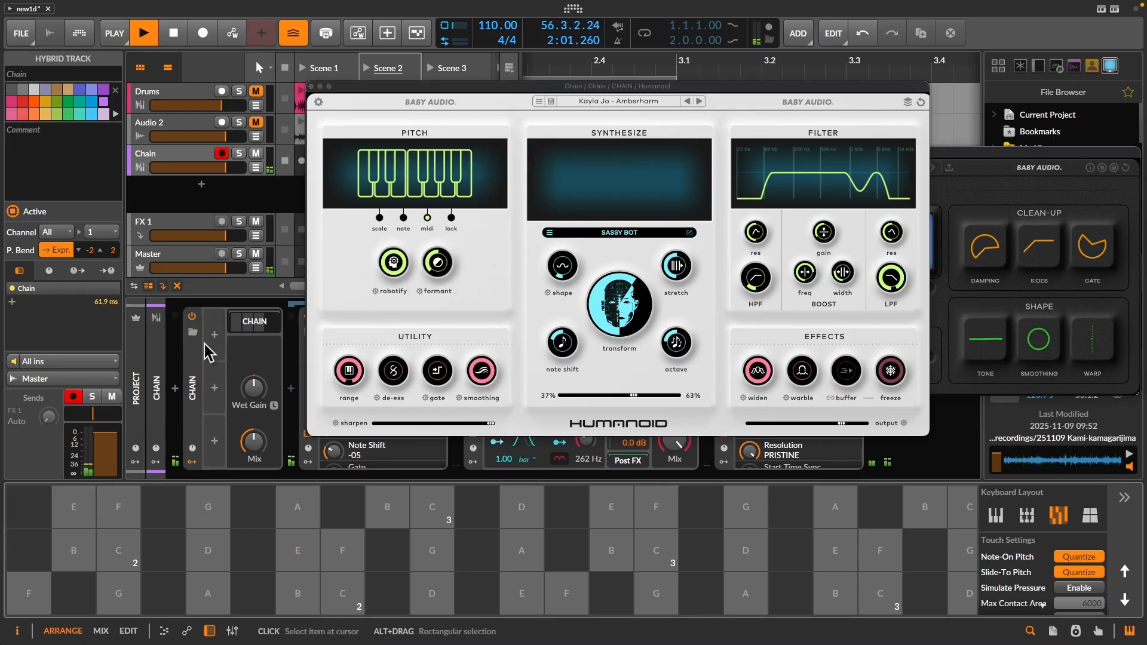
pyautogui.click(215, 337)
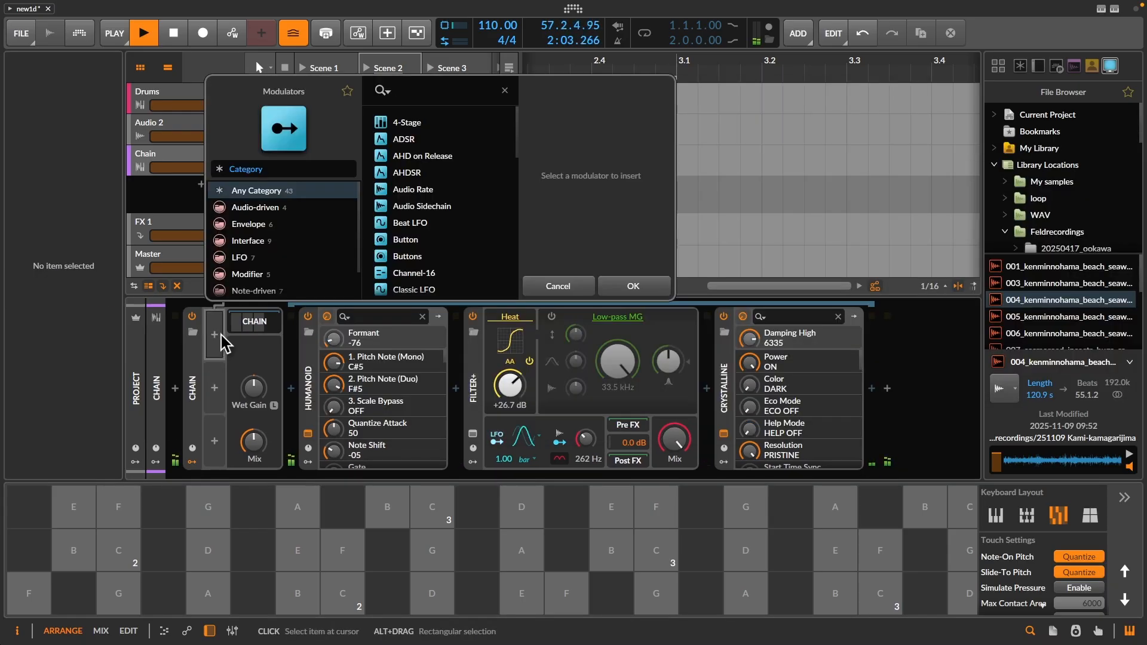
pyautogui.write('lfo')
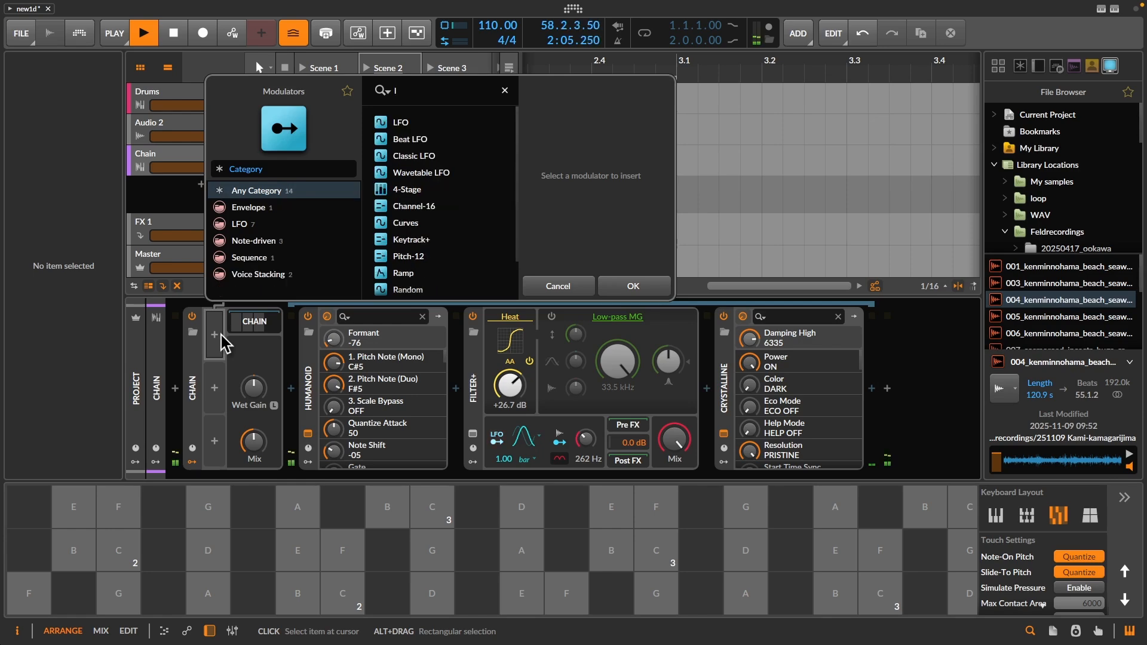
pyautogui.doubleClick(418, 123)
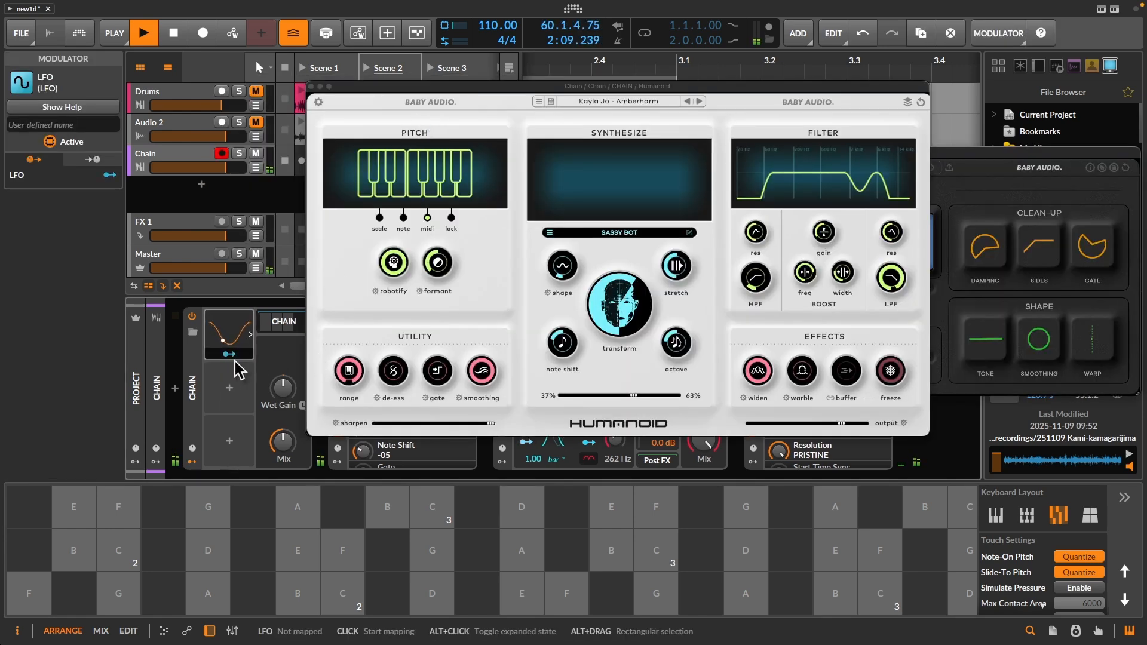
# - Map the LFO to Humanoid's midband center frequency with an amount of -0.25 and set that frequency to 79
pyautogui.moveTo(604, 85); pyautogui.dragTo(824, 80)
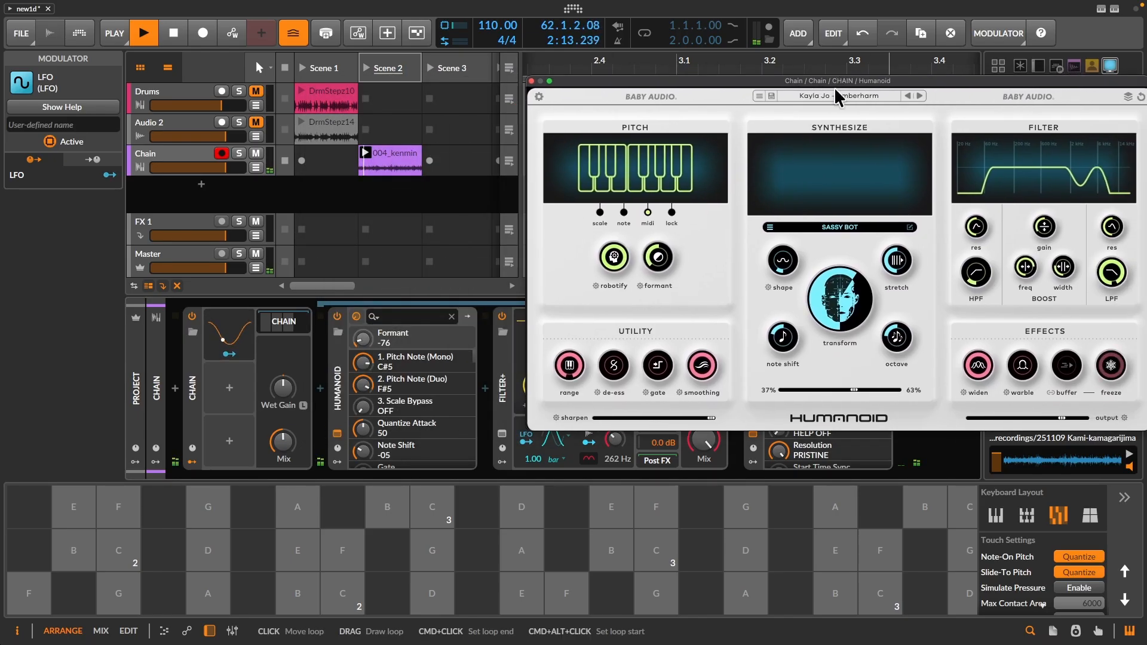
pyautogui.moveTo(1025, 267); pyautogui.dragTo(1019, 281)
pyautogui.click(229, 354)
pyautogui.moveTo(362, 339); pyautogui.dragTo(363, 340)
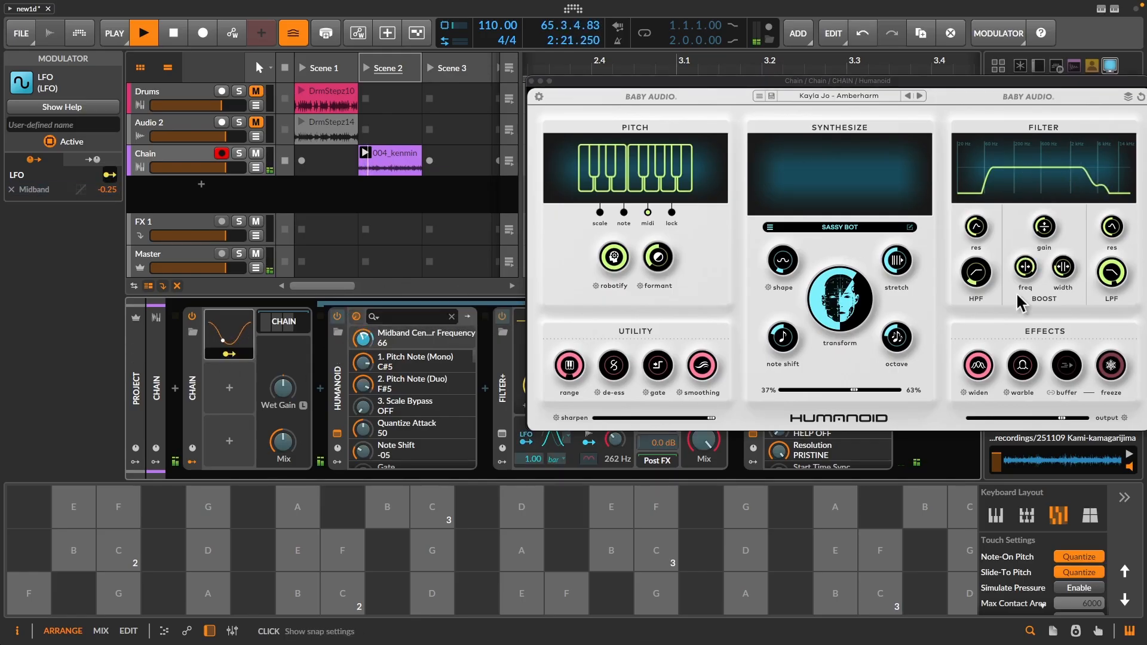
pyautogui.click(1023, 275)
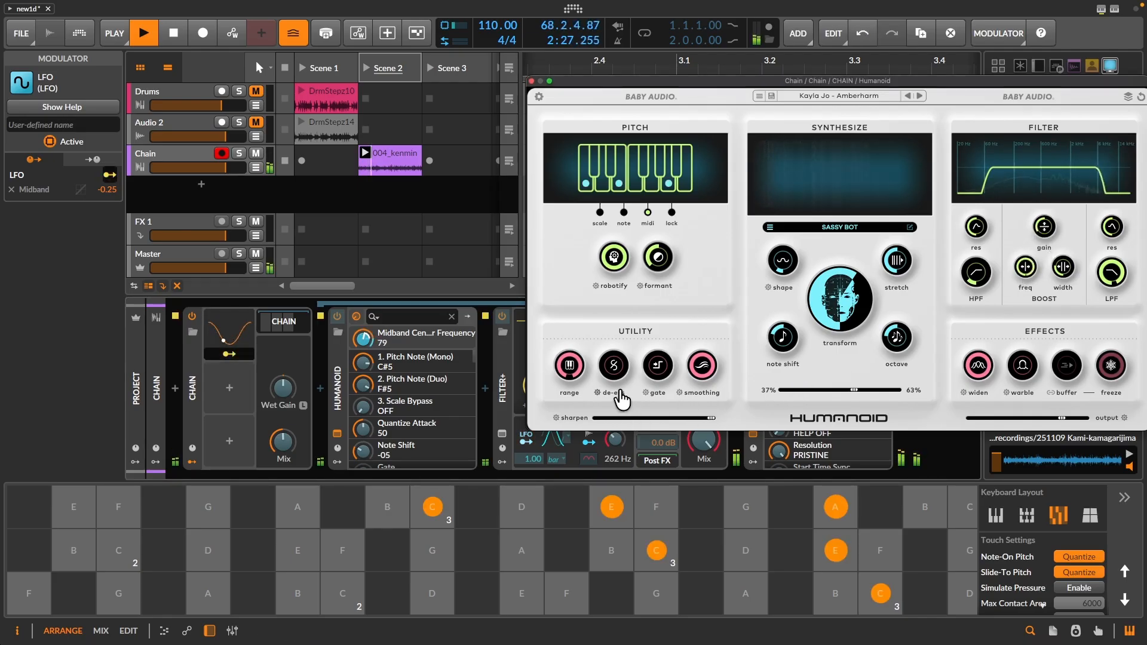
# - Switch the LFO's rate unit to bars and set its rate to 3.96
pyautogui.click(245, 332)
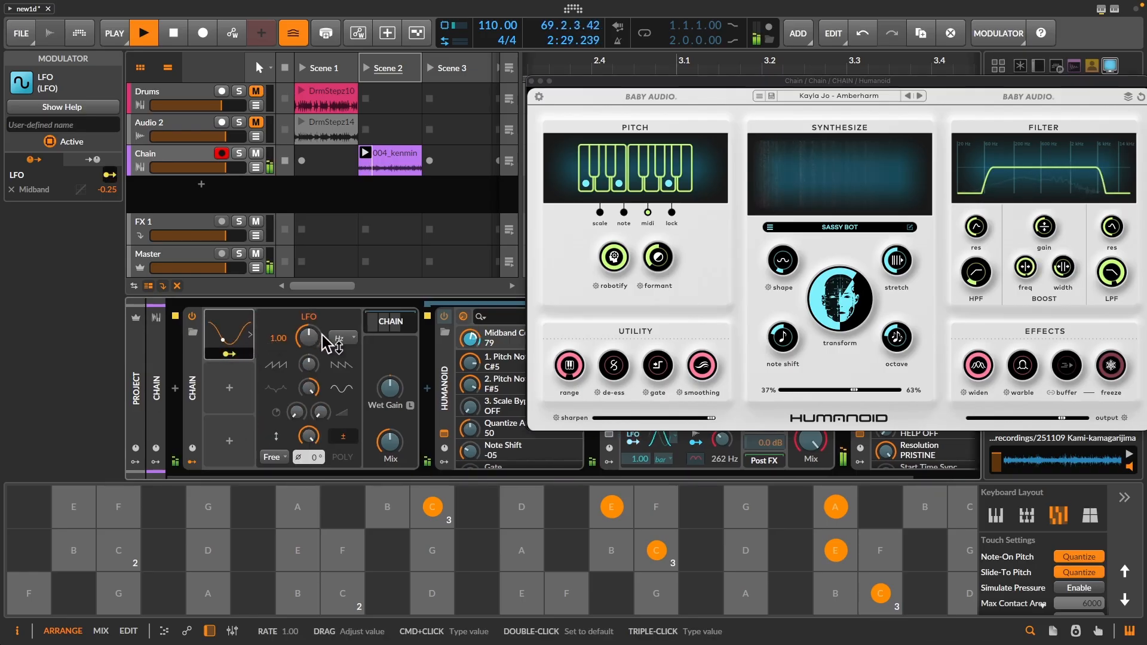
pyautogui.moveTo(311, 343)
pyautogui.mouseDown()
pyautogui.moveTo(312, 374)
pyautogui.moveTo(308, 335)
pyautogui.mouseUp()
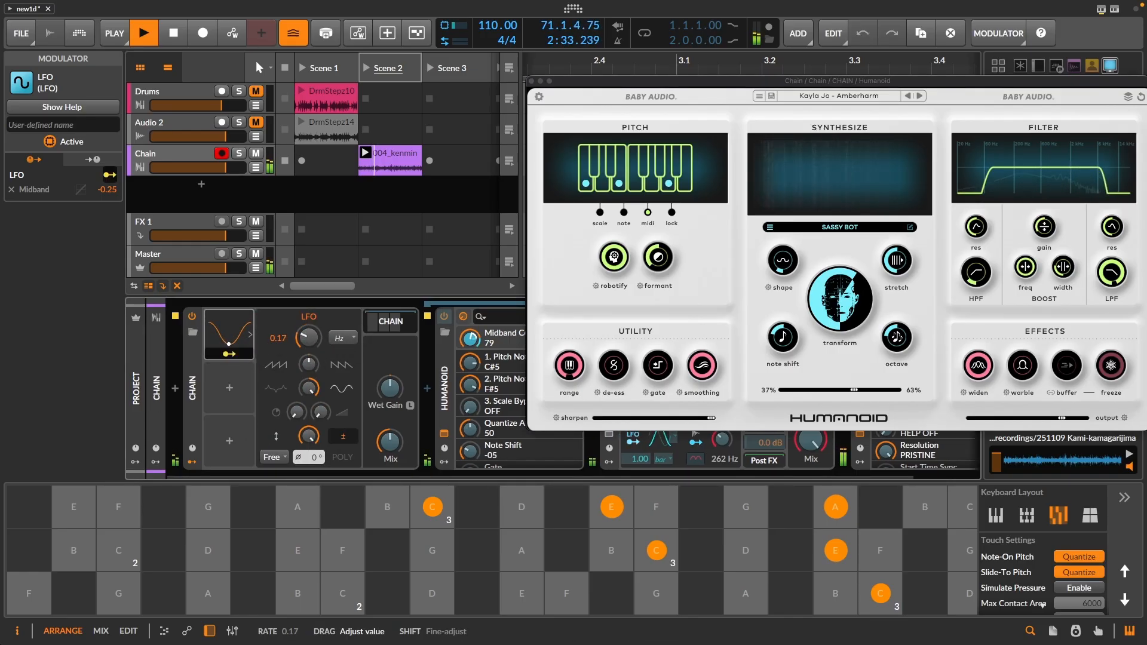
pyautogui.click(342, 337)
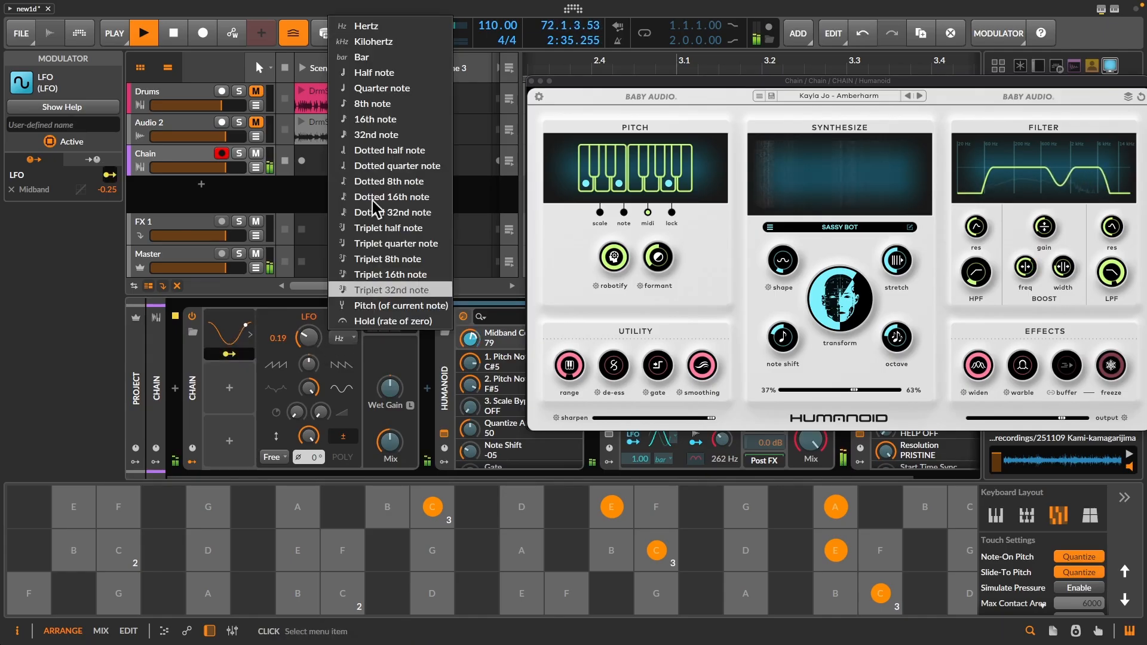
pyautogui.click(376, 58)
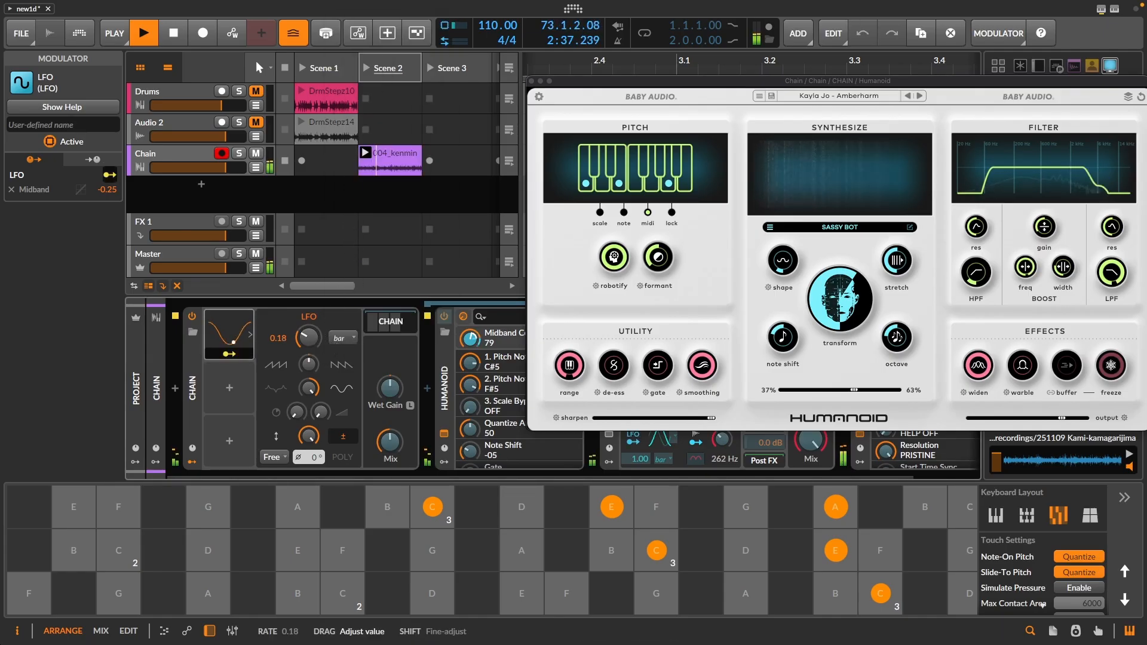
pyautogui.moveTo(308, 335); pyautogui.dragTo(308, 328)
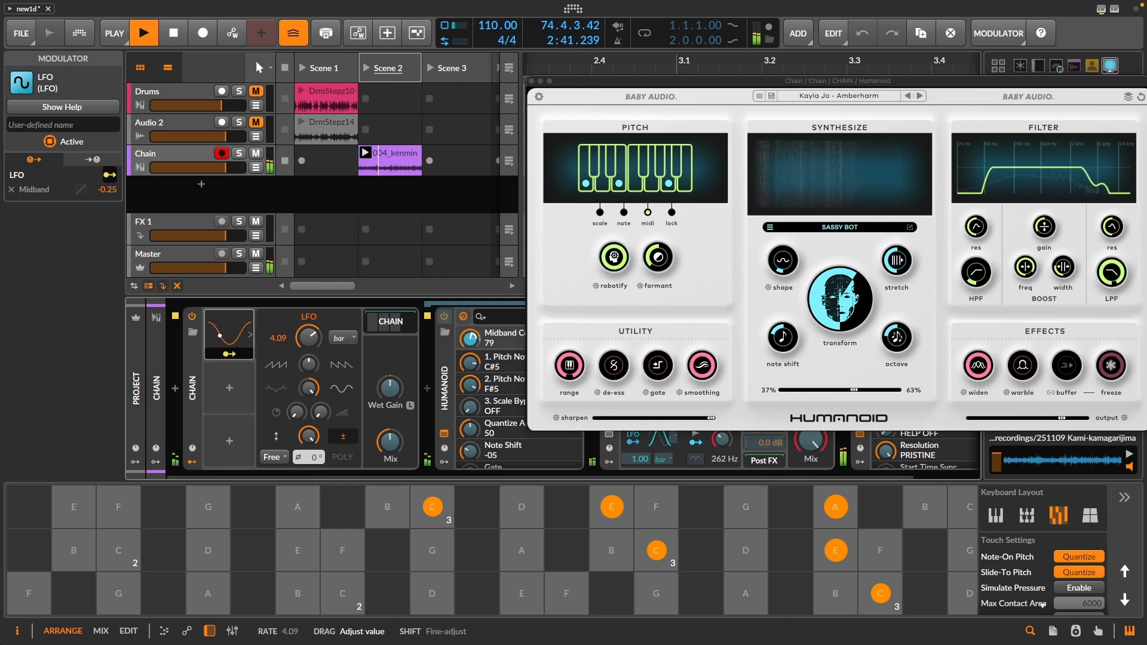
pyautogui.moveTo(310, 337); pyautogui.dragTo(327, 333)
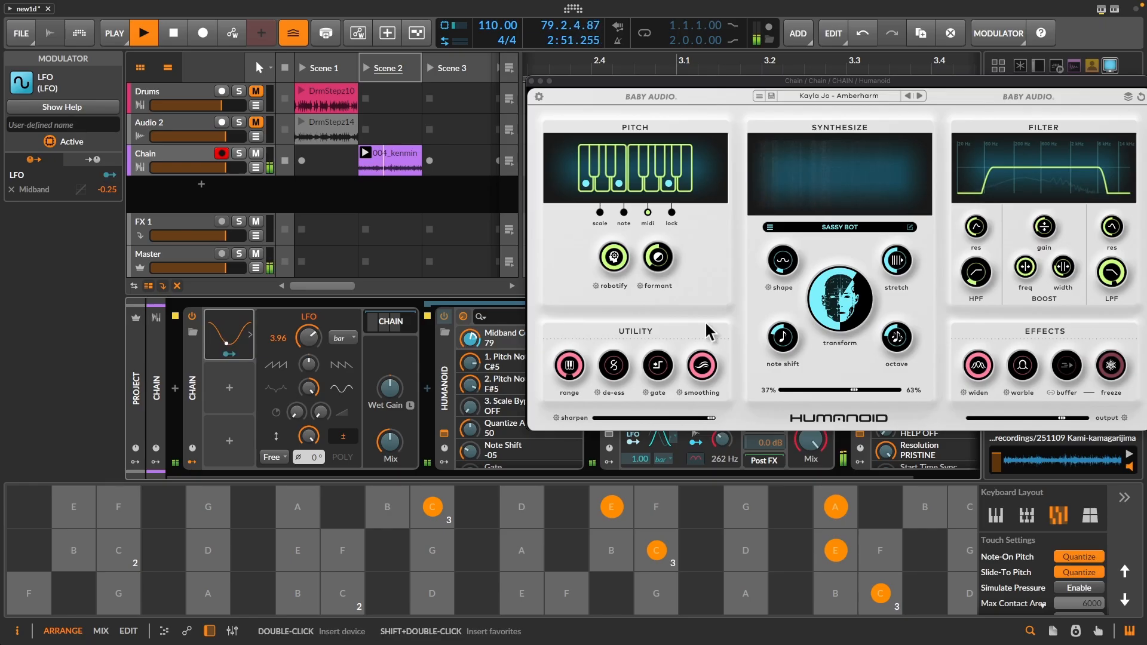
# - Set Humanoid's Stretch to +03, map the LFO to it with an amount of 0.340, and toggle the freeze effect
pyautogui.click(896, 265)
pyautogui.moveTo(896, 265); pyautogui.dragTo(915, 222)
pyautogui.click(243, 354)
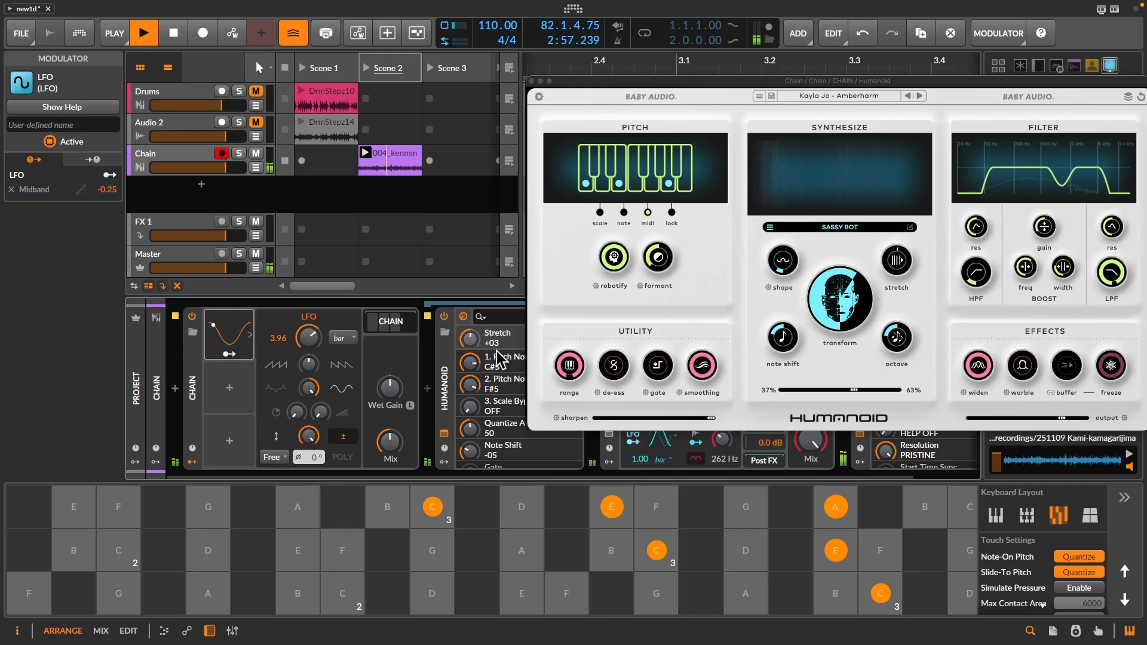
pyautogui.moveTo(470, 339); pyautogui.dragTo(470, 314)
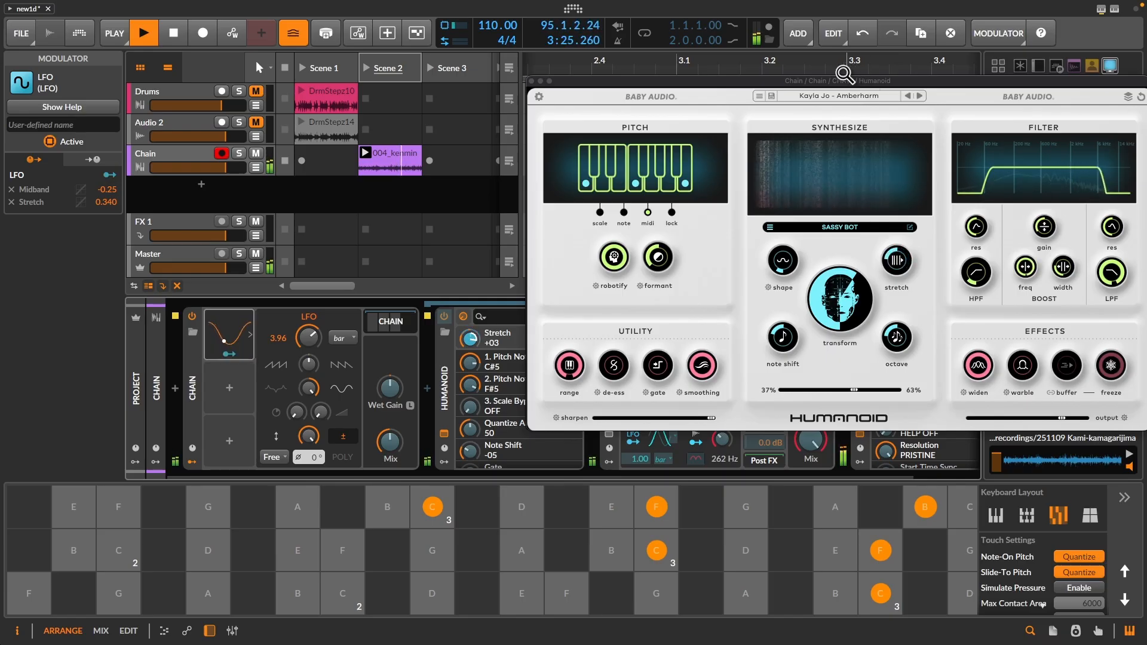
pyautogui.click(1111, 367)
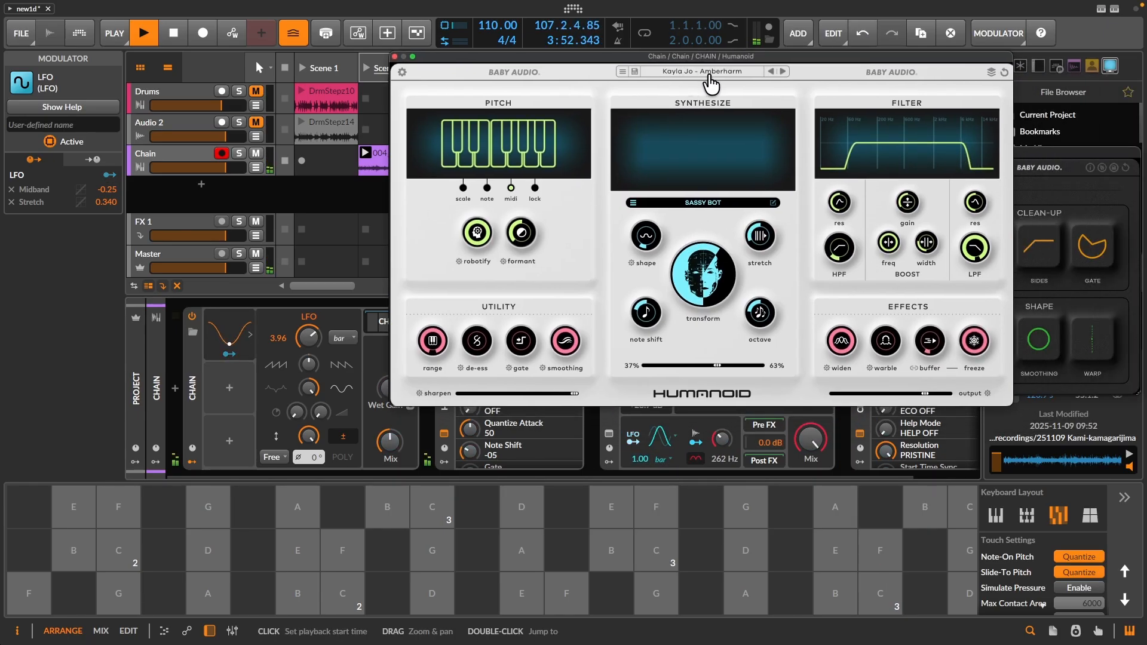
# - Load the JA - Monster Growl Fx preset from the red category of the 1 Yr Anniversary pack and adjust Humanoid's buffer effect
pyautogui.click(709, 77)
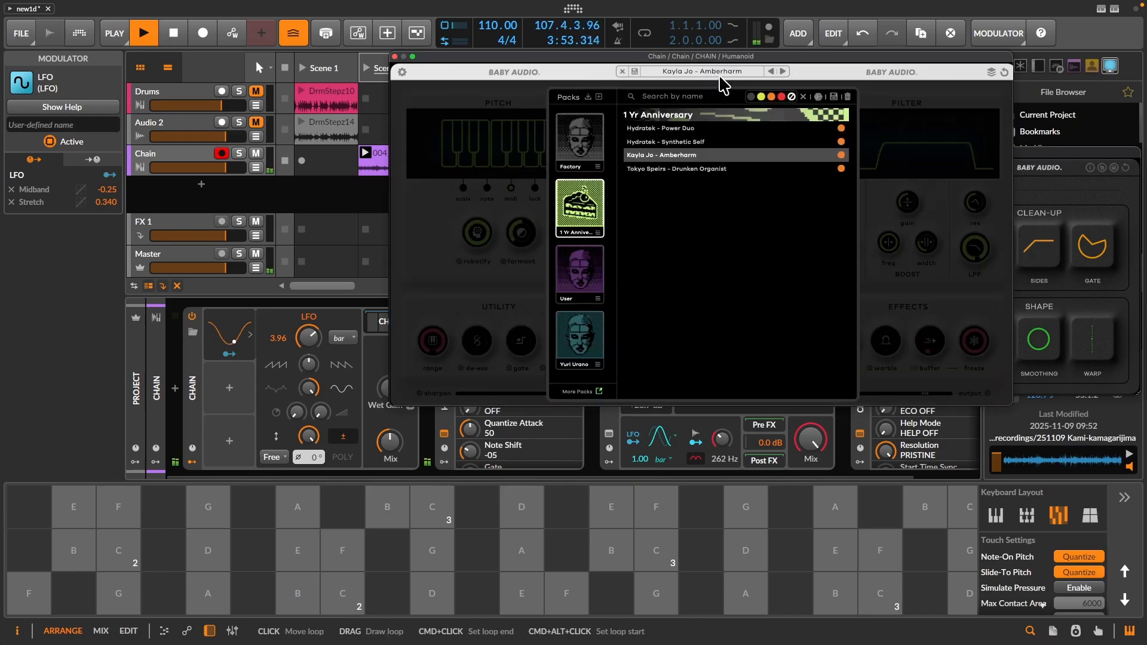
pyautogui.click(780, 97)
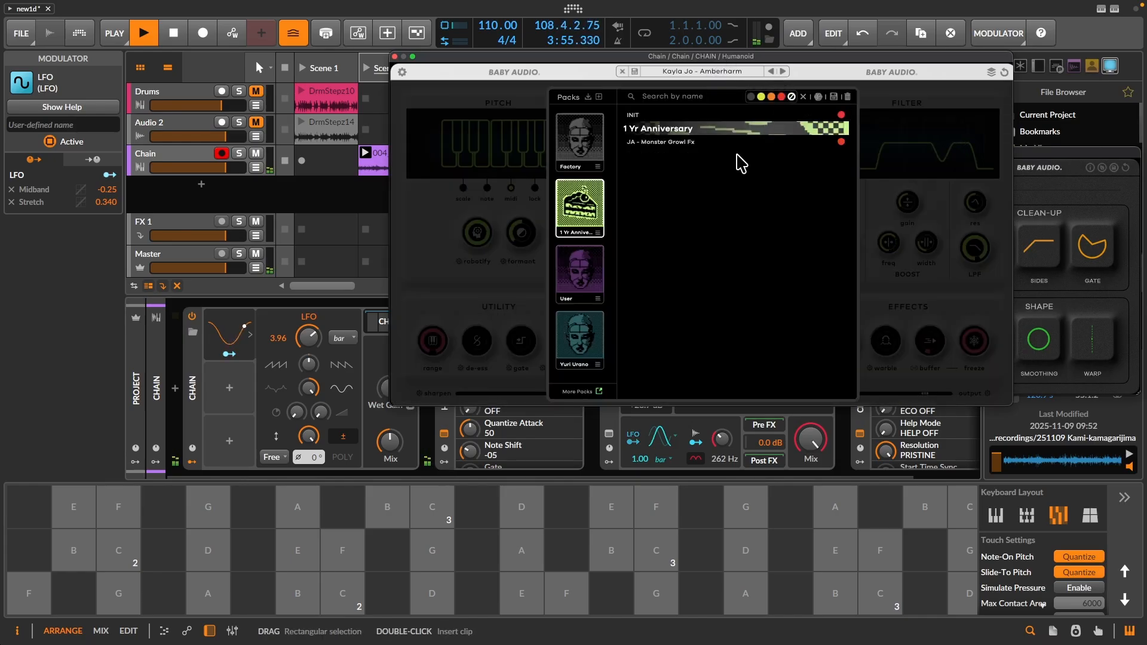
pyautogui.click(668, 143)
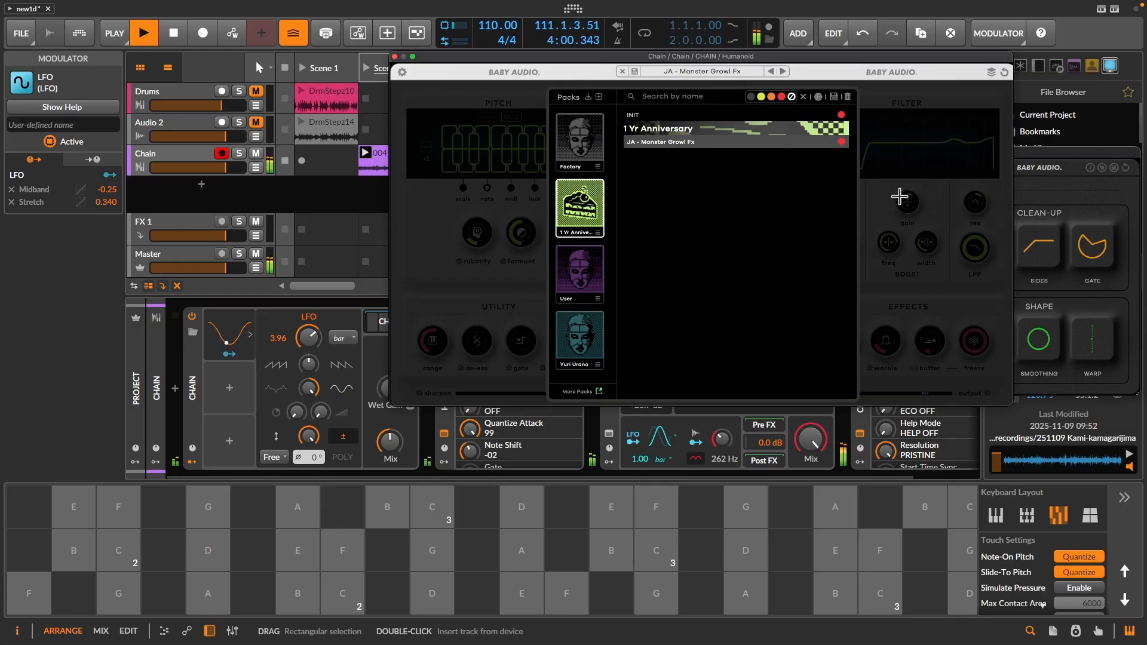
pyautogui.click(899, 197)
pyautogui.moveTo(929, 353); pyautogui.dragTo(950, 325)
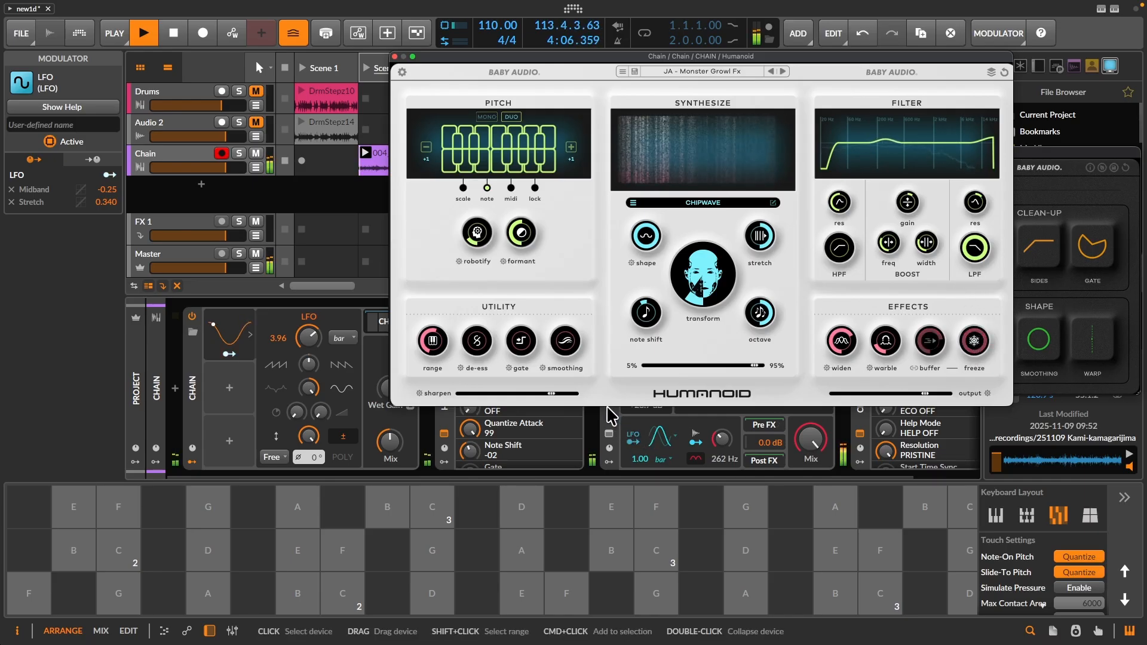
# - Move the Humanoid and Crystalline windows aside to uncover Filter+, and bring the Humanoid window back into full view
pyautogui.moveTo(519, 58); pyautogui.dragTo(738, 65)
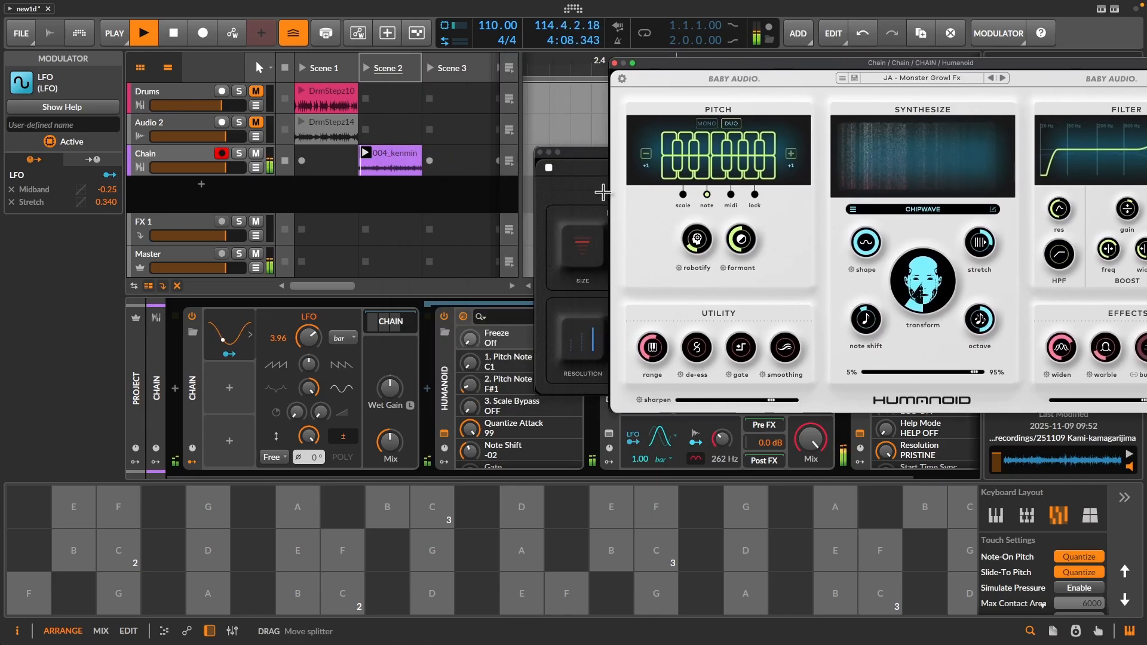
pyautogui.moveTo(581, 154); pyautogui.dragTo(752, 129)
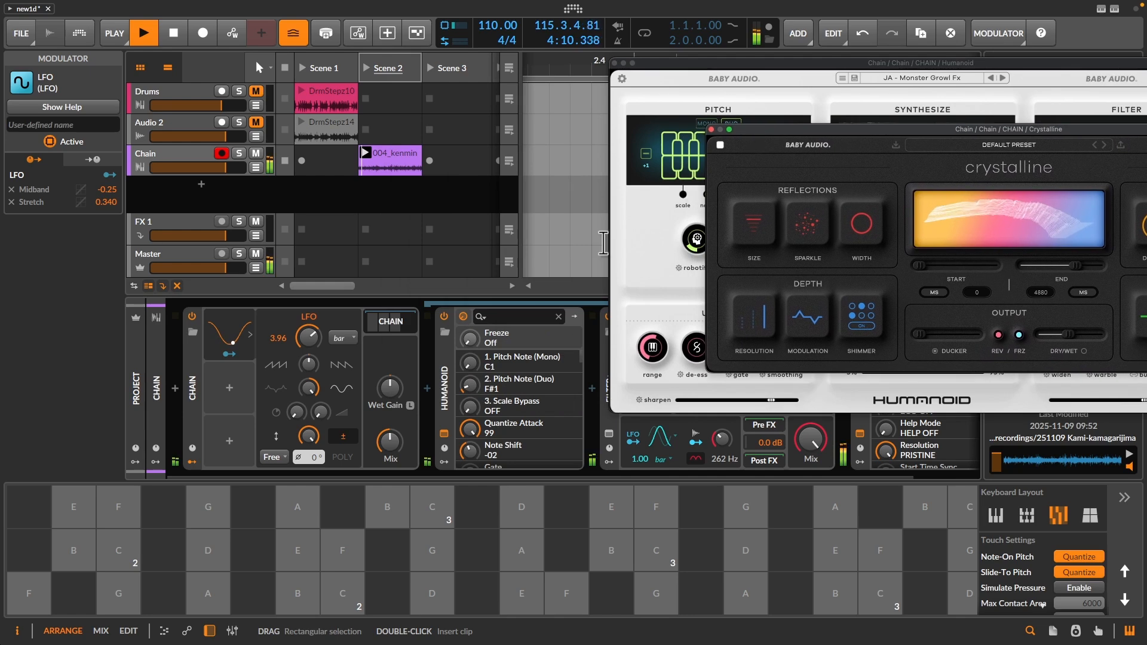
pyautogui.moveTo(668, 66); pyautogui.dragTo(813, 59)
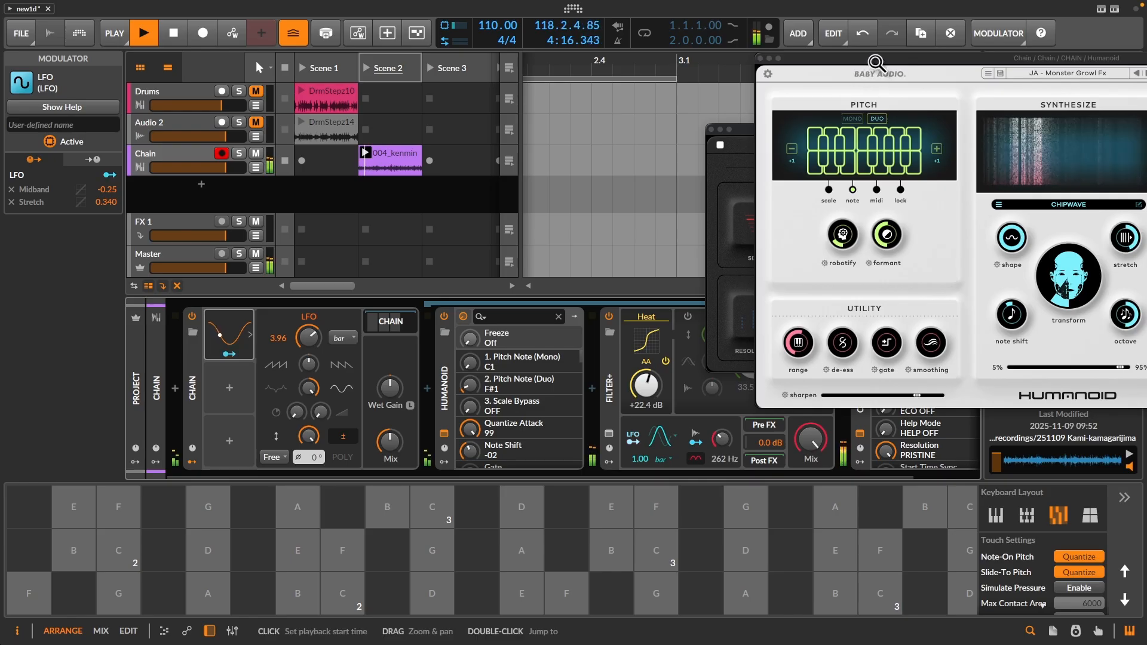
pyautogui.moveTo(870, 58); pyautogui.dragTo(557, 54)
pyautogui.moveTo(557, 54); pyautogui.dragTo(484, 53)
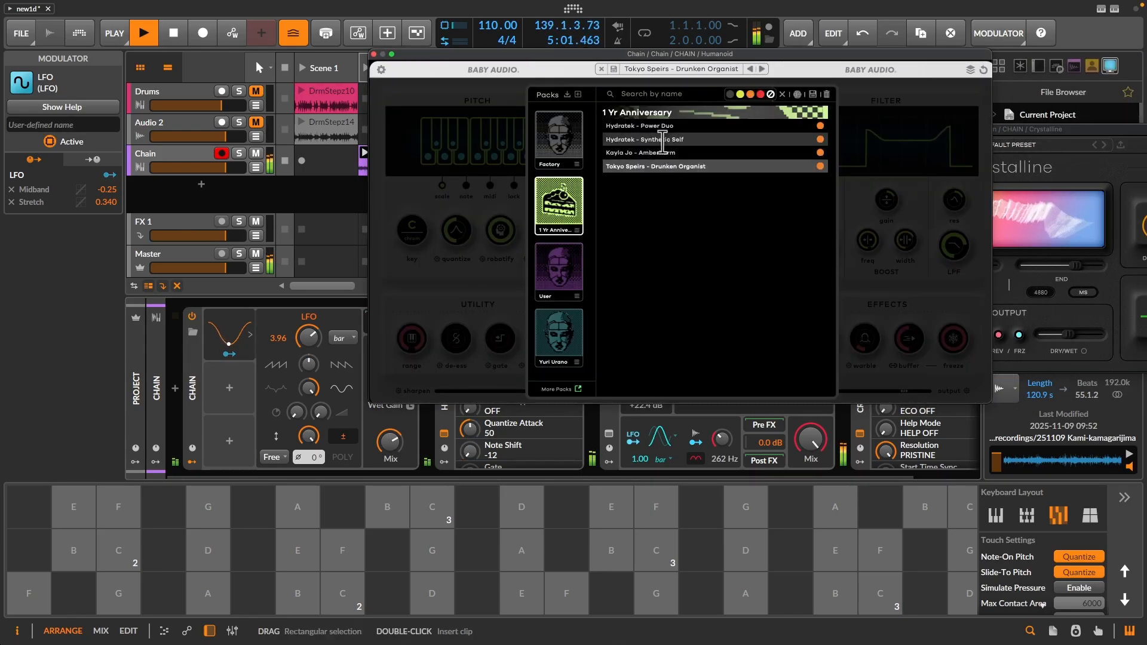
# - Load the Hydratek - Power Duo preset from the 1 Yr Anniversary pack and adjust Humanoid's Transform amount
pyautogui.click(666, 127)
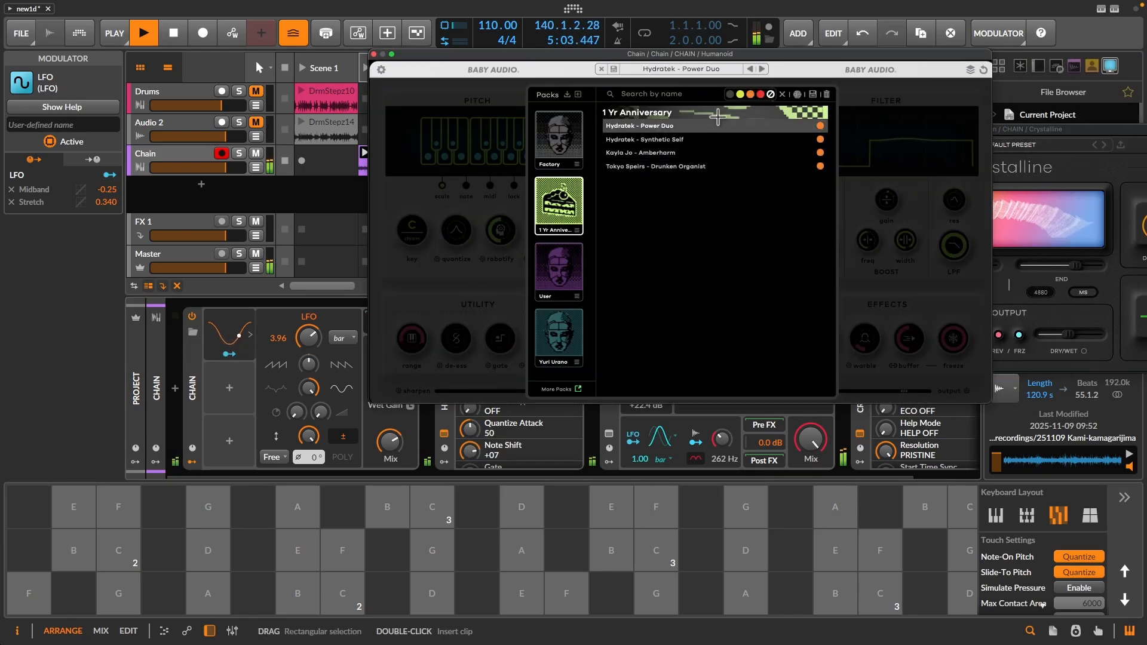
pyautogui.click(864, 246)
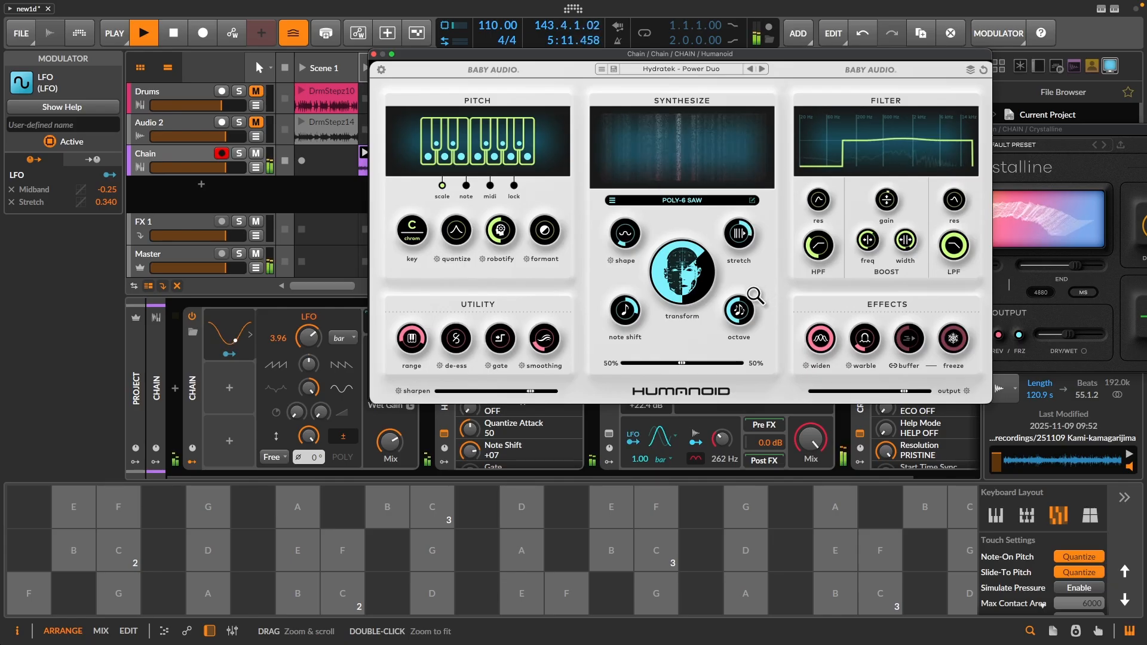
pyautogui.moveTo(696, 294); pyautogui.dragTo(700, 335)
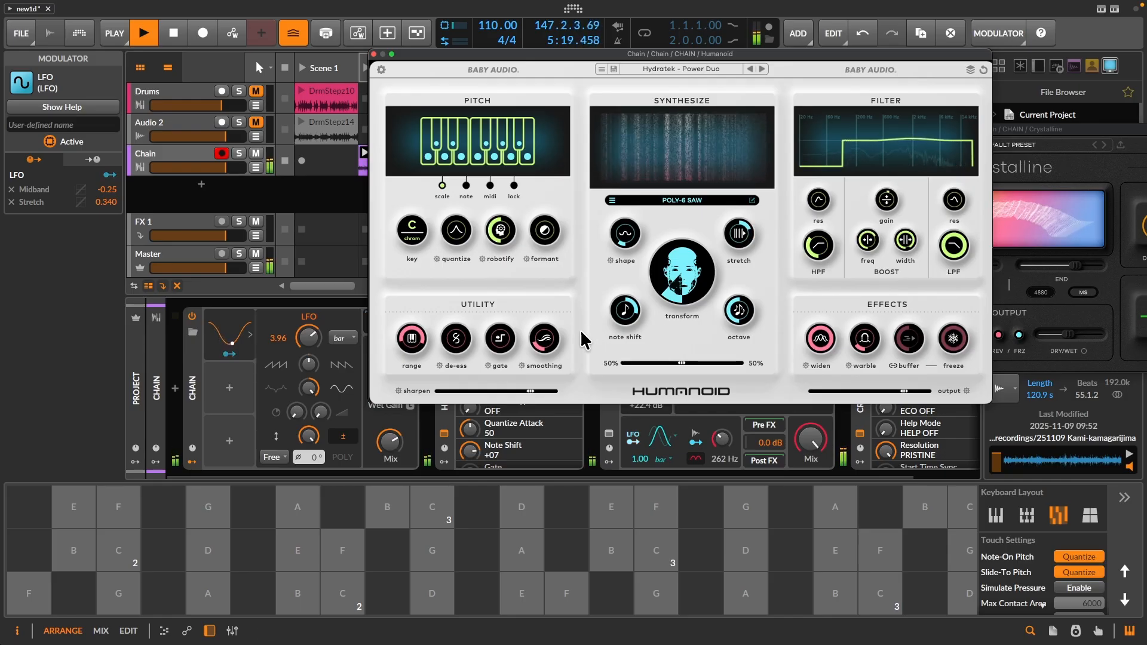
# - Lower Humanoid's low-pass filter cutoff and set the Chain's Mix to 66.4%
pyautogui.moveTo(551, 338)
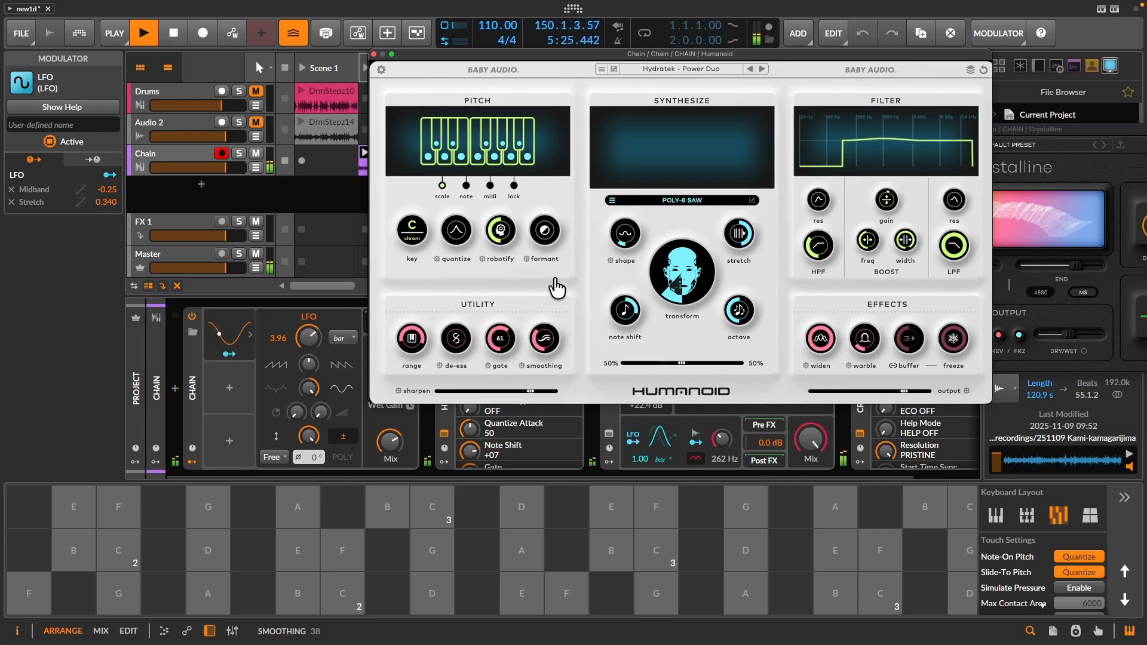
pyautogui.moveTo(954, 245); pyautogui.dragTo(930, 293)
pyautogui.moveTo(390, 442); pyautogui.dragTo(389, 447)
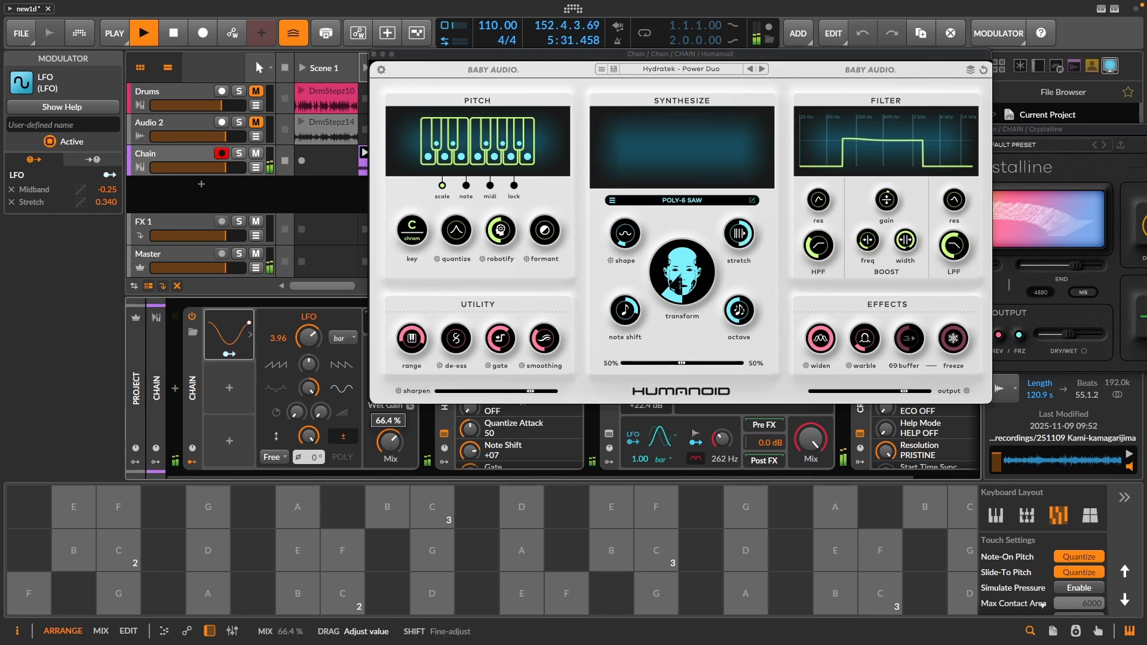